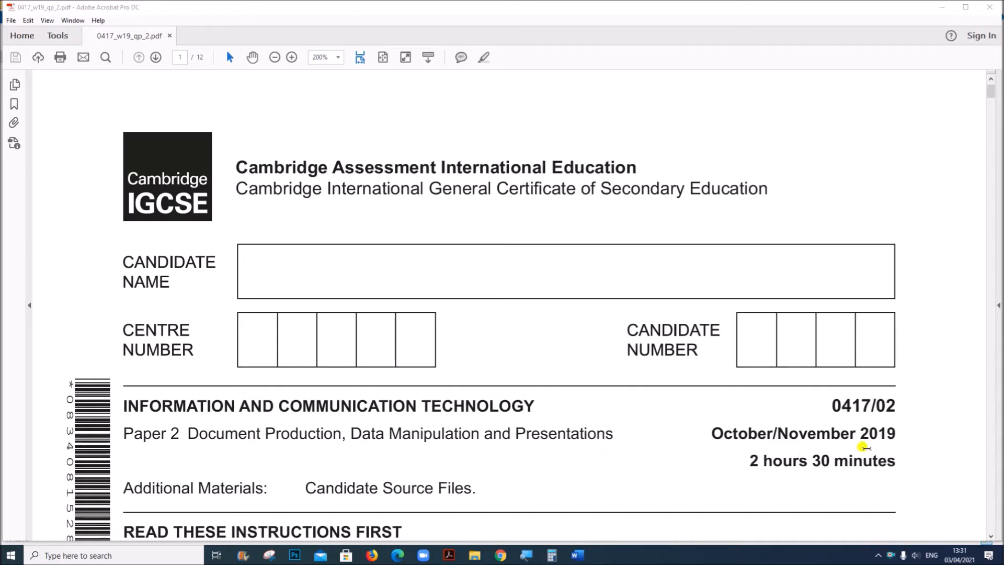
Go to Task 1 in the question paper, switch to File Explorer and open N219EVIDENCE from the IG N19-P2 folder
{"action": "scroll", "coordinate": [643, 463], "scroll_direction": "down", "scroll_amount": 20}
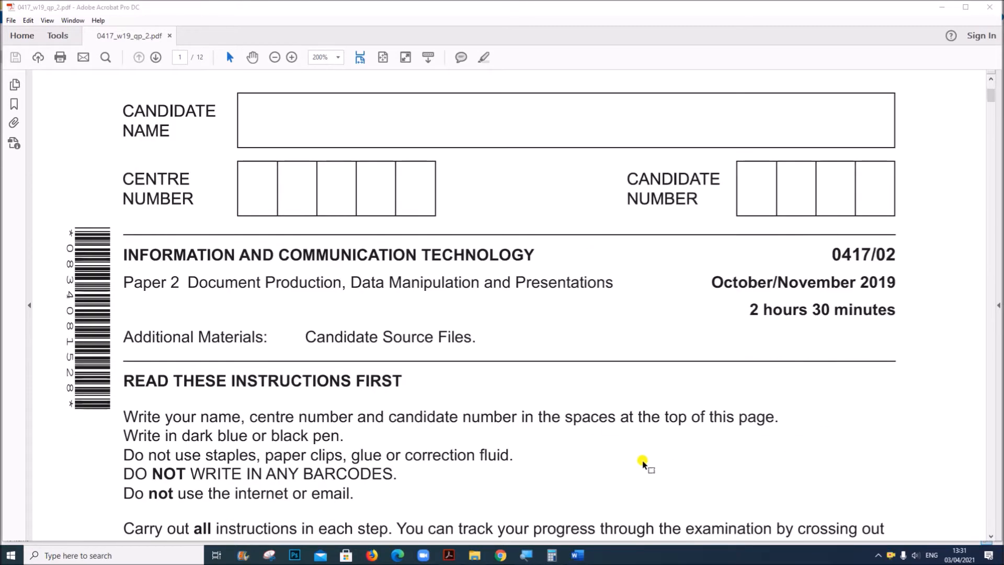
{"action": "scroll", "coordinate": [643, 466], "scroll_direction": "down", "scroll_amount": 6}
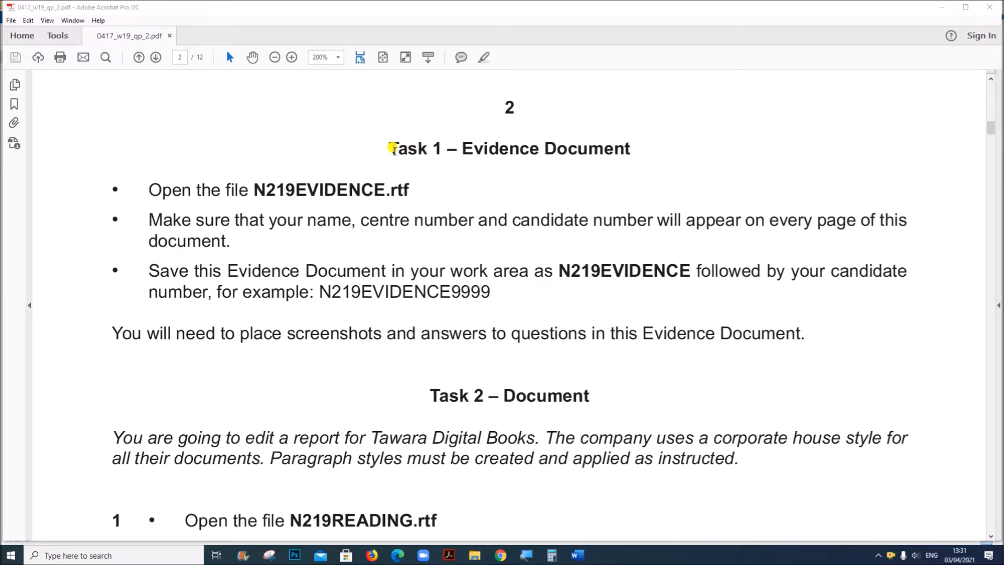
{"action": "mouse_move", "coordinate": [474, 554]}
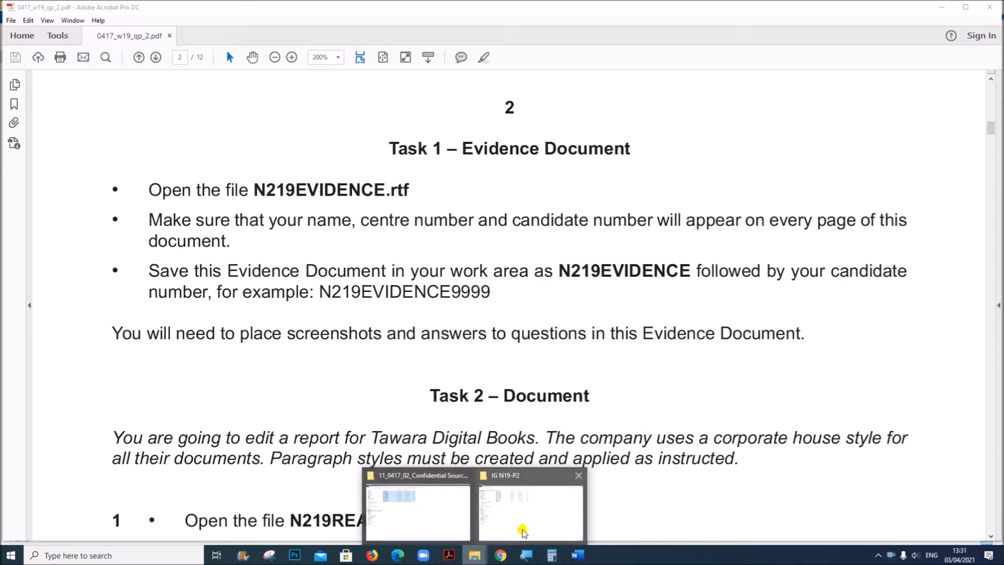
{"action": "left_click", "coordinate": [464, 475]}
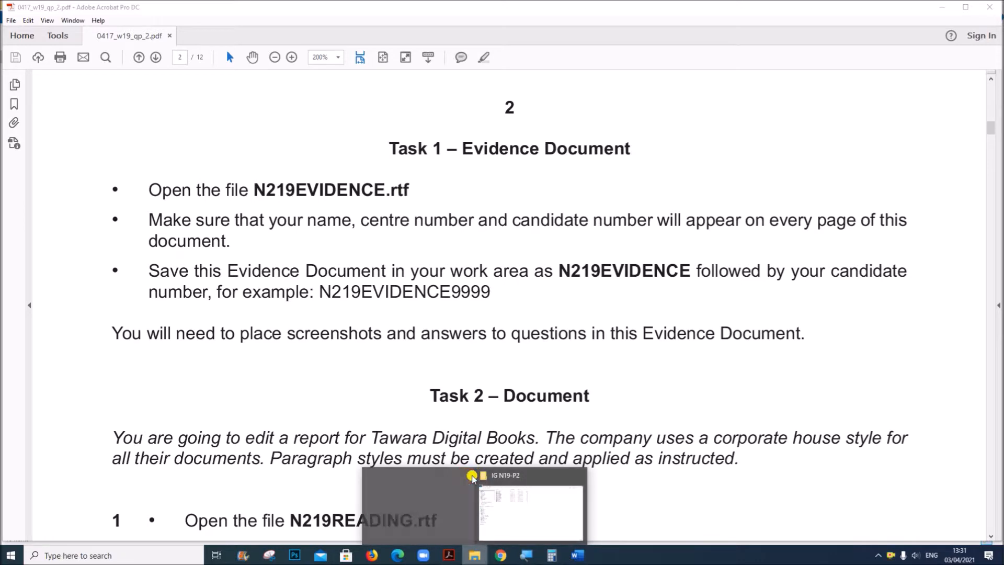
{"action": "left_click", "coordinate": [484, 507]}
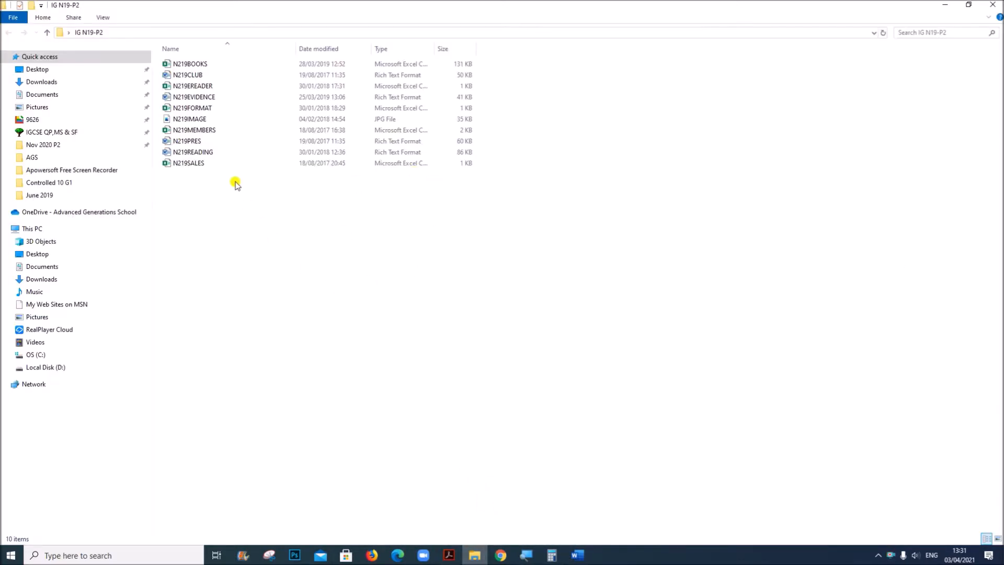
{"action": "double_click", "coordinate": [209, 96]}
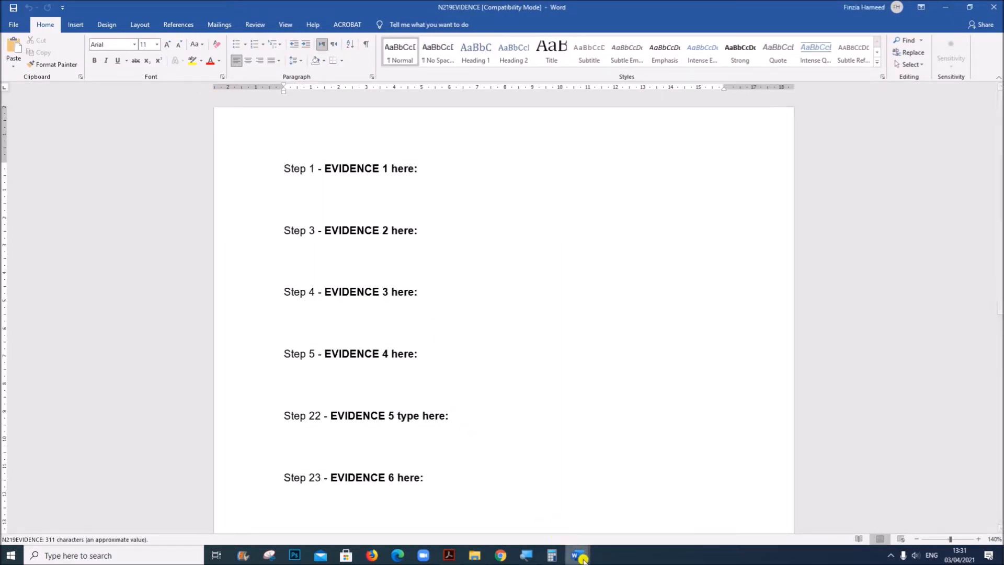
Check the Task 1 instructions in the Acrobat question paper, return to N219EVIDENCE in Word and insert a Blank (Three Columns) header
{"action": "left_click", "coordinate": [450, 555]}
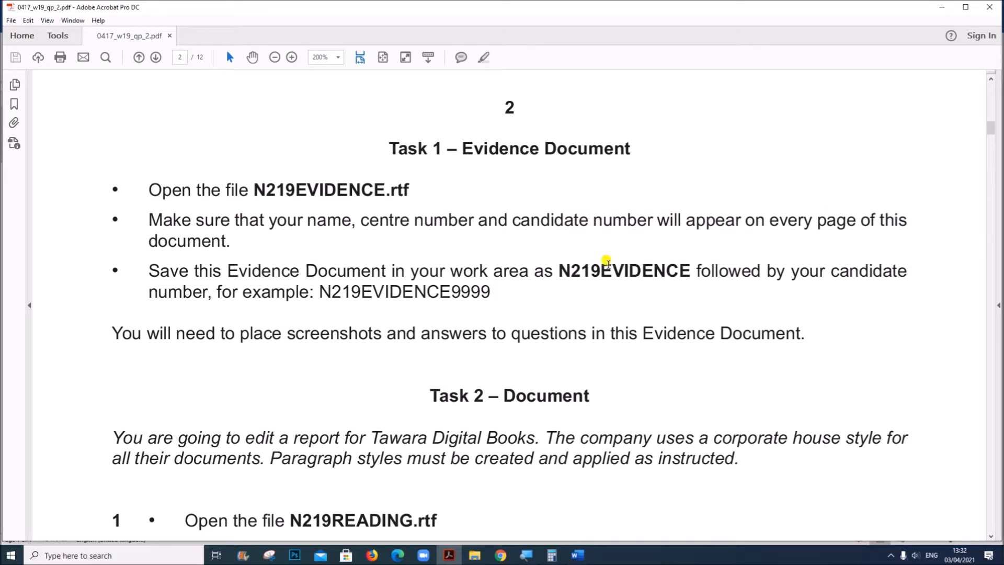
{"action": "left_click_drag", "start_coordinate": [558, 271], "coordinate": [697, 269]}
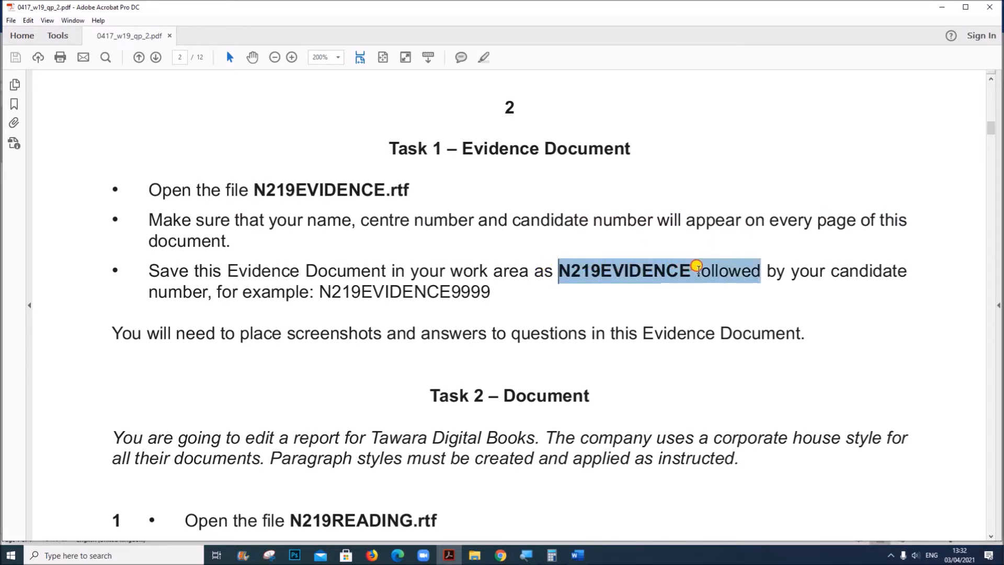
{"action": "mouse_move", "coordinate": [577, 553]}
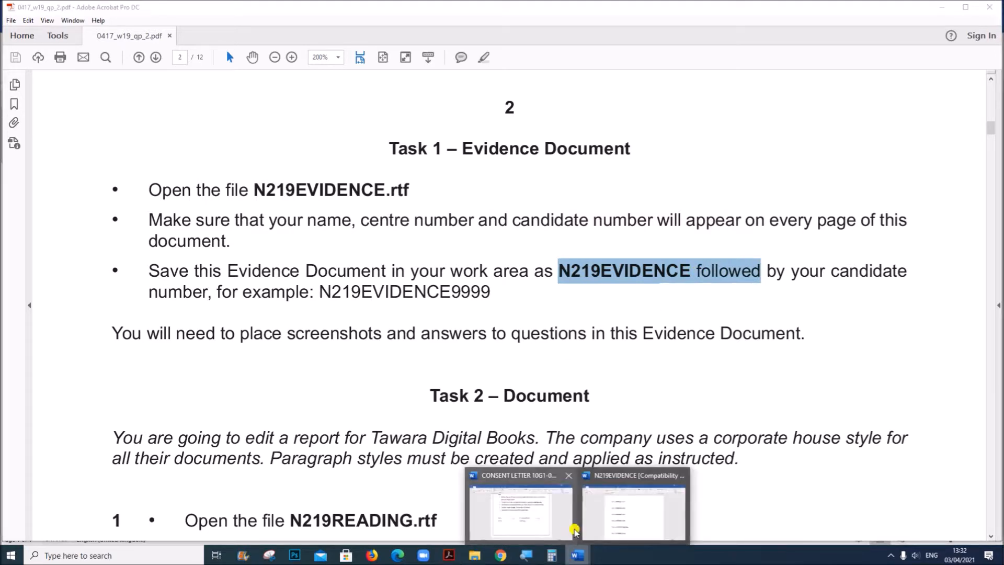
{"action": "left_click", "coordinate": [603, 503]}
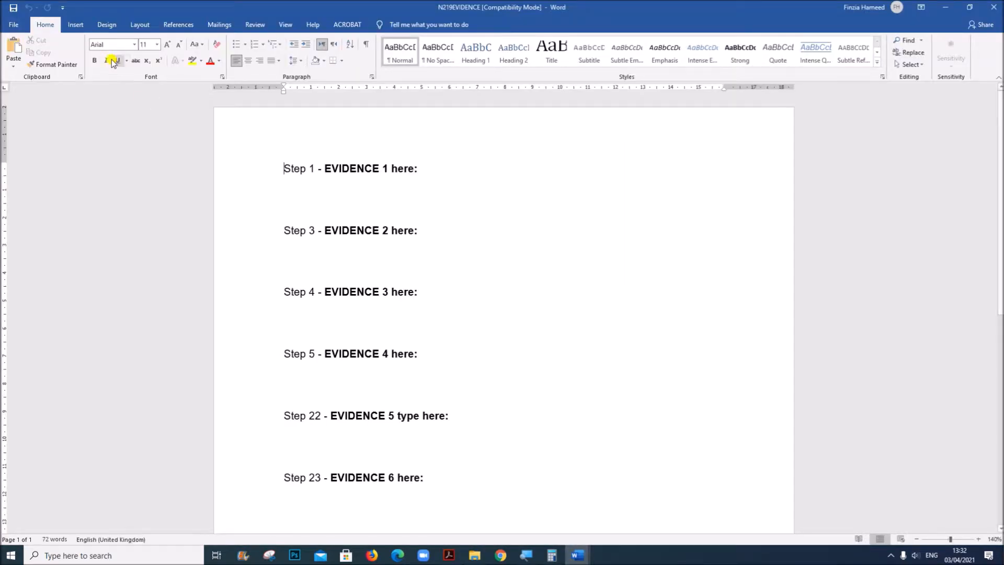
{"action": "left_click", "coordinate": [10, 25]}
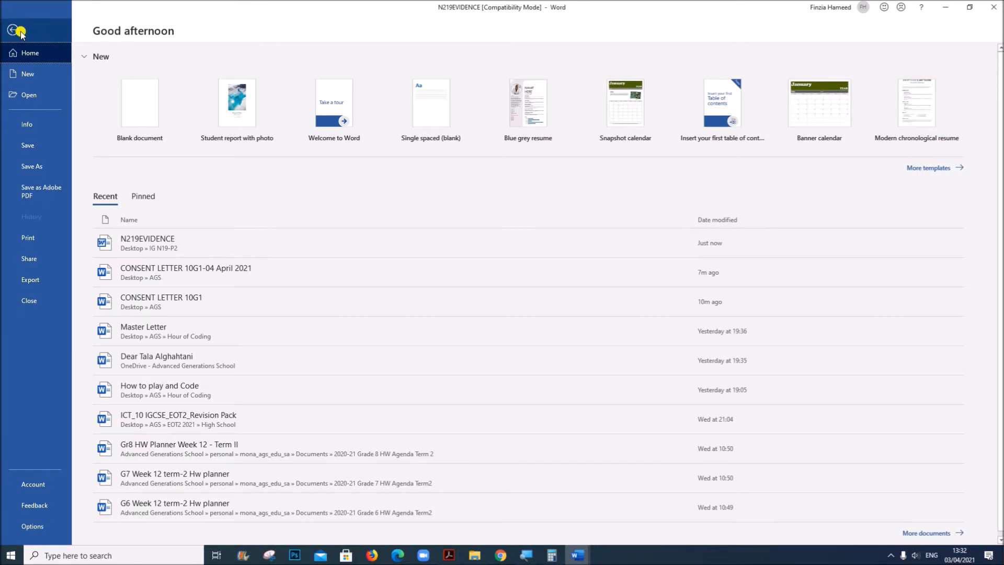
{"action": "left_click", "coordinate": [14, 30]}
{"action": "left_click", "coordinate": [81, 26]}
{"action": "left_click", "coordinate": [547, 63]}
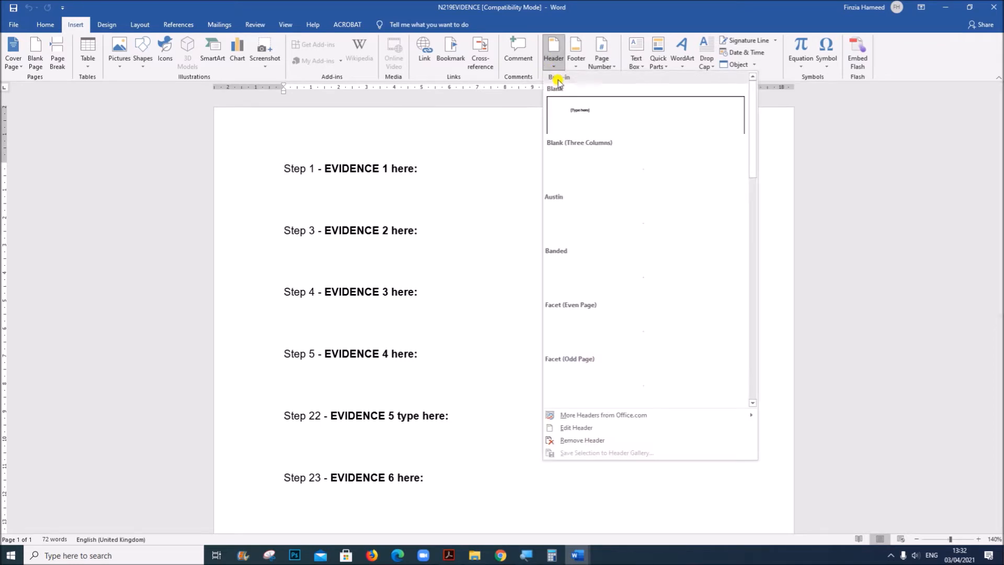
{"action": "left_click", "coordinate": [570, 152]}
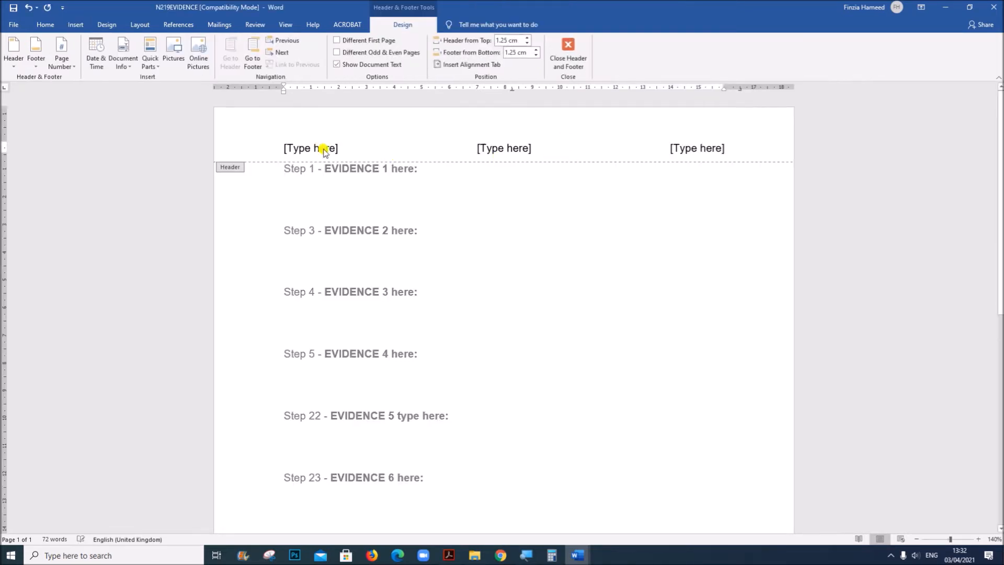
Fill the three header placeholders with "Name", the candidate number and the centre number, and leave header editing
{"action": "type", "text": "Name"}
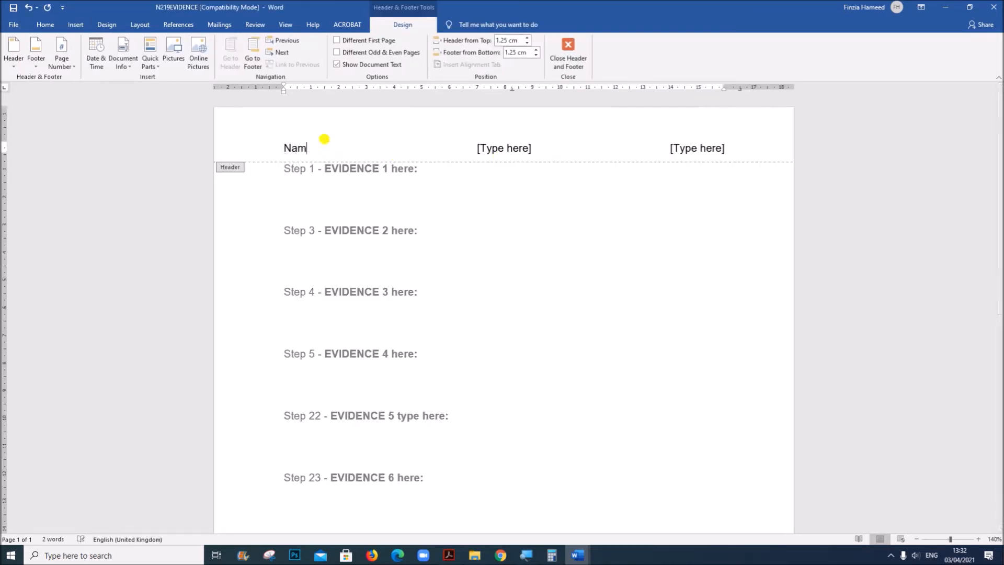
{"action": "left_click", "coordinate": [514, 150]}
{"action": "type", "text": "1234"}
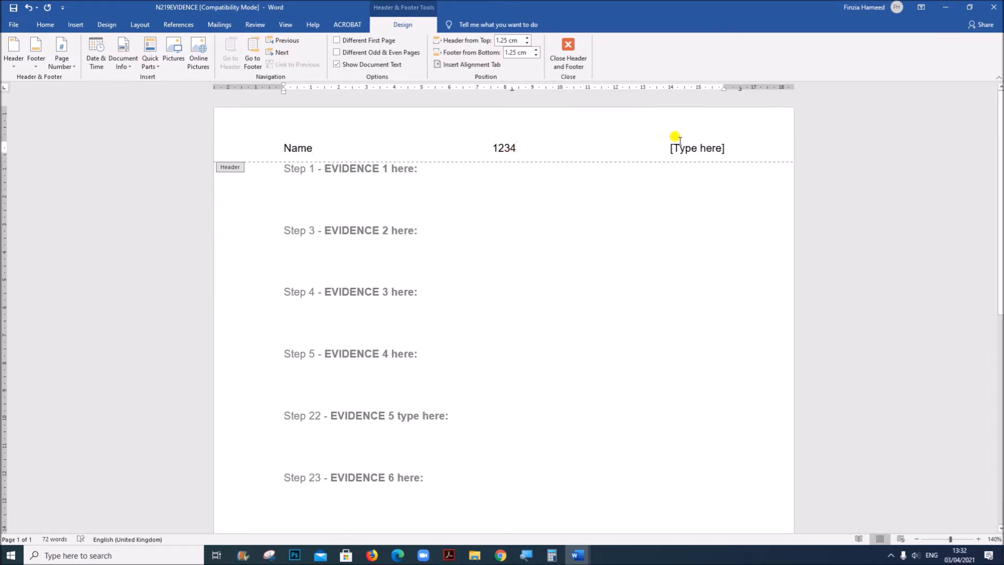
{"action": "left_click", "coordinate": [677, 148]}
{"action": "type", "text": "ZZ`1"}
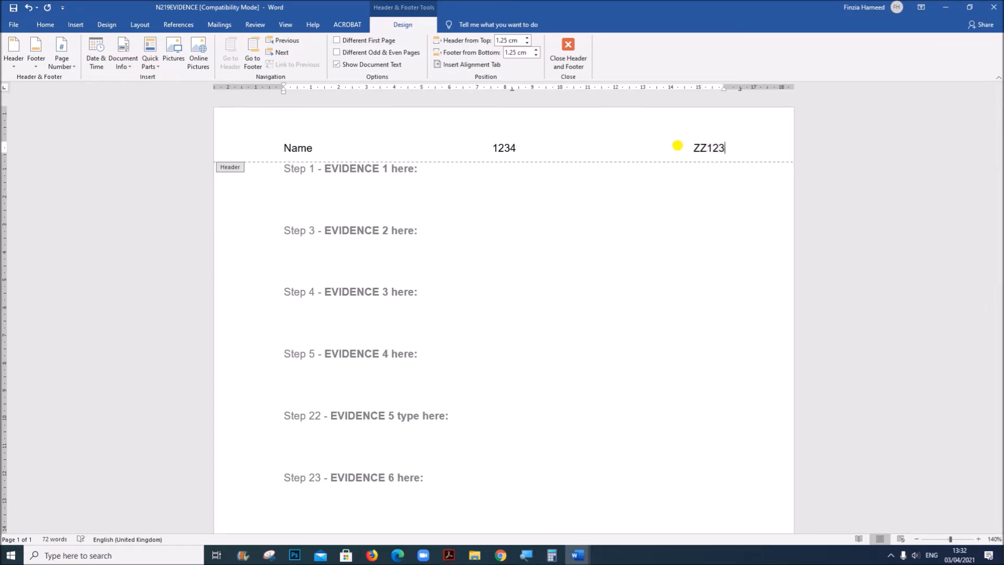
{"action": "left_click", "coordinate": [569, 53]}
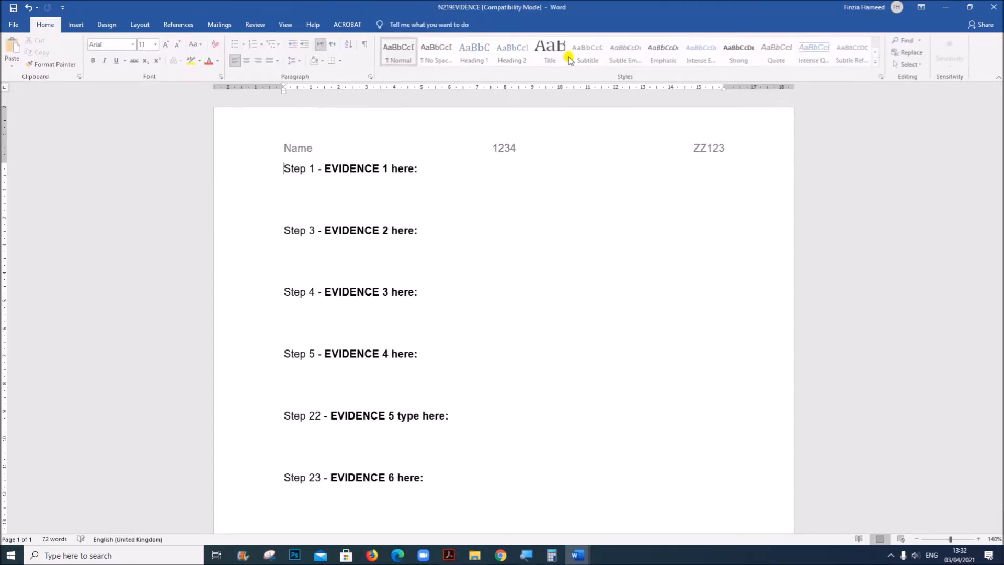
Save the evidence document in the IG N19-P2 folder as a Word Document named N219EVIDENCE followed by the candidate number, accepting the format upgrade
{"action": "left_click", "coordinate": [14, 25]}
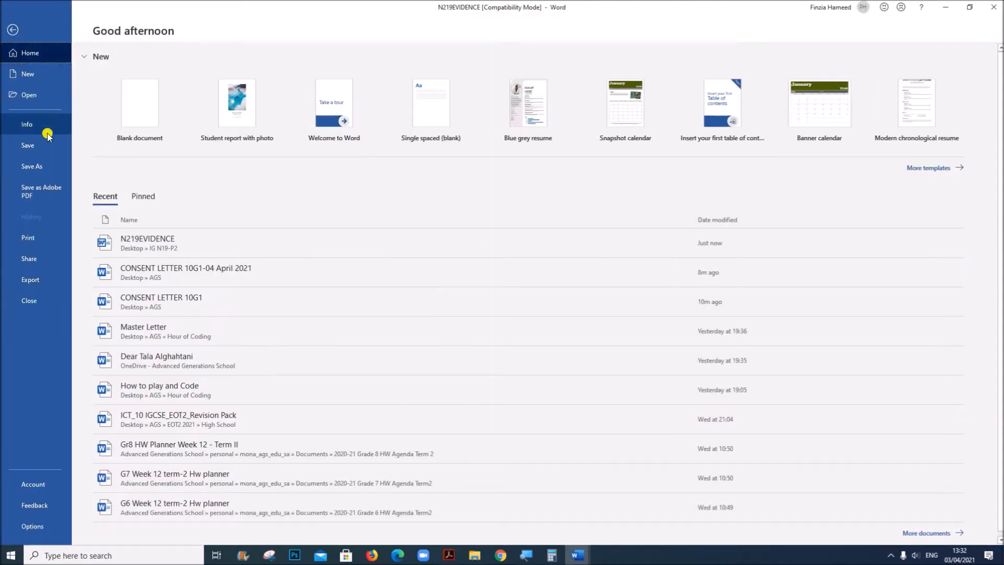
{"action": "left_click", "coordinate": [50, 167]}
{"action": "left_click", "coordinate": [325, 114]}
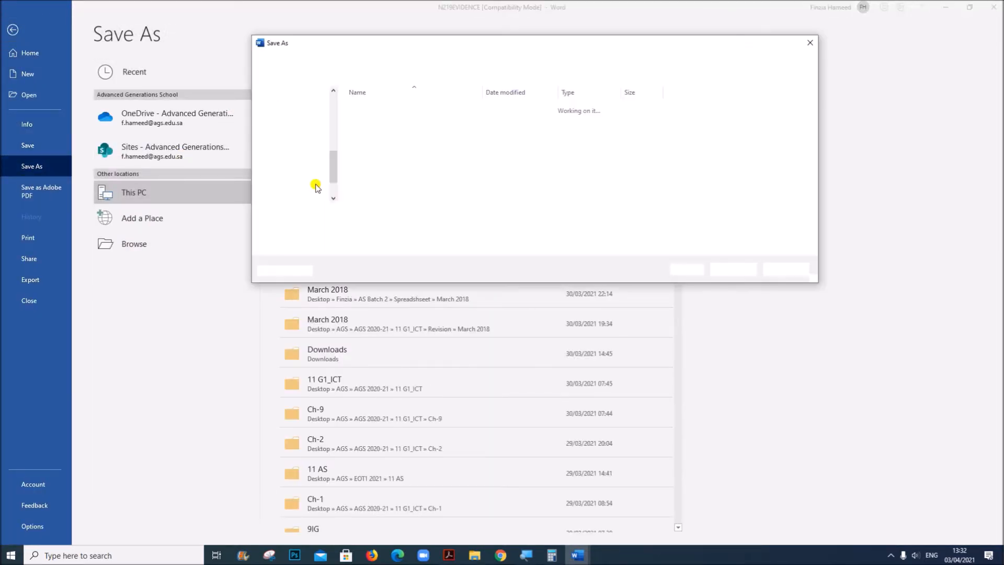
{"action": "left_click", "coordinate": [351, 228]}
{"action": "left_click", "coordinate": [350, 239]}
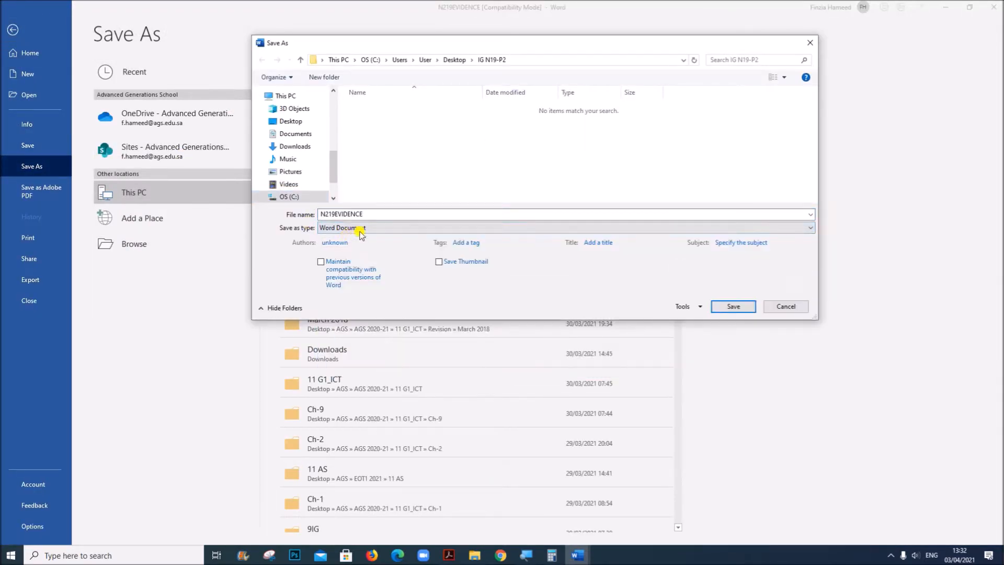
{"action": "left_click", "coordinate": [384, 212]}
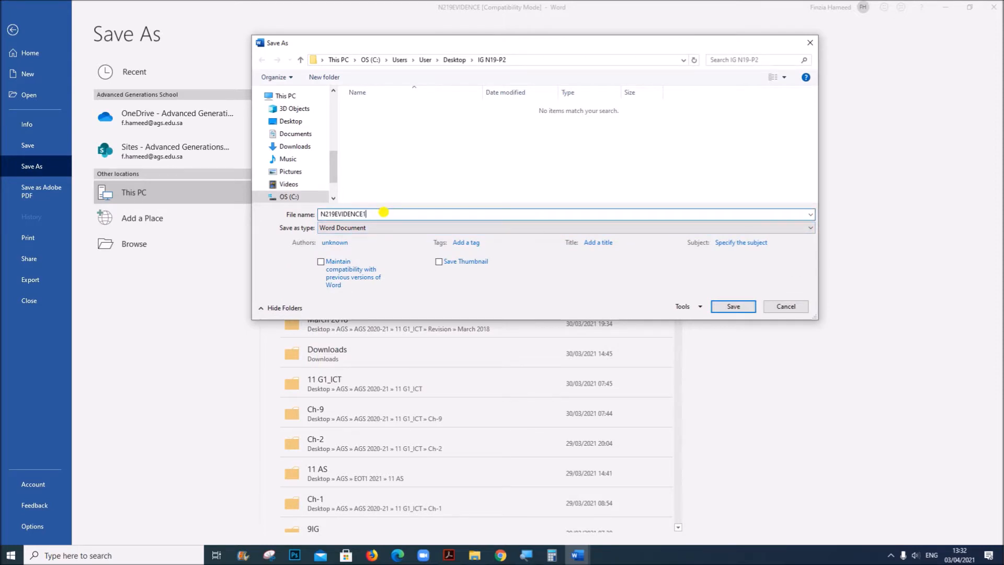
{"action": "type", "text": "1234"}
{"action": "left_click", "coordinate": [717, 306]}
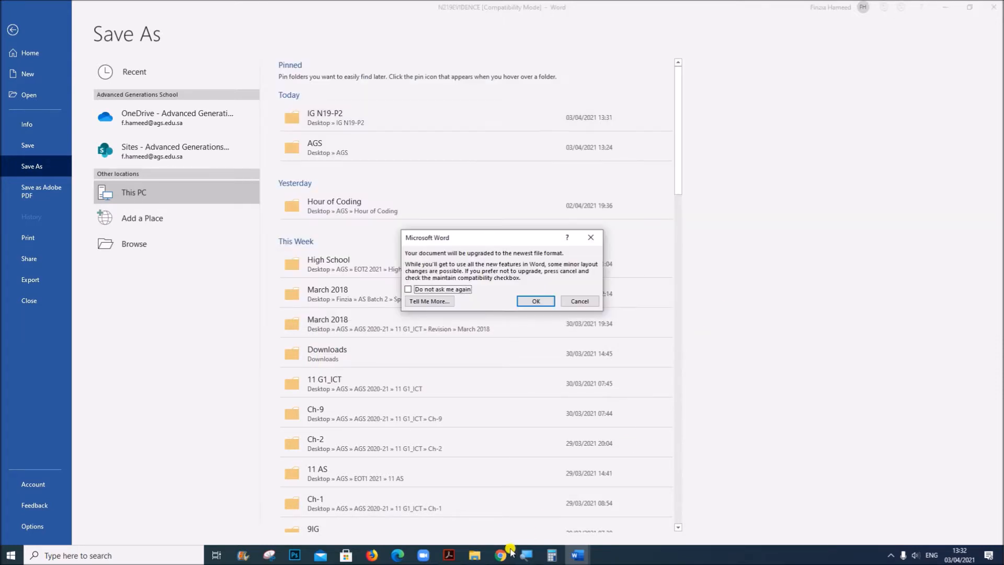
{"action": "left_click", "coordinate": [534, 301]}
Check Task 2 step 1 in the Acrobat question paper and open N219READING from the IG N19-P2 folder in File Explorer
{"action": "left_click", "coordinate": [450, 555]}
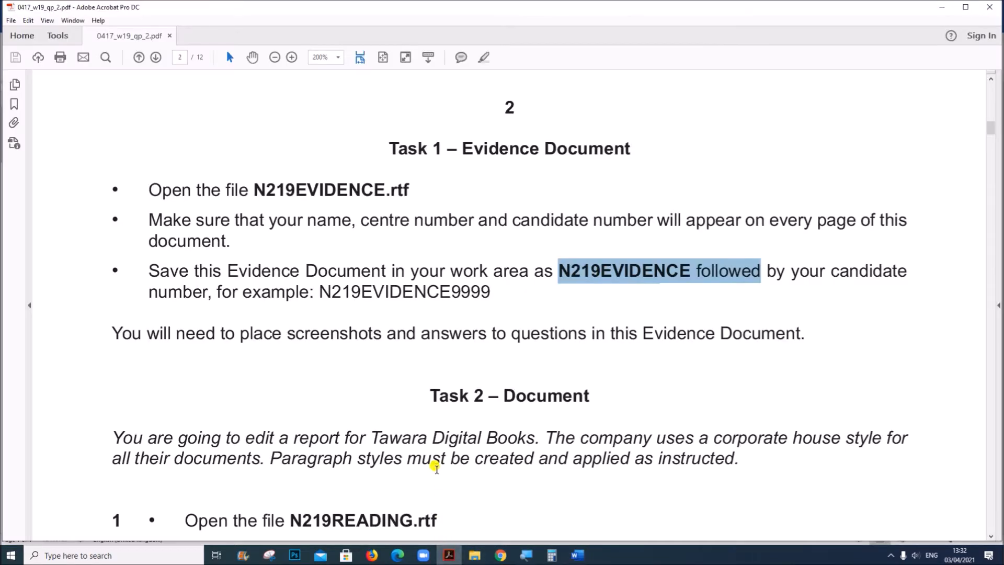
{"action": "scroll", "coordinate": [436, 468], "scroll_direction": "down", "scroll_amount": 5}
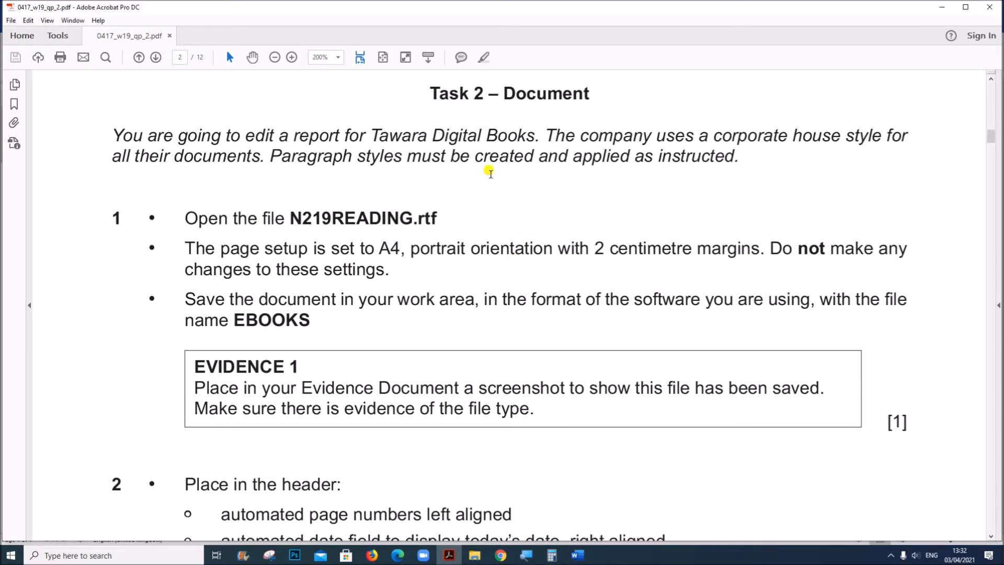
{"action": "left_click_drag", "start_coordinate": [287, 217], "coordinate": [438, 220]}
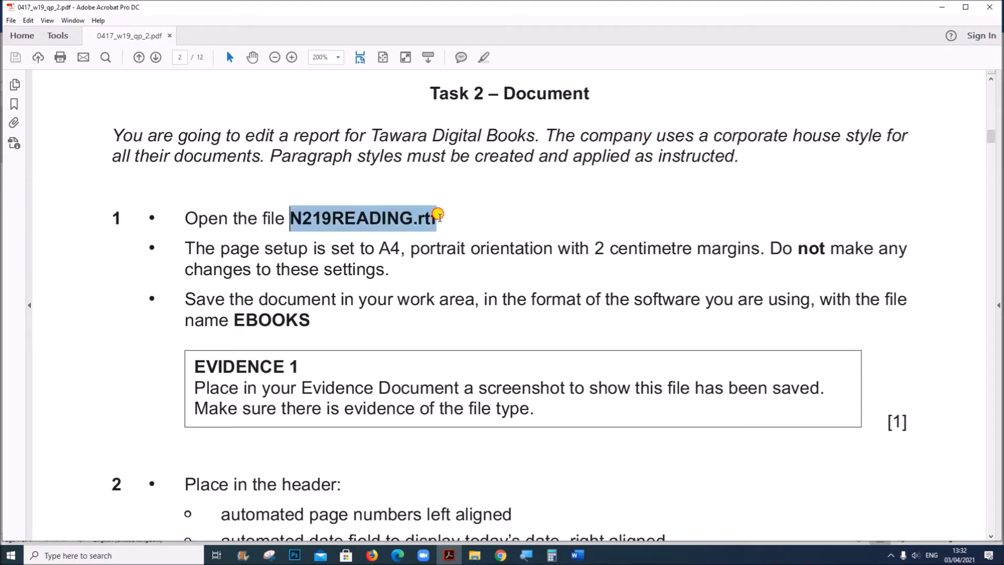
{"action": "left_click", "coordinate": [478, 553]}
{"action": "double_click", "coordinate": [197, 162]}
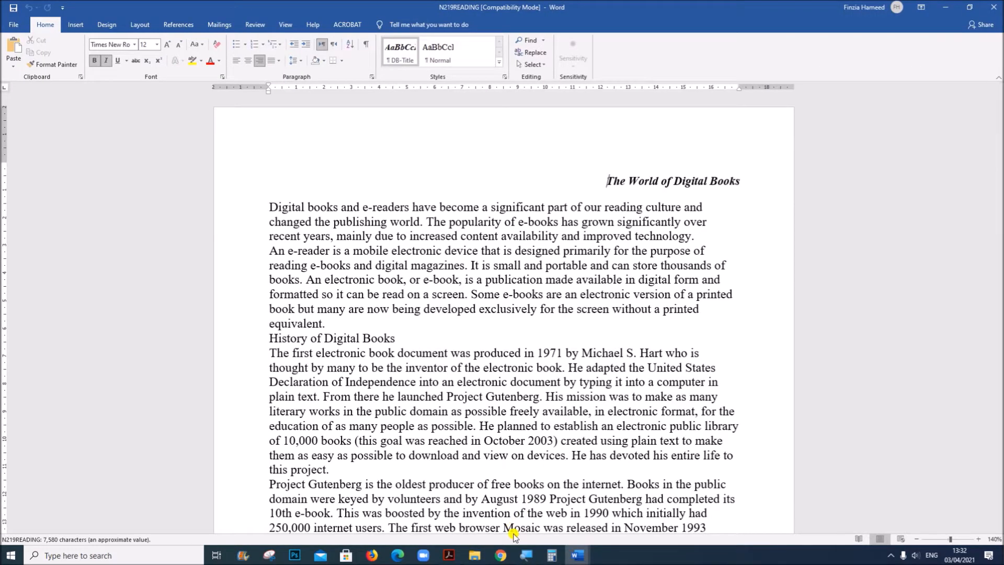
Check the Task 2 step 1 file name and save format in the Acrobat question paper and return to N219READING in Word
{"action": "left_click", "coordinate": [450, 553]}
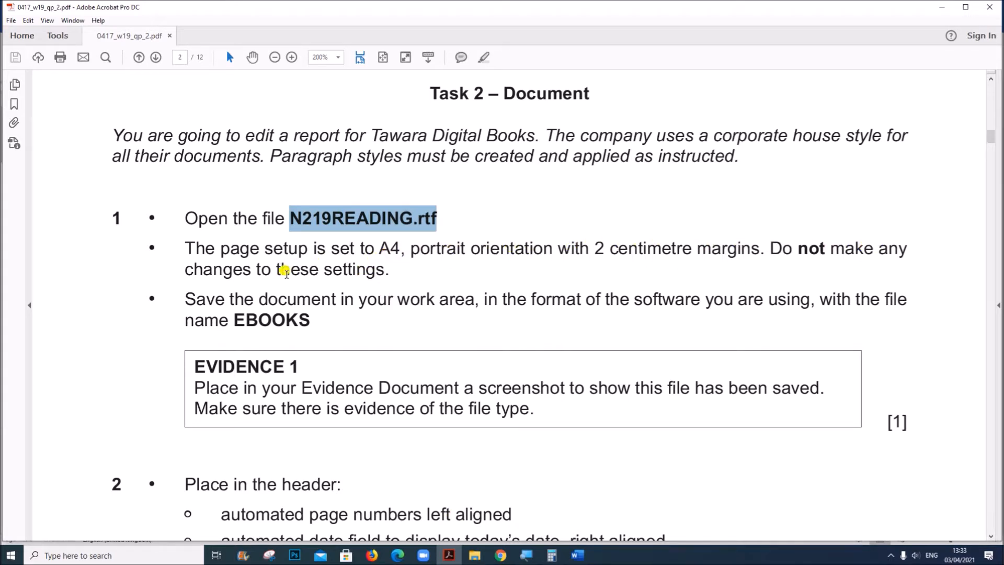
{"action": "scroll", "coordinate": [293, 272], "scroll_direction": "down", "scroll_amount": 2}
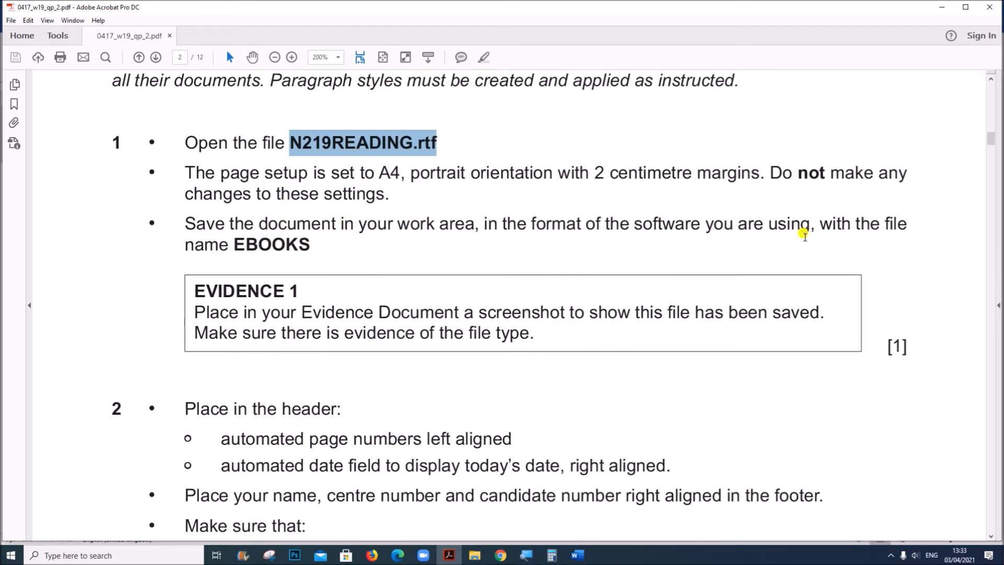
{"action": "left_click_drag", "start_coordinate": [236, 244], "coordinate": [309, 244]}
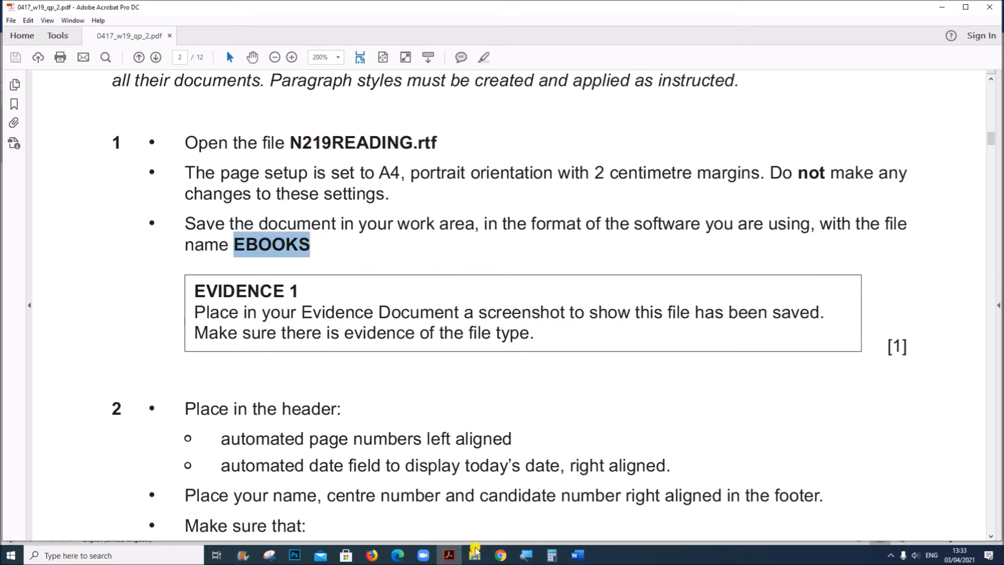
{"action": "left_click", "coordinate": [577, 555]}
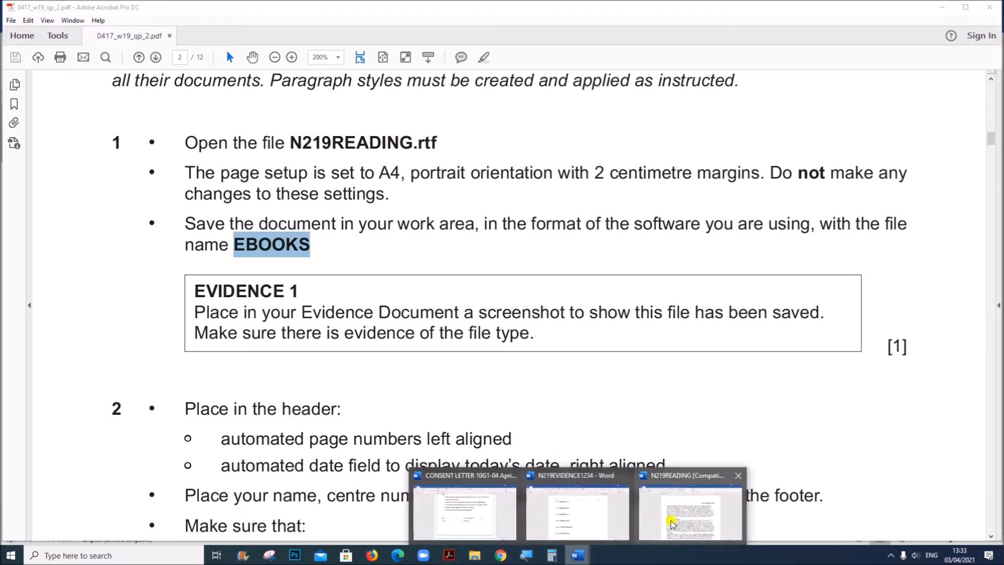
{"action": "left_click", "coordinate": [698, 522]}
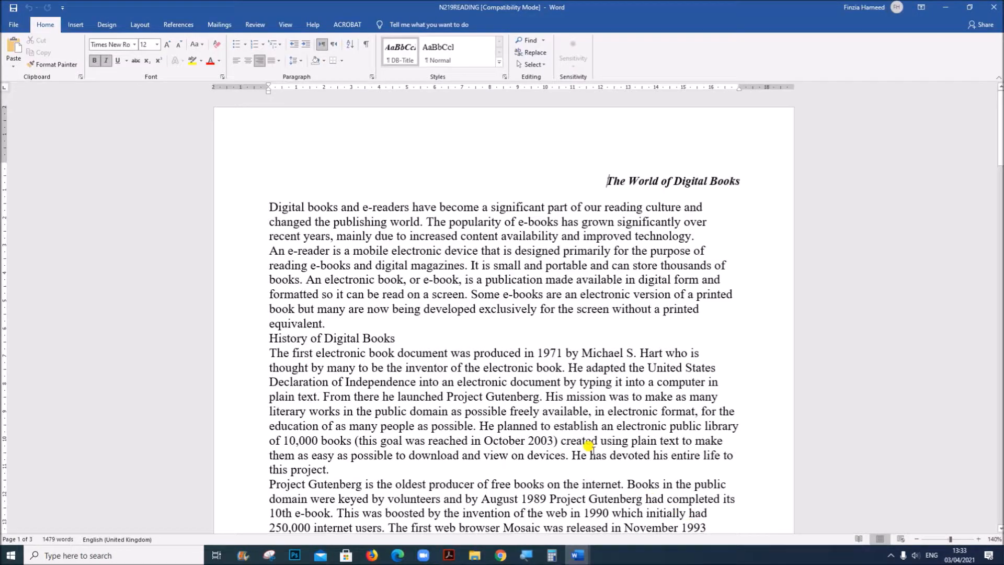
Save N219READING in the IG N19-P2 folder as a Word Document named EBOOKS, accepting the format upgrade
{"action": "left_click", "coordinate": [21, 23]}
{"action": "left_click", "coordinate": [33, 166]}
{"action": "left_click", "coordinate": [233, 189]}
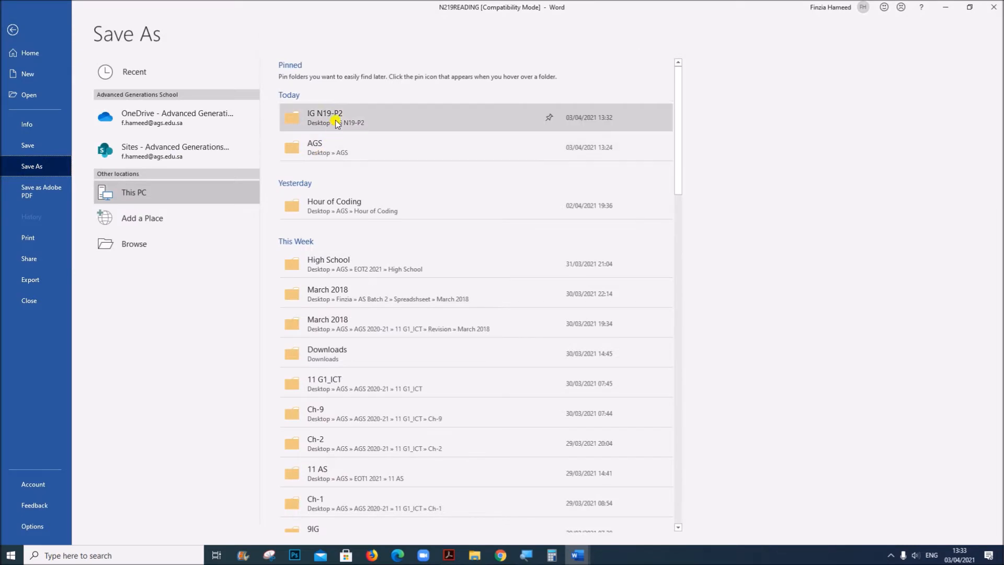
{"action": "left_click", "coordinate": [233, 189]}
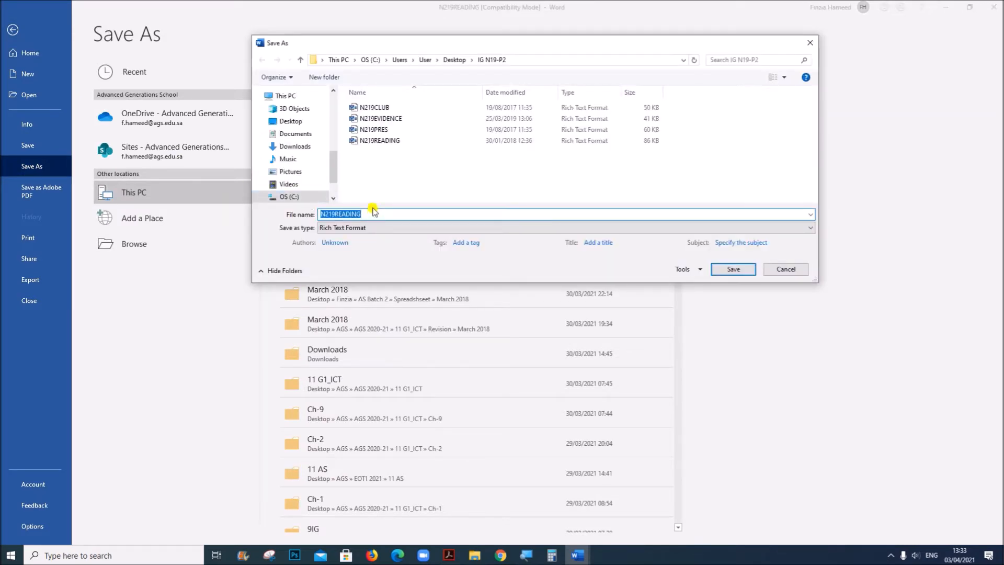
{"action": "type", "text": "E"}
{"action": "left_click", "coordinate": [415, 227]}
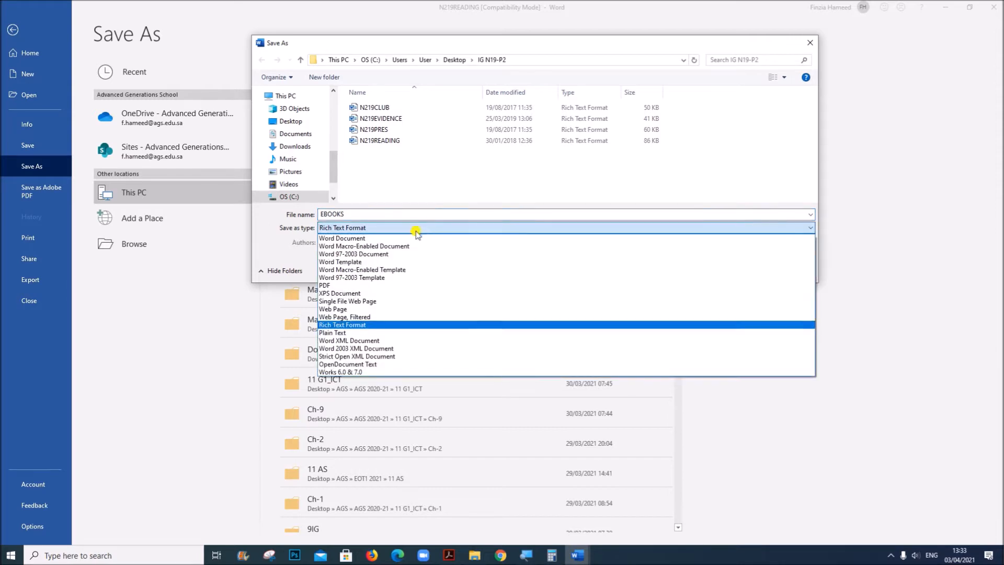
{"action": "left_click", "coordinate": [415, 237]}
{"action": "left_click", "coordinate": [752, 306]}
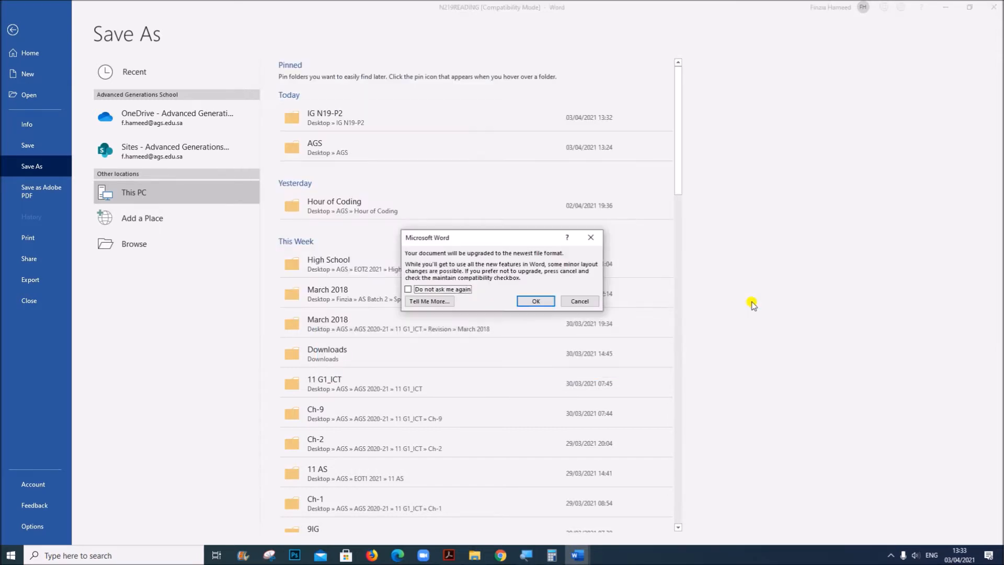
{"action": "left_click", "coordinate": [520, 301]}
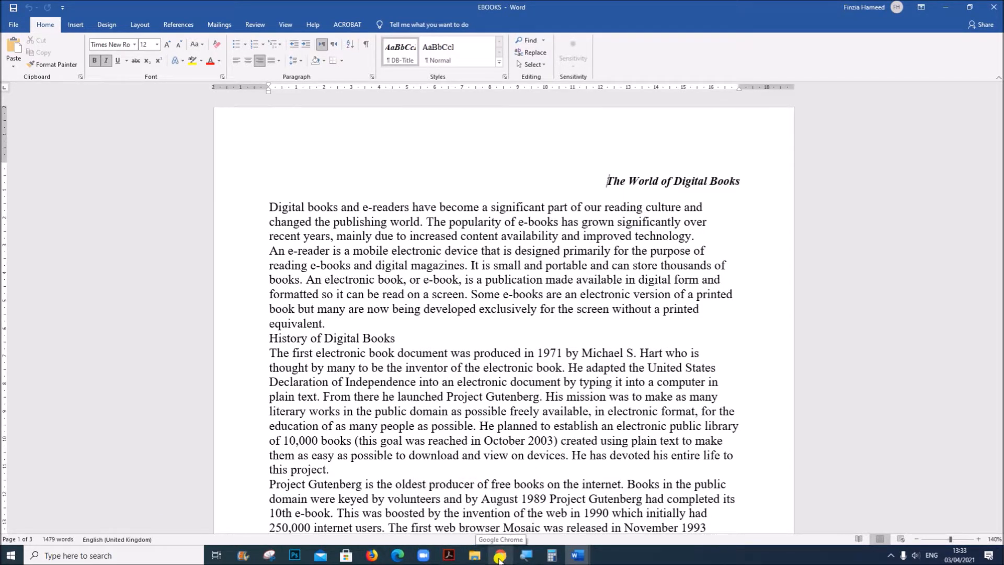
Check the EVIDENCE 1 instructions in Acrobat, select EBOOKS in File Explorer's IG N19-P2 folder and widen the Type column to show full file types
{"action": "left_click", "coordinate": [457, 479]}
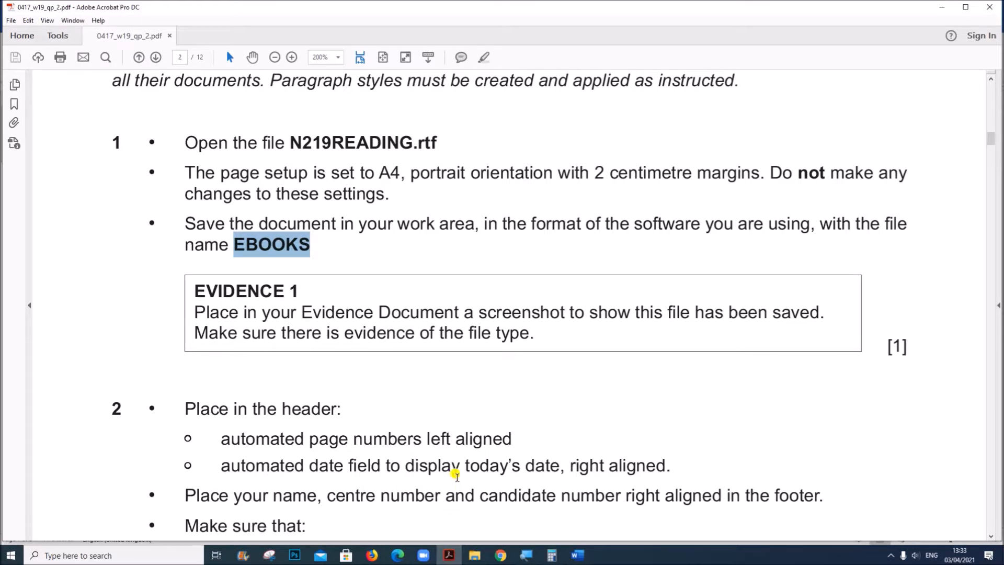
{"action": "scroll", "coordinate": [456, 429], "scroll_direction": "down", "scroll_amount": 3}
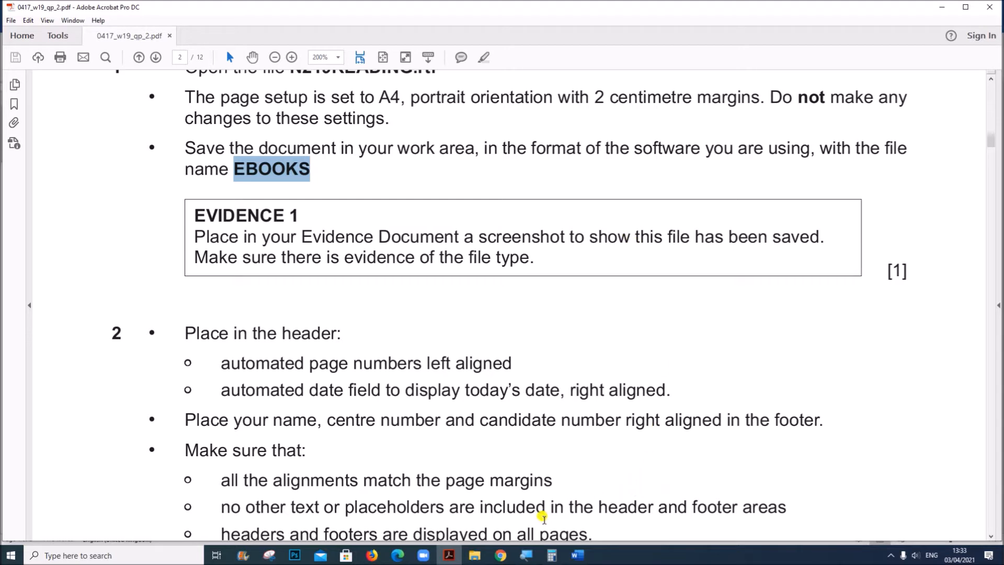
{"action": "left_click", "coordinate": [477, 556]}
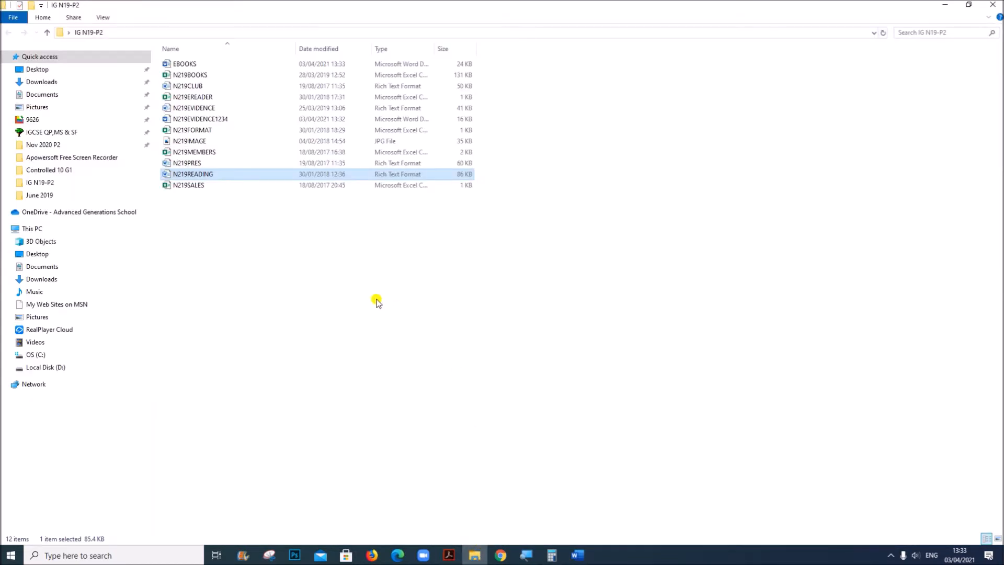
{"action": "left_click", "coordinate": [321, 289]}
{"action": "left_click", "coordinate": [220, 64]}
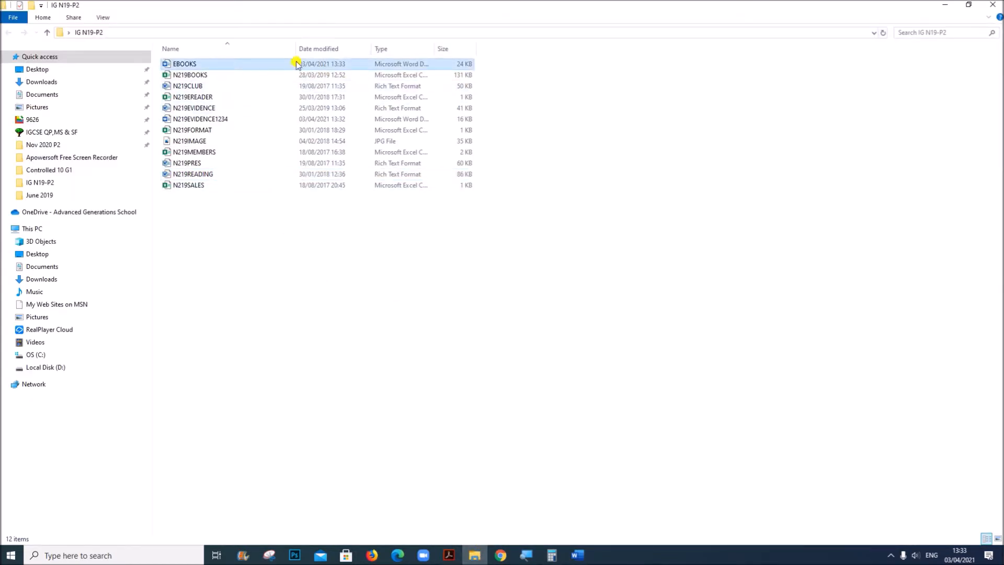
{"action": "left_click_drag", "start_coordinate": [435, 46], "coordinate": [563, 44]}
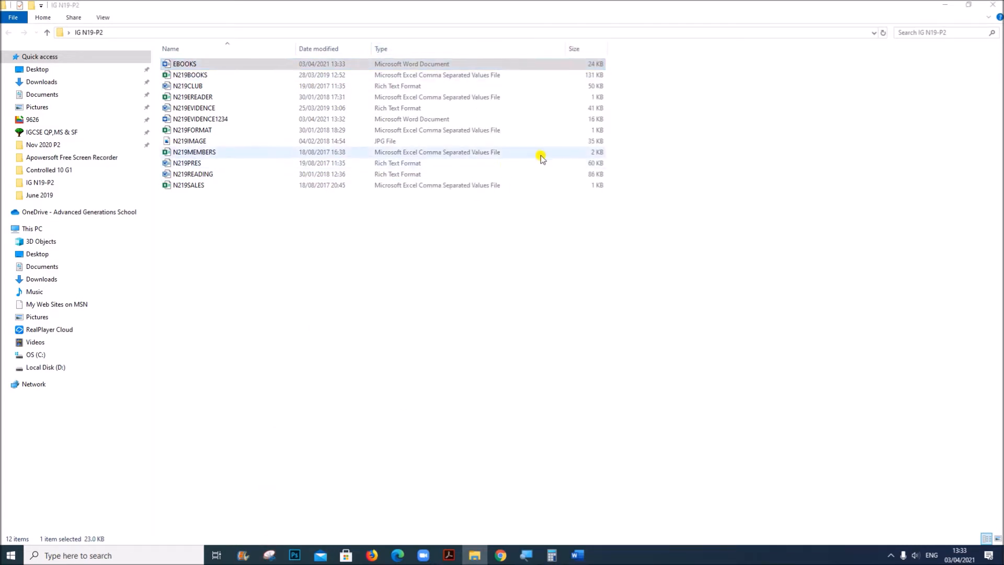
Capture the file list with the Snipping Tool and paste the screenshot under EVIDENCE 1 in the Word evidence document
{"action": "left_click", "coordinate": [815, 190]}
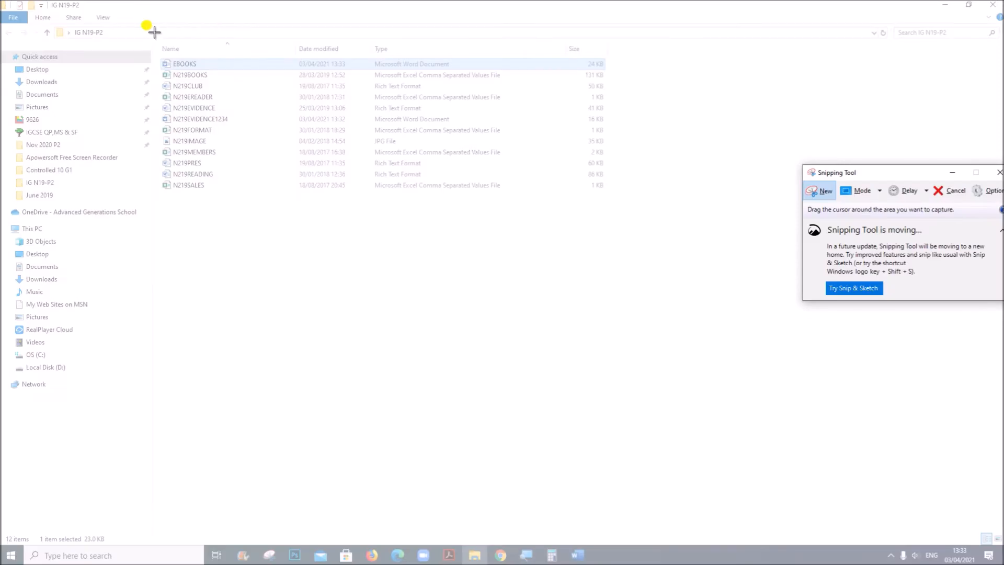
{"action": "left_click_drag", "start_coordinate": [143, 35], "coordinate": [622, 208]}
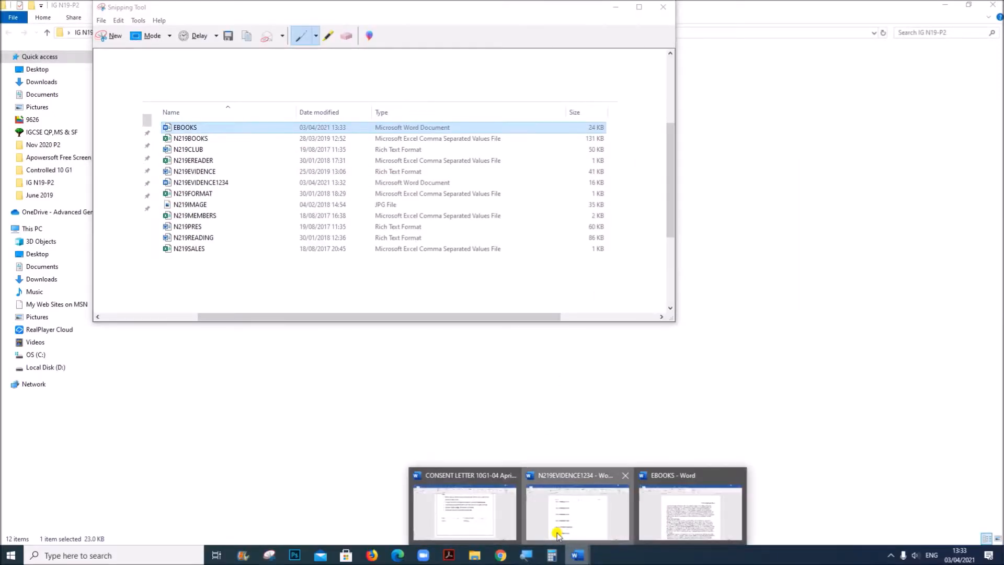
{"action": "left_click", "coordinate": [598, 504]}
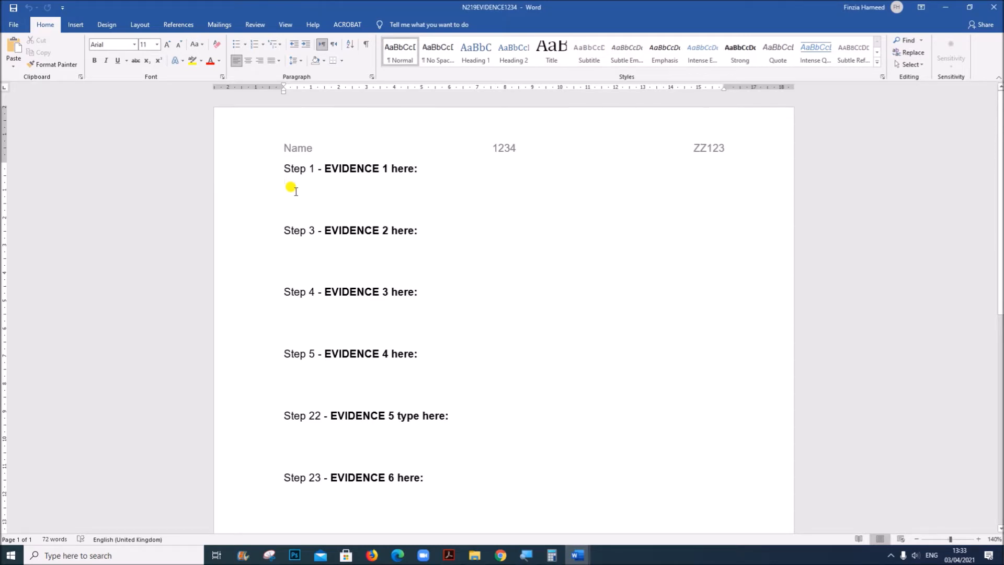
{"action": "key", "text": "ctrl+v"}
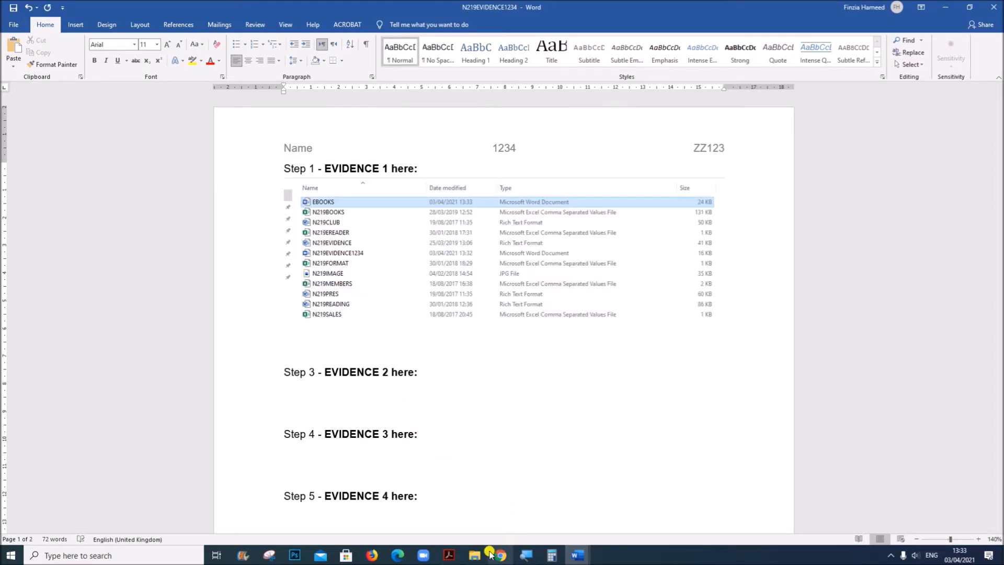
Check the step 2 header requirements in the Acrobat question paper, switch to EBOOKS in Word and insert a Blank (Three Columns) header
{"action": "left_click", "coordinate": [449, 554]}
{"action": "scroll", "coordinate": [402, 441], "scroll_direction": "down", "scroll_amount": 2}
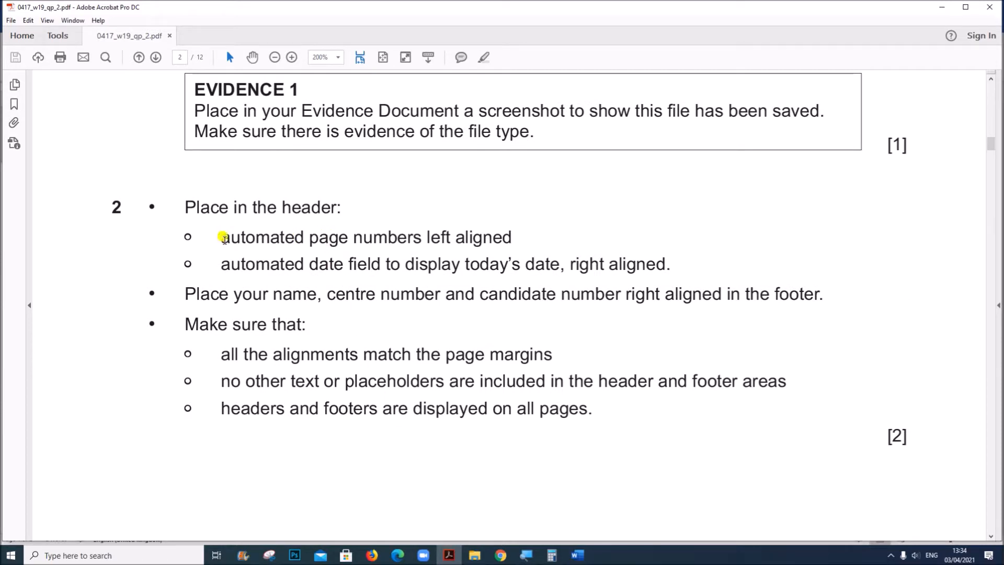
{"action": "left_click_drag", "start_coordinate": [222, 238], "coordinate": [670, 267]}
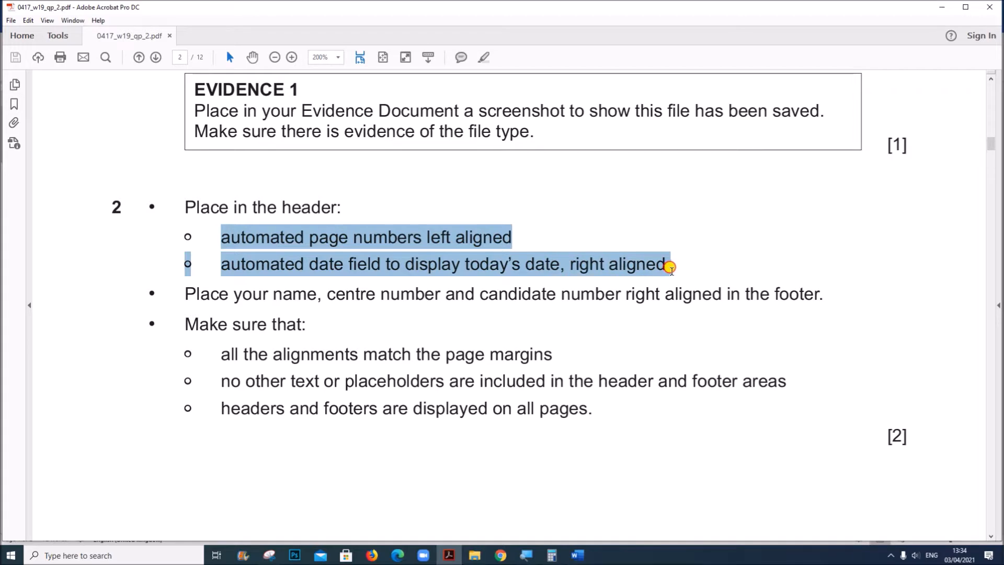
{"action": "mouse_move", "coordinate": [577, 554]}
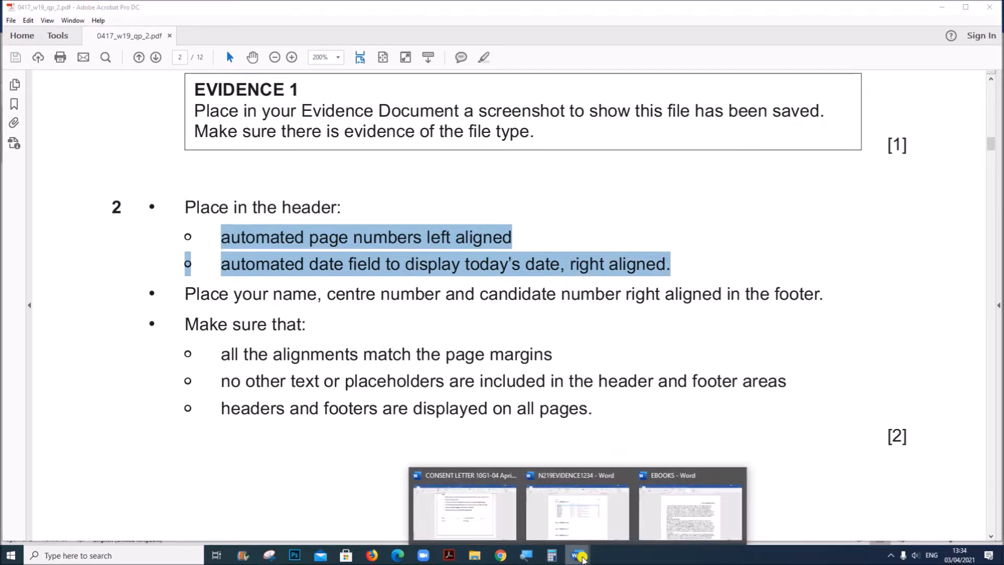
{"action": "left_click", "coordinate": [682, 528]}
{"action": "left_click", "coordinate": [73, 24]}
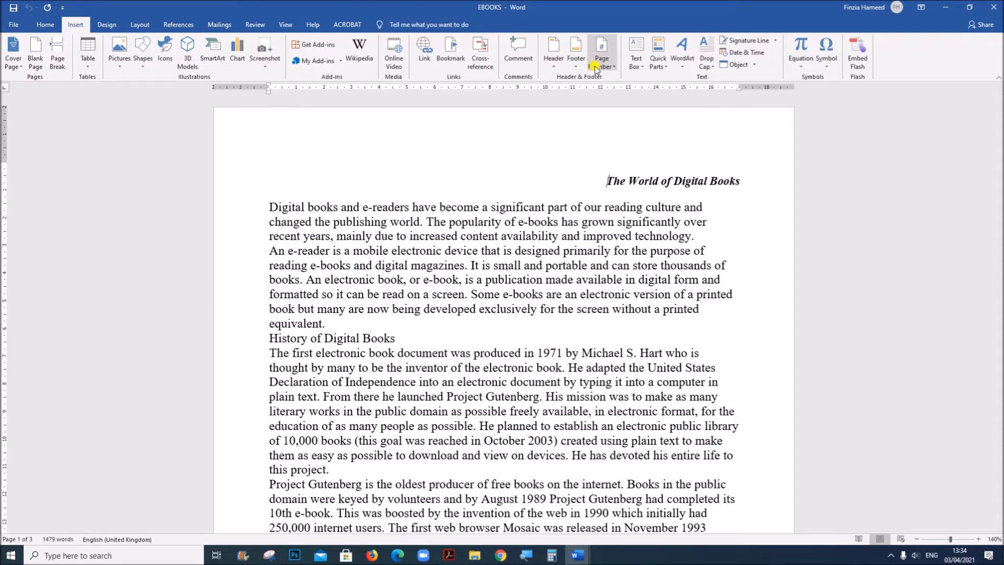
{"action": "left_click", "coordinate": [553, 55]}
{"action": "left_click", "coordinate": [581, 167]}
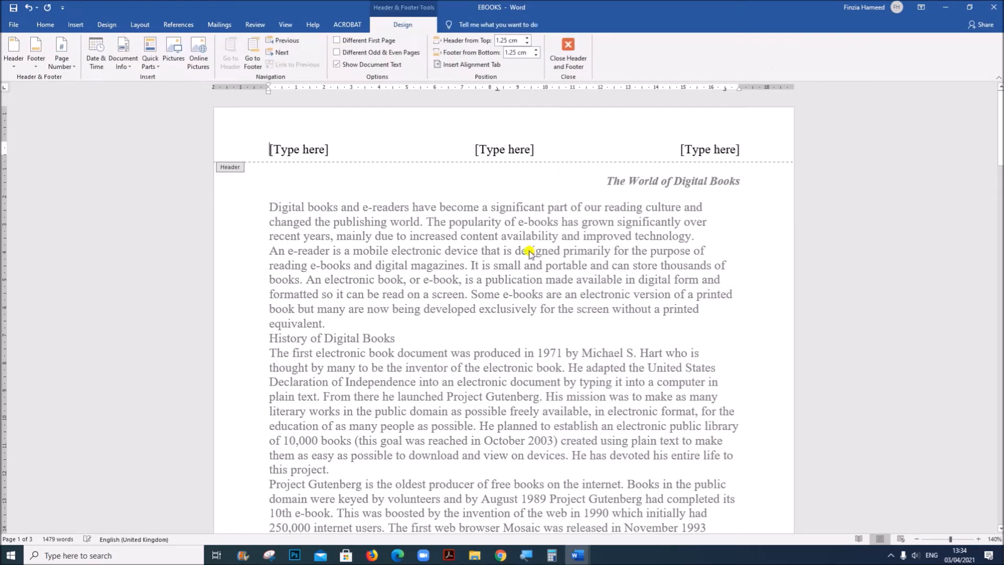
Replace the header's left placeholder with a Plain Number page number at the current position and delete the centre placeholder
{"action": "left_click", "coordinate": [306, 149]}
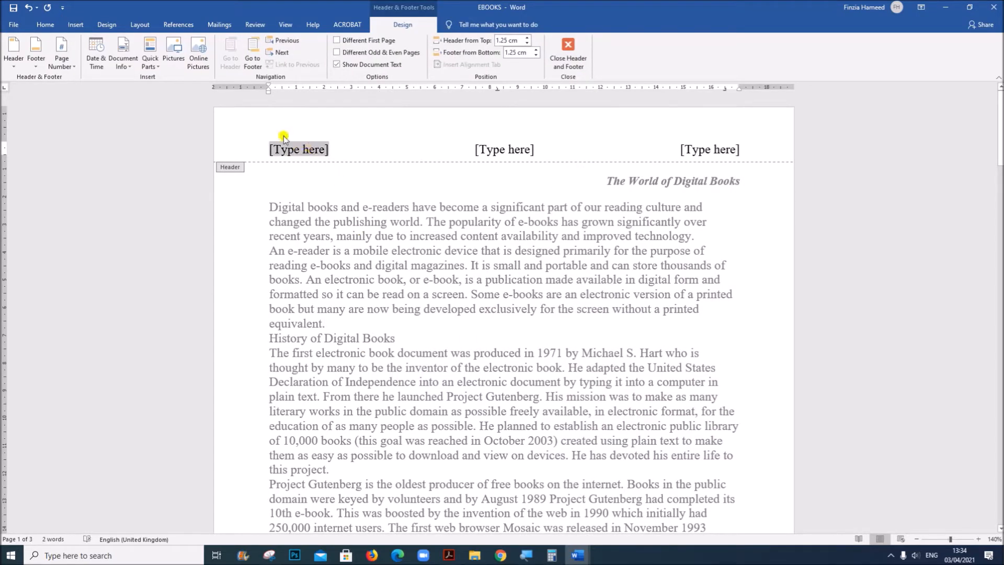
{"action": "left_click", "coordinate": [67, 68]}
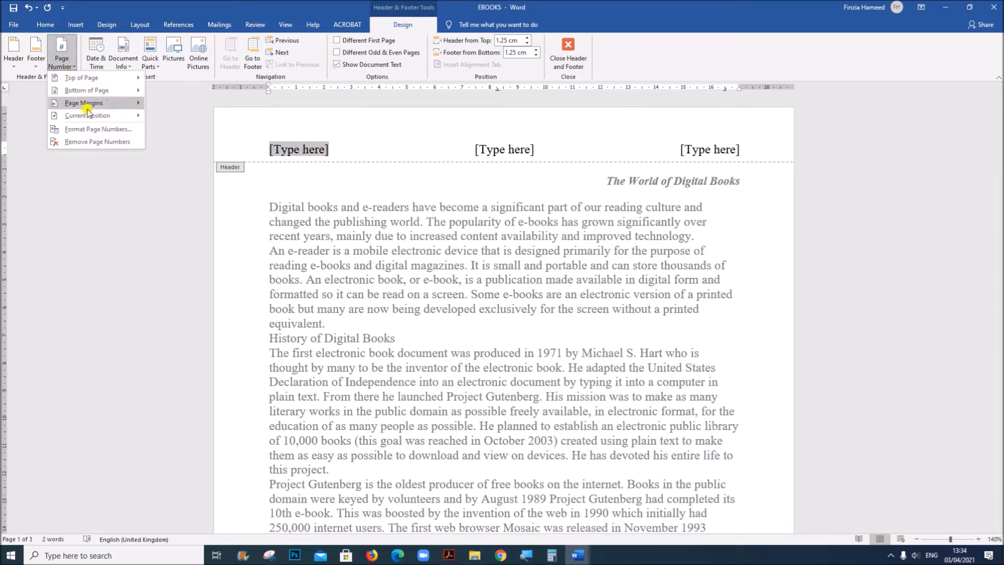
{"action": "mouse_move", "coordinate": [109, 120]}
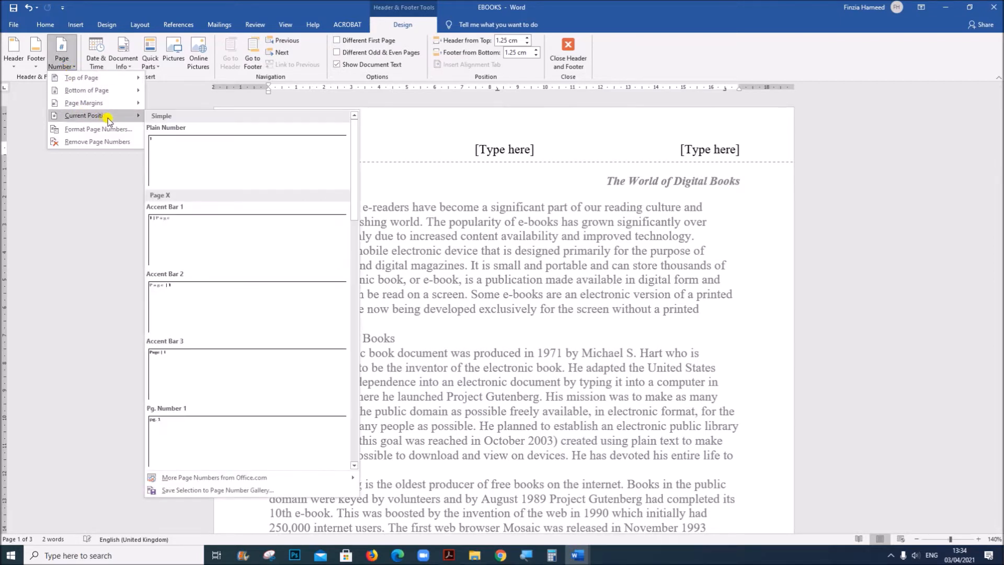
{"action": "left_click", "coordinate": [178, 156]}
{"action": "left_click", "coordinate": [506, 150]}
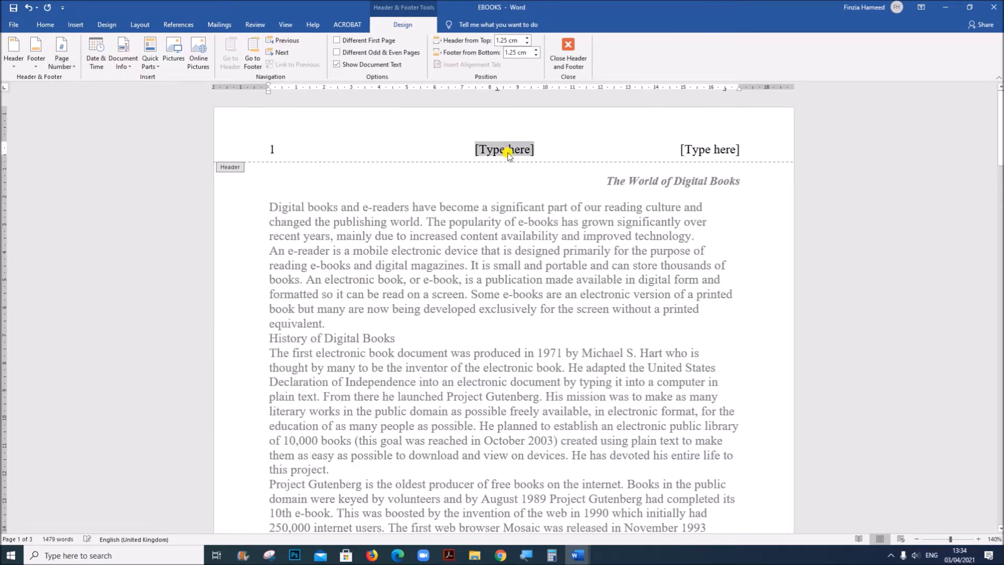
{"action": "key", "text": "Delete"}
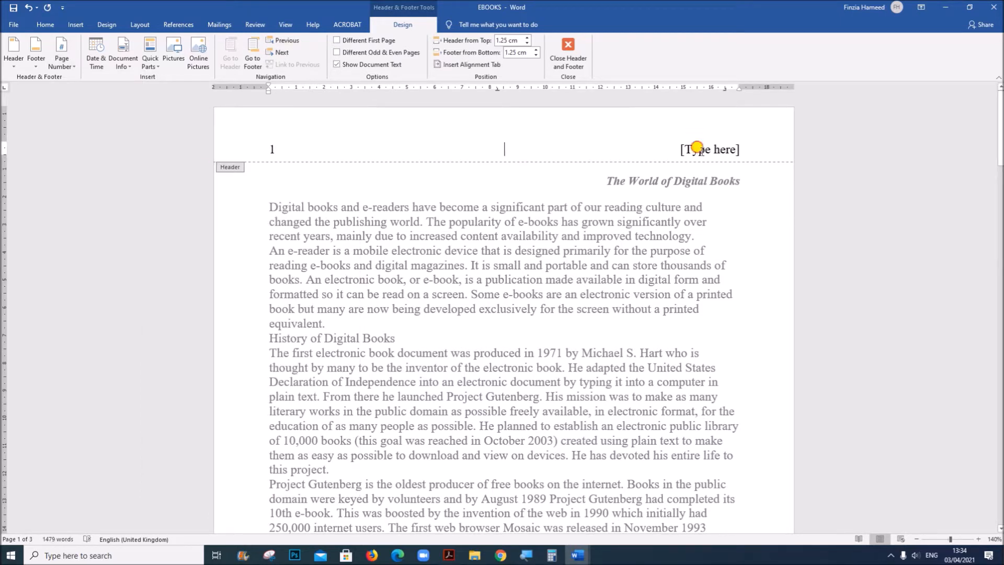
Replace the header's right placeholder with an automatically updating date in the 03/04/2021 format and leave header editing
{"action": "left_click", "coordinate": [697, 148]}
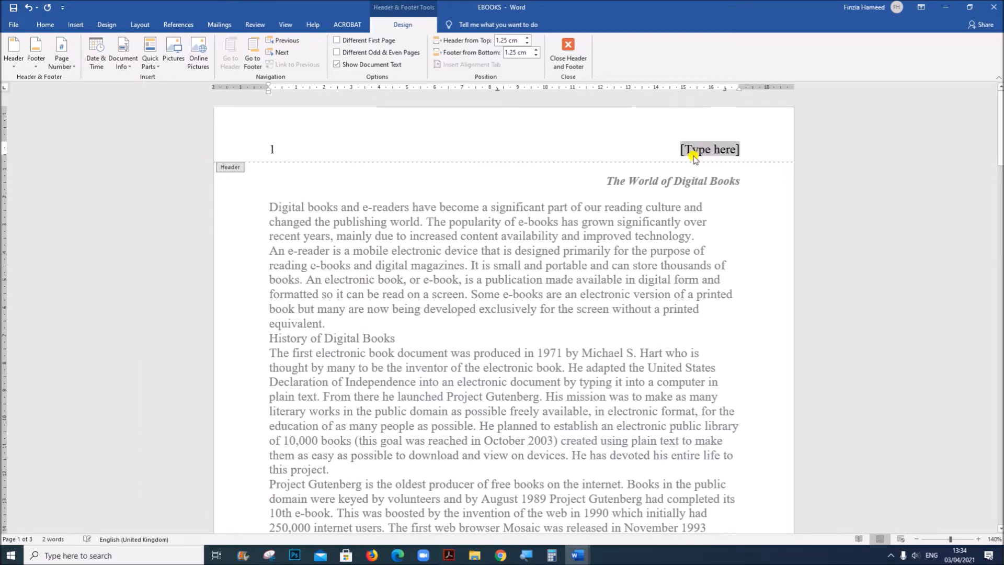
{"action": "left_click", "coordinate": [102, 67]}
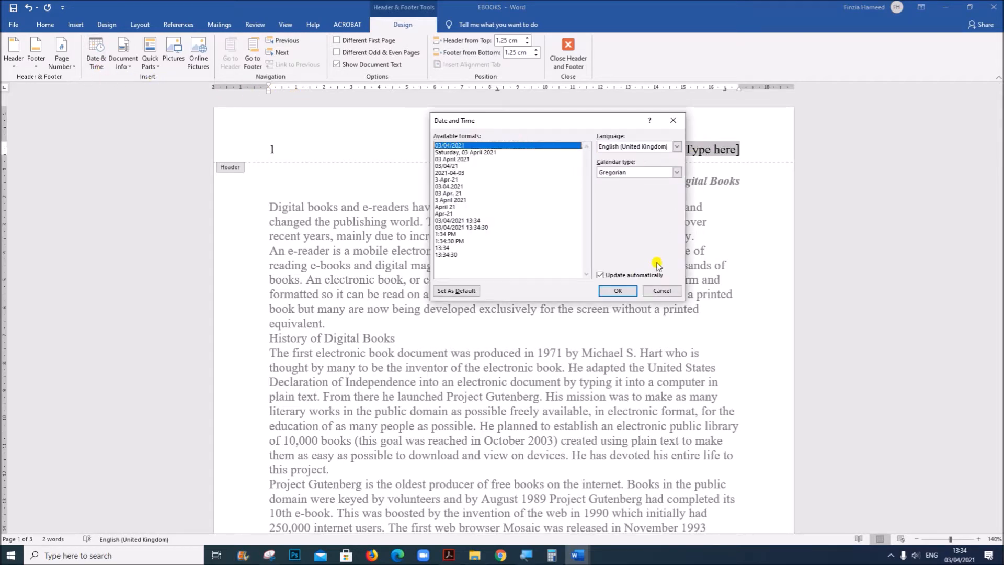
{"action": "left_click", "coordinate": [618, 290]}
{"action": "left_click", "coordinate": [572, 68]}
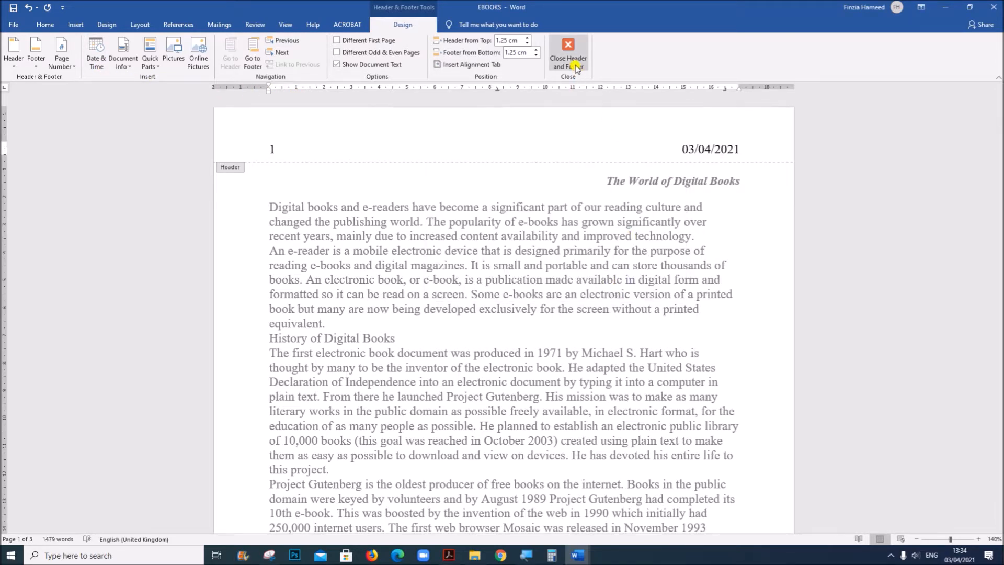
Check the step 2 footer instruction in the Acrobat question paper and return to EBOOKS in Word
{"action": "left_click", "coordinate": [446, 554]}
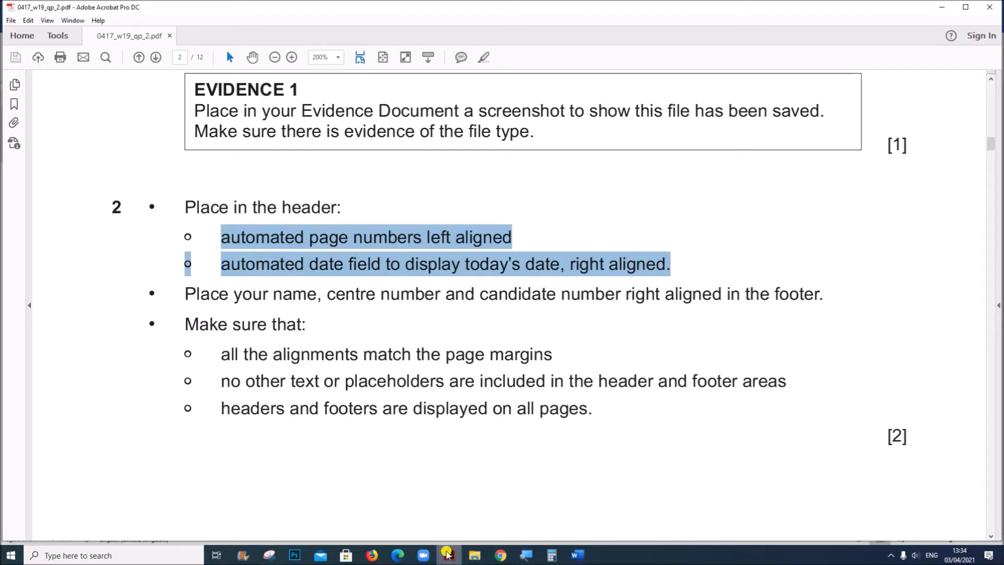
{"action": "left_click_drag", "start_coordinate": [195, 297], "coordinate": [801, 282]}
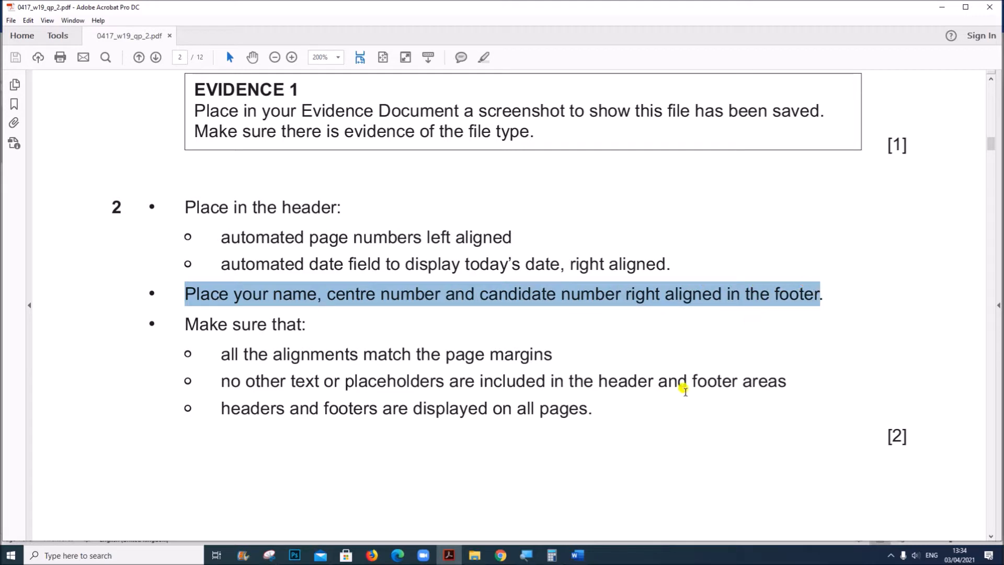
{"action": "mouse_move", "coordinate": [577, 554]}
{"action": "left_click", "coordinate": [648, 525]}
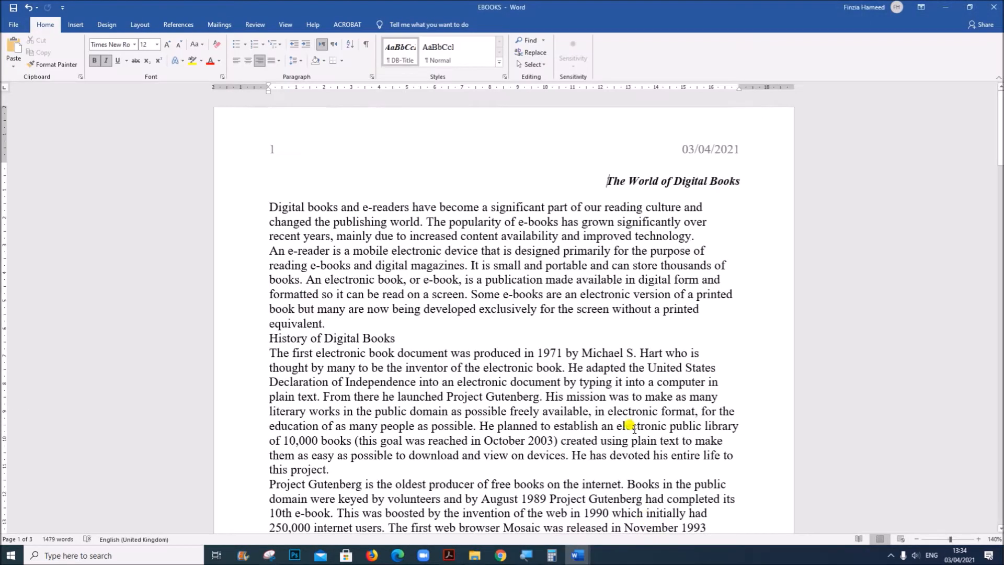
Insert a Blank (Three Columns) footer in EBOOKS and delete its left and centre placeholders
{"action": "left_click", "coordinate": [75, 24]}
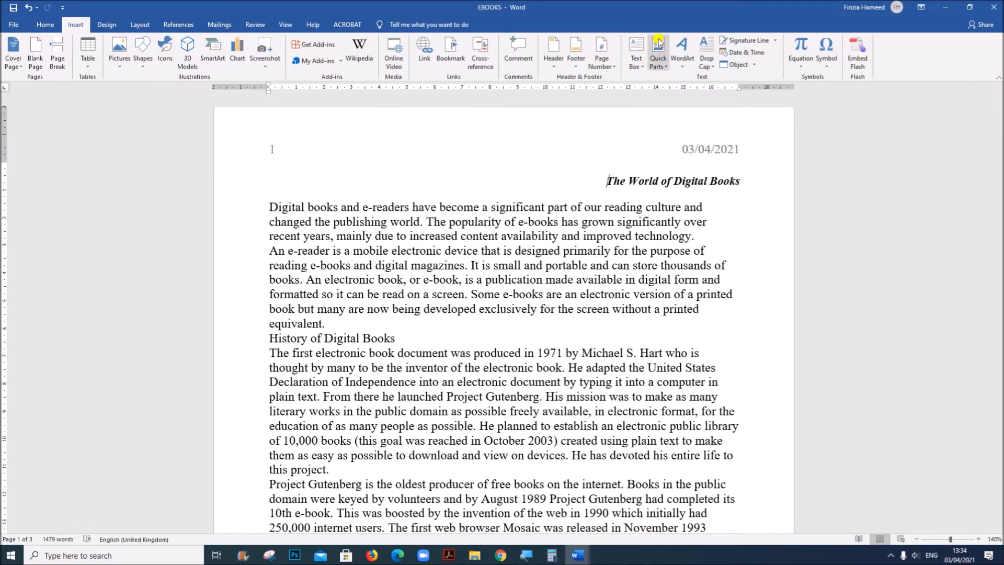
{"action": "left_click", "coordinate": [576, 52]}
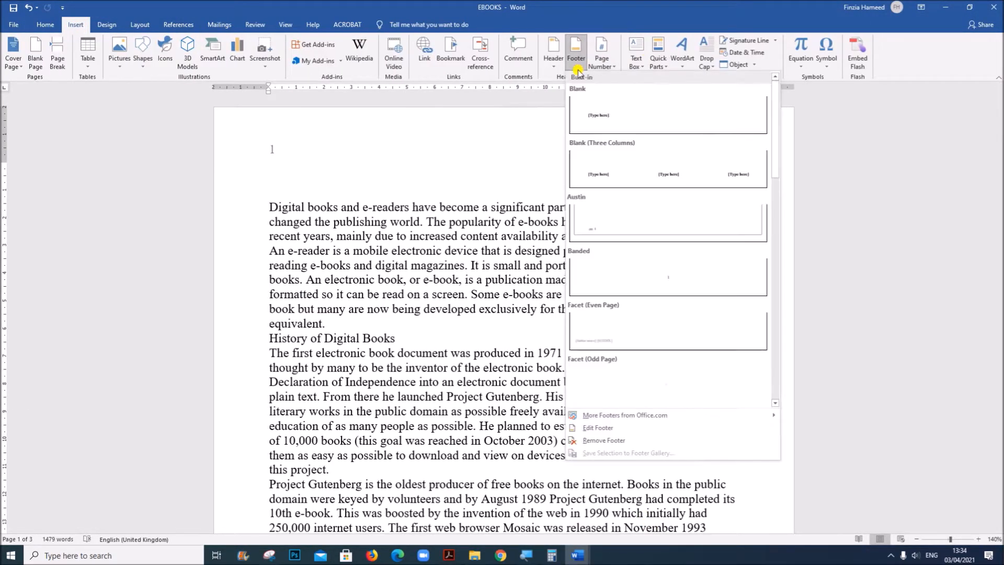
{"action": "left_click", "coordinate": [629, 178]}
{"action": "left_click", "coordinate": [271, 480]}
{"action": "key", "text": "Delete"}
{"action": "left_click", "coordinate": [495, 481]}
{"action": "key", "text": "Delete"}
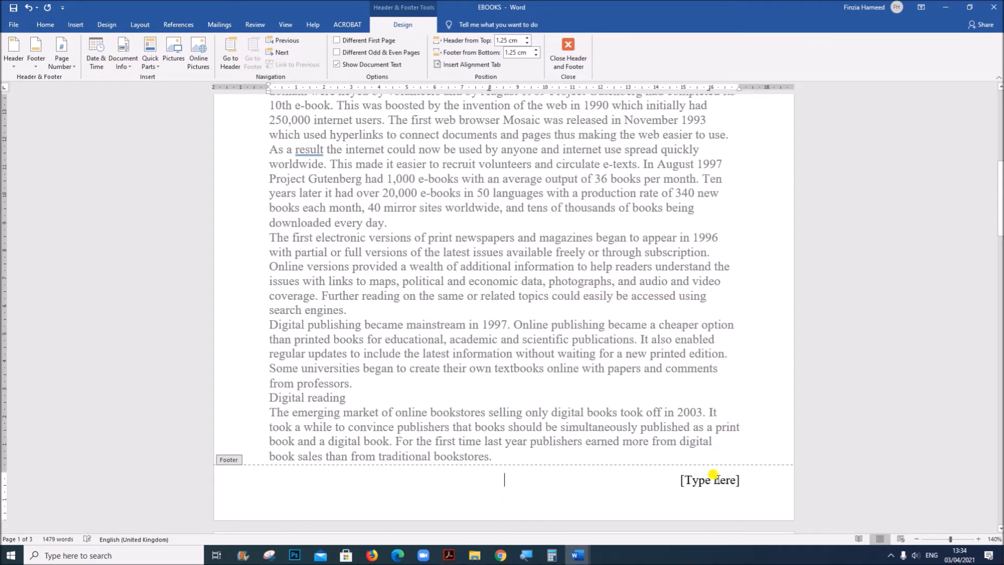
Replace the footer's right placeholder with the candidate's name, centre number and candidate number separated by commas, and leave footer editing
{"action": "left_click", "coordinate": [712, 479]}
{"action": "type", "text": "Nam"}
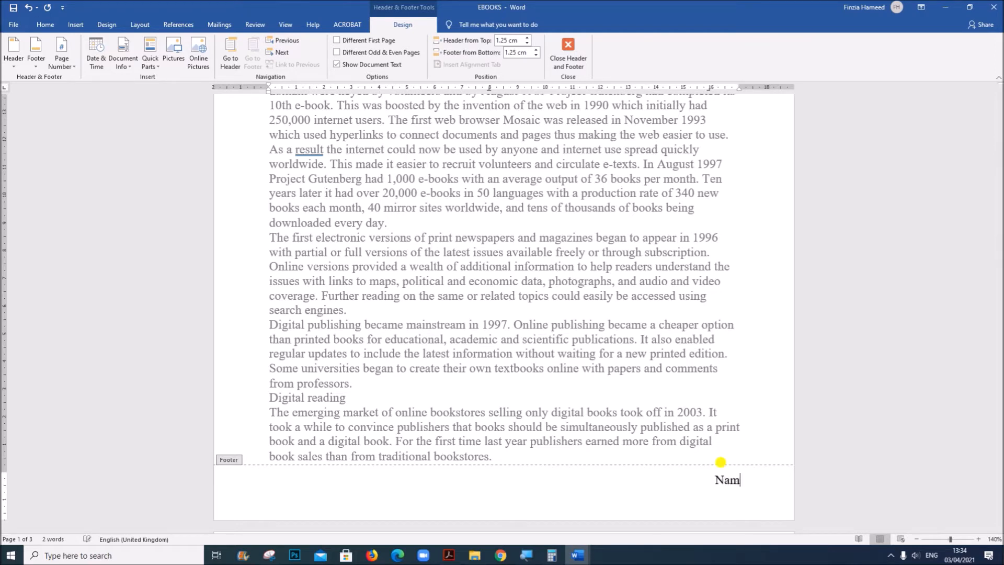
{"action": "type", "text": "e,1234"}
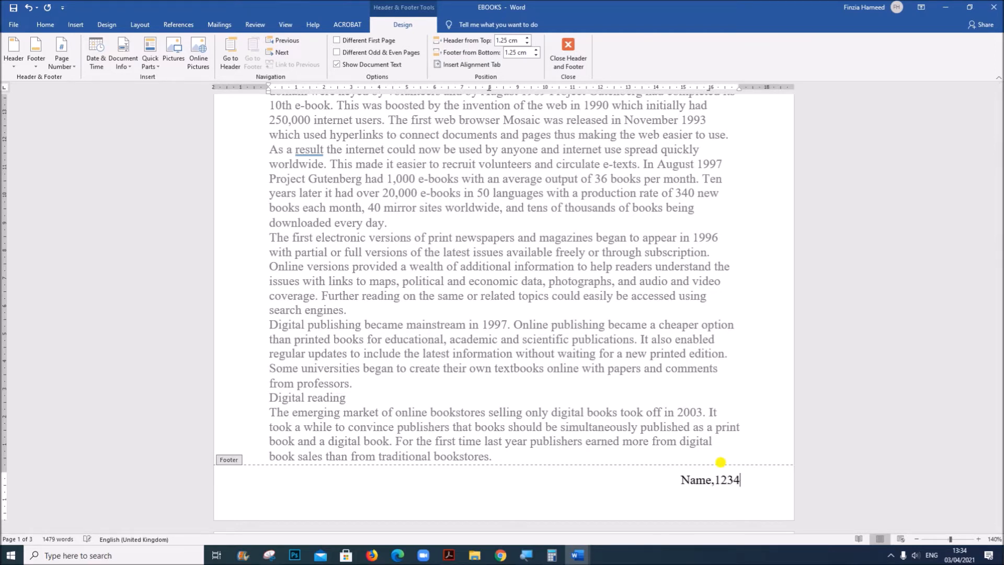
{"action": "type", "text": ",ZZ123"}
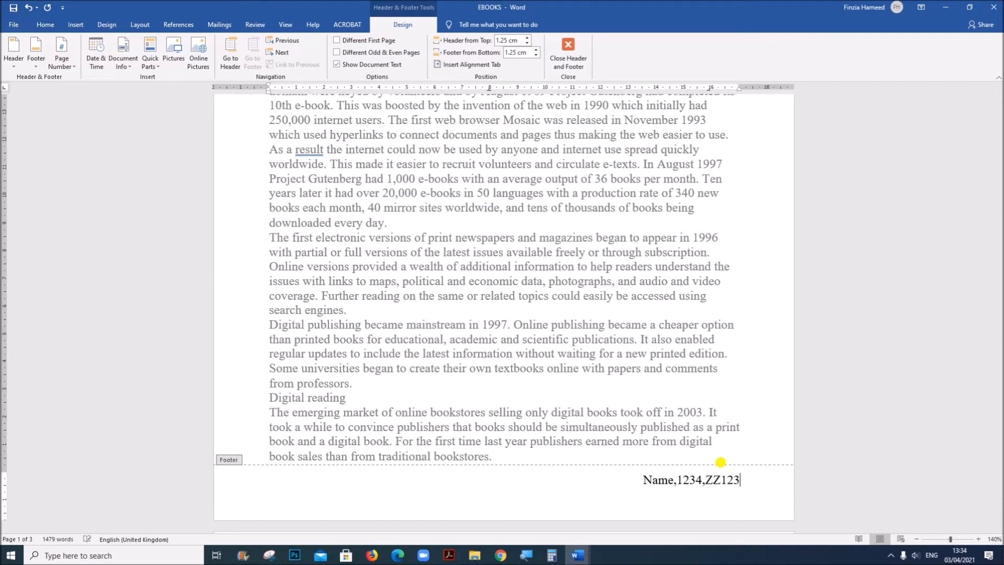
{"action": "left_click", "coordinate": [569, 48]}
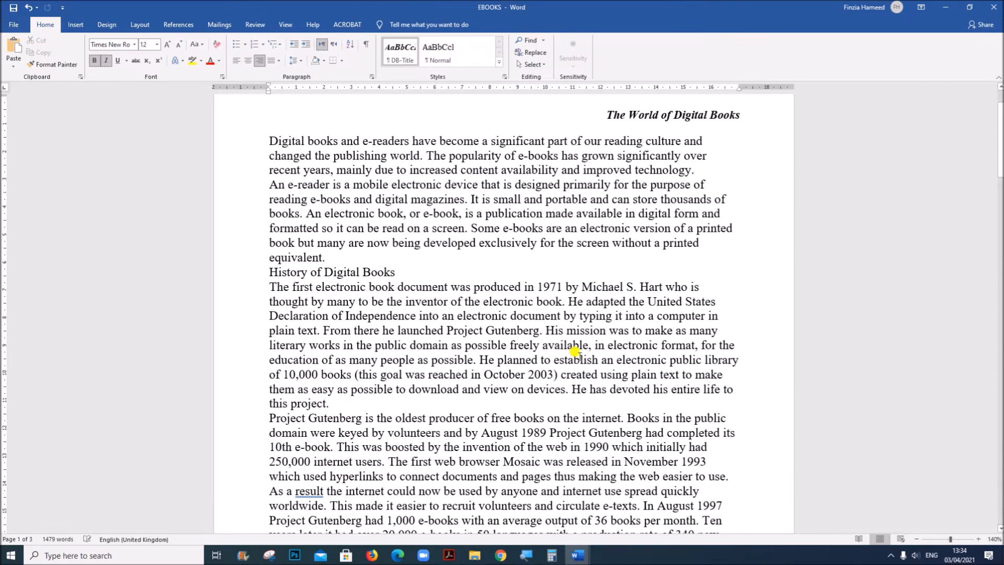
Check the remaining step 2 requirements on alignment, placeholders and page coverage in the Acrobat question paper
{"action": "left_click", "coordinate": [448, 554]}
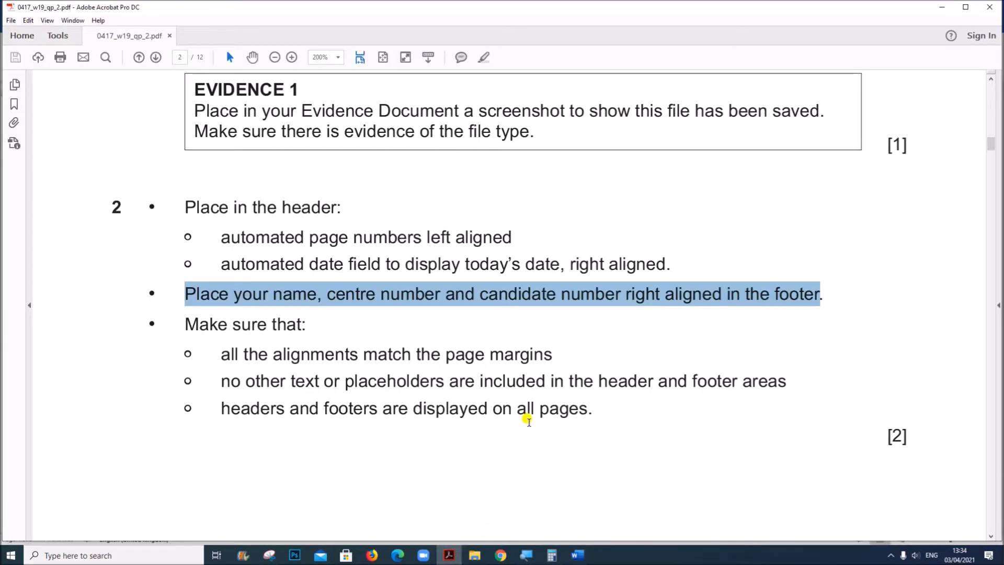
{"action": "scroll", "coordinate": [527, 420], "scroll_direction": "down", "scroll_amount": 3}
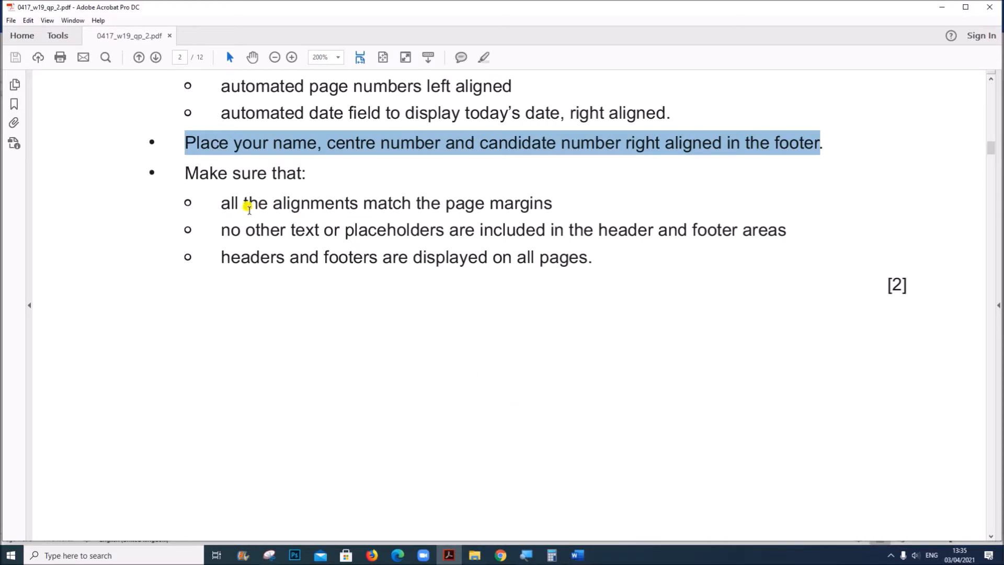
{"action": "left_click_drag", "start_coordinate": [230, 200], "coordinate": [539, 256]}
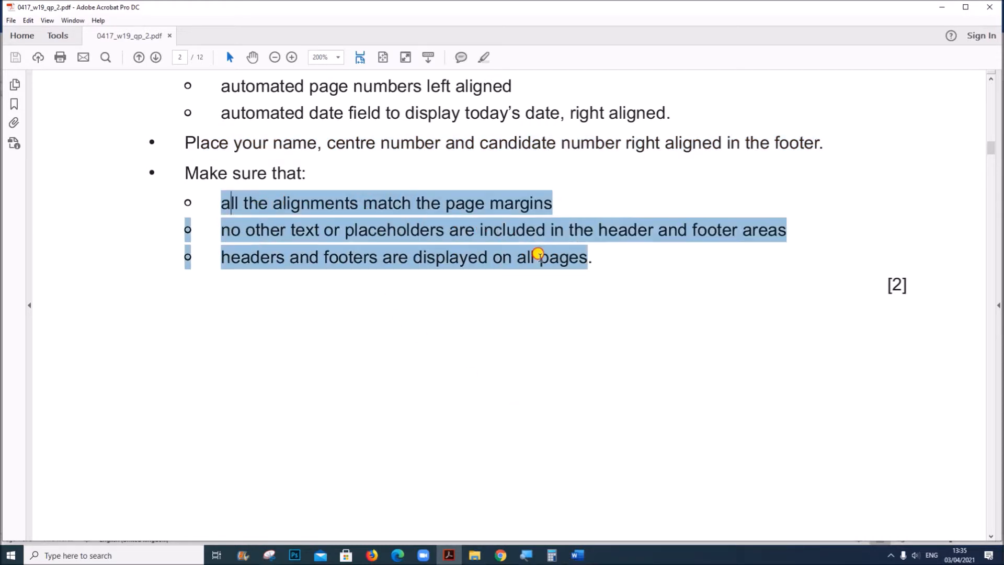
Return to EBOOKS in Word and check the header and footer across the document's pages
{"action": "left_click", "coordinate": [577, 555]}
{"action": "left_click", "coordinate": [679, 514]}
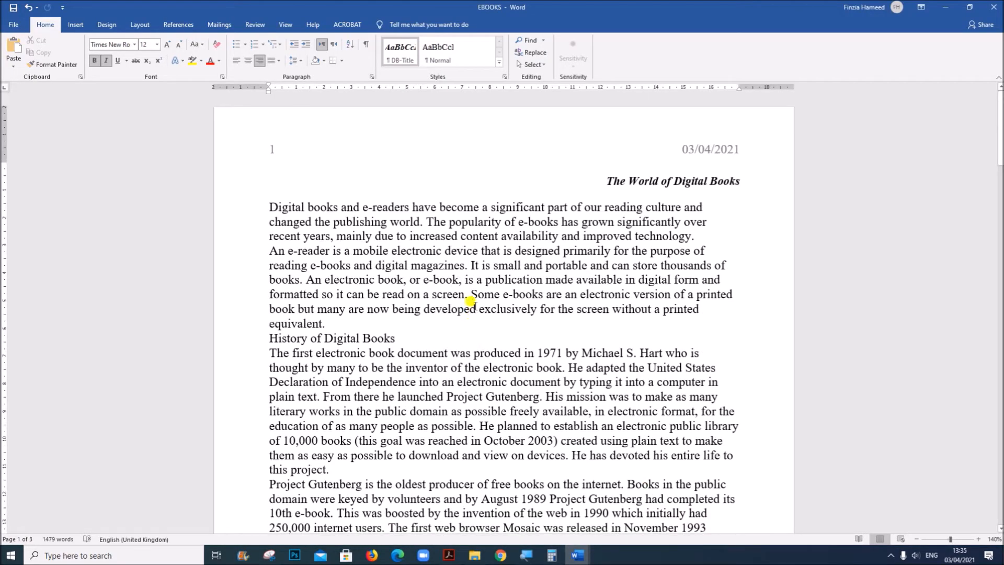
{"action": "scroll", "coordinate": [645, 351], "scroll_direction": "down", "scroll_amount": 5}
{"action": "scroll", "coordinate": [644, 348], "scroll_direction": "down", "scroll_amount": 20}
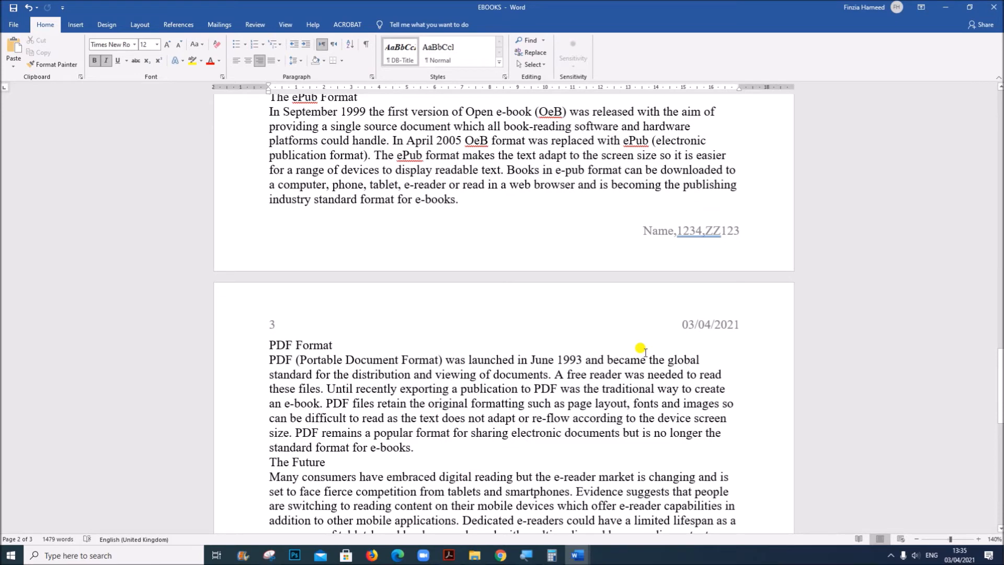
{"action": "scroll", "coordinate": [622, 421], "scroll_direction": "up", "scroll_amount": 7}
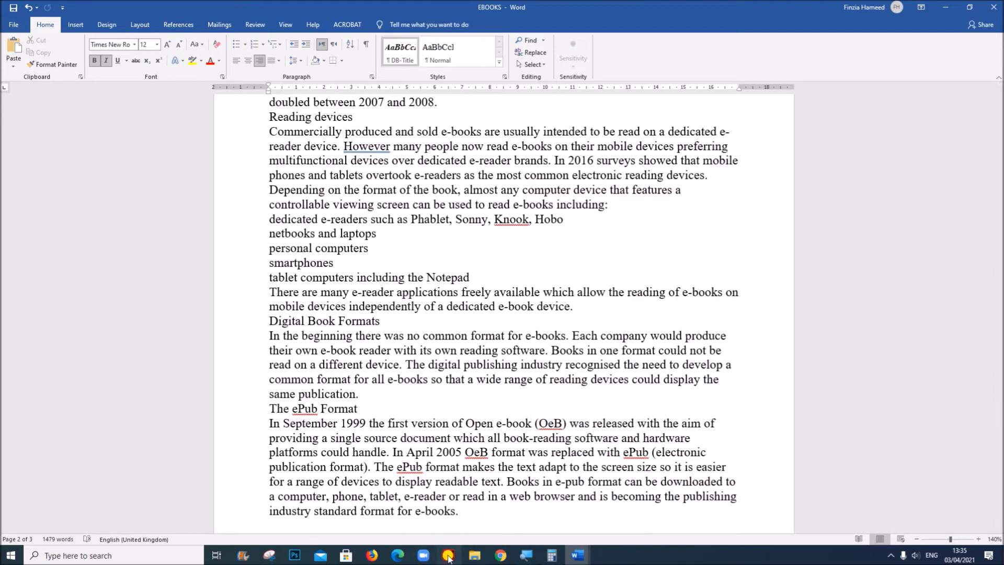
Read the step 3 house style specifications in the Acrobat question paper and return to EBOOKS in Word
{"action": "left_click", "coordinate": [449, 554]}
{"action": "scroll", "coordinate": [488, 459], "scroll_direction": "down", "scroll_amount": 12}
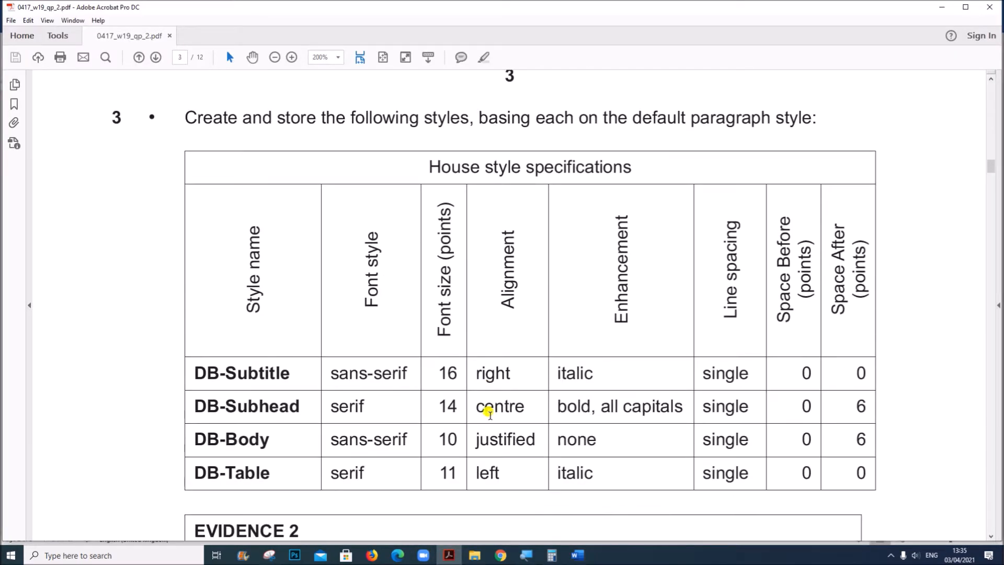
{"action": "scroll", "coordinate": [481, 219], "scroll_direction": "down", "scroll_amount": 2}
{"action": "scroll", "coordinate": [481, 218], "scroll_direction": "up", "scroll_amount": 2}
{"action": "mouse_move", "coordinate": [575, 558]}
{"action": "left_click", "coordinate": [698, 504]}
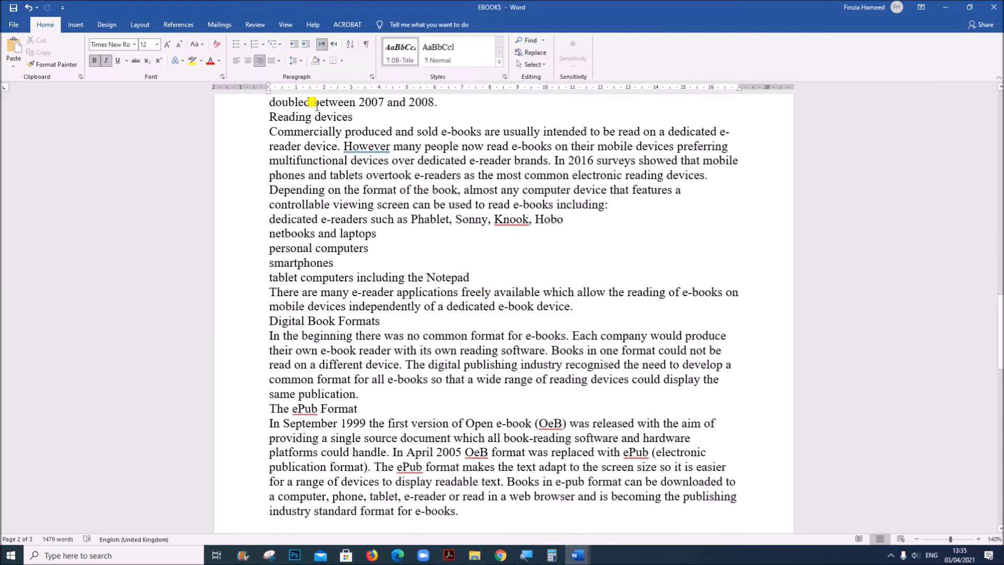
Start a new style named DB-Subtitle, open its full formatting settings and base it on Normal
{"action": "left_click", "coordinate": [500, 63]}
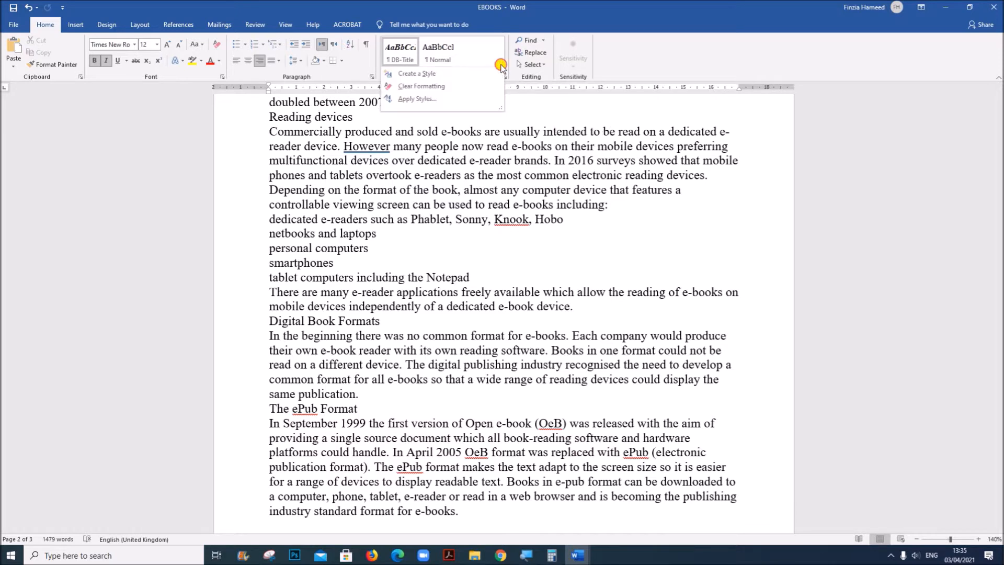
{"action": "left_click", "coordinate": [417, 73]}
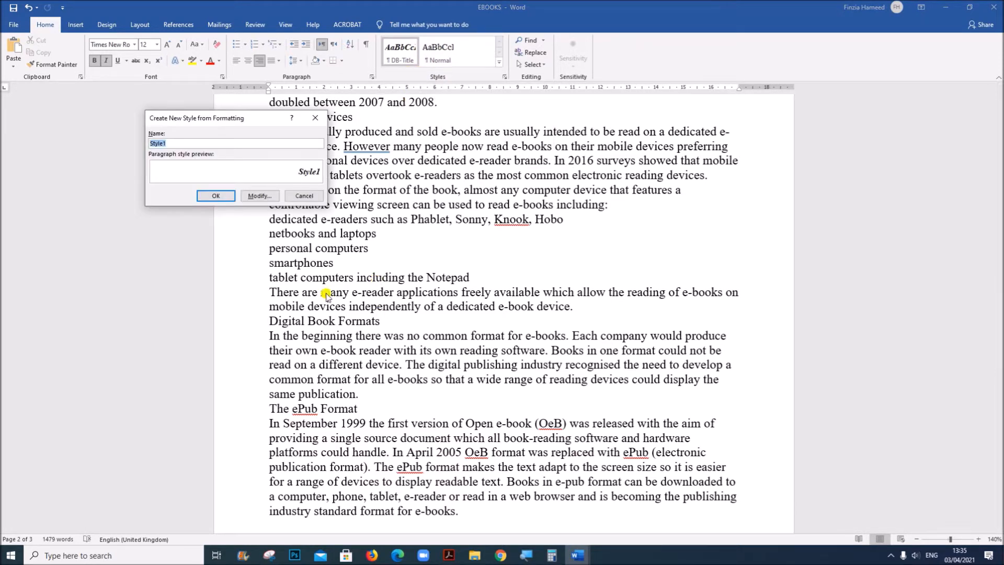
{"action": "left_click_drag", "start_coordinate": [222, 120], "coordinate": [418, 207]}
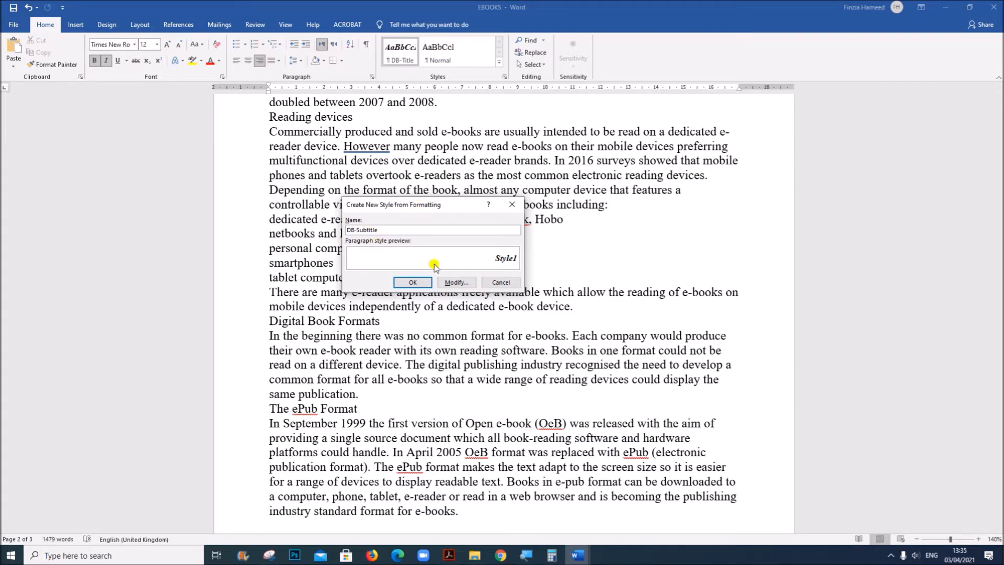
{"action": "left_click", "coordinate": [457, 282]}
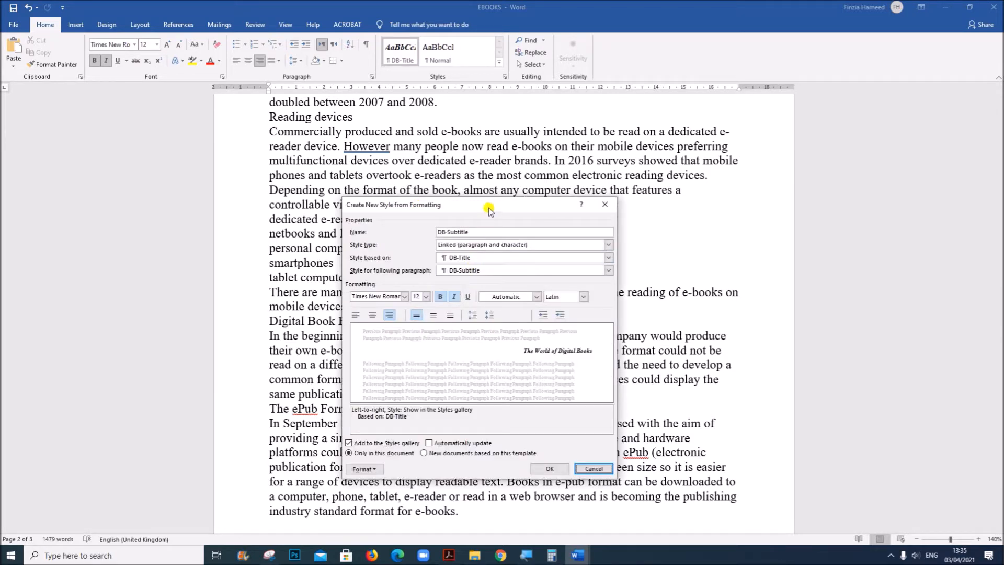
{"action": "left_click_drag", "start_coordinate": [489, 209], "coordinate": [482, 119]}
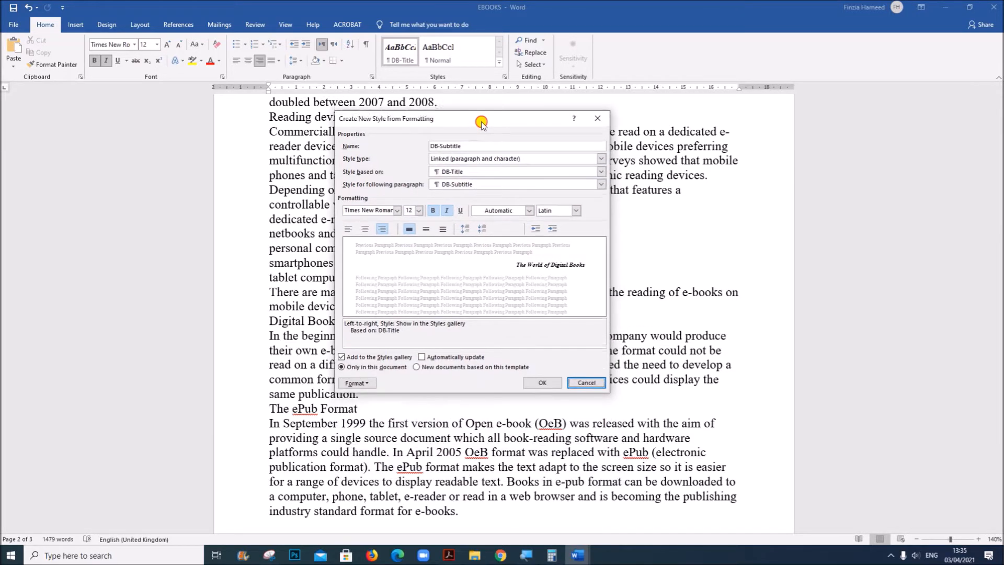
{"action": "left_click", "coordinate": [485, 170]}
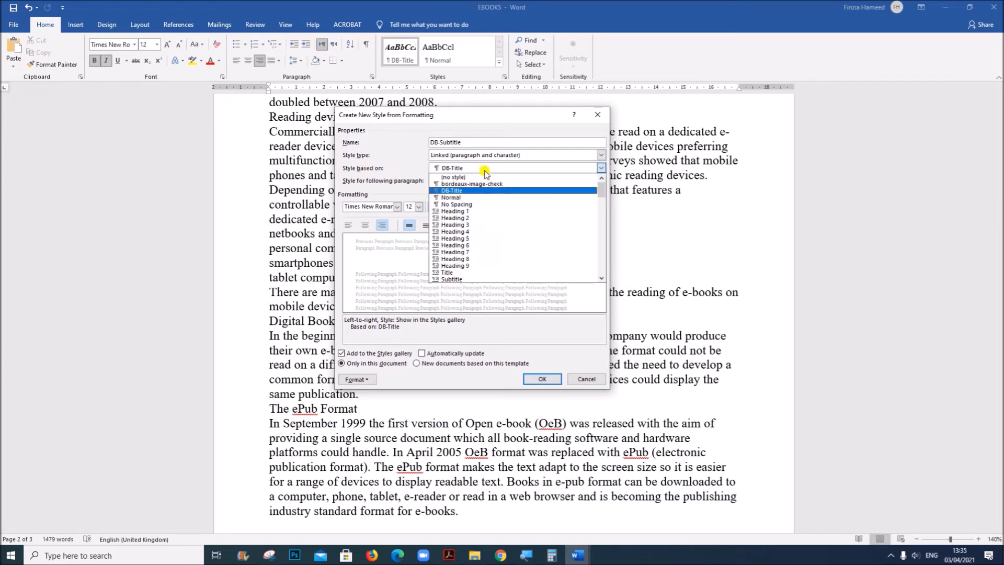
{"action": "left_click", "coordinate": [449, 197]}
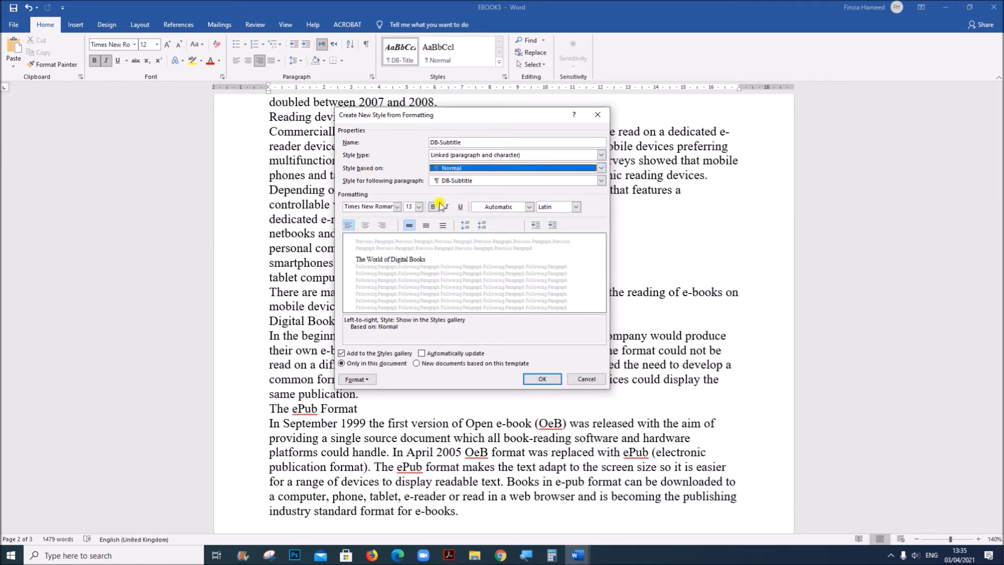
Move the Acrobat question paper window below the style settings, check the DB-Subtitle row of the house style table and return to Word
{"action": "left_click", "coordinate": [451, 556]}
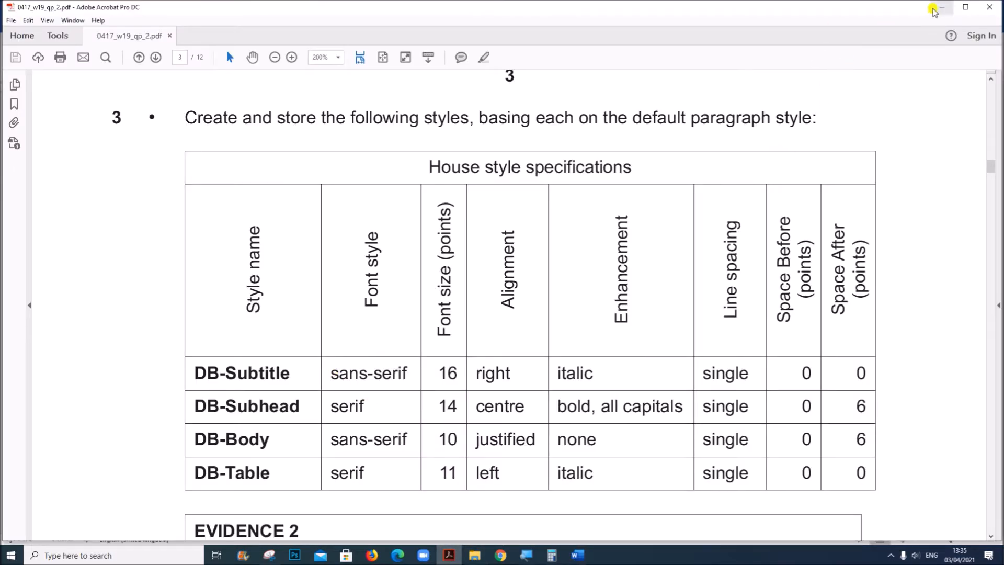
{"action": "left_click_drag", "start_coordinate": [838, 0], "coordinate": [768, 216]}
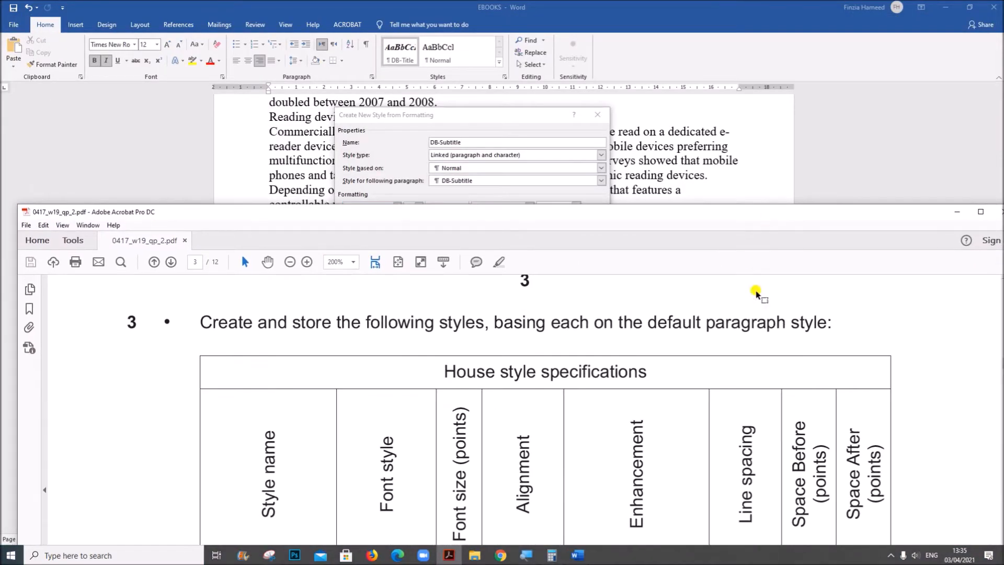
{"action": "scroll", "coordinate": [761, 354], "scroll_direction": "down", "scroll_amount": 5}
{"action": "scroll", "coordinate": [762, 355], "scroll_direction": "down", "scroll_amount": 2}
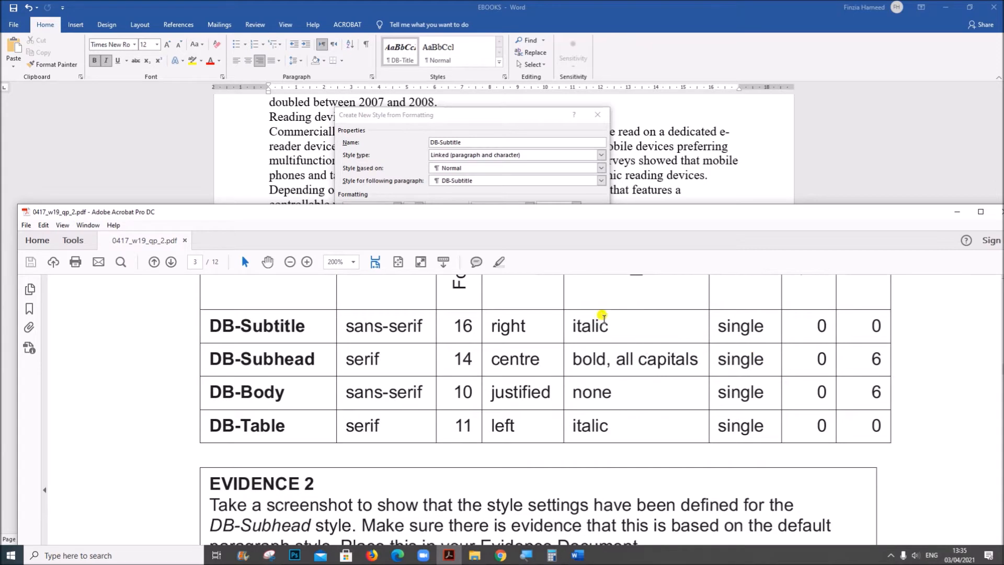
{"action": "left_click_drag", "start_coordinate": [576, 206], "coordinate": [565, 291]}
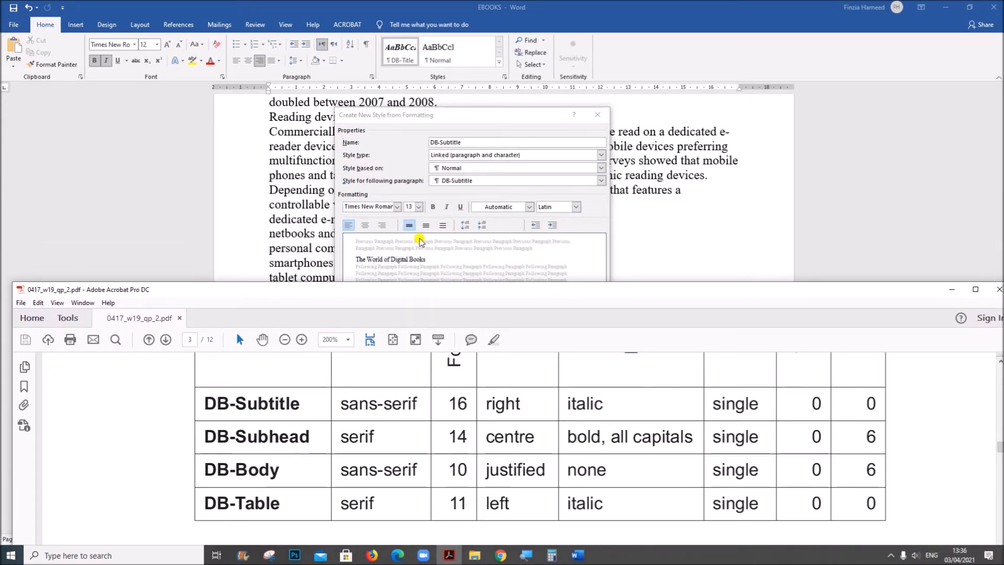
{"action": "left_click", "coordinate": [431, 198]}
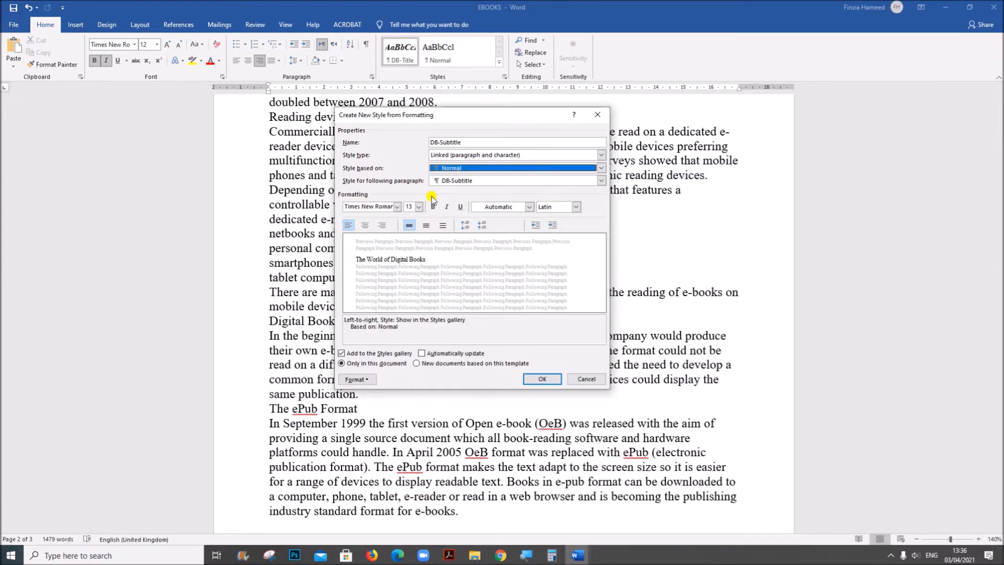
Format the DB-Subtitle style as Arial, 16 pt, right aligned and italic
{"action": "left_click", "coordinate": [397, 209]}
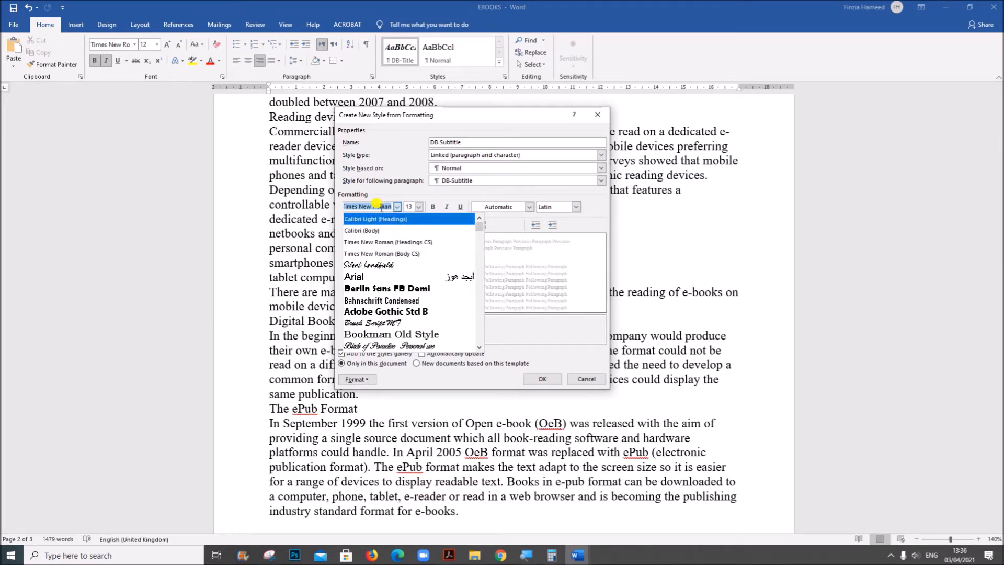
{"action": "type", "text": "Arial"}
{"action": "key", "text": "Return"}
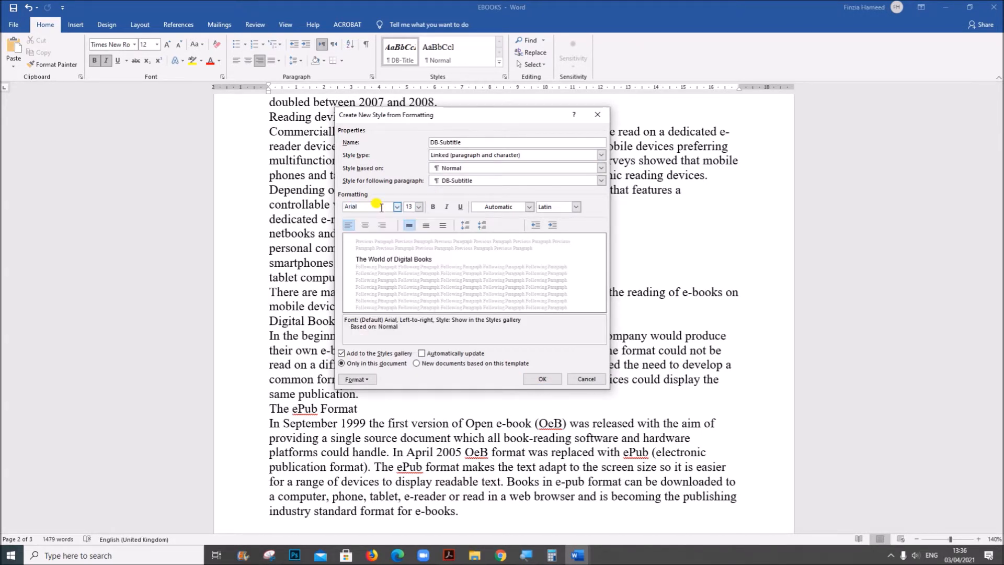
{"action": "left_click", "coordinate": [418, 207]}
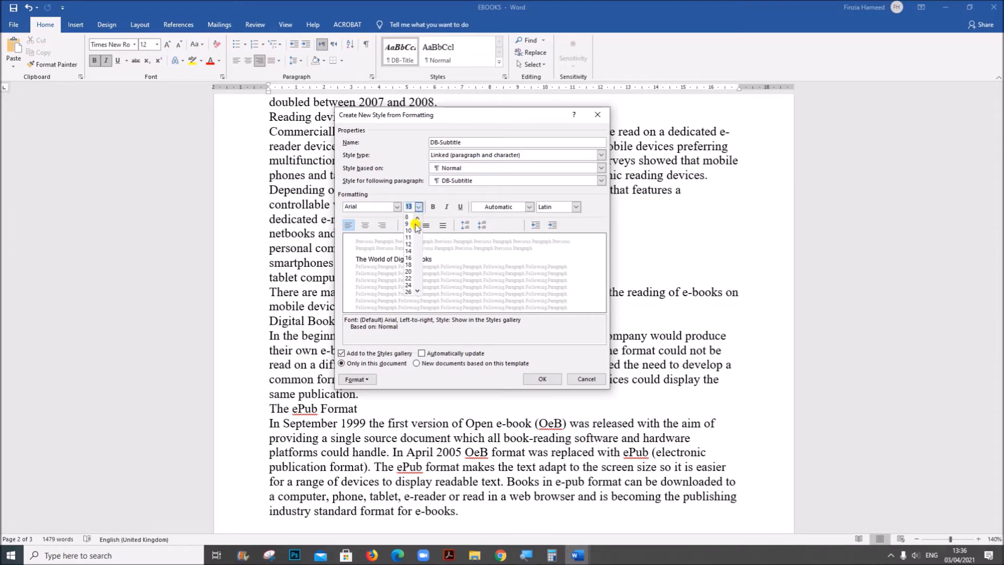
{"action": "left_click", "coordinate": [408, 257]}
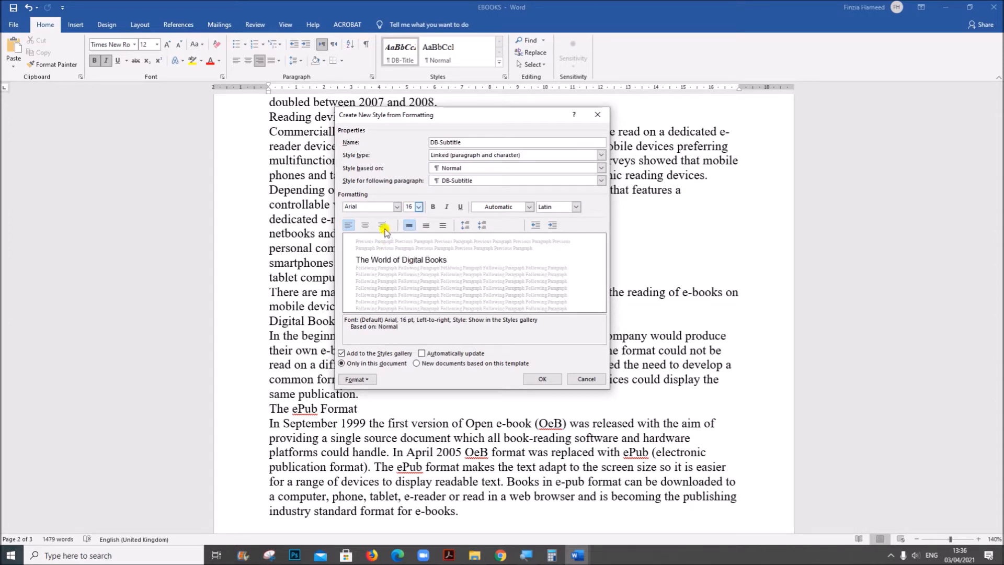
{"action": "left_click", "coordinate": [383, 225]}
{"action": "left_click", "coordinate": [446, 207]}
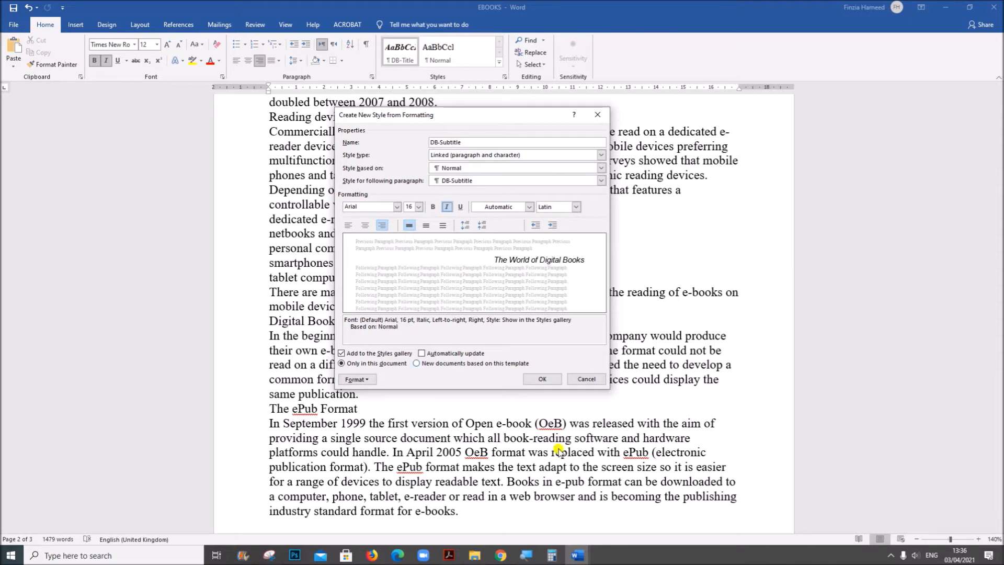
Check the DB-Subtitle spacing in the Acrobat question paper, return to Word, keep 0 pt before and after with single line spacing, and save the style
{"action": "left_click", "coordinate": [447, 555]}
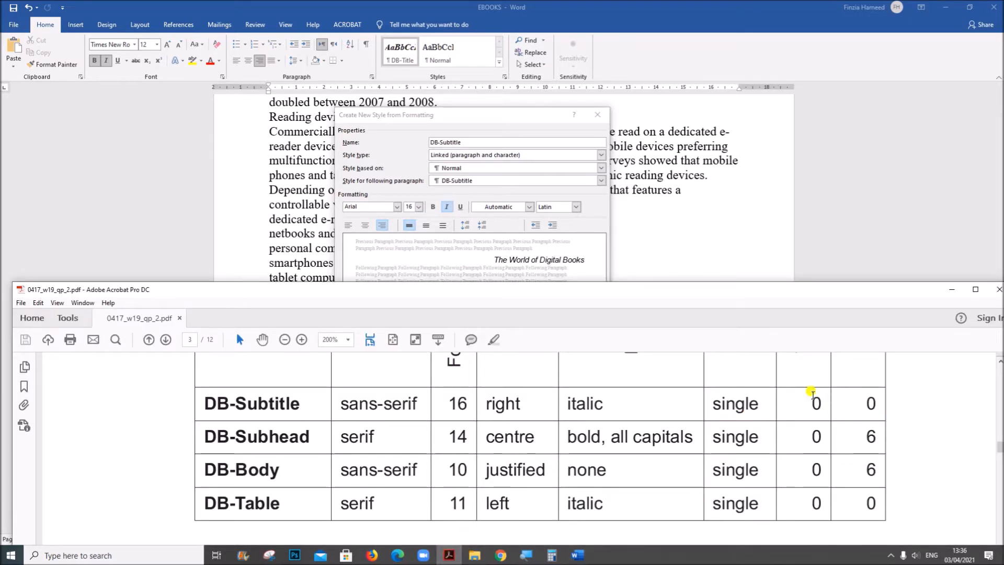
{"action": "left_click", "coordinate": [600, 230]}
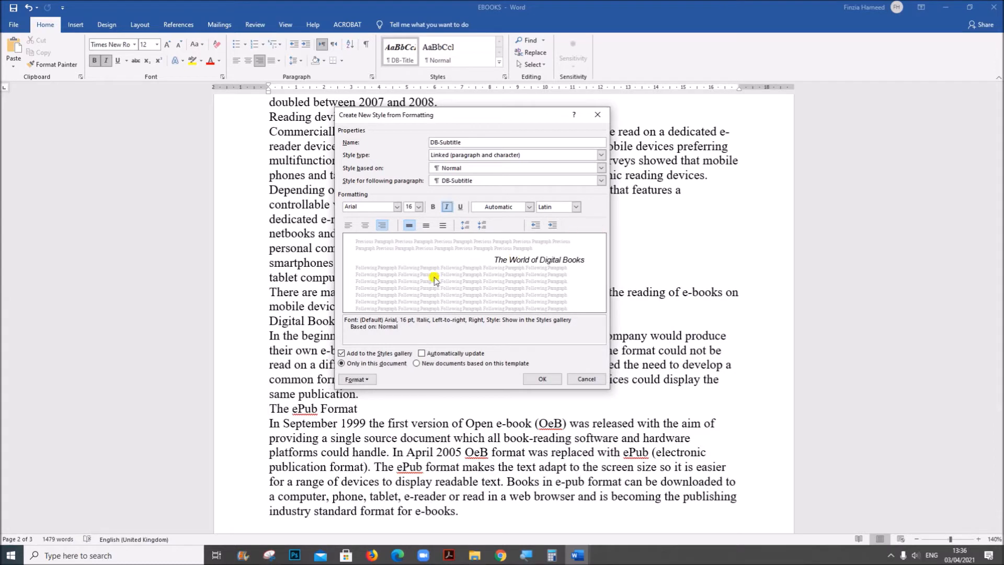
{"action": "left_click", "coordinate": [357, 379]}
{"action": "left_click", "coordinate": [364, 402]}
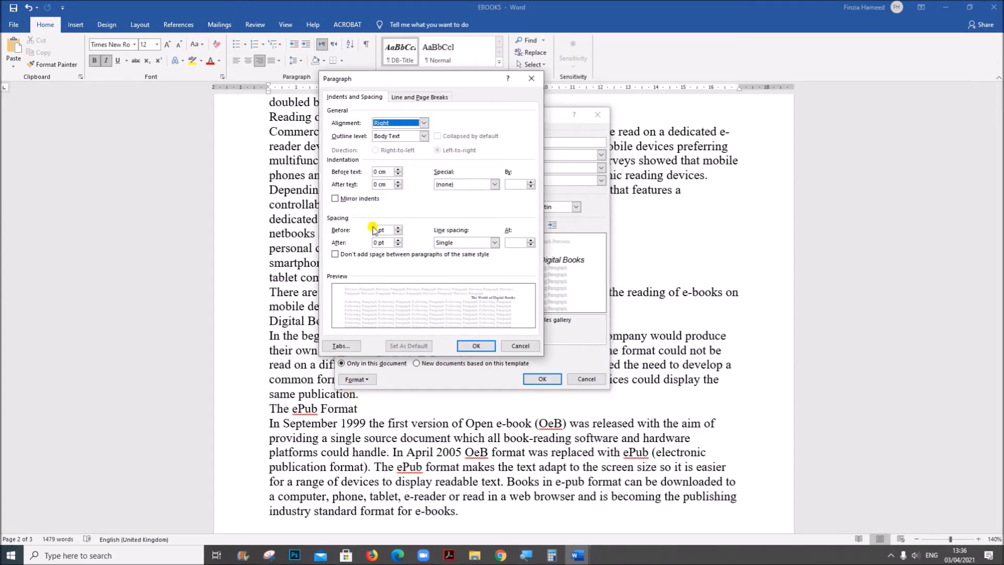
{"action": "left_click", "coordinate": [473, 346]}
{"action": "left_click", "coordinate": [533, 386]}
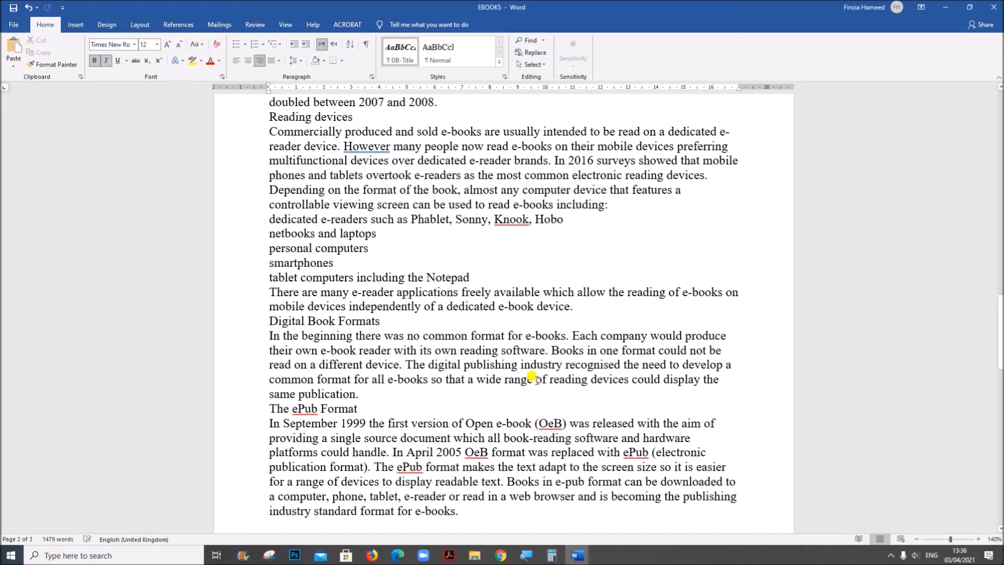
Start a new style named DB-Subhead, checking its row in the Acrobat house style table, and base it on Normal in the full settings
{"action": "left_click", "coordinate": [499, 62]}
{"action": "left_click", "coordinate": [468, 74]}
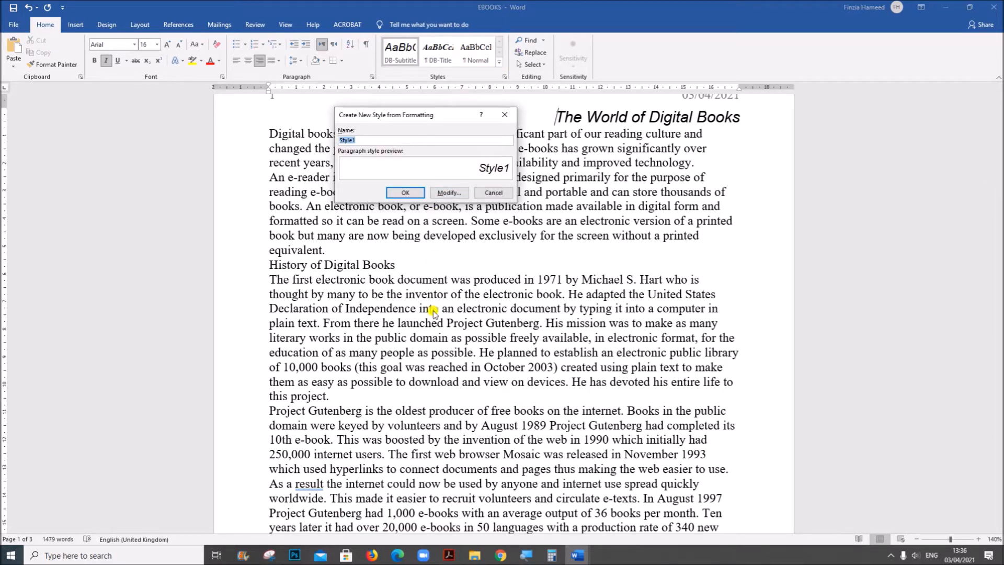
{"action": "left_click", "coordinate": [448, 555]}
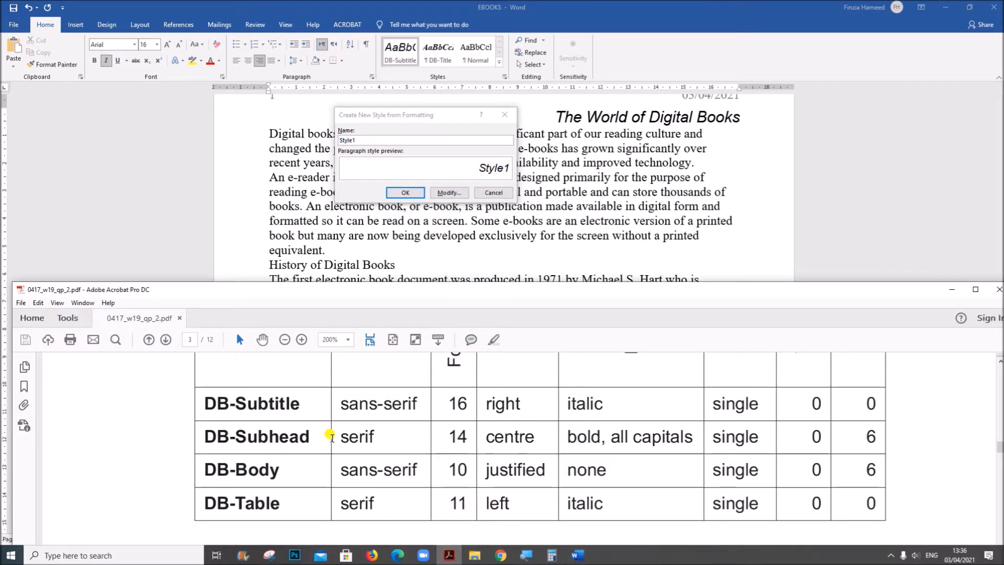
{"action": "left_click_drag", "start_coordinate": [339, 435], "coordinate": [532, 438]}
{"action": "left_click", "coordinate": [368, 138]}
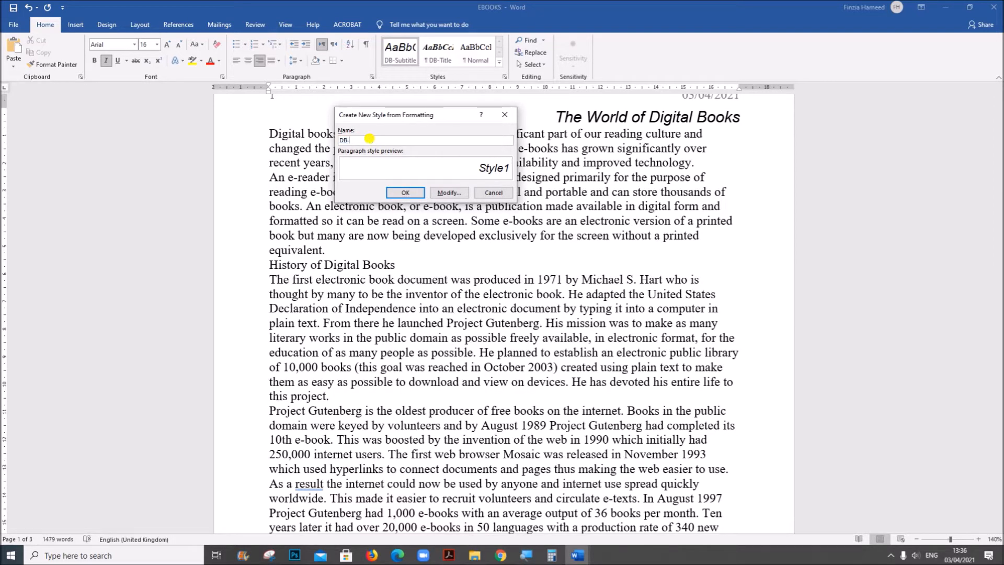
{"action": "type", "text": "DB-Subhead"}
{"action": "left_click", "coordinate": [448, 192]}
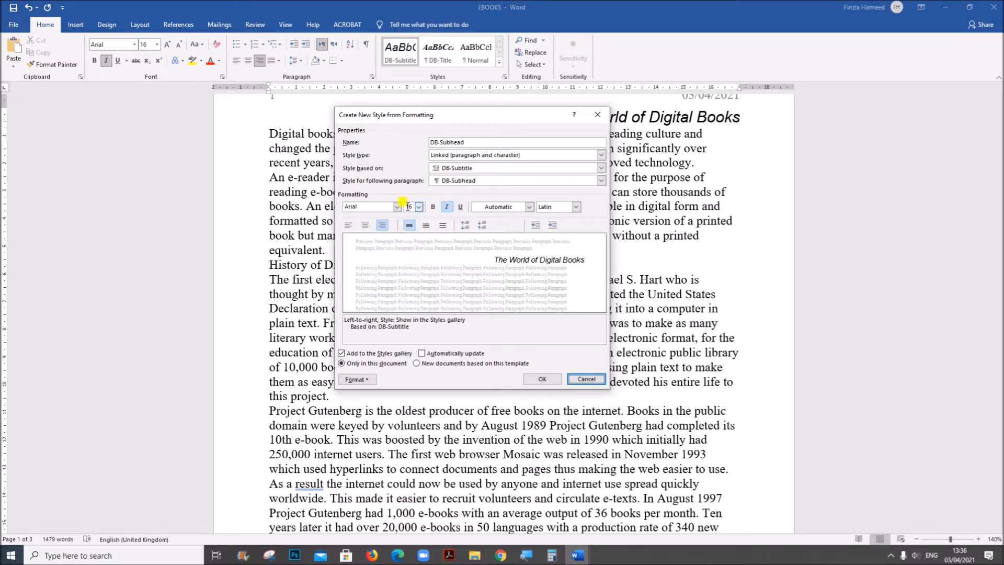
{"action": "left_click", "coordinate": [460, 168]}
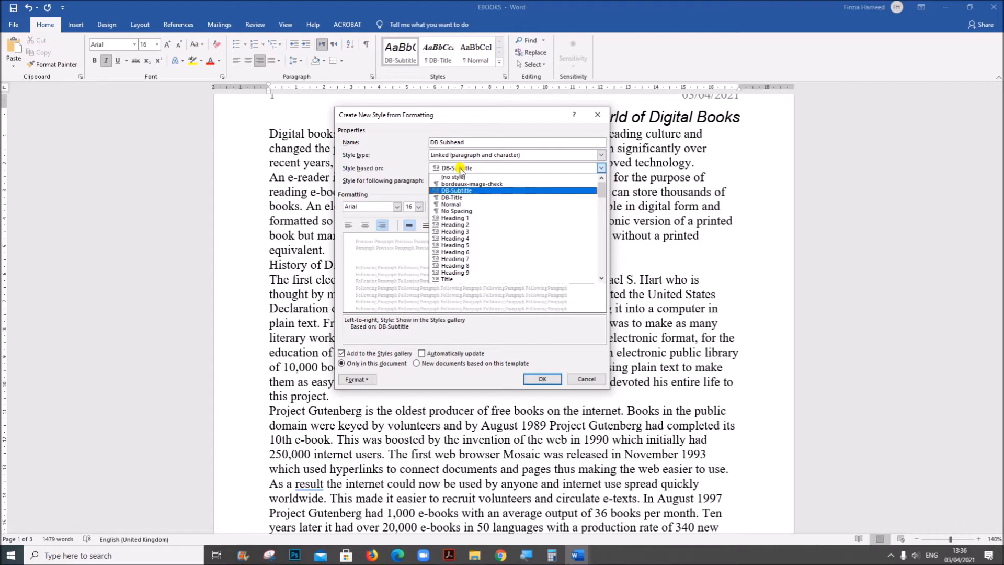
{"action": "left_click", "coordinate": [449, 204]}
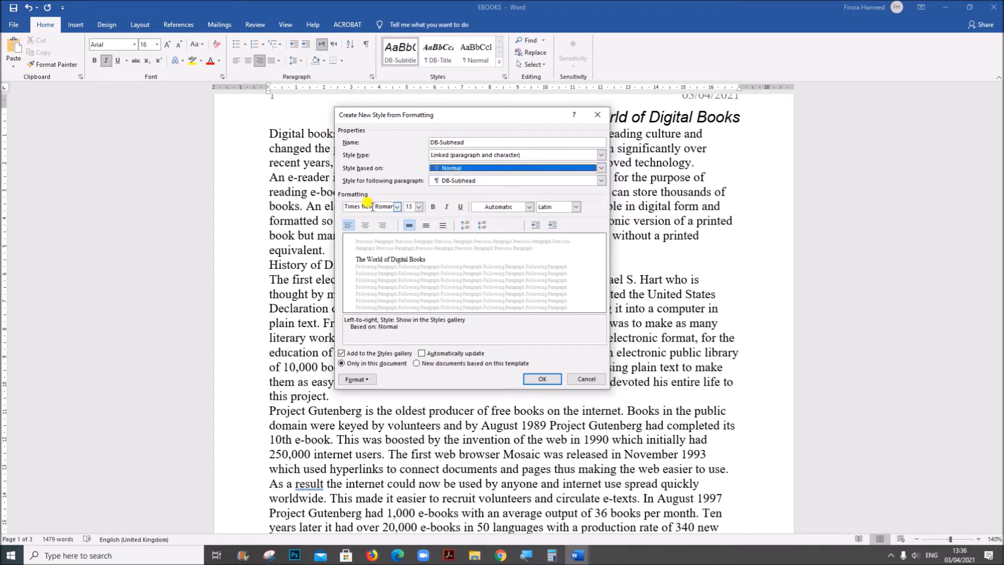
Set the DB-Subhead style to 14 pt with centred alignment
{"action": "left_click", "coordinate": [419, 207]}
{"action": "left_click", "coordinate": [409, 250]}
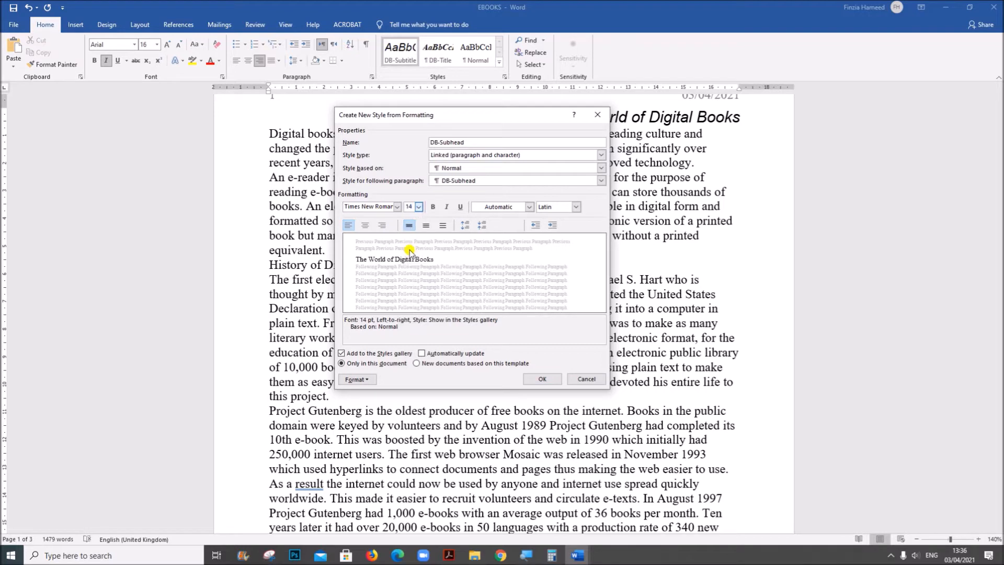
{"action": "left_click", "coordinate": [366, 225]}
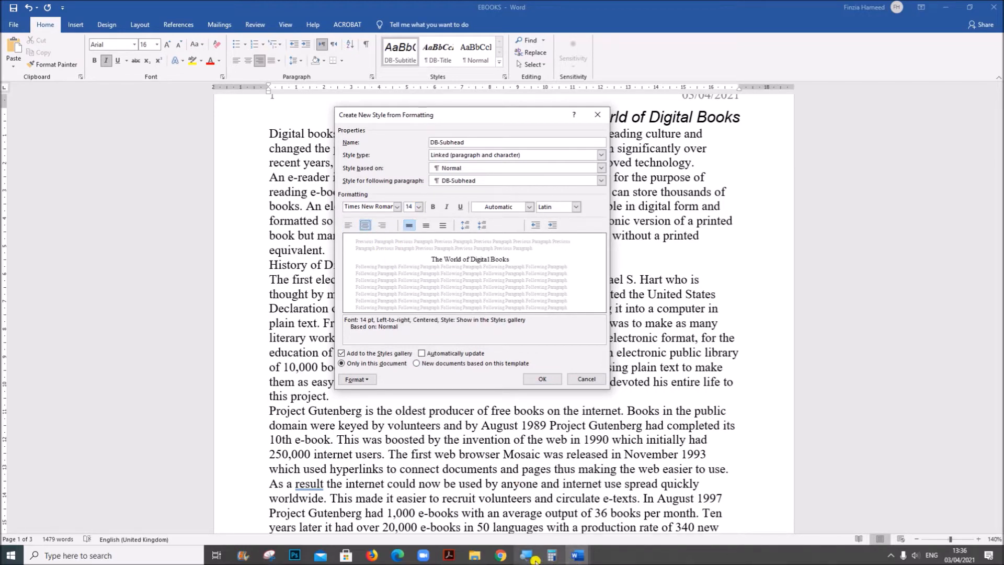
Check the DB-Subhead enhancements in the Acrobat question paper, return to Word and make the style bold and all caps
{"action": "left_click", "coordinate": [446, 558]}
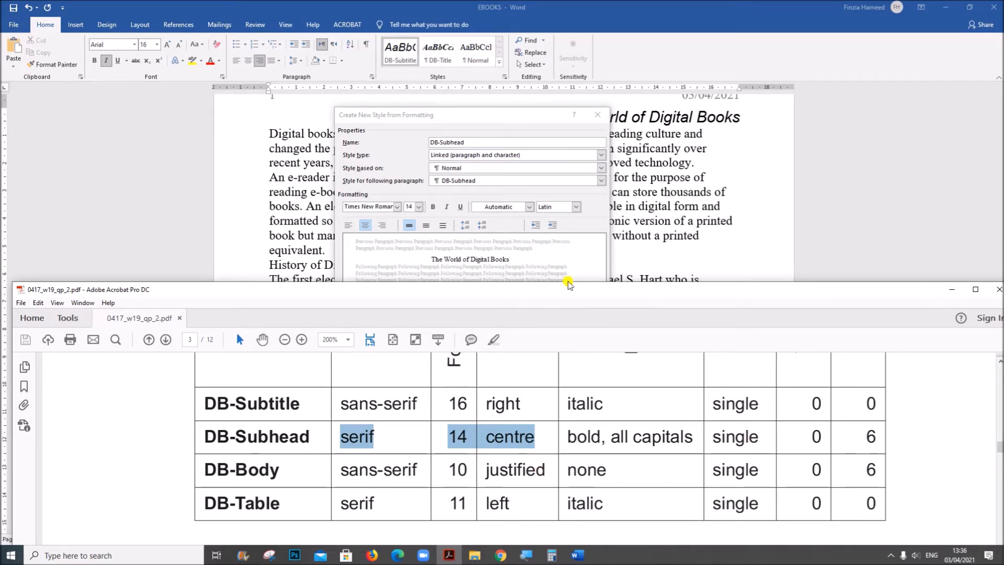
{"action": "left_click", "coordinate": [554, 257]}
{"action": "left_click", "coordinate": [431, 207]}
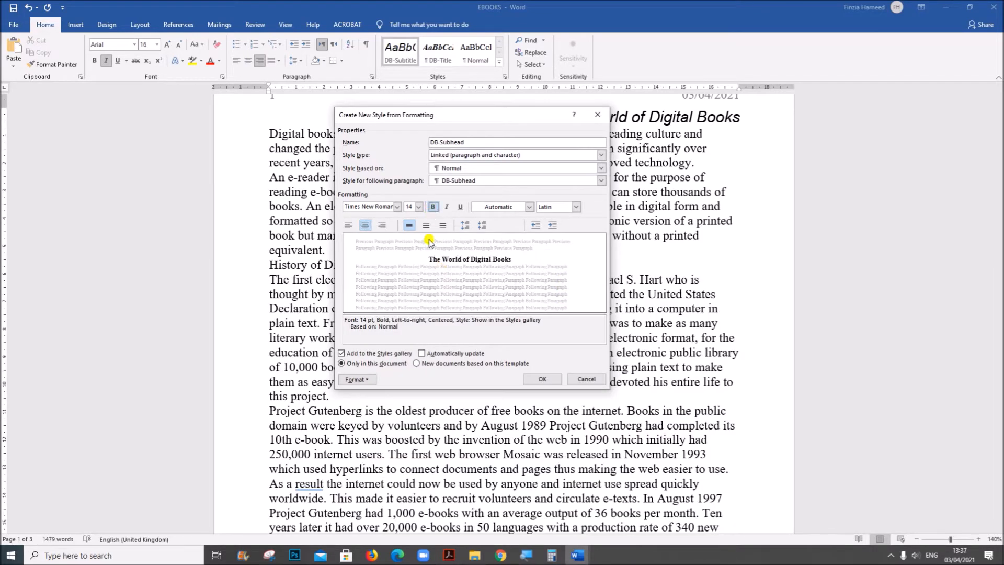
{"action": "left_click", "coordinate": [366, 380]}
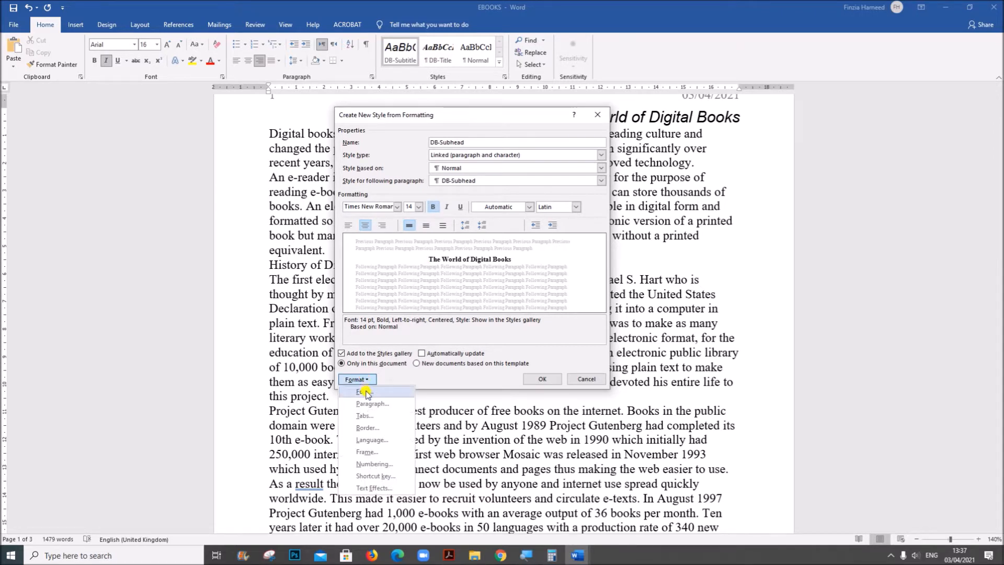
{"action": "left_click", "coordinate": [365, 391]}
{"action": "left_click", "coordinate": [400, 242]}
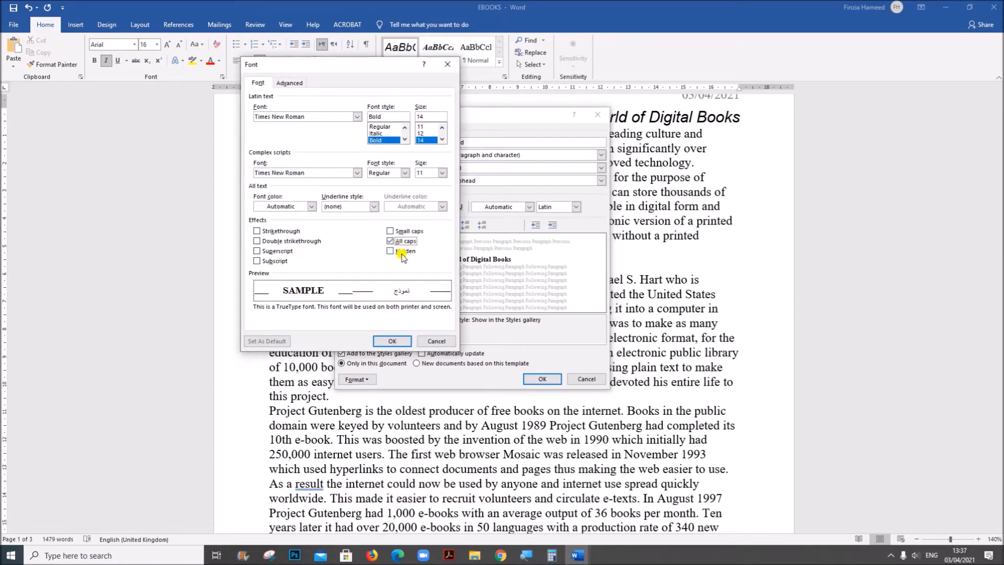
{"action": "left_click", "coordinate": [392, 341]}
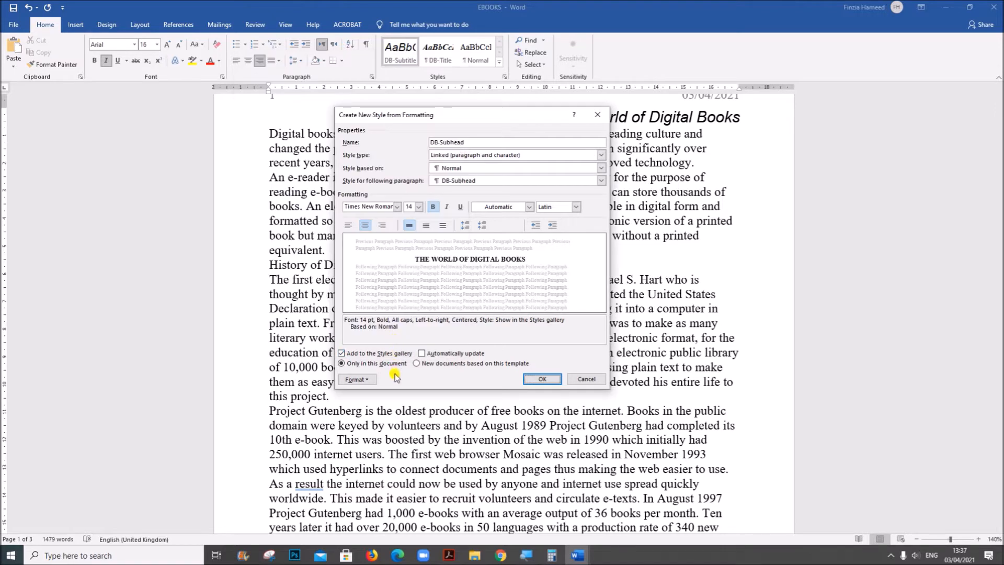
Check the DB-Subhead spacing in the Acrobat question paper, set the style's paragraph spacing after to 6 pt in Word and save the style
{"action": "left_click", "coordinate": [449, 555]}
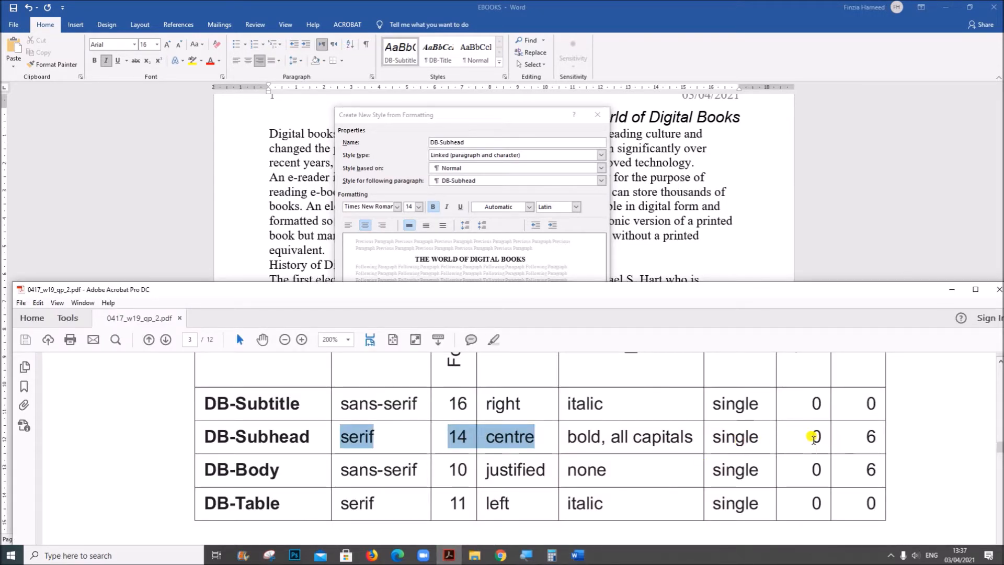
{"action": "left_click", "coordinate": [588, 248]}
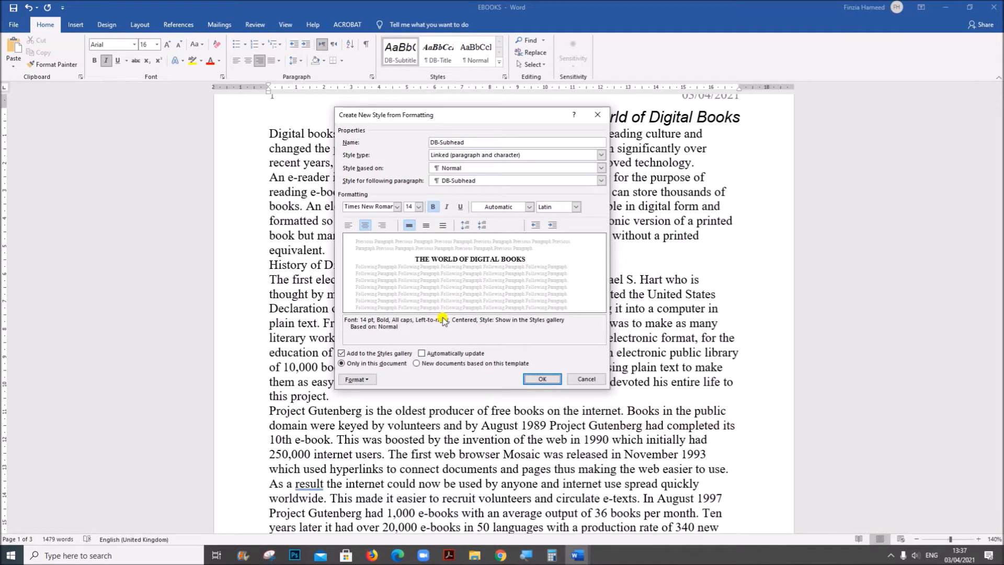
{"action": "left_click", "coordinate": [355, 379]}
{"action": "left_click", "coordinate": [372, 403]}
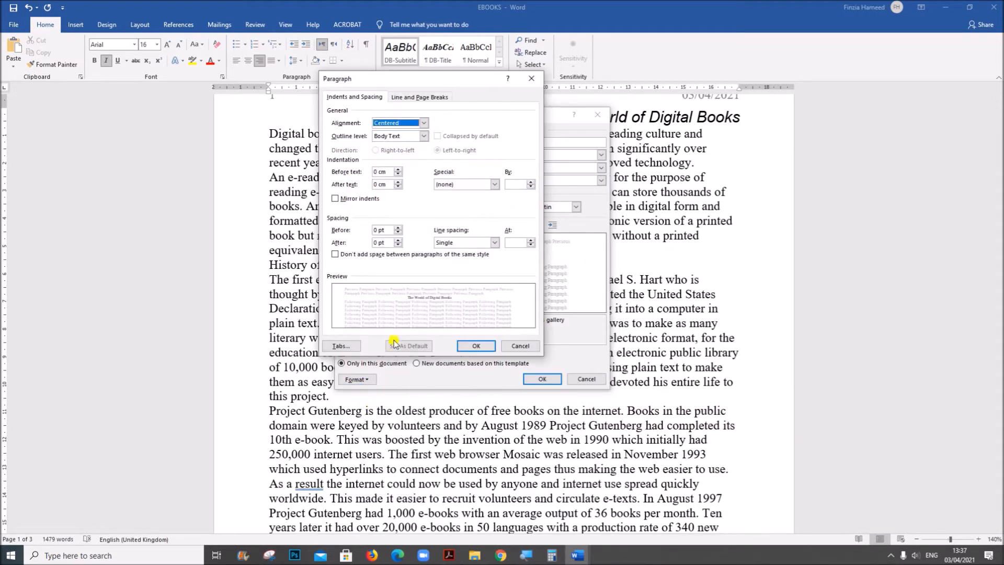
{"action": "left_click", "coordinate": [376, 241]}
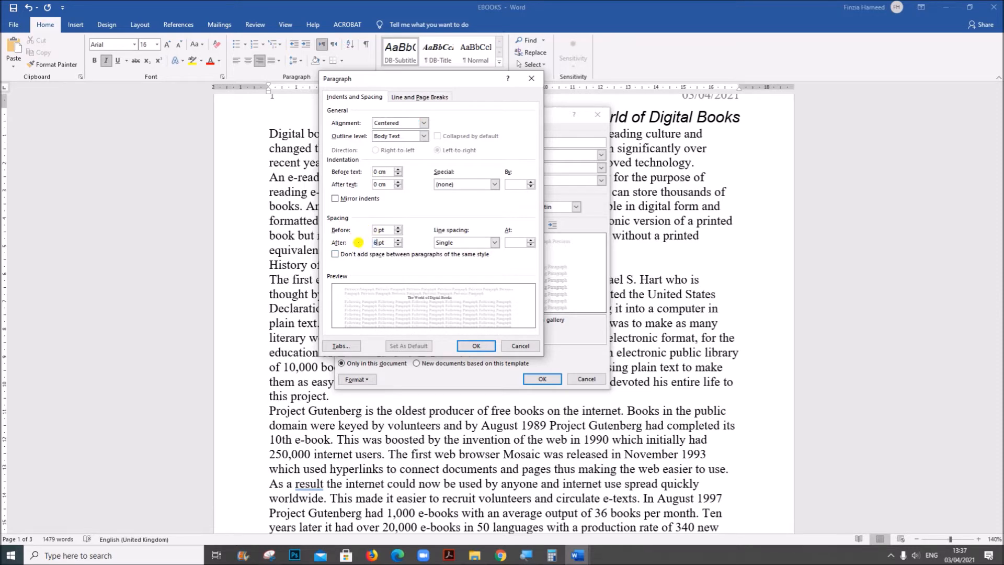
{"action": "type", "text": "6"}
{"action": "left_click", "coordinate": [482, 335]}
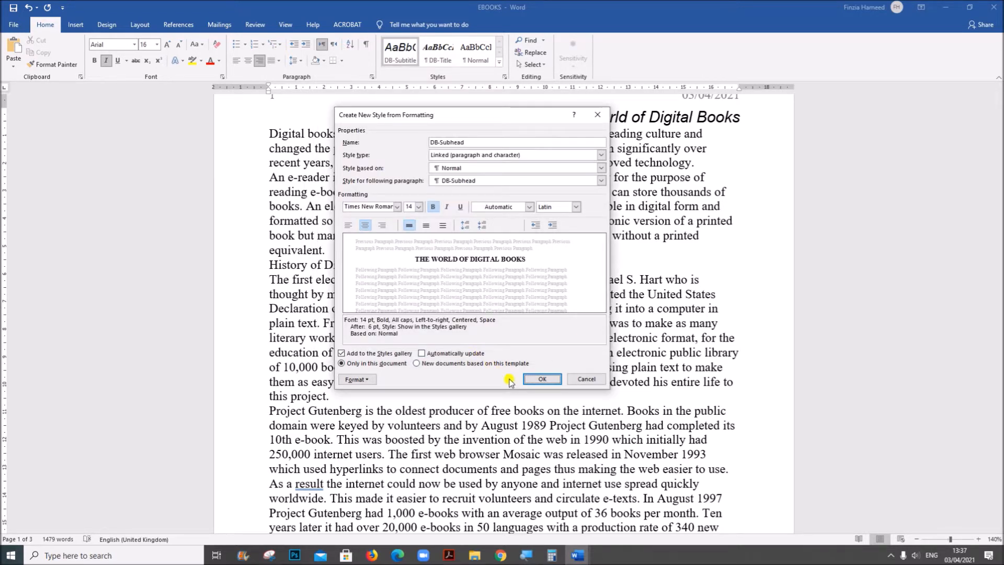
{"action": "left_click", "coordinate": [538, 379]}
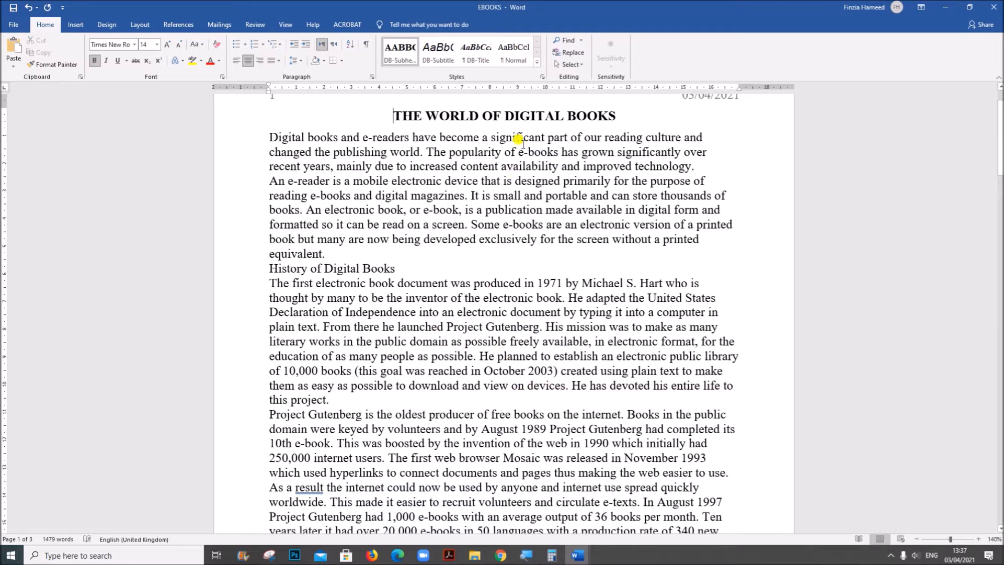
Start a new style named DB-Body, checking its row in the Acrobat house style table, and base it on Normal in the full settings
{"action": "left_click", "coordinate": [536, 65]}
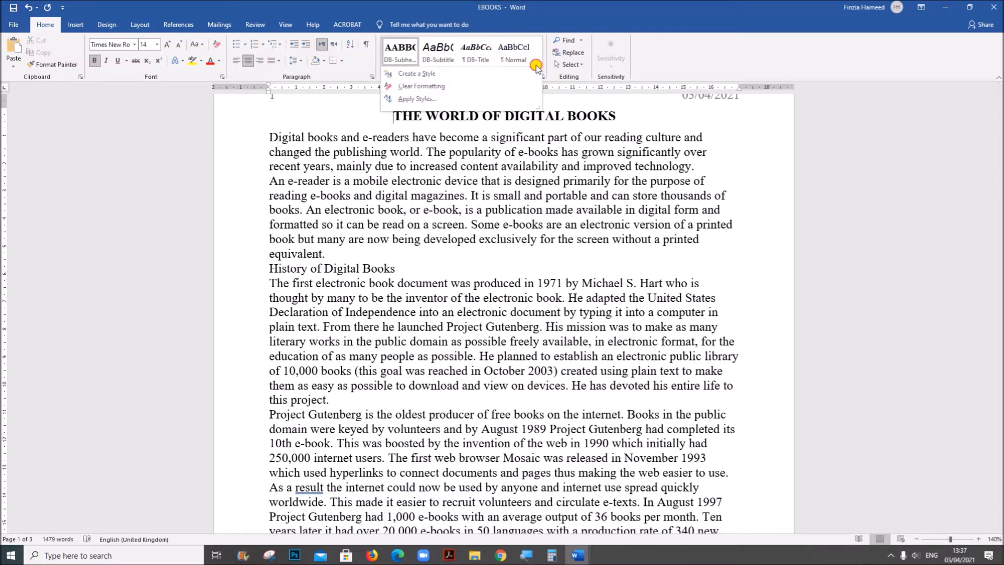
{"action": "left_click", "coordinate": [446, 74]}
{"action": "left_click", "coordinate": [449, 554]}
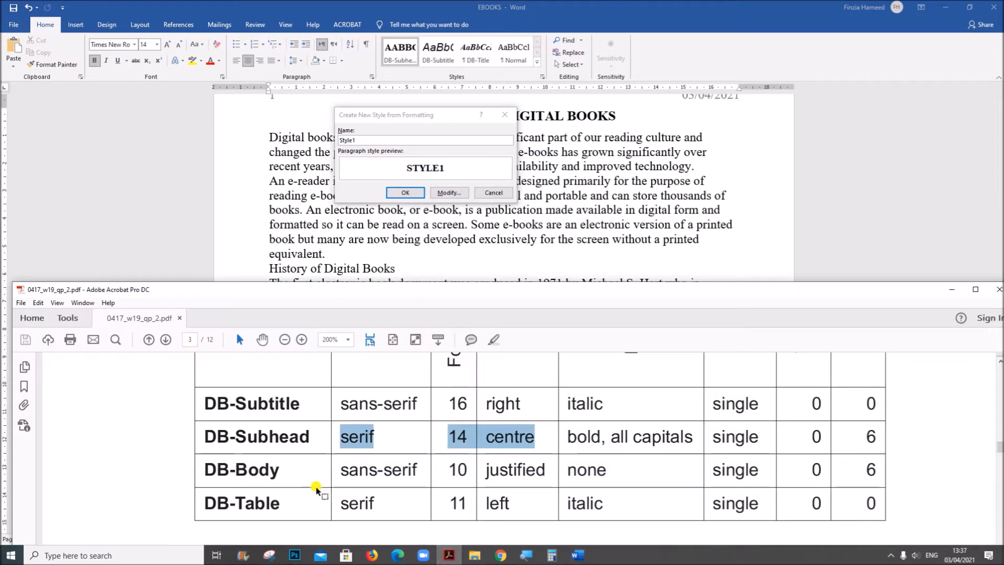
{"action": "left_click_drag", "start_coordinate": [340, 470], "coordinate": [421, 468]}
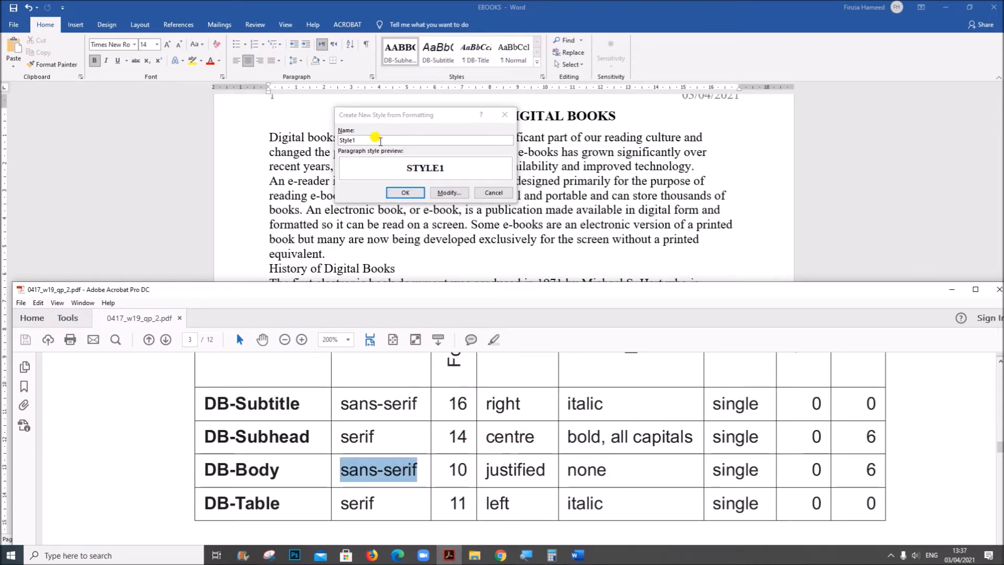
{"action": "left_click", "coordinate": [380, 142]}
{"action": "type", "text": "DB-Body"}
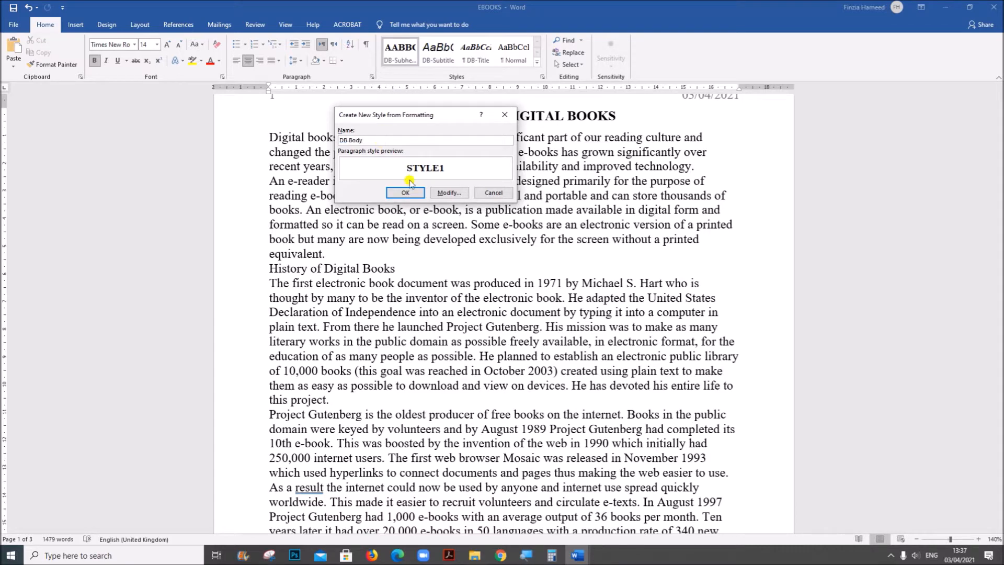
{"action": "left_click", "coordinate": [448, 192]}
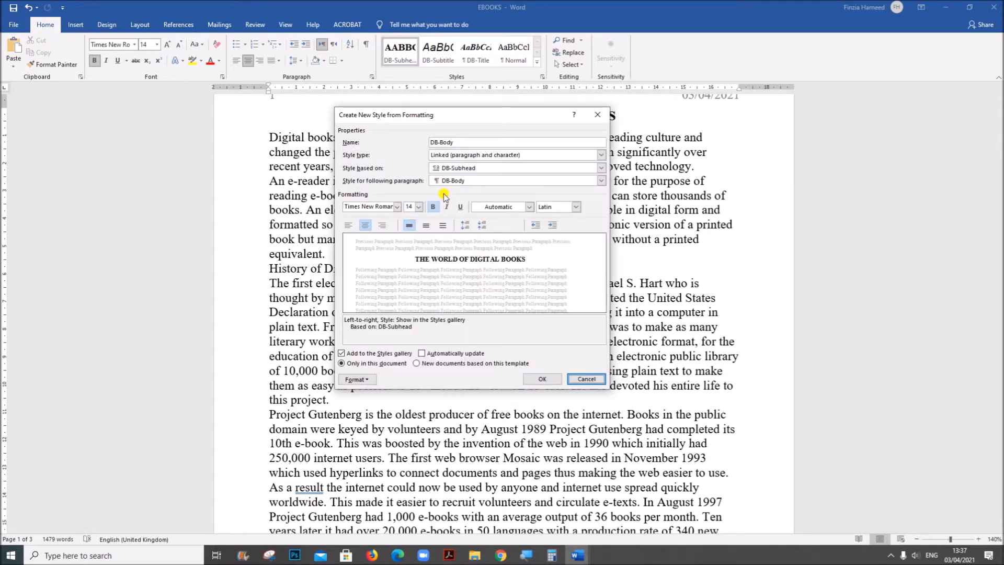
{"action": "left_click", "coordinate": [444, 170]}
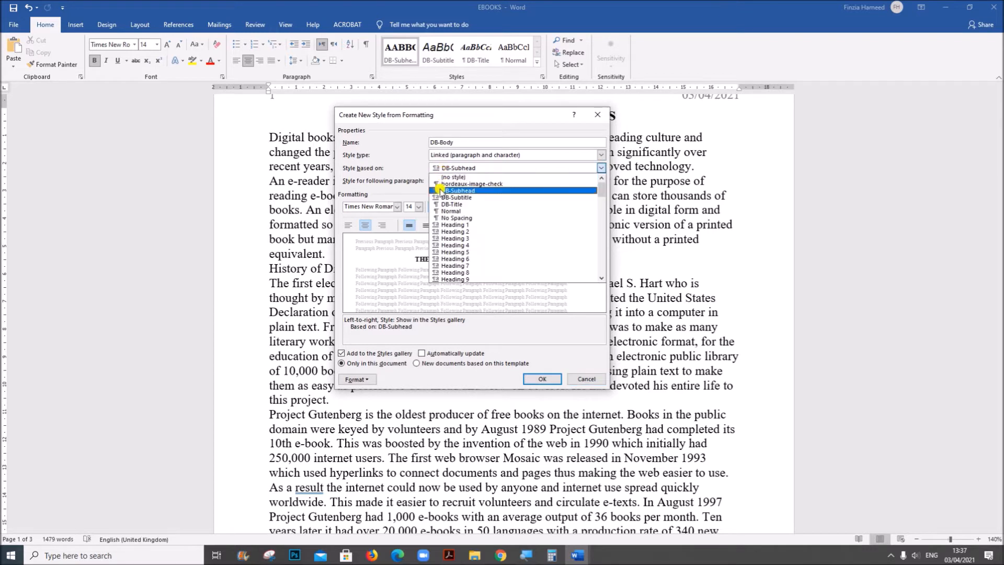
{"action": "left_click", "coordinate": [441, 211]}
Set the DB-Body style's font to Arial at 10 pt
{"action": "left_click", "coordinate": [384, 205]}
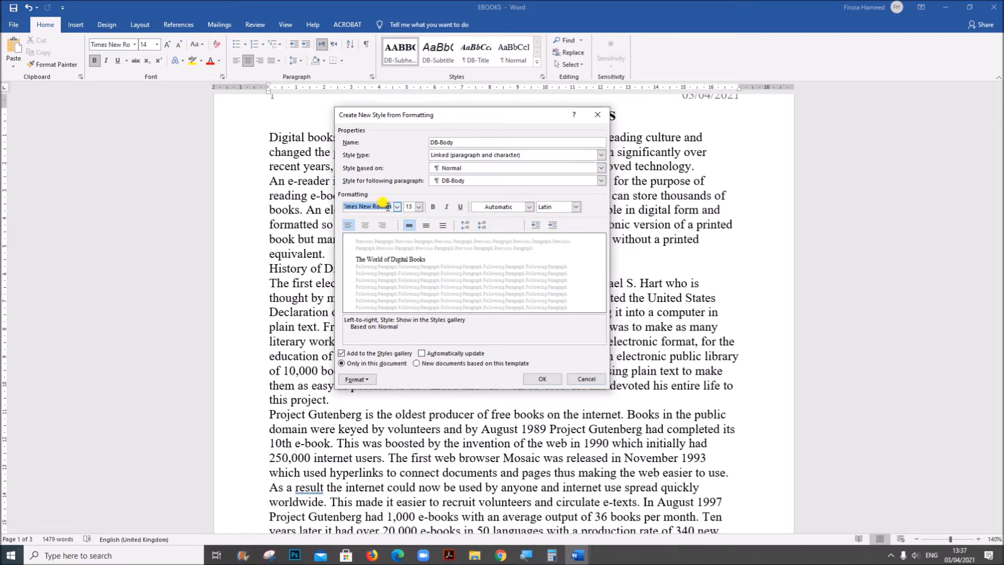
{"action": "type", "text": "Ar"}
{"action": "left_click", "coordinate": [418, 207]}
{"action": "left_click", "coordinate": [411, 231]}
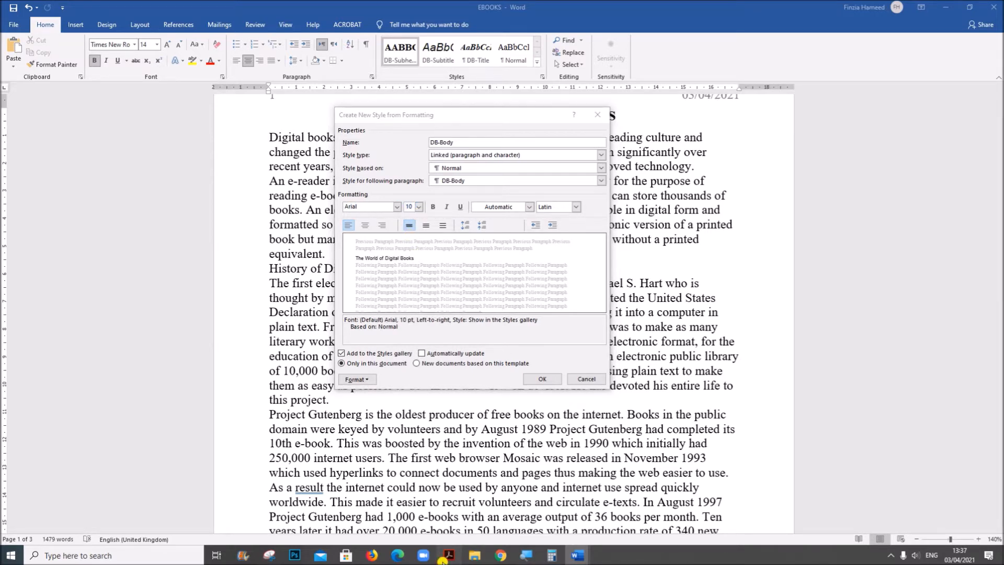
Check the DB-Body alignment and spacing in the Acrobat question paper, return to Word and set the style to justified with 6 pt spacing after
{"action": "left_click", "coordinate": [448, 555]}
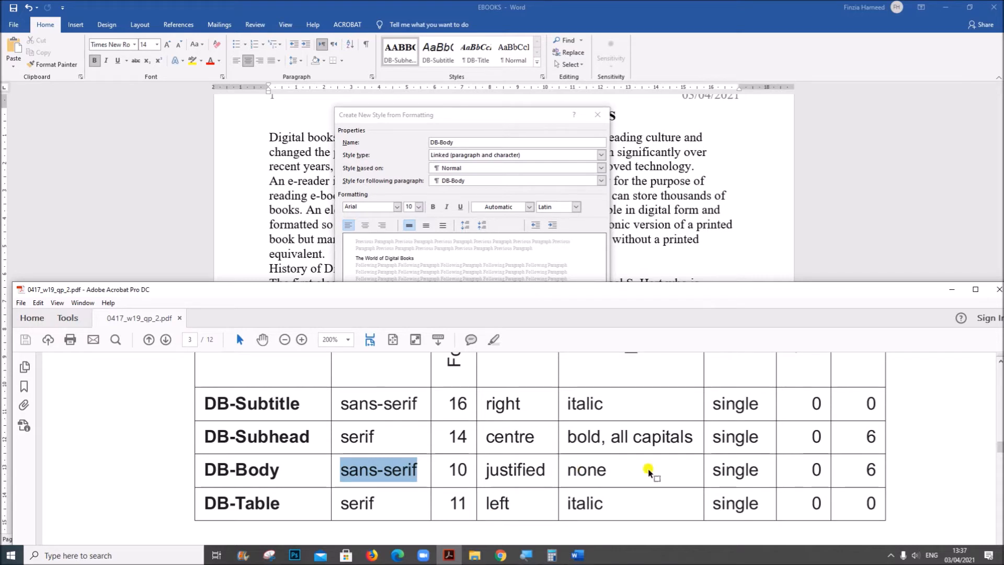
{"action": "left_click", "coordinate": [577, 554]}
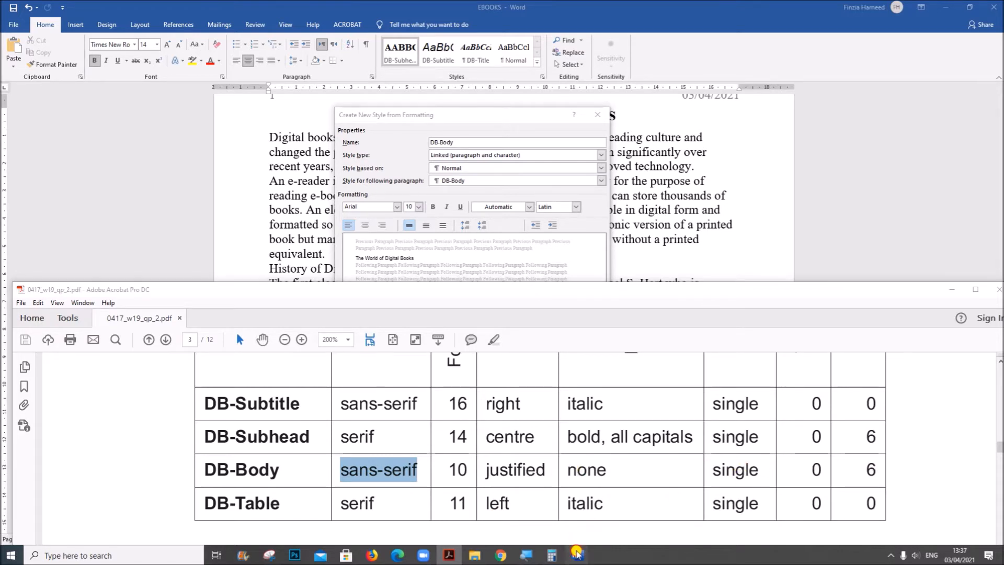
{"action": "left_click", "coordinate": [664, 507]}
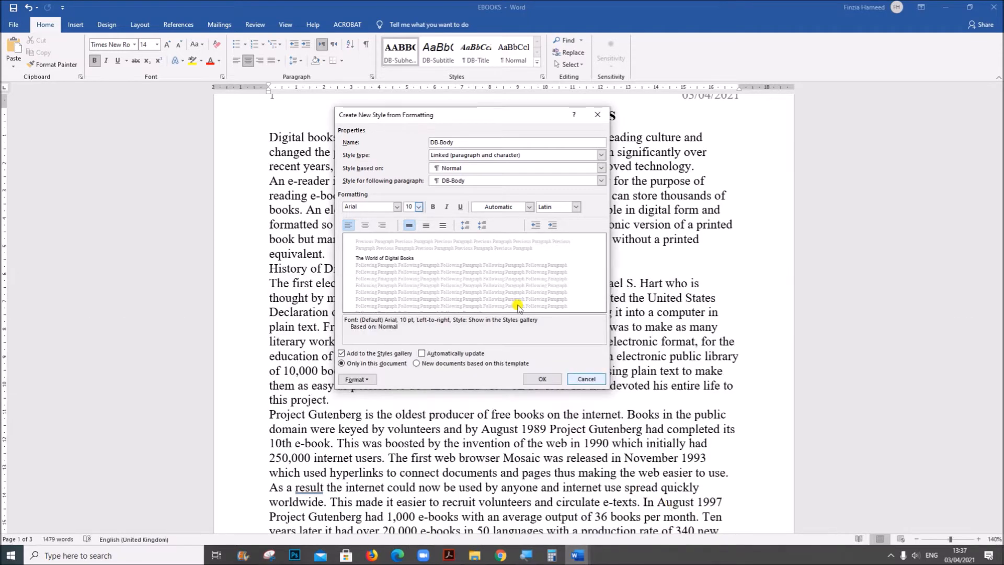
{"action": "left_click", "coordinate": [355, 380]}
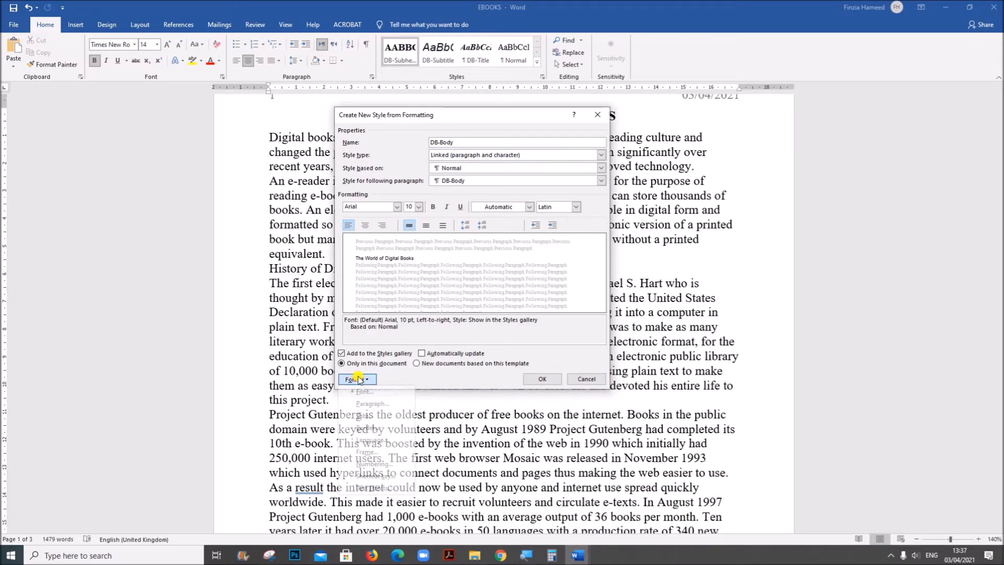
{"action": "left_click", "coordinate": [370, 406]}
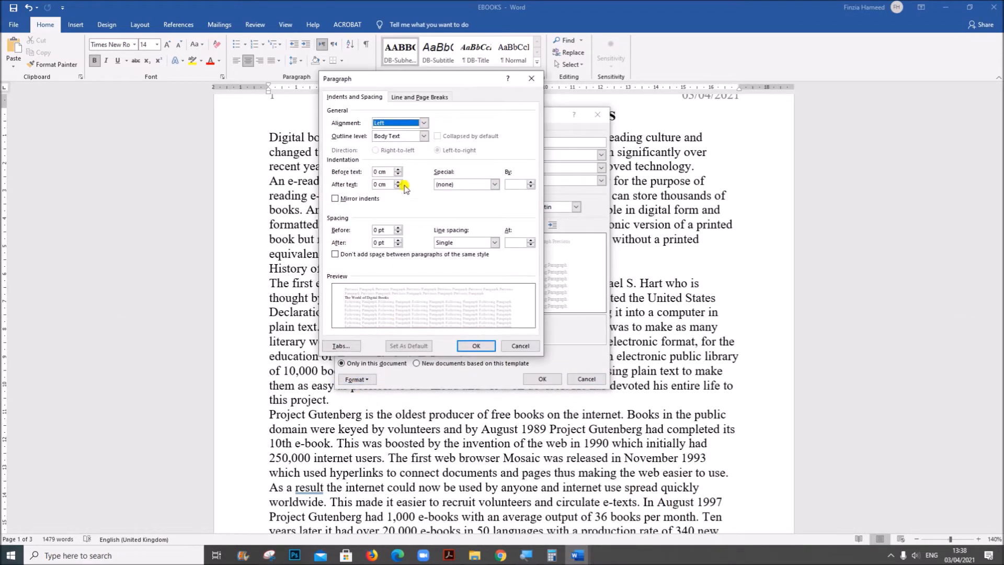
{"action": "left_click", "coordinate": [423, 123]}
{"action": "left_click", "coordinate": [400, 153]}
{"action": "left_click", "coordinate": [376, 243]}
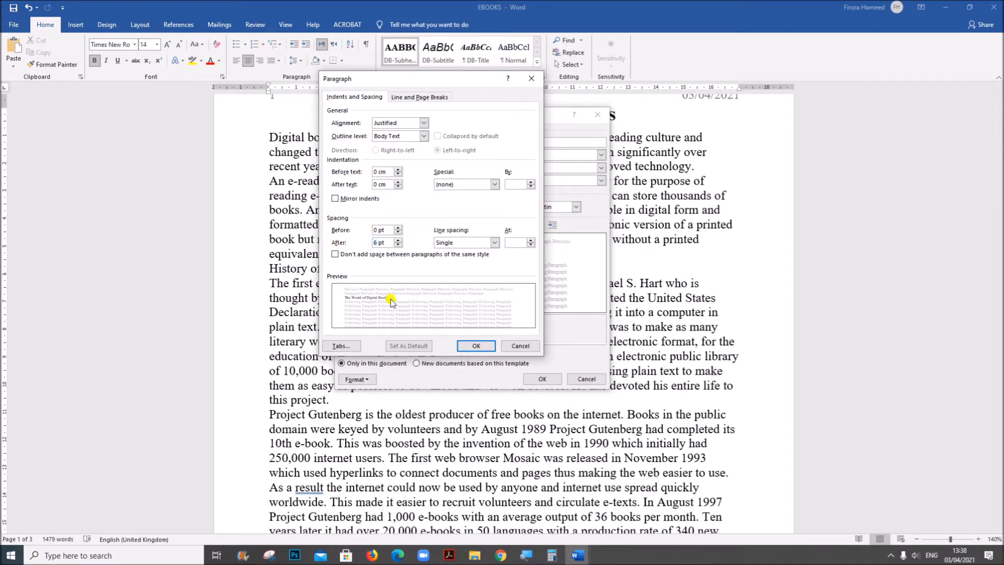
{"action": "left_click", "coordinate": [476, 346]}
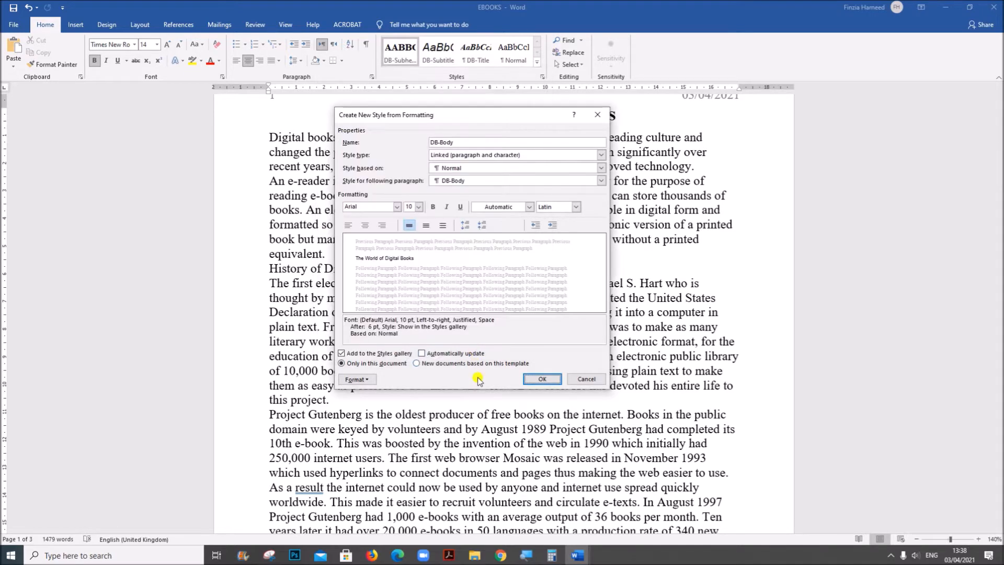
Recheck the DB-Body row in the Acrobat question paper, return to Word and save the style
{"action": "left_click", "coordinate": [449, 556]}
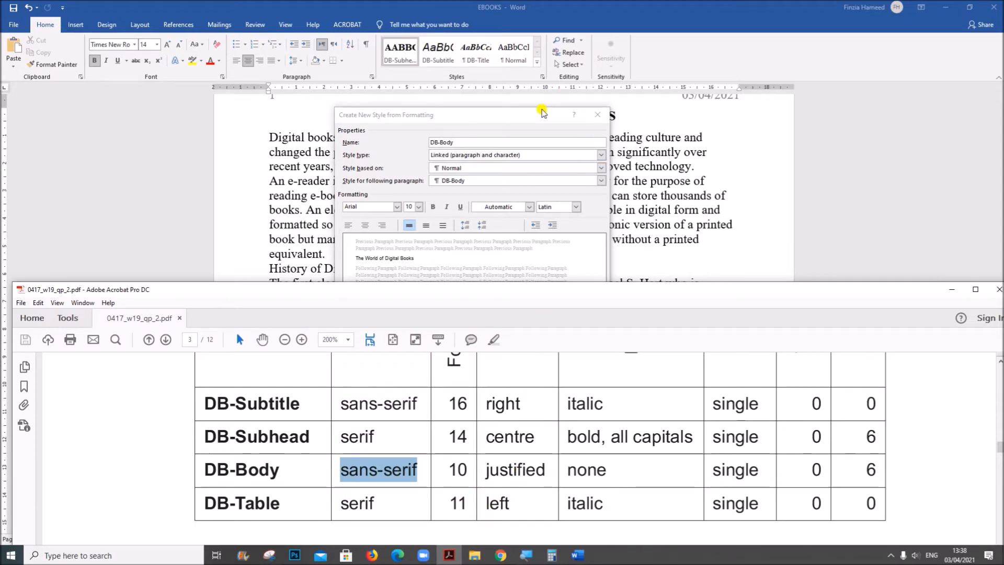
{"action": "left_click", "coordinate": [544, 112]}
{"action": "left_click", "coordinate": [541, 377]}
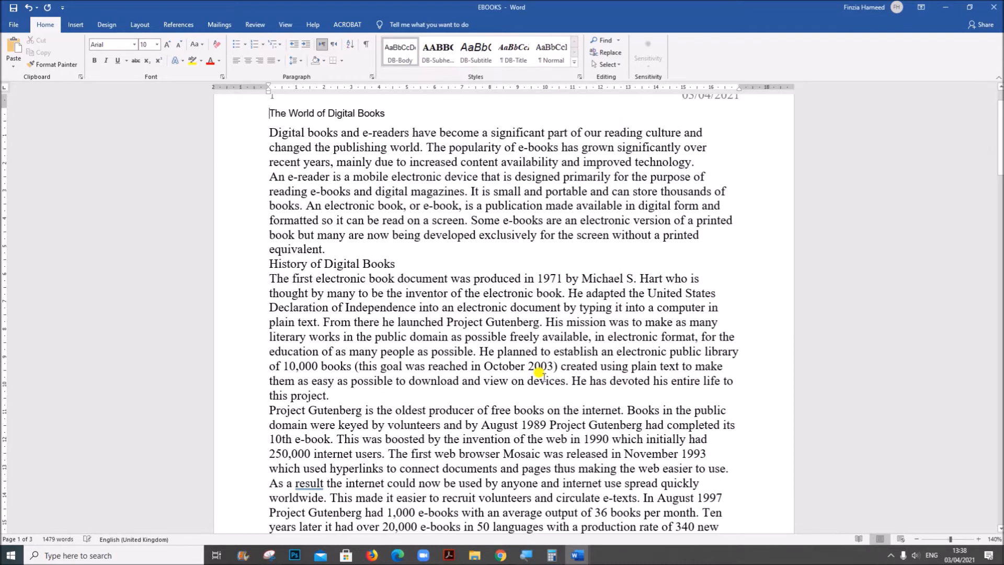
Start a new style named DB-Table and base it on Normal in the full settings
{"action": "left_click", "coordinate": [575, 65]}
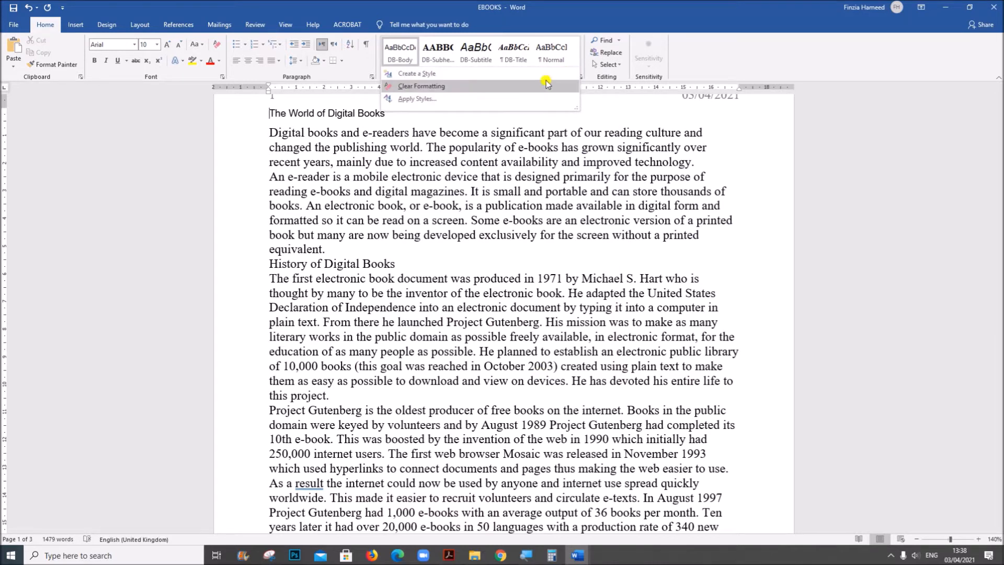
{"action": "left_click", "coordinate": [450, 77]}
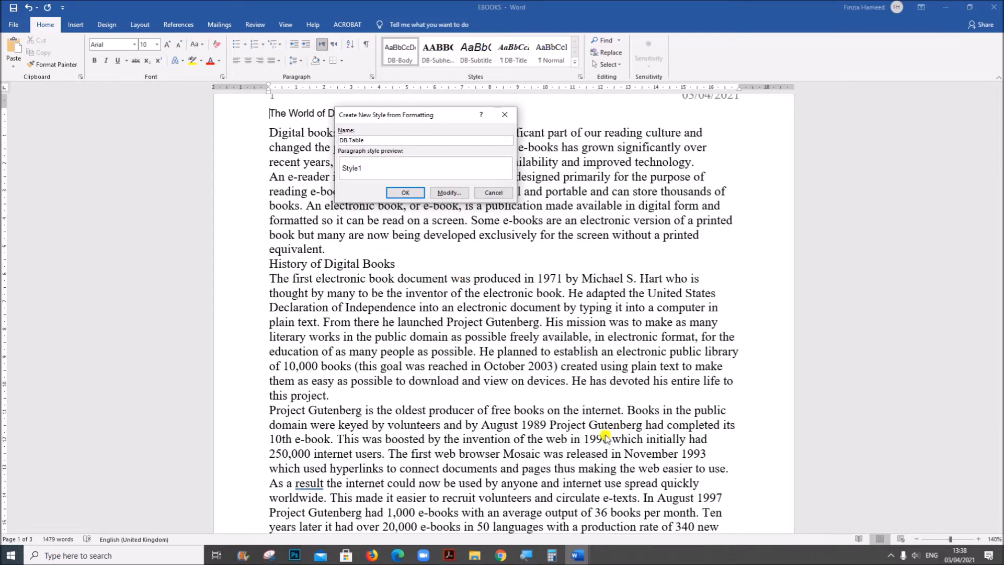
{"action": "left_click", "coordinate": [448, 193]}
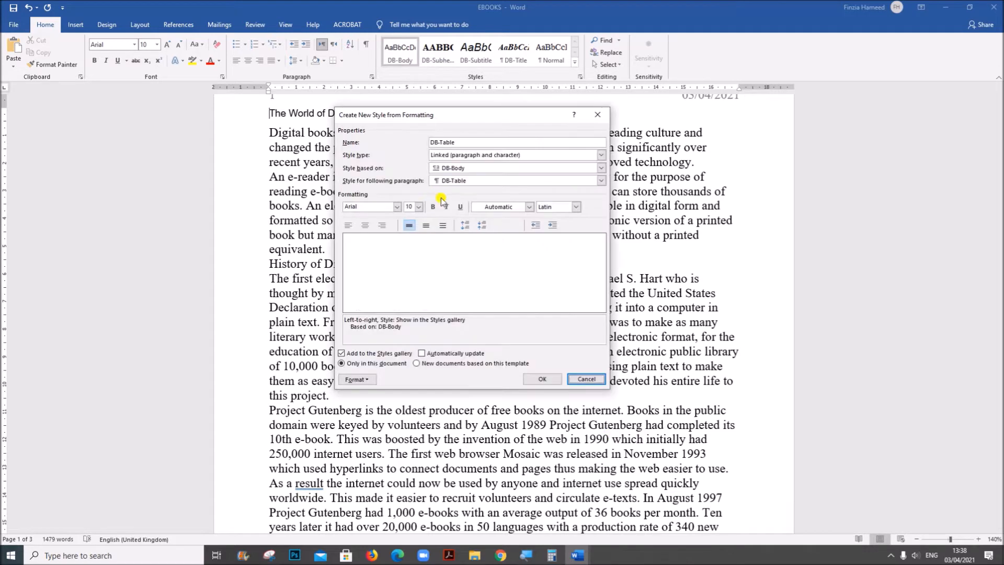
{"action": "left_click", "coordinate": [445, 169]}
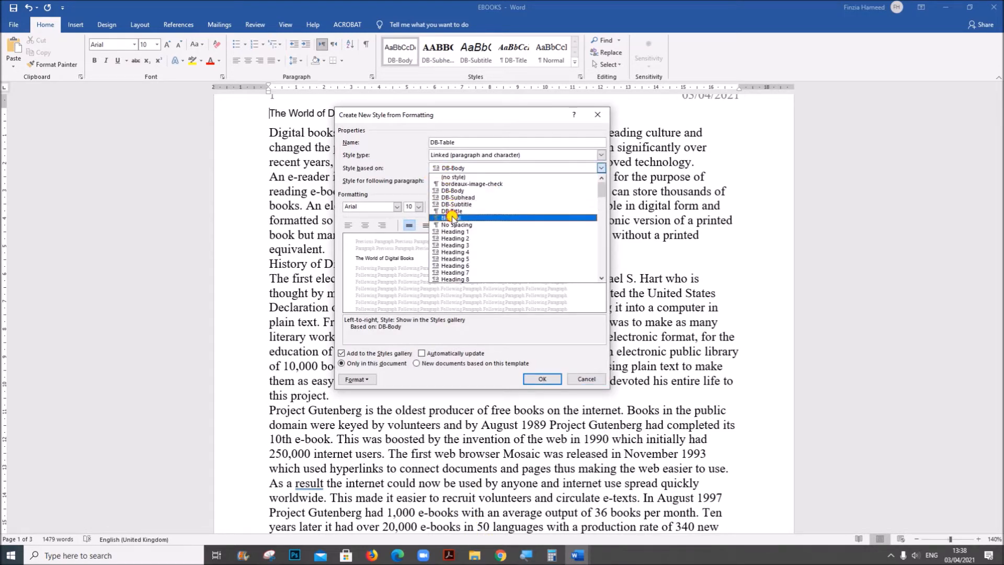
{"action": "left_click", "coordinate": [451, 218]}
Check the DB-Table row in the Acrobat question paper, return to Word and set the style's font to 11 pt italic
{"action": "left_click", "coordinate": [448, 555]}
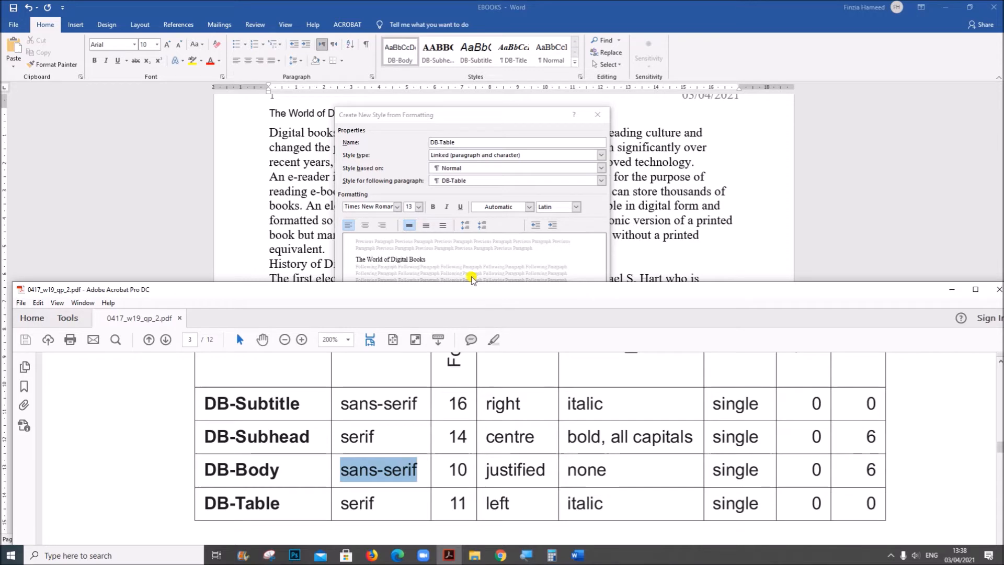
{"action": "left_click", "coordinate": [389, 166]}
{"action": "left_click", "coordinate": [419, 207]}
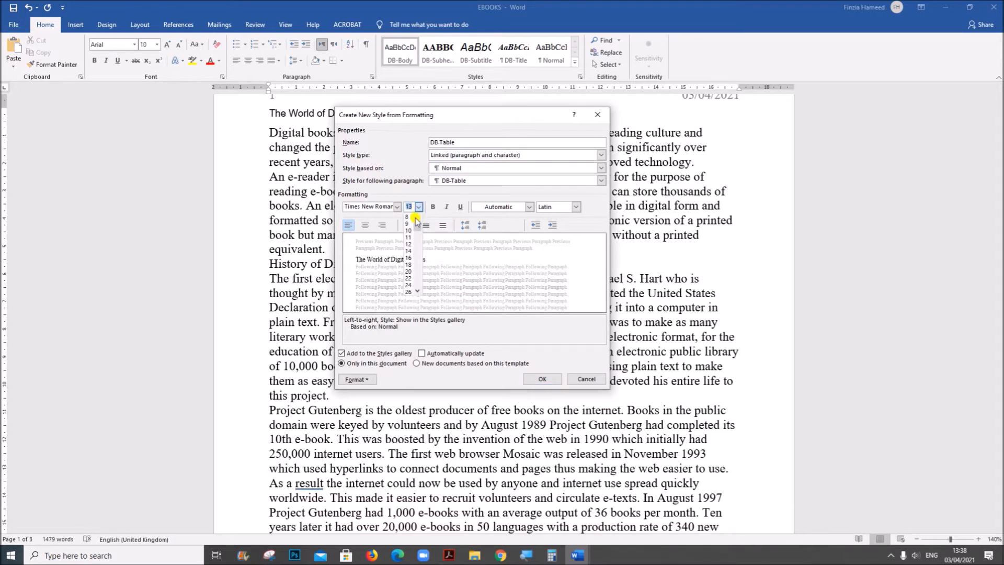
{"action": "left_click", "coordinate": [409, 237]}
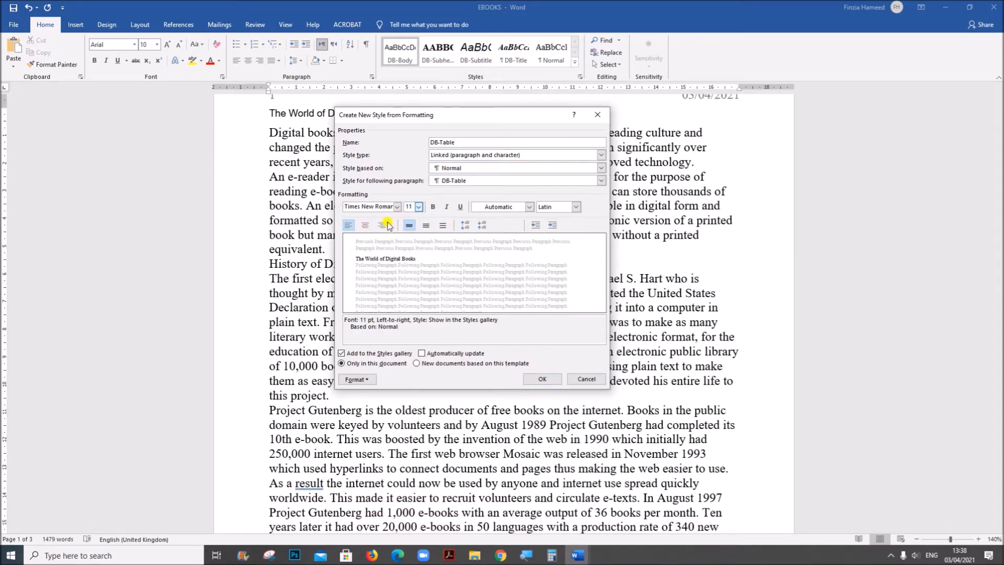
{"action": "left_click", "coordinate": [447, 207]}
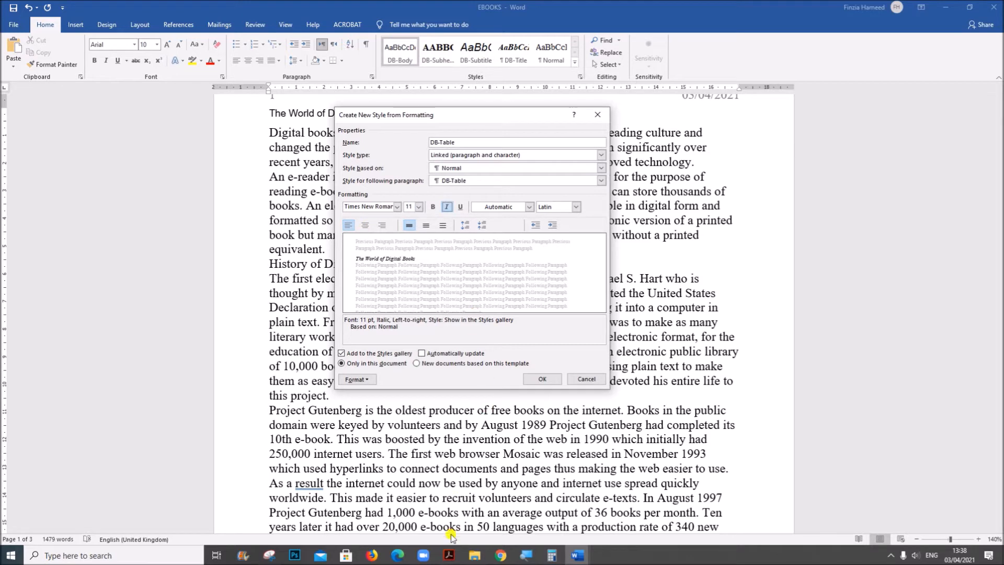
Compare the DB-Table spacing in the Acrobat question paper with the style's paragraph settings in Word and save the style
{"action": "left_click", "coordinate": [448, 554]}
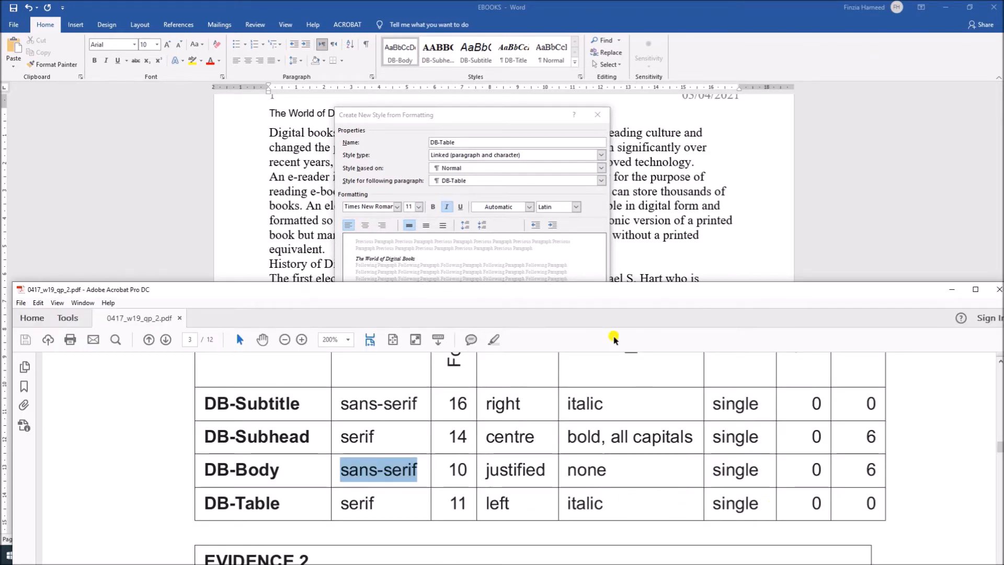
{"action": "left_click", "coordinate": [591, 216]}
{"action": "left_click", "coordinate": [357, 379]}
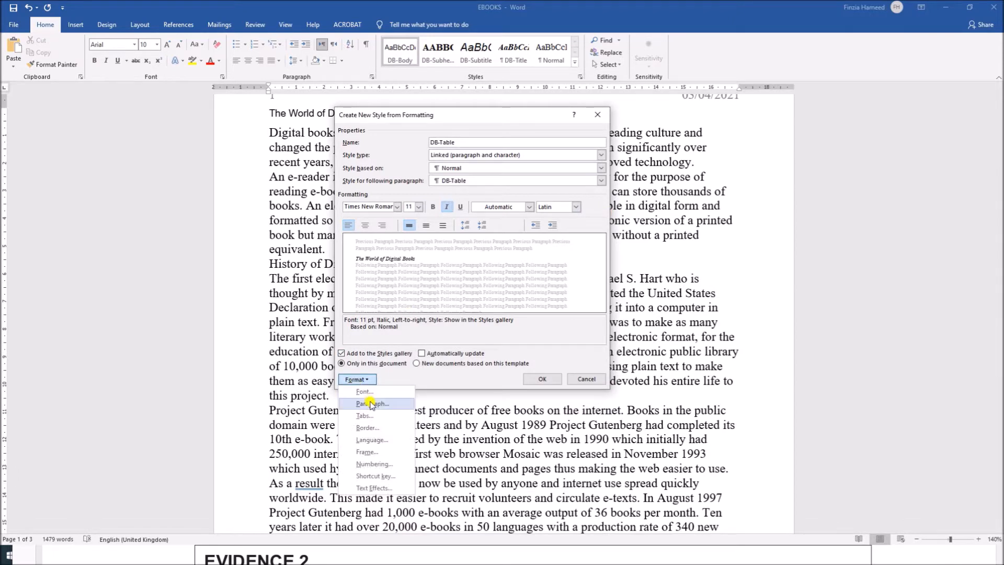
{"action": "left_click", "coordinate": [370, 403]}
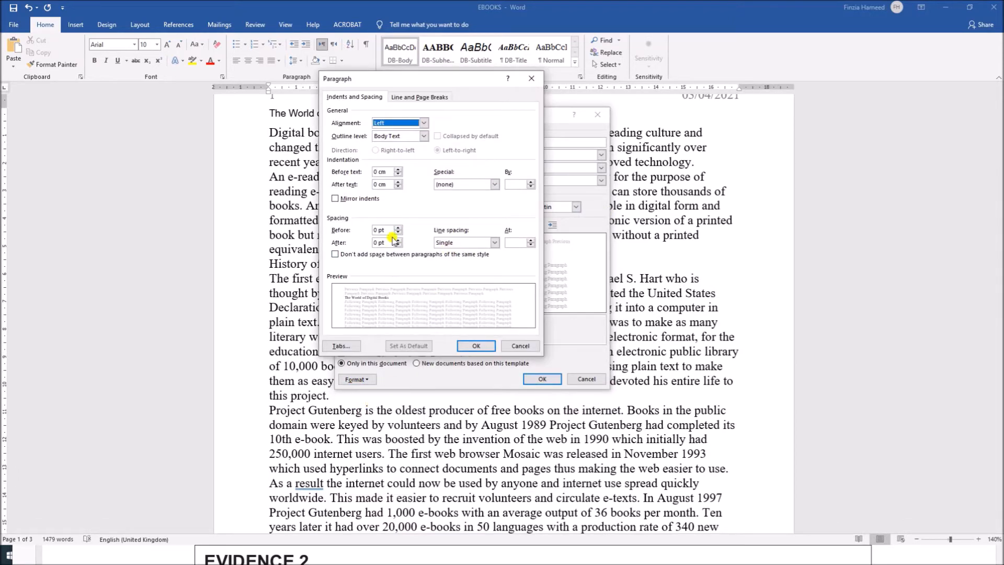
{"action": "left_click", "coordinate": [476, 346]}
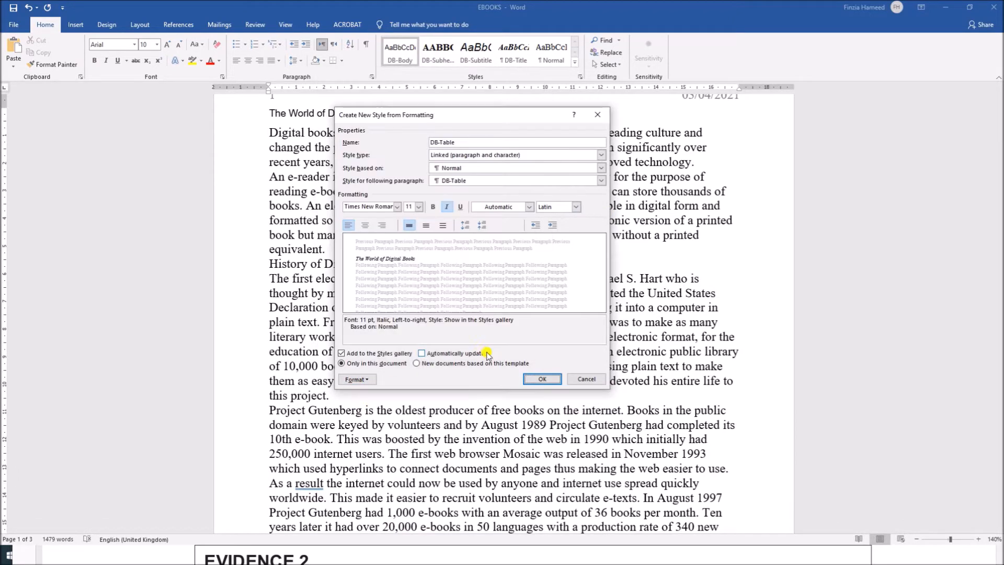
{"action": "left_click", "coordinate": [542, 379]}
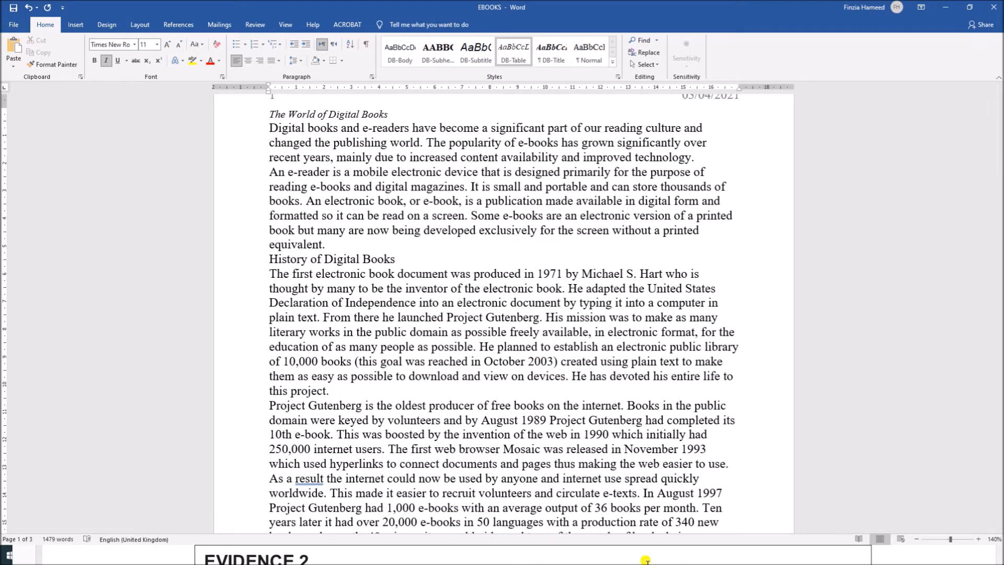
Switch to the Acrobat question paper, maximize it and read the EVIDENCE 2 instructions below the house style table
{"action": "left_click", "coordinate": [898, 559]}
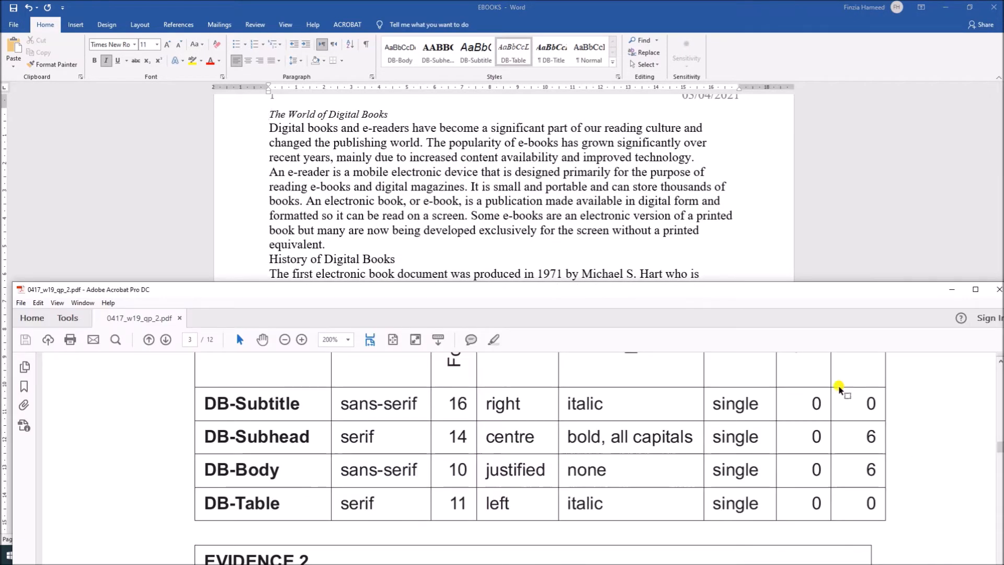
{"action": "left_click", "coordinate": [976, 289]}
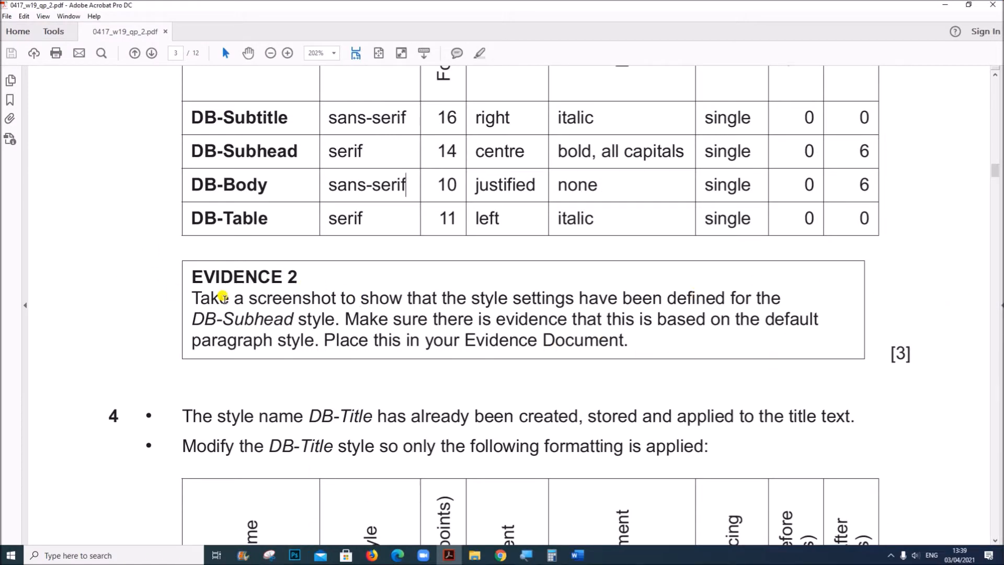
{"action": "left_click_drag", "start_coordinate": [193, 297], "coordinate": [330, 314]}
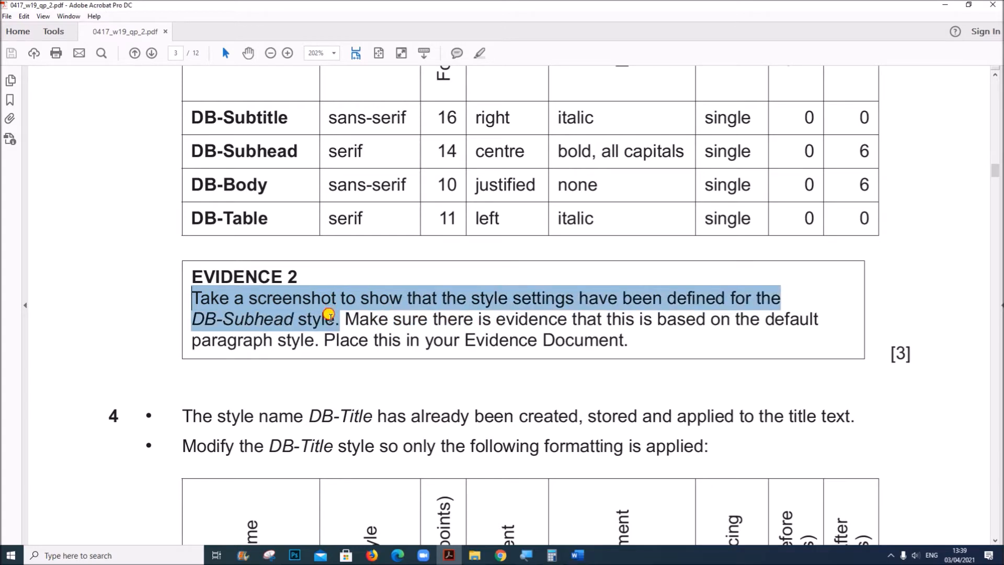
{"action": "left_click_drag", "start_coordinate": [333, 315], "coordinate": [633, 340]}
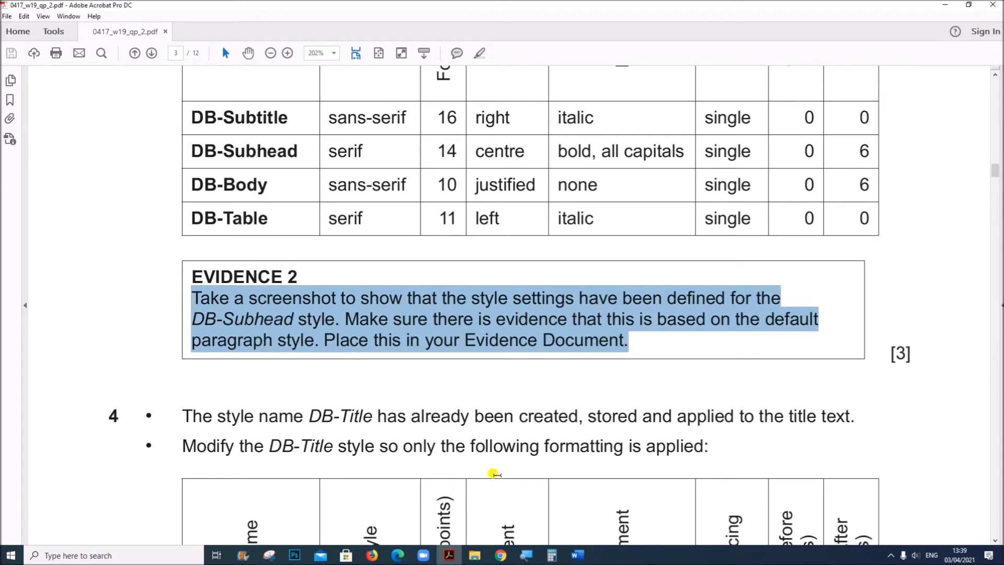
Return to the EBOOKS document in Word and open the DB-Subhead style's modification settings, with its name deselected
{"action": "mouse_move", "coordinate": [577, 554]}
{"action": "left_click", "coordinate": [654, 505]}
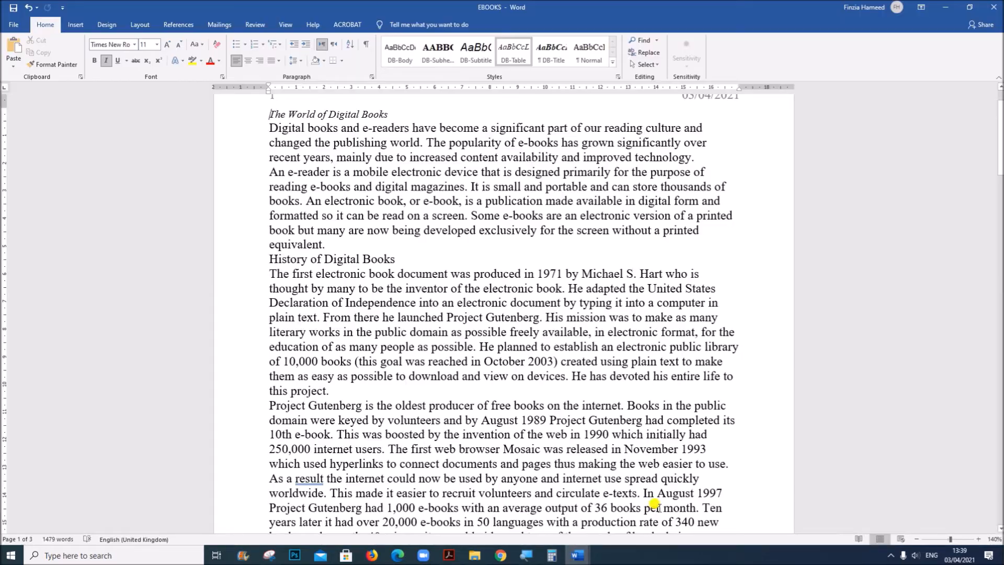
{"action": "right_click", "coordinate": [437, 58]}
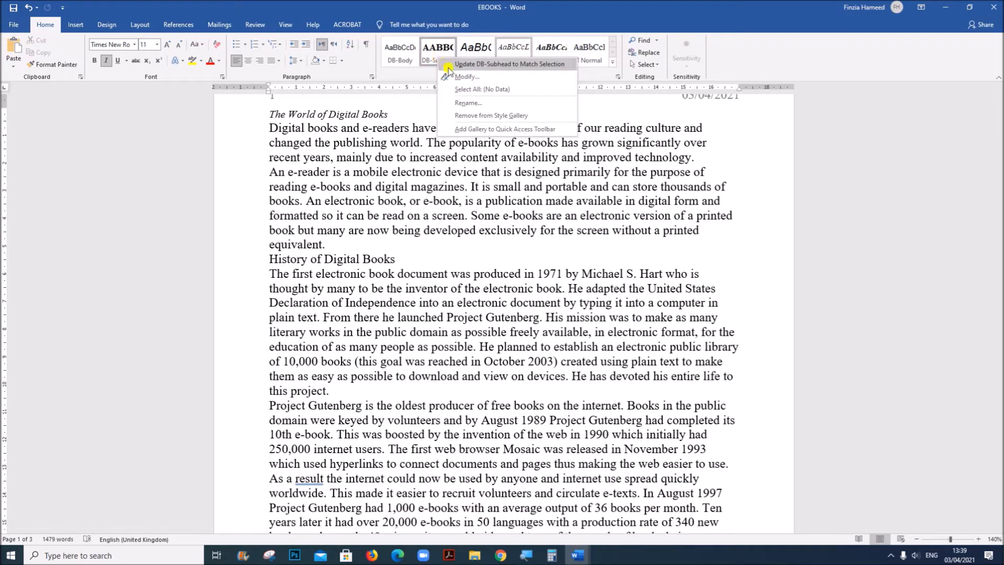
{"action": "left_click", "coordinate": [462, 76]}
{"action": "left_click_drag", "start_coordinate": [468, 121], "coordinate": [451, 151]}
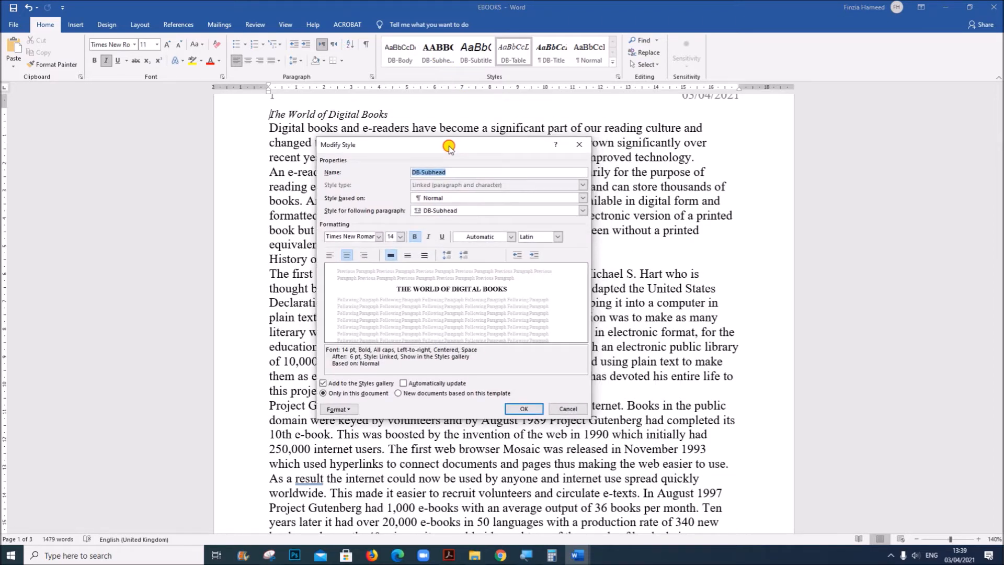
{"action": "left_click", "coordinate": [450, 172]}
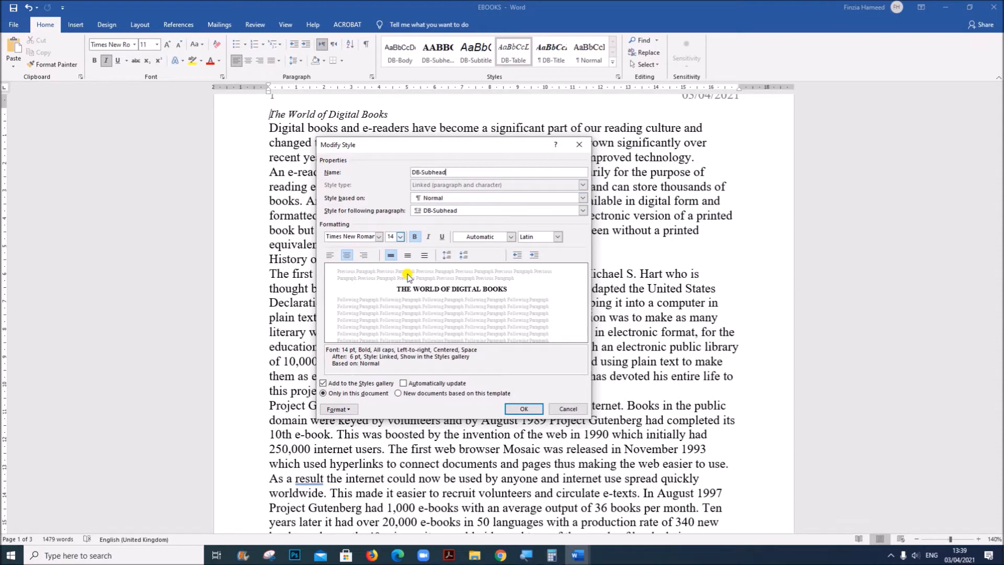
Capture the DB-Subhead Modify Style dialog with the Snipping Tool, return to the EBOOKS document in Word and close the dialog
{"action": "left_click", "coordinate": [270, 555]}
{"action": "left_click", "coordinate": [107, 36]}
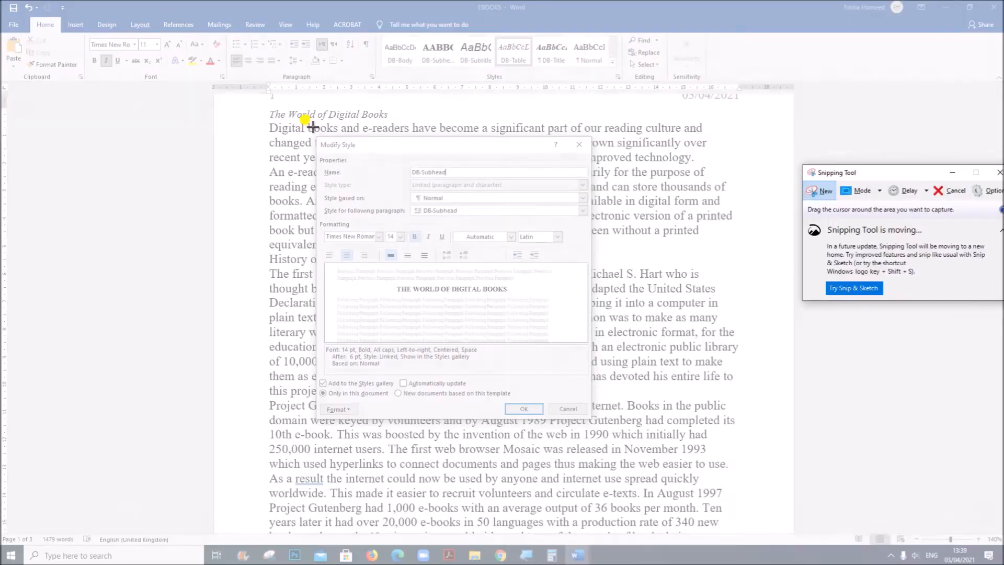
{"action": "left_click_drag", "start_coordinate": [316, 134], "coordinate": [593, 418]}
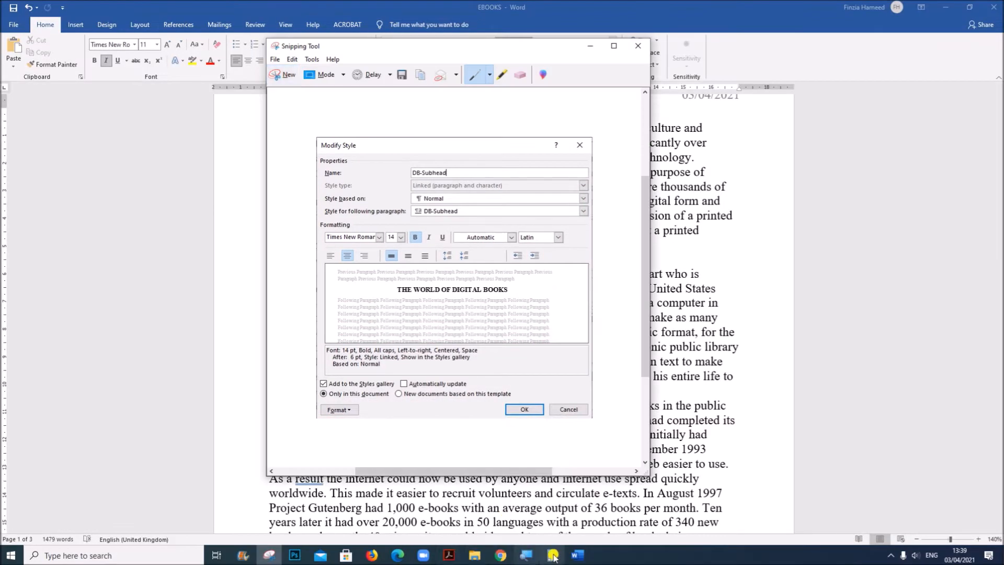
{"action": "left_click", "coordinate": [577, 554]}
{"action": "left_click", "coordinate": [575, 533]}
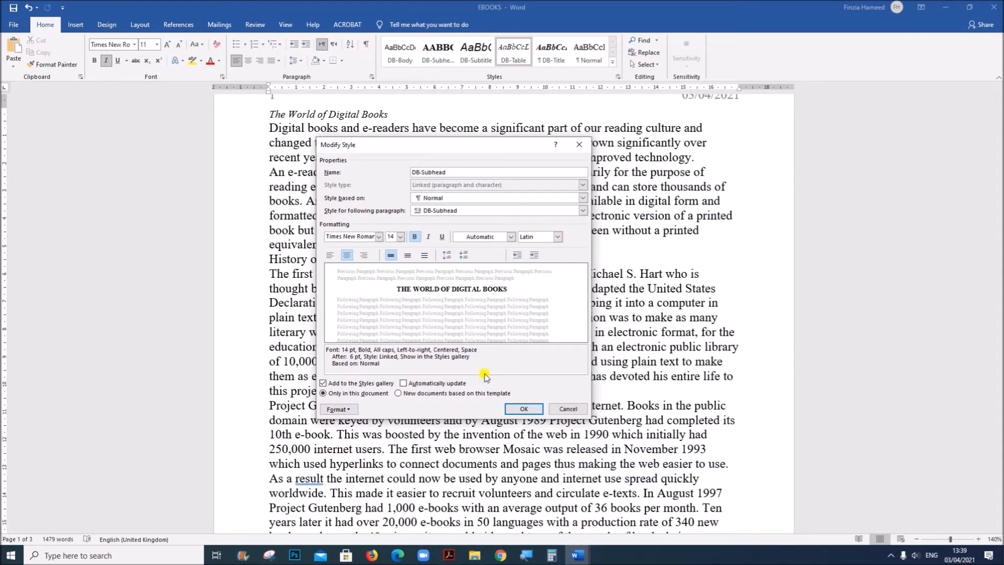
{"action": "left_click", "coordinate": [533, 410]}
Switch to the N219EVIDENCE1234 document in Word and paste the DB-Subhead style screenshot below the EVIDENCE 2 heading
{"action": "left_click", "coordinate": [577, 555]}
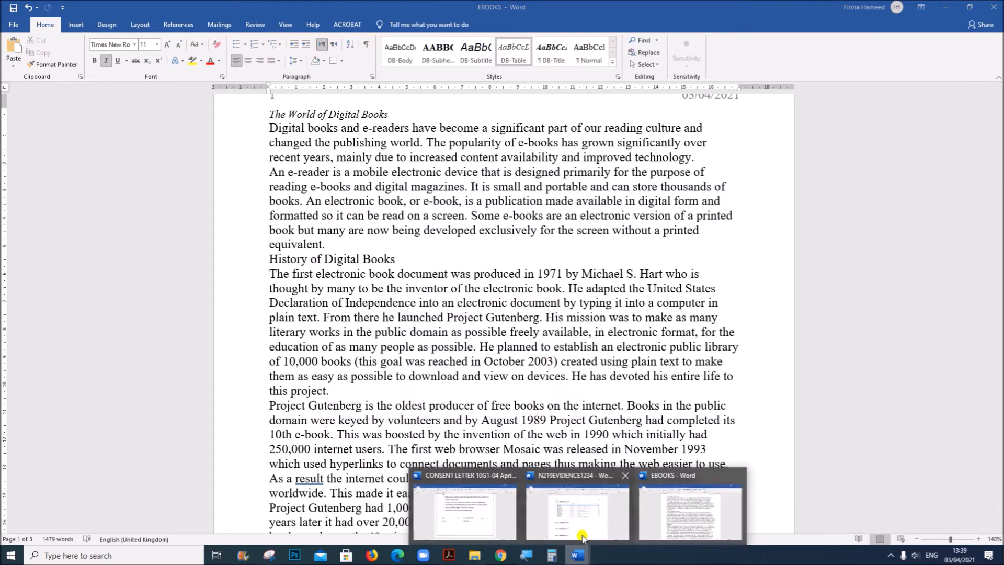
{"action": "left_click", "coordinate": [582, 537]}
{"action": "left_click", "coordinate": [299, 397]}
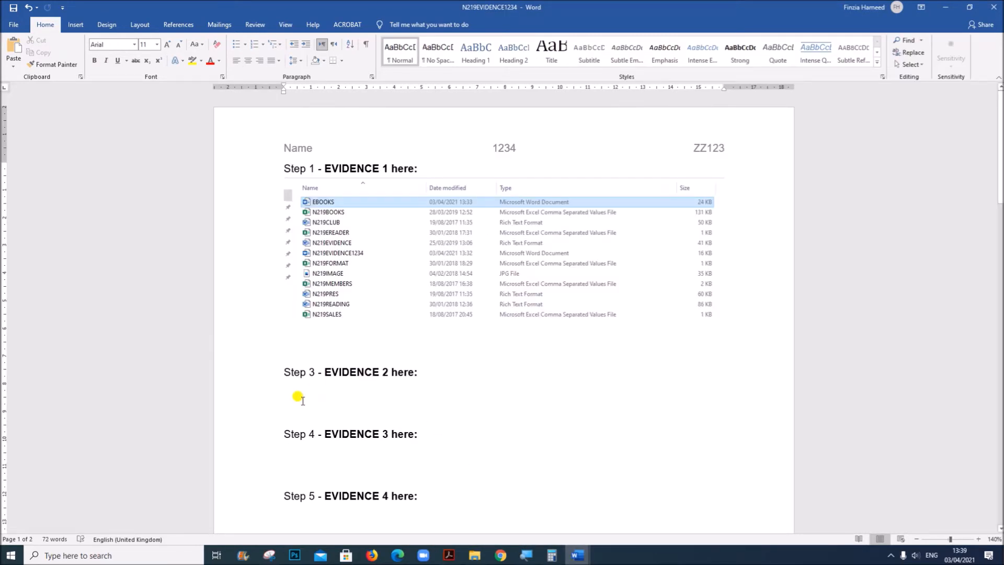
{"action": "key", "text": "ctrl+v"}
{"action": "scroll", "coordinate": [314, 377], "scroll_direction": "down", "scroll_amount": 3}
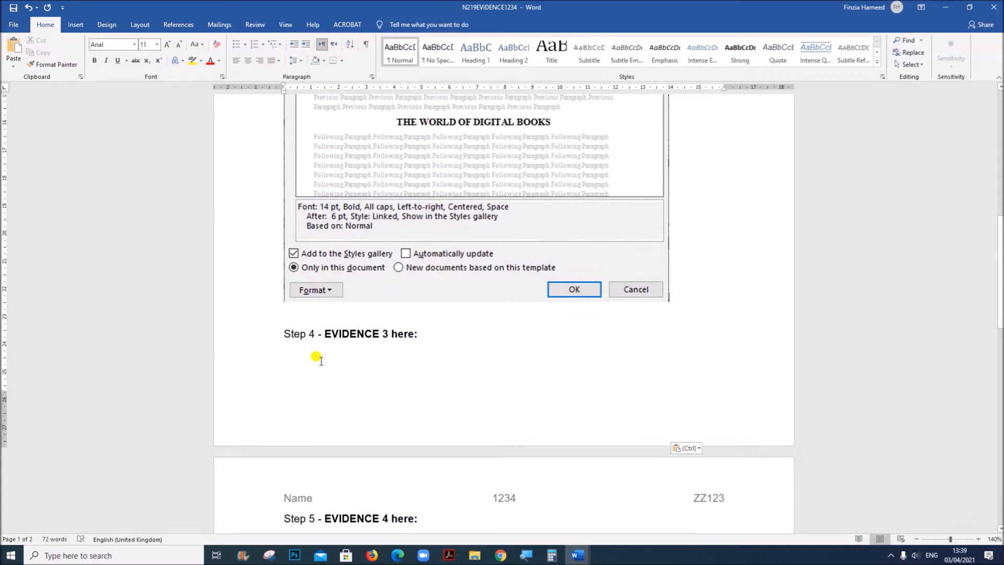
Insert blank lines before the Step 4 - EVIDENCE 3 heading to push it onto the next page
{"action": "left_click", "coordinate": [283, 333]}
{"action": "key", "text": "Return"}
{"action": "key", "text": "Return"}
{"action": "key", "text": "Return"}
{"action": "key", "text": "Return"}
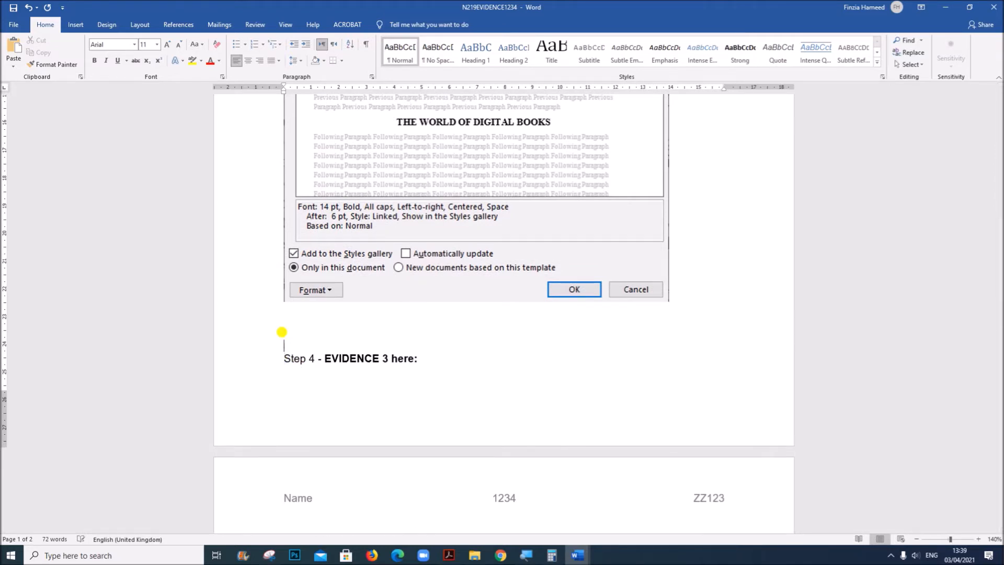
{"action": "key", "text": "Return"}
{"action": "scroll", "coordinate": [409, 386], "scroll_direction": "down", "scroll_amount": 5}
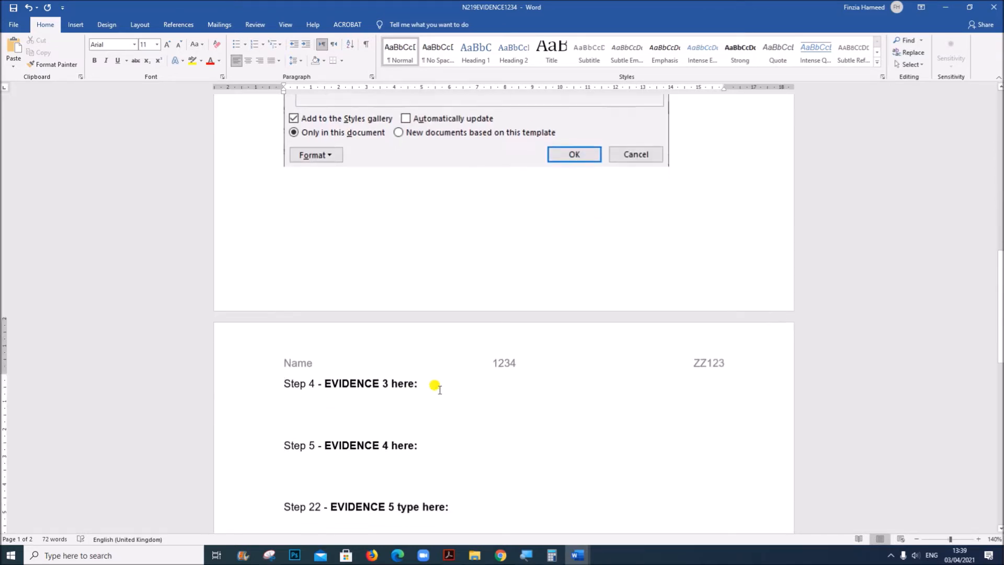
Switch to the Acrobat question paper and read question 4's DB-Title formatting table and EVIDENCE 3 instructions
{"action": "left_click", "coordinate": [451, 555]}
{"action": "scroll", "coordinate": [410, 480], "scroll_direction": "down", "scroll_amount": 5}
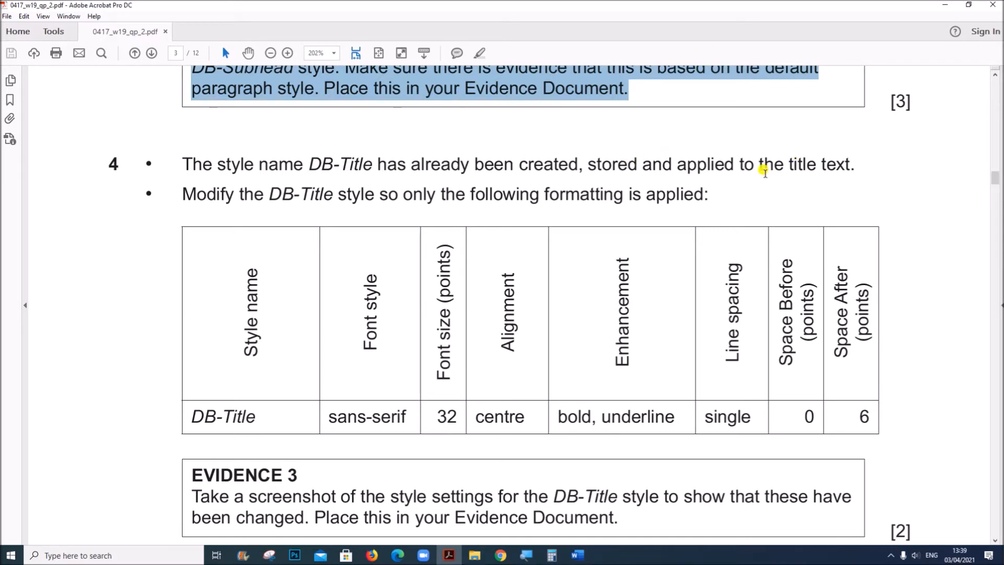
{"action": "left_click_drag", "start_coordinate": [269, 193], "coordinate": [685, 197]}
{"action": "scroll", "coordinate": [682, 200], "scroll_direction": "down", "scroll_amount": 1}
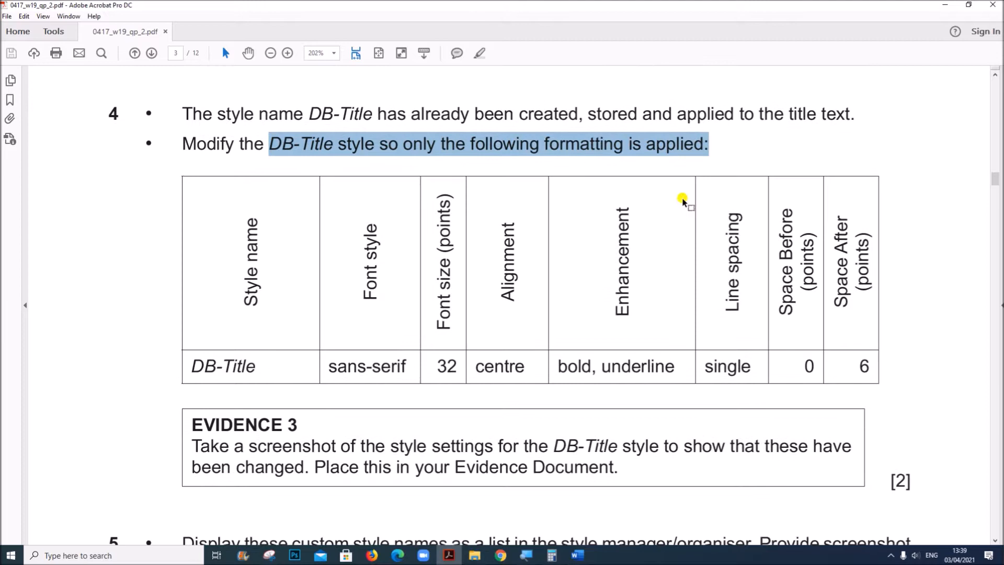
{"action": "scroll", "coordinate": [446, 330], "scroll_direction": "down", "scroll_amount": 1}
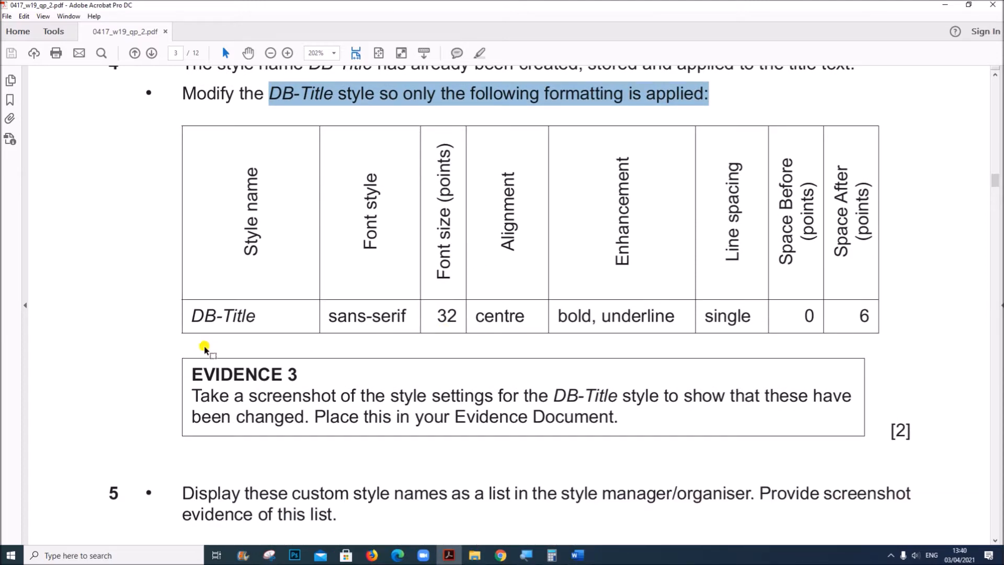
Open the DB-Title style's modification settings in the EBOOKS Word document, check the Acrobat question paper, and keep the style type as Paragraph
{"action": "left_click", "coordinate": [588, 553]}
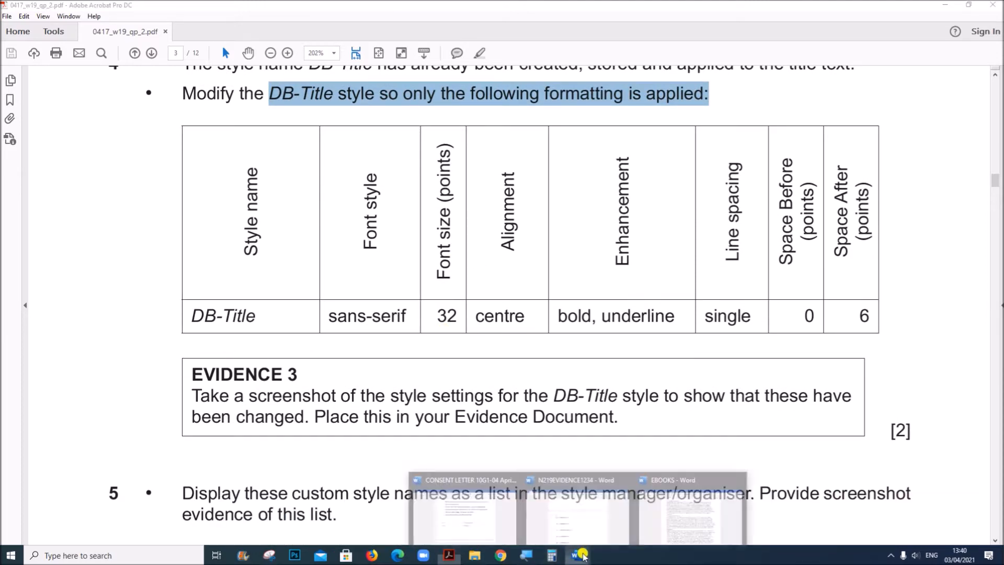
{"action": "left_click", "coordinate": [689, 527]}
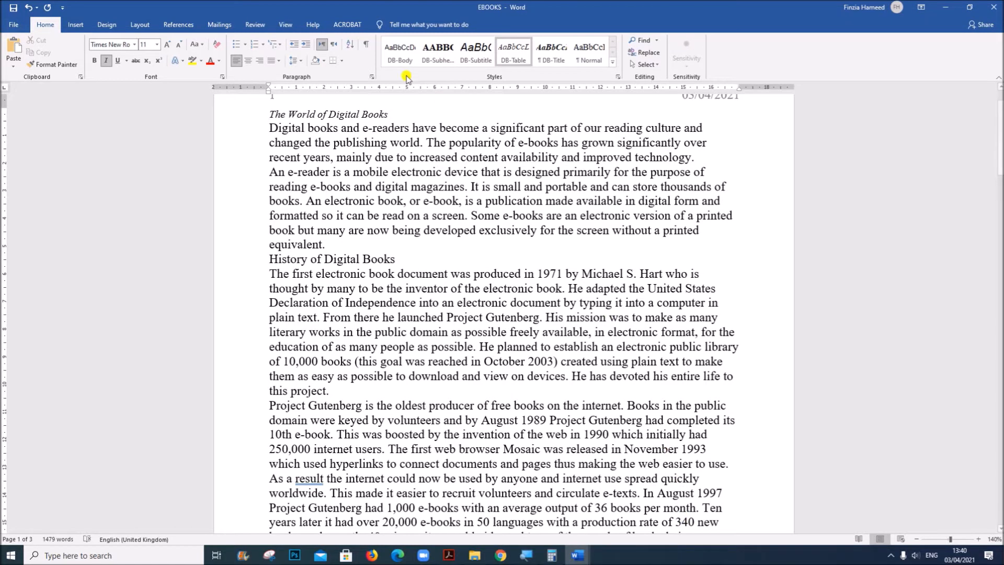
{"action": "right_click", "coordinate": [546, 57]}
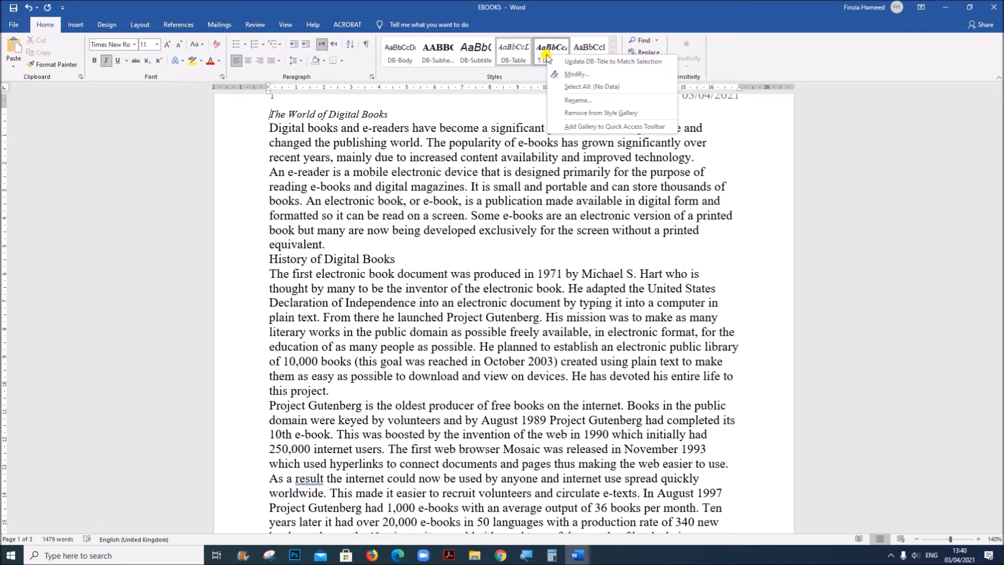
{"action": "left_click", "coordinate": [572, 78]}
{"action": "left_click", "coordinate": [449, 557]}
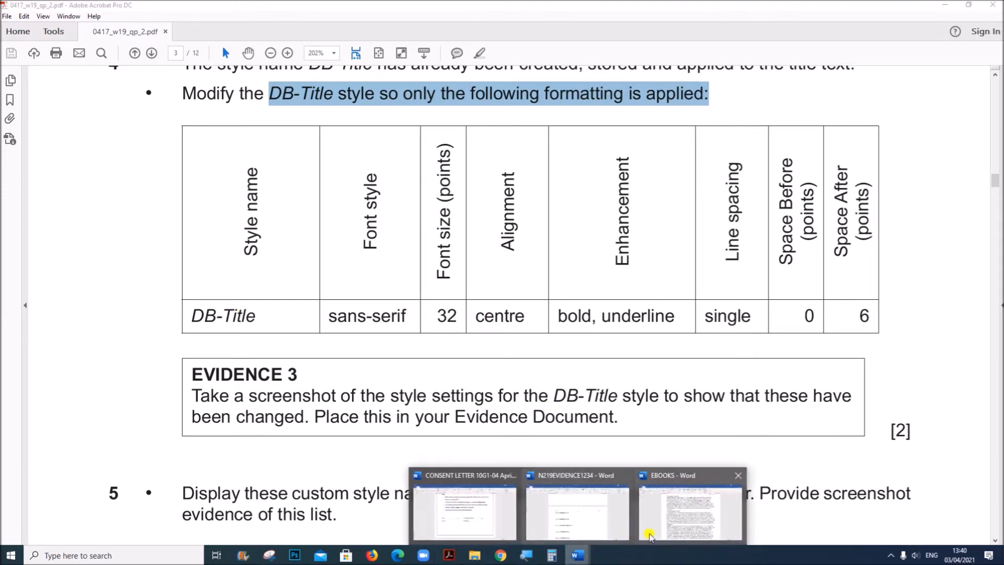
{"action": "left_click", "coordinate": [680, 523]}
{"action": "left_click", "coordinate": [454, 185]}
{"action": "left_click", "coordinate": [453, 192]}
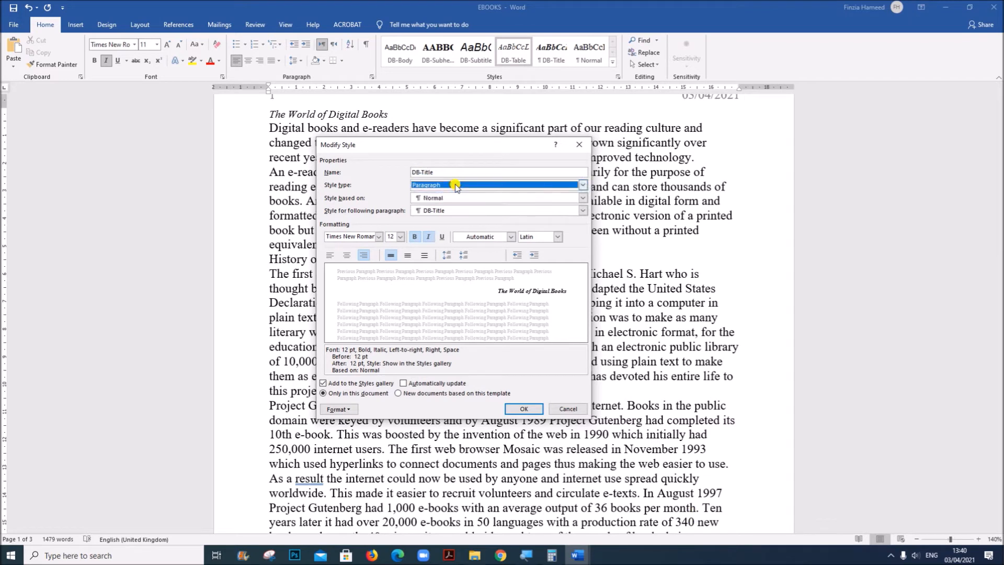
Set the DB-Title style's font to Arial and its size to 32 points
{"action": "left_click", "coordinate": [348, 234]}
{"action": "type", "text": "Arial"}
{"action": "left_click", "coordinate": [400, 237]}
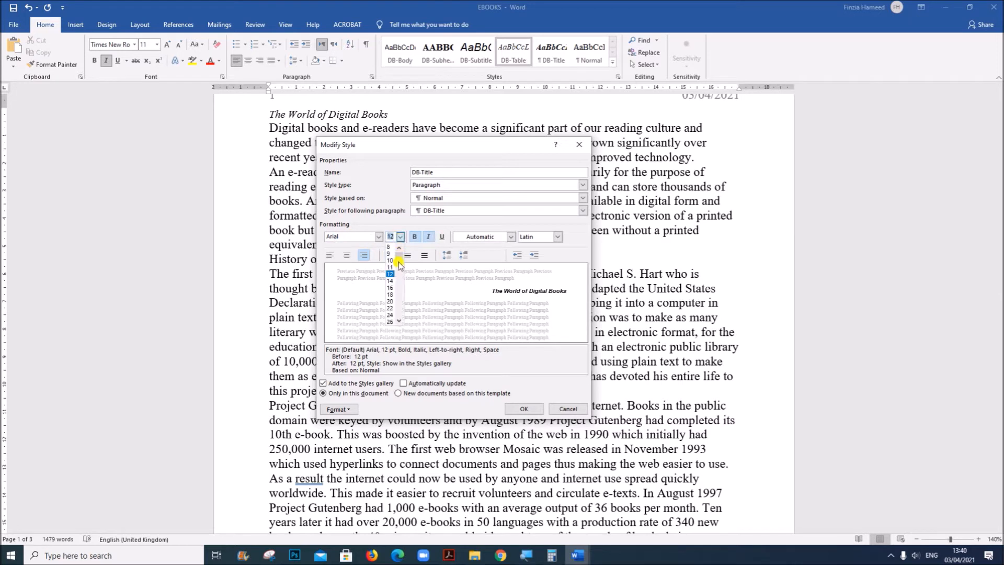
{"action": "scroll", "coordinate": [394, 319], "scroll_direction": "down", "scroll_amount": 2}
{"action": "type", "text": "32"}
{"action": "key", "text": "Return"}
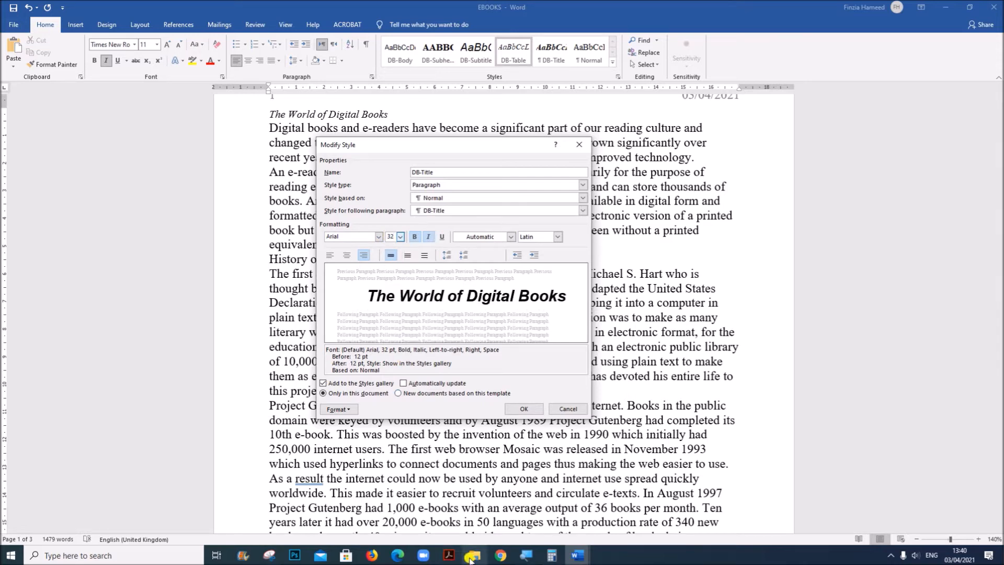
Check the DB-Title requirements in the Acrobat question paper, then in Word centre the style, add underline and remove italic
{"action": "left_click", "coordinate": [448, 558]}
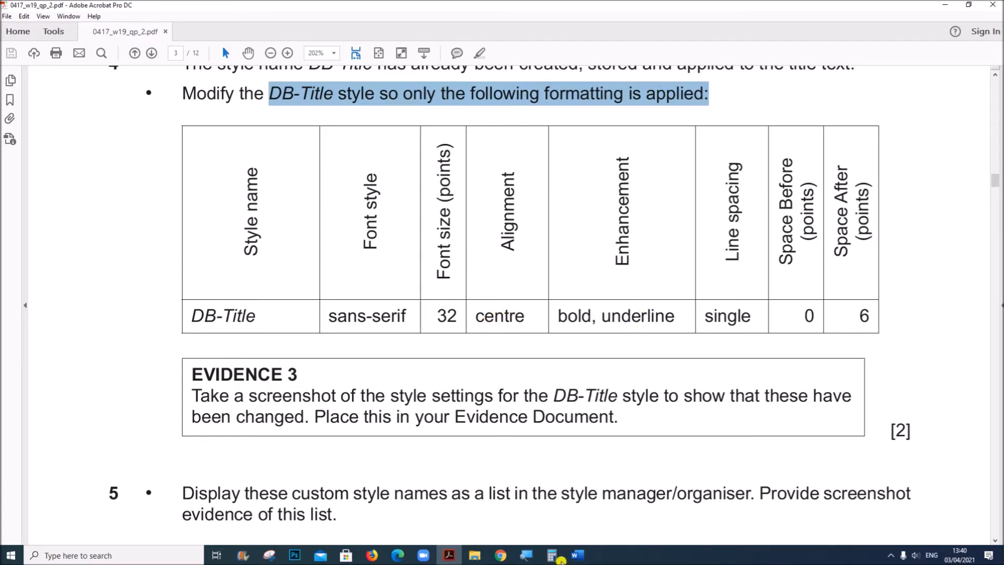
{"action": "mouse_move", "coordinate": [577, 556]}
{"action": "left_click", "coordinate": [669, 508]}
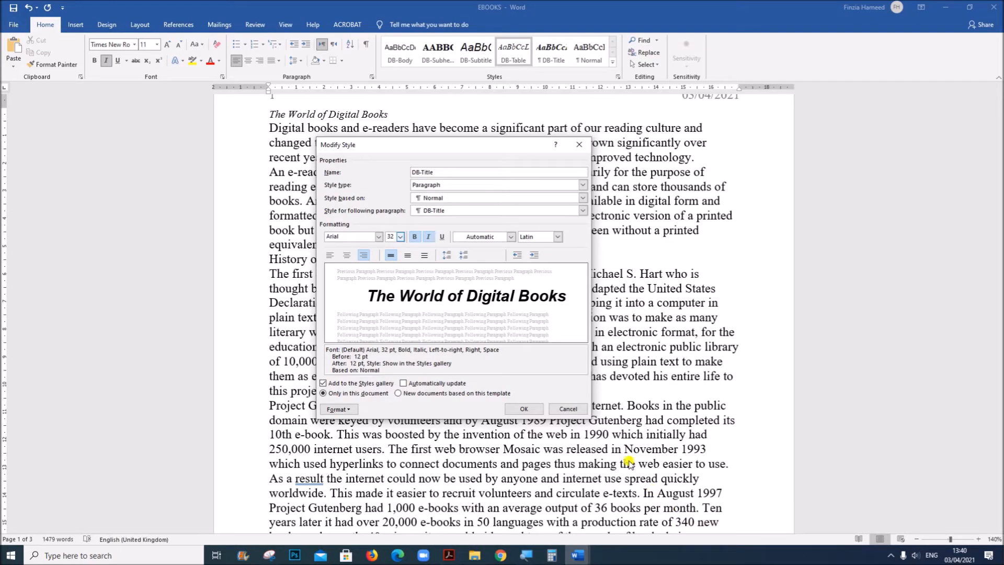
{"action": "left_click", "coordinate": [347, 255]}
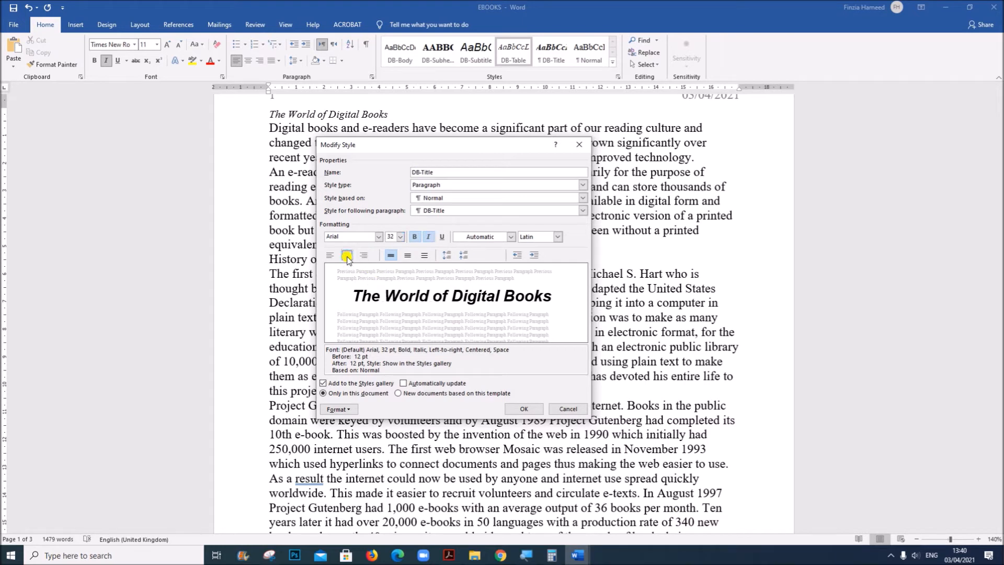
{"action": "left_click", "coordinate": [442, 236]}
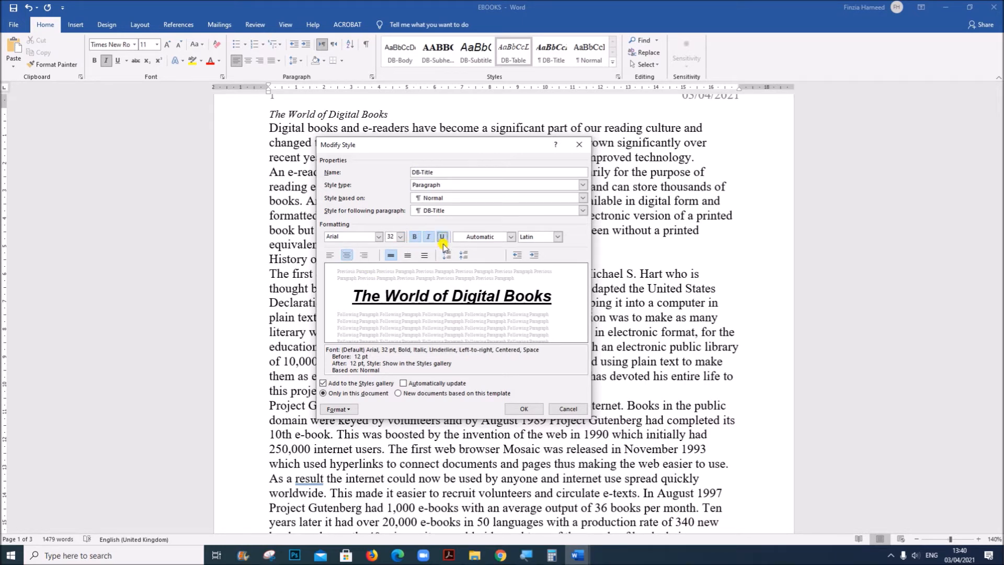
{"action": "left_click", "coordinate": [429, 237]}
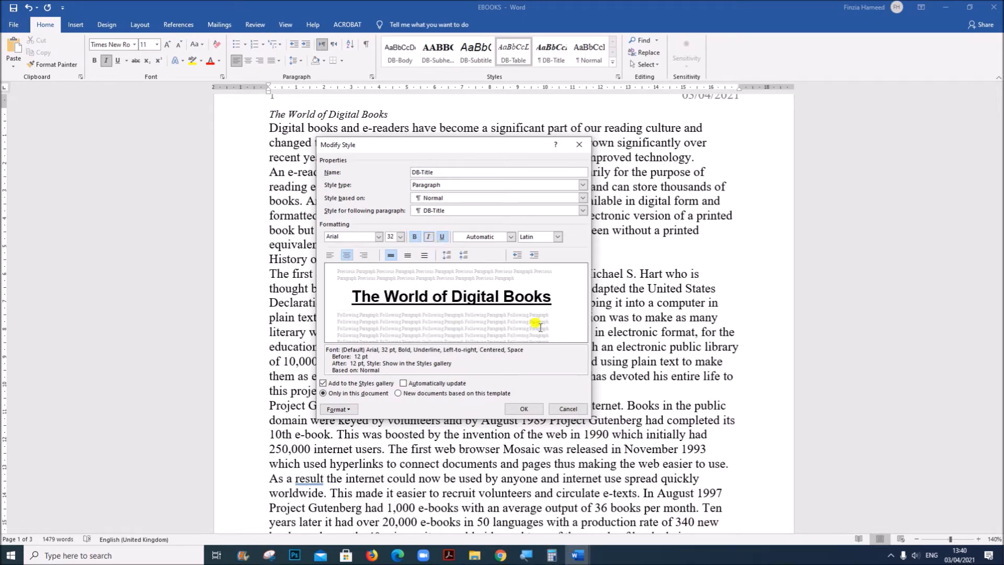
Check the required spacing in Acrobat, set DB-Title's paragraph spacing in Word to 0 pt before and 6 pt after, and save the style
{"action": "left_click", "coordinate": [448, 555]}
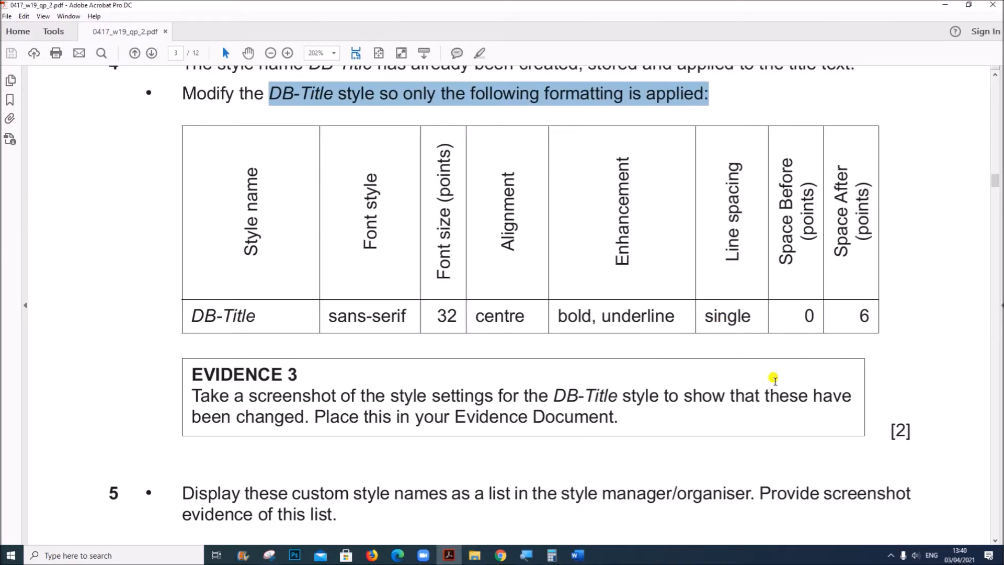
{"action": "left_click", "coordinate": [577, 555]}
{"action": "left_click", "coordinate": [630, 531]}
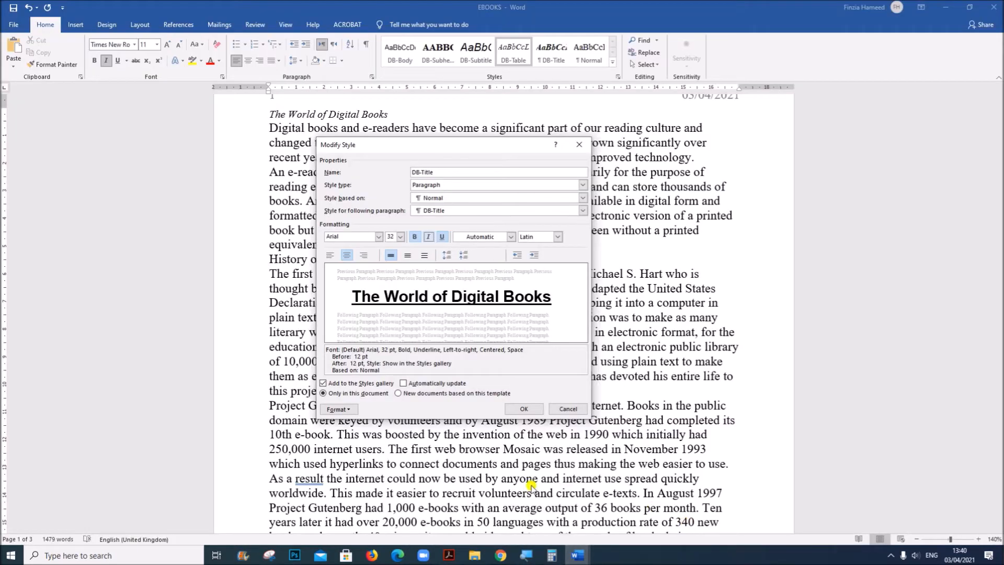
{"action": "left_click", "coordinate": [339, 408]}
{"action": "left_click", "coordinate": [337, 434]}
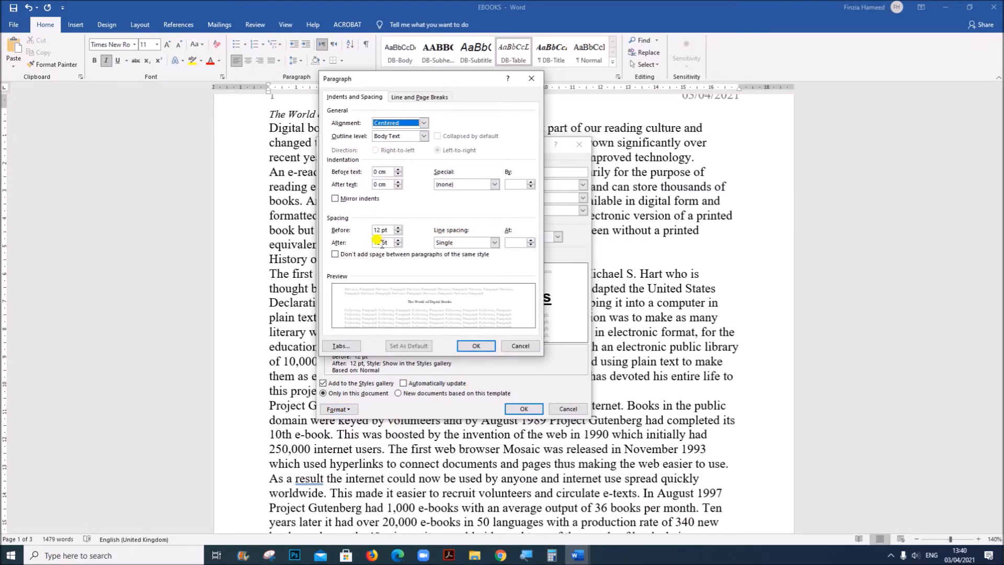
{"action": "left_click_drag", "start_coordinate": [380, 230], "coordinate": [365, 231]}
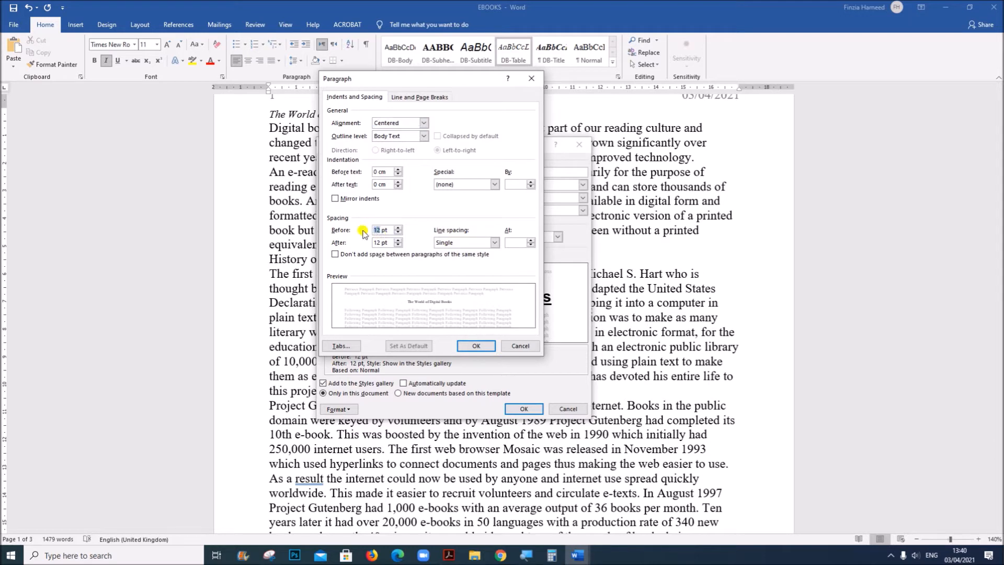
{"action": "double_click", "coordinate": [377, 242]}
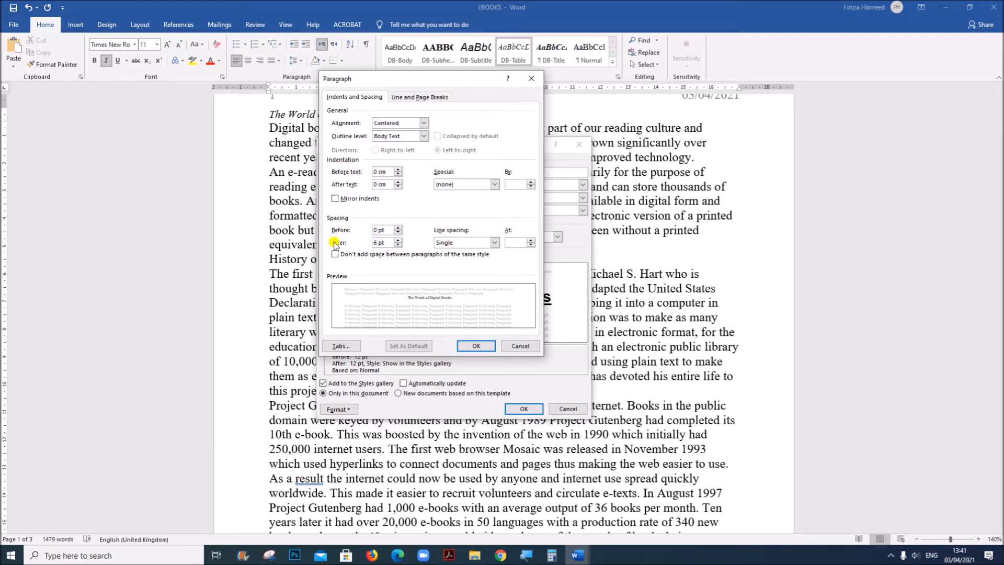
{"action": "left_click", "coordinate": [476, 346]}
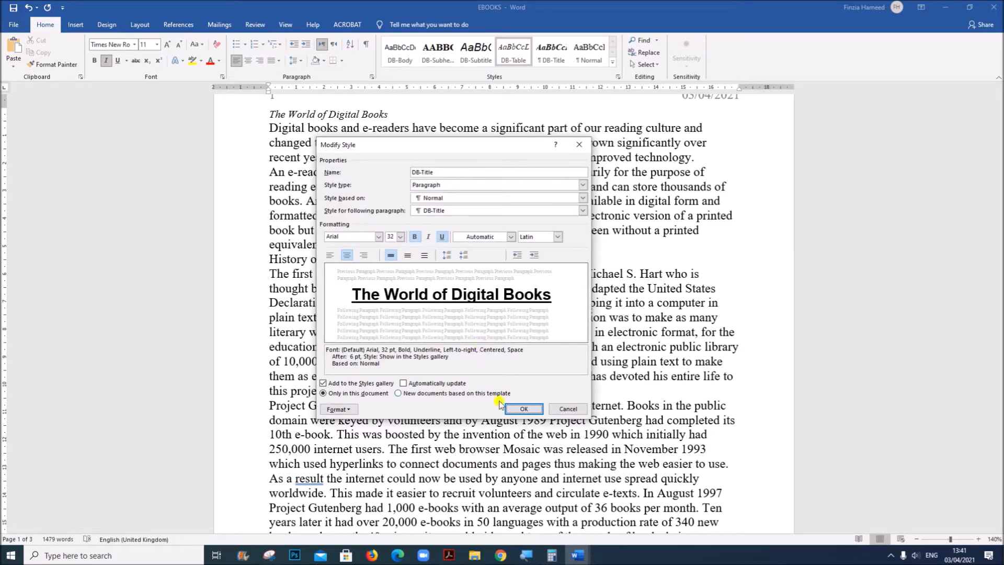
{"action": "left_click", "coordinate": [523, 408]}
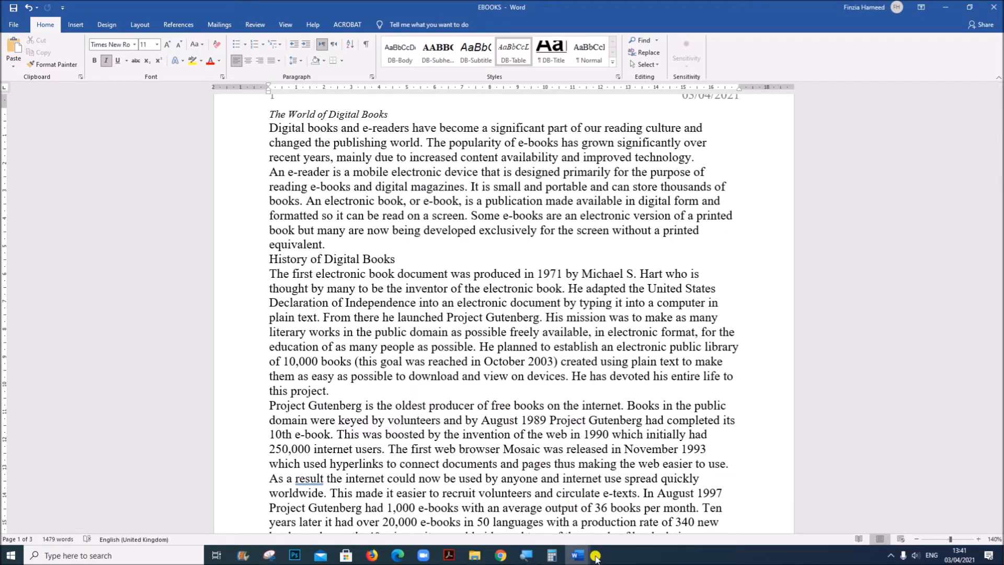
Switch to the Acrobat question paper and read the EVIDENCE 3 instructions and question 5 with EVIDENCE 4
{"action": "mouse_move", "coordinate": [459, 559]}
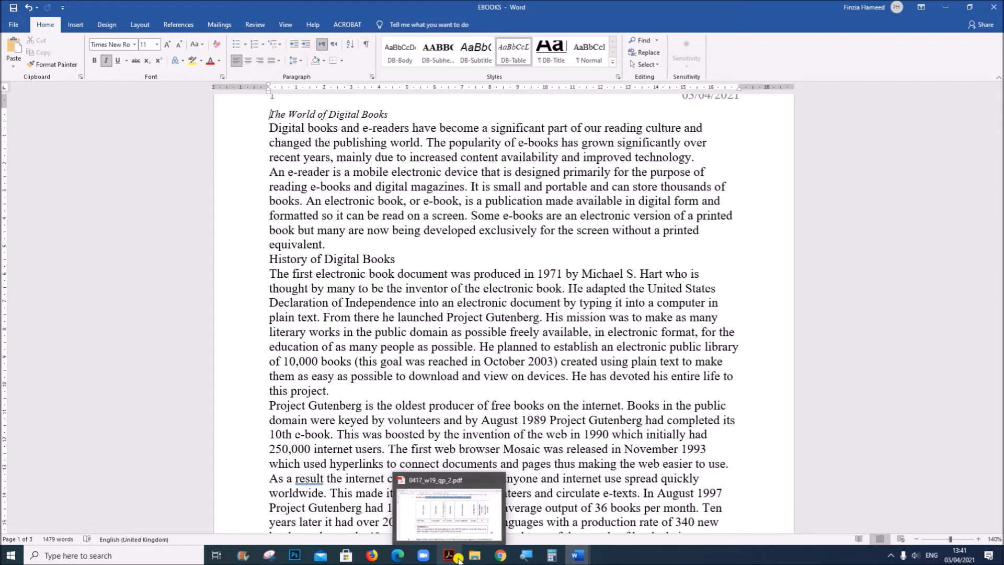
{"action": "left_click", "coordinate": [458, 558]}
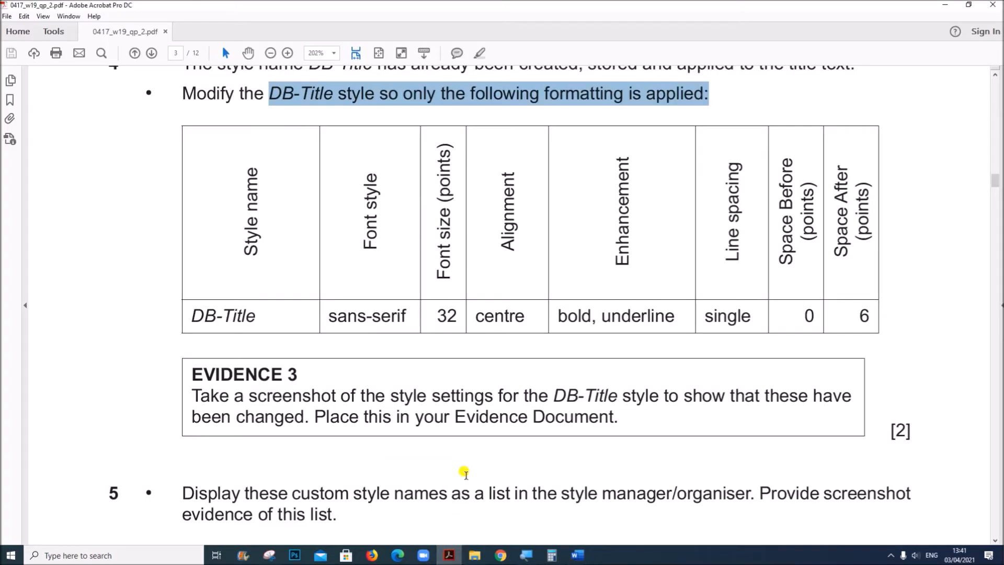
{"action": "scroll", "coordinate": [465, 470], "scroll_direction": "down", "scroll_amount": 1}
{"action": "scroll", "coordinate": [465, 469], "scroll_direction": "down", "scroll_amount": 3}
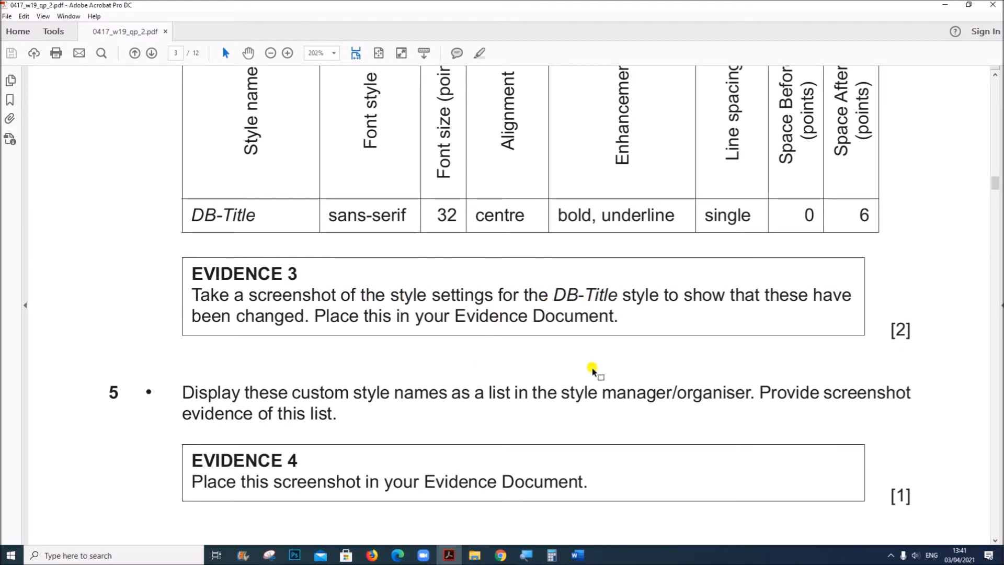
Return to the EBOOKS document in Word and reopen the DB-Title style's modification settings
{"action": "mouse_move", "coordinate": [577, 556]}
{"action": "left_click", "coordinate": [670, 494]}
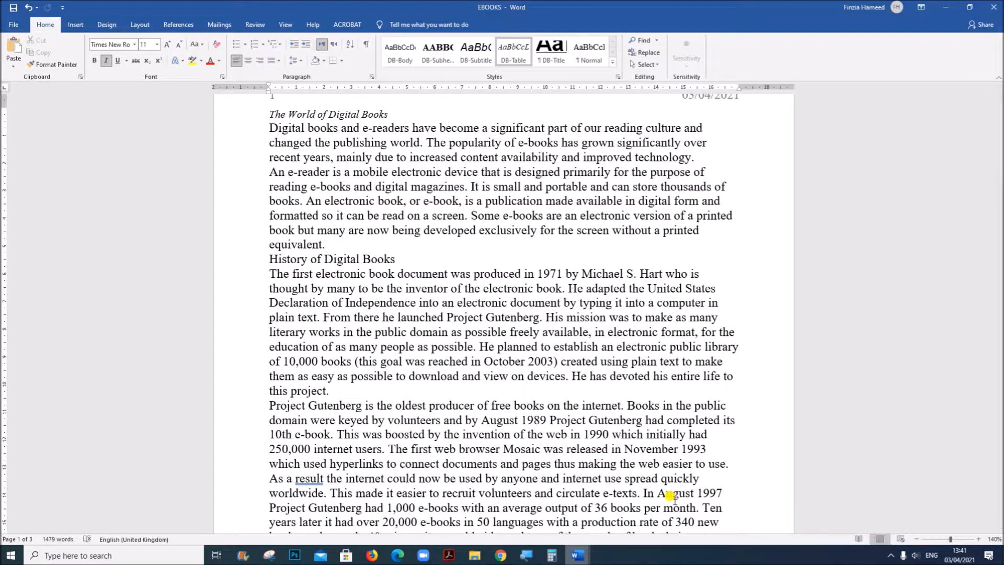
{"action": "right_click", "coordinate": [554, 58]}
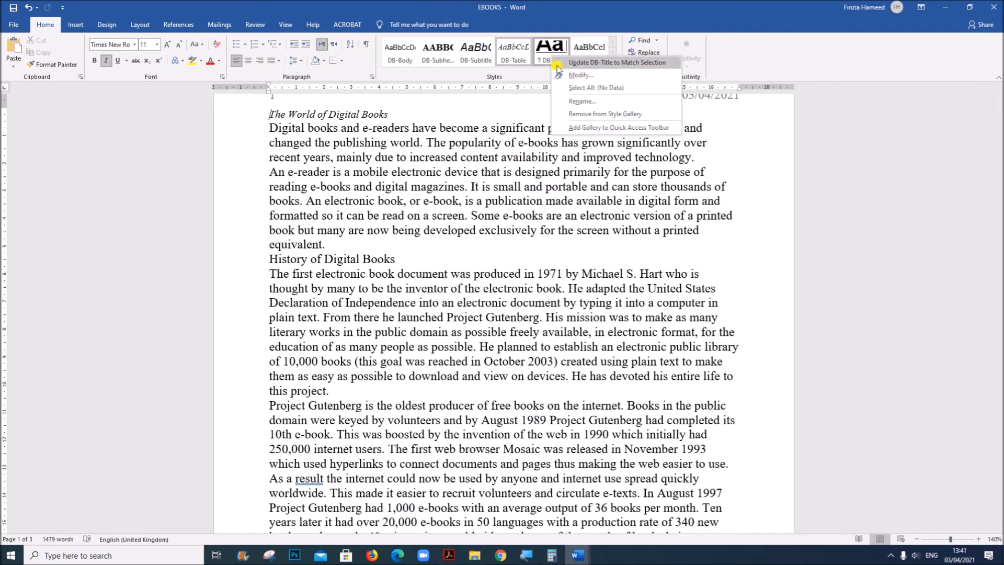
{"action": "left_click", "coordinate": [580, 75]}
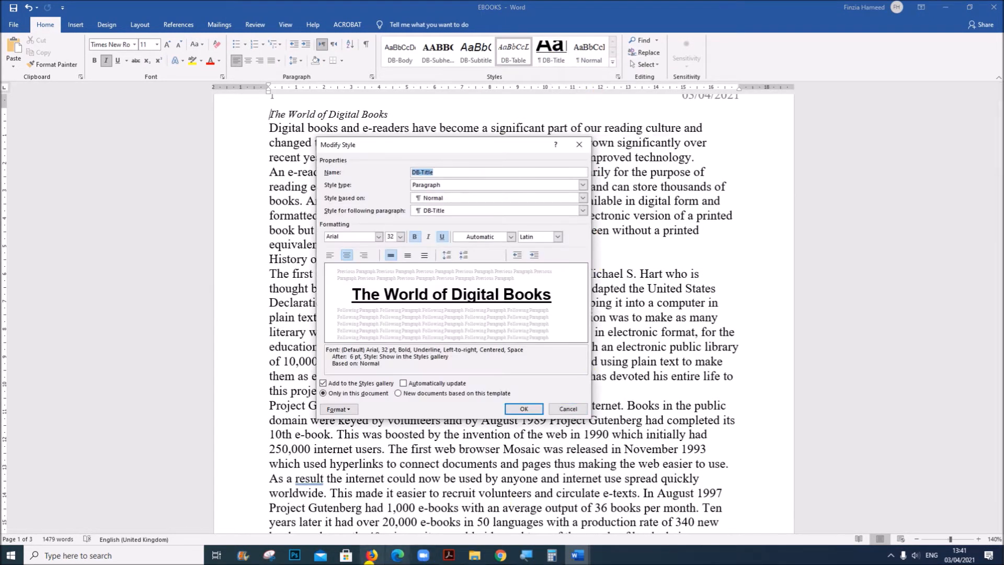
Capture the DB-Title Modify Style dialog with the Snipping Tool and return to the EBOOKS document in Word
{"action": "left_click", "coordinate": [269, 555]}
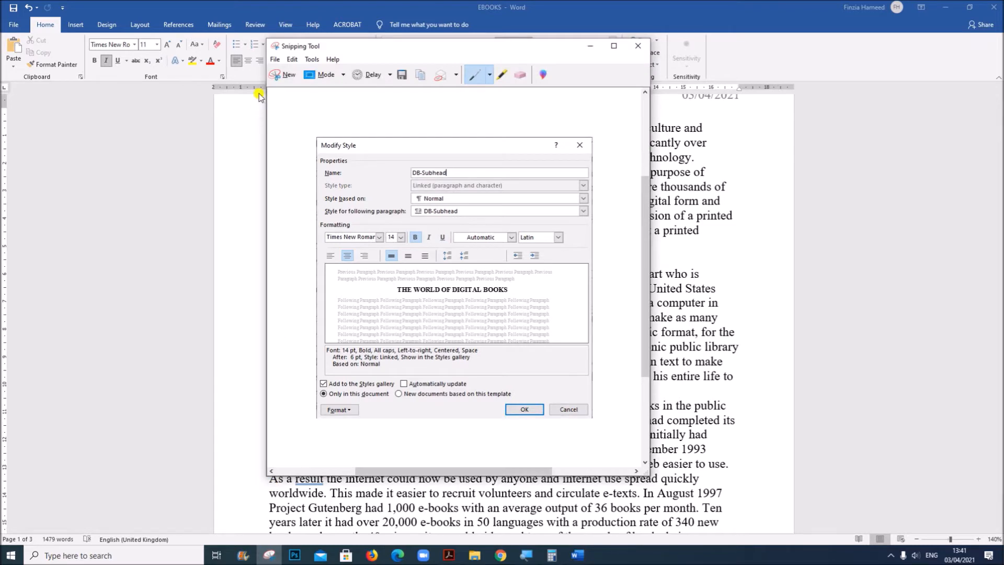
{"action": "left_click", "coordinate": [284, 75]}
{"action": "left_click_drag", "start_coordinate": [316, 135], "coordinate": [591, 421]}
{"action": "mouse_move", "coordinate": [577, 554]}
{"action": "left_click", "coordinate": [574, 529]}
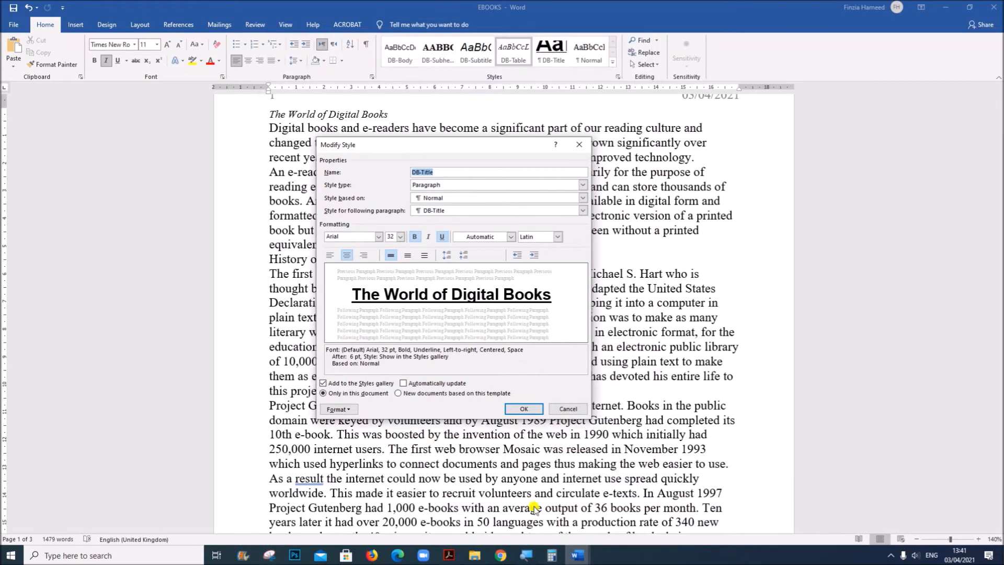
Confirm the DB-Title style settings, switch to the N219EVIDENCE1234 document and paste the captured screenshot under EVIDENCE 3
{"action": "left_click", "coordinate": [523, 409]}
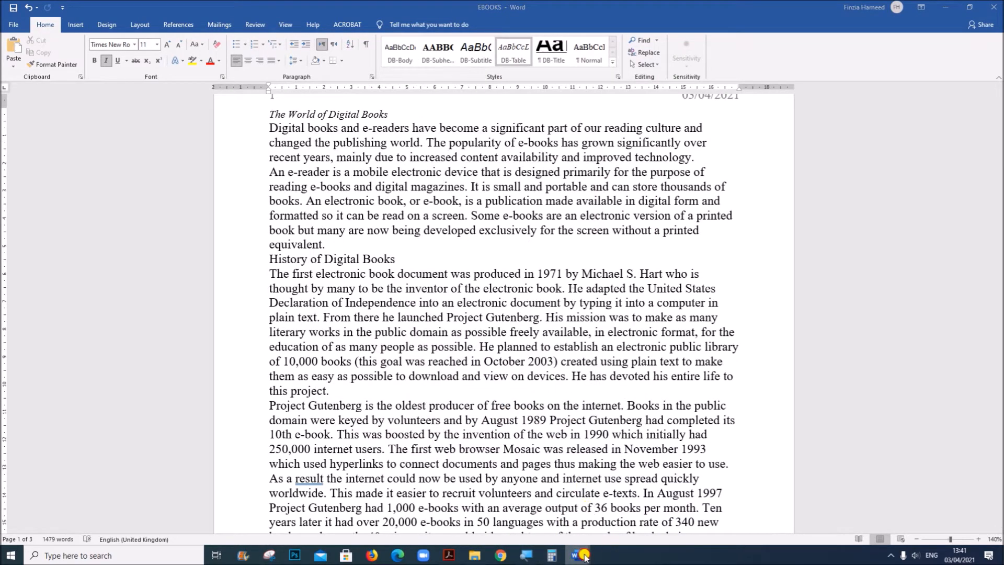
{"action": "mouse_move", "coordinate": [577, 554]}
{"action": "left_click", "coordinate": [577, 502]}
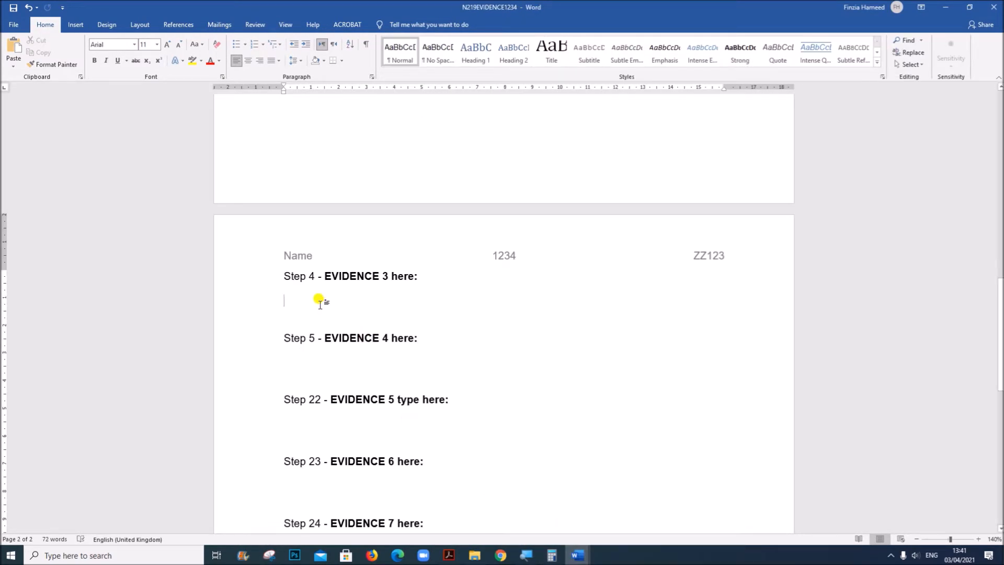
{"action": "key", "text": "ctrl+v"}
Switch to the Acrobat question paper, review question 4 and read question 5 about listing the custom style names
{"action": "mouse_move", "coordinate": [586, 557]}
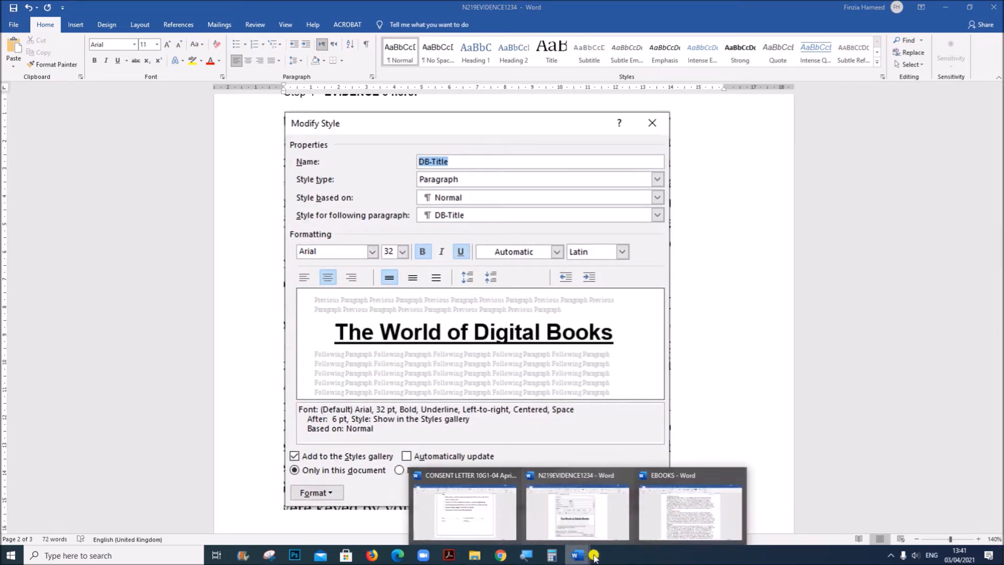
{"action": "left_click", "coordinate": [675, 528]}
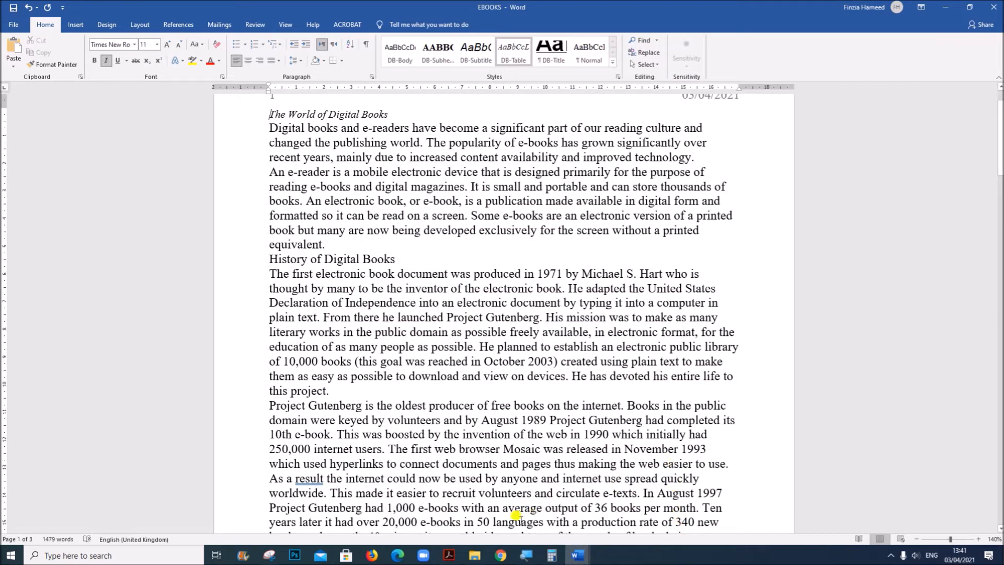
{"action": "left_click", "coordinate": [449, 555]}
{"action": "scroll", "coordinate": [459, 467], "scroll_direction": "up", "scroll_amount": 3}
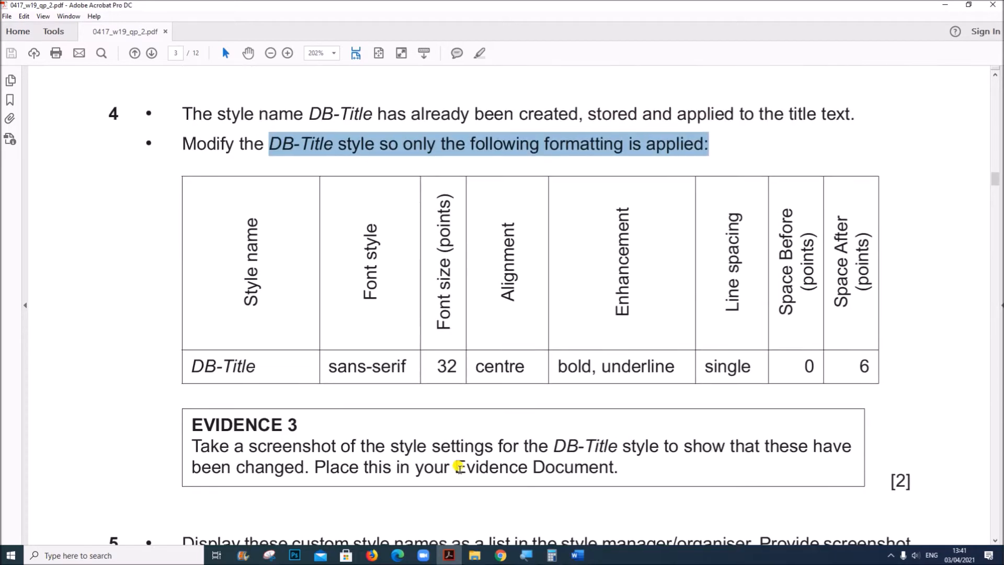
{"action": "scroll", "coordinate": [459, 467], "scroll_direction": "up", "scroll_amount": 1}
{"action": "scroll", "coordinate": [459, 468], "scroll_direction": "down", "scroll_amount": 4}
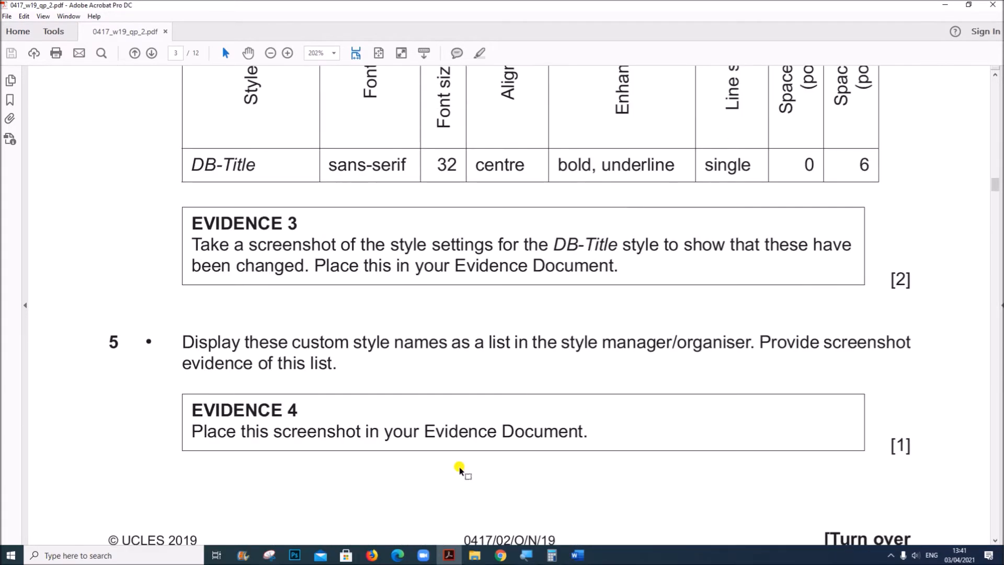
{"action": "scroll", "coordinate": [459, 468], "scroll_direction": "down", "scroll_amount": 3}
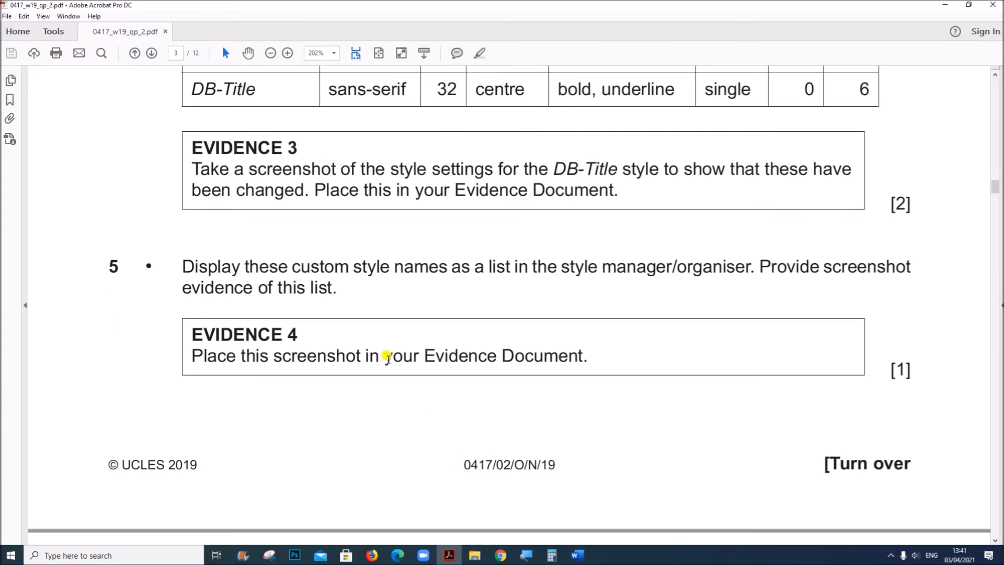
{"action": "left_click_drag", "start_coordinate": [181, 261], "coordinate": [316, 291]}
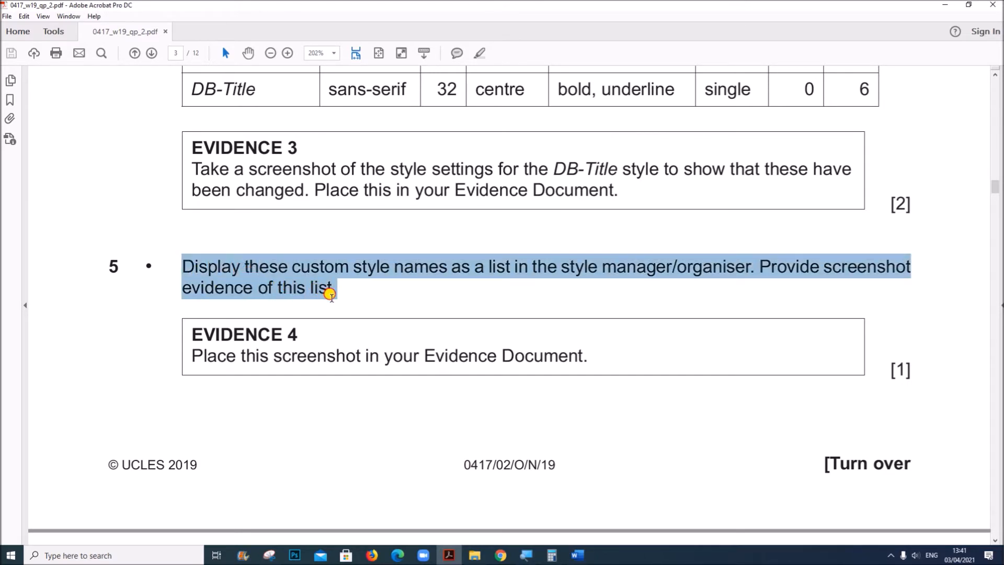
Return to the EBOOKS document in Word, display the Styles list and enlarge it to show all the DB style names
{"action": "left_click", "coordinate": [577, 554]}
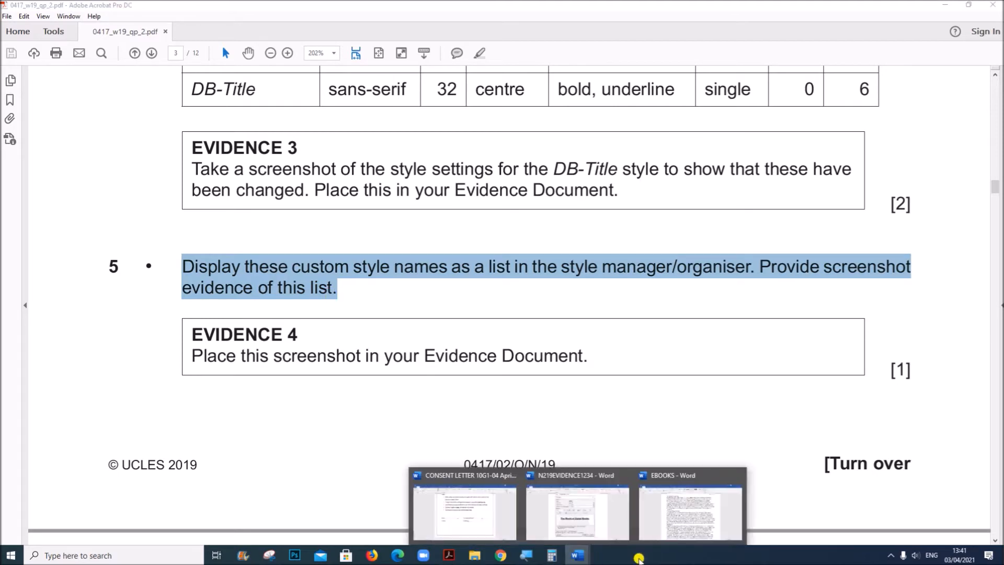
{"action": "left_click", "coordinate": [691, 523]}
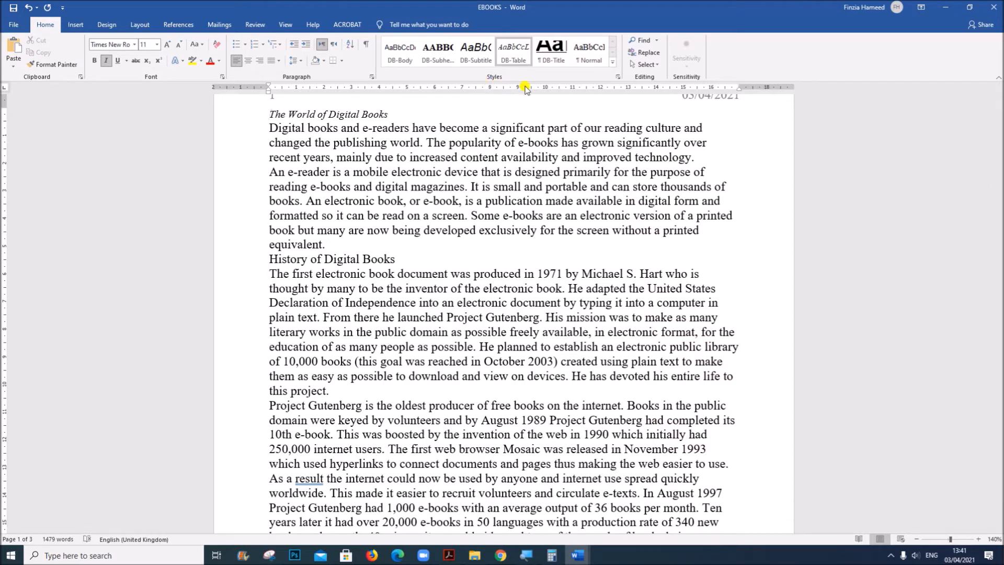
{"action": "left_click", "coordinate": [617, 78]}
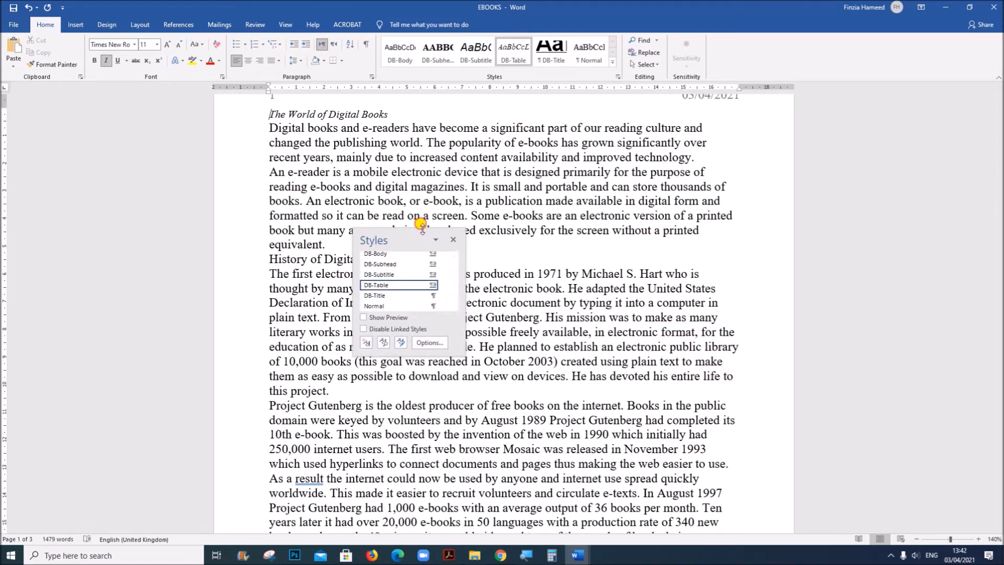
{"action": "left_click_drag", "start_coordinate": [426, 229], "coordinate": [426, 175]}
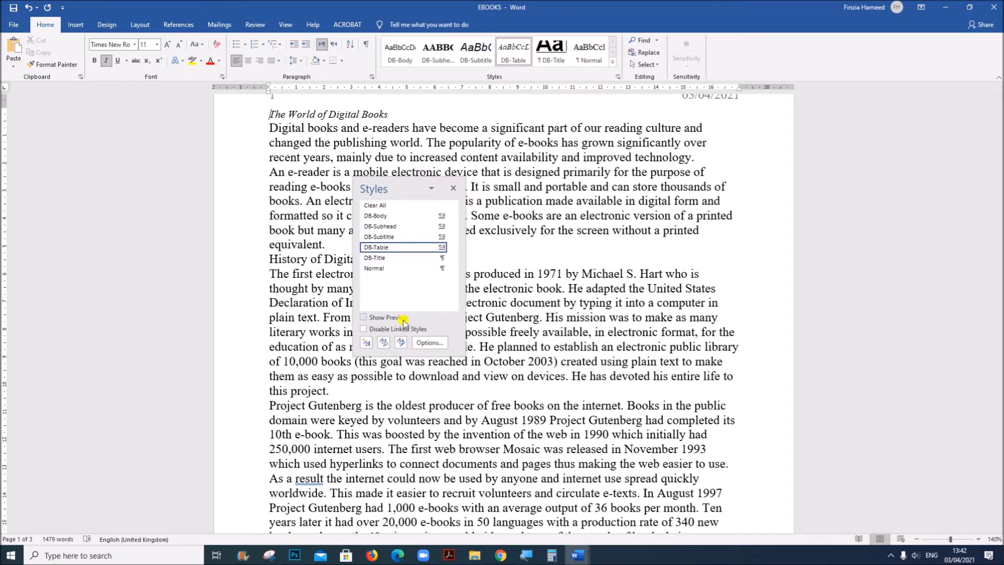
Capture the Styles list showing the custom style names with the Snipping Tool
{"action": "left_click", "coordinate": [269, 555]}
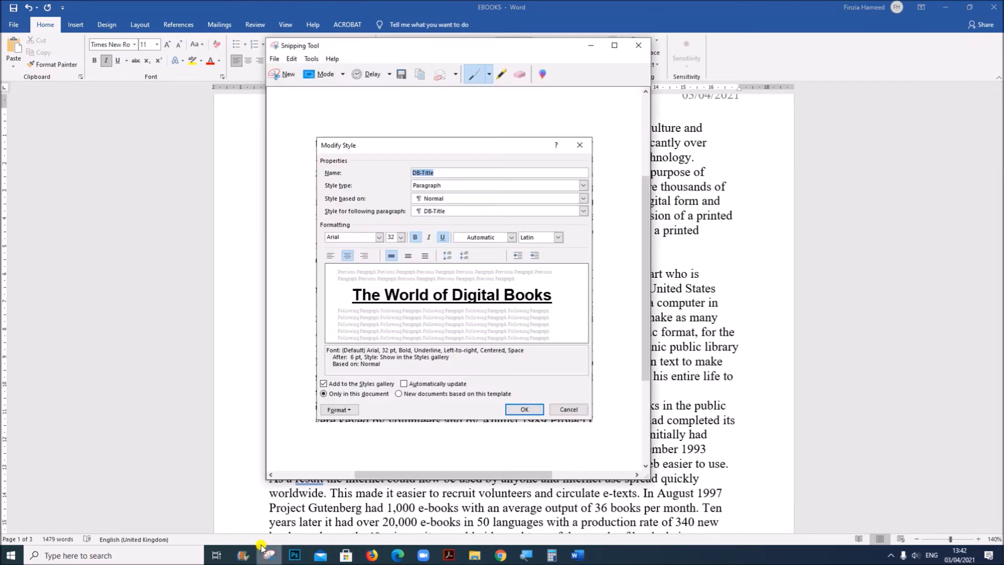
{"action": "left_click", "coordinate": [280, 75]}
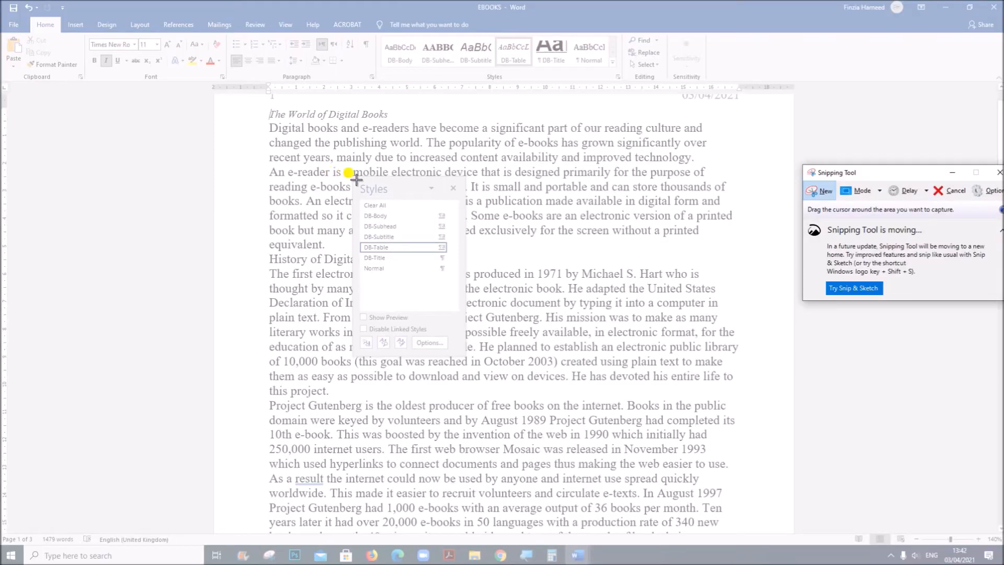
{"action": "left_click_drag", "start_coordinate": [353, 174], "coordinate": [465, 355]}
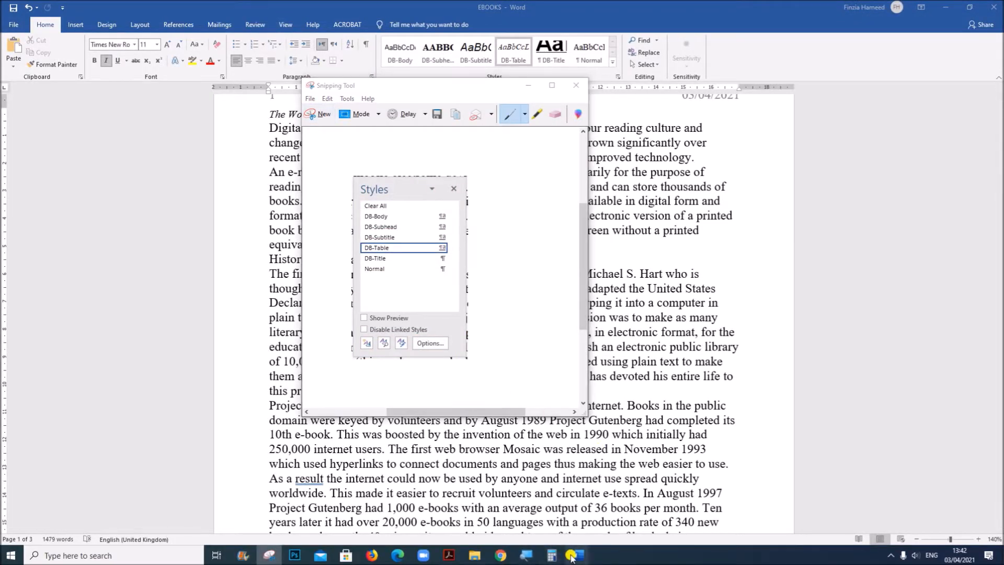
Switch to the N219EVIDENCE1234 document in Word and paste the Styles list screenshot under EVIDENCE 4
{"action": "mouse_move", "coordinate": [584, 554]}
{"action": "left_click", "coordinate": [577, 511]}
{"action": "scroll", "coordinate": [433, 332], "scroll_direction": "down", "scroll_amount": 5}
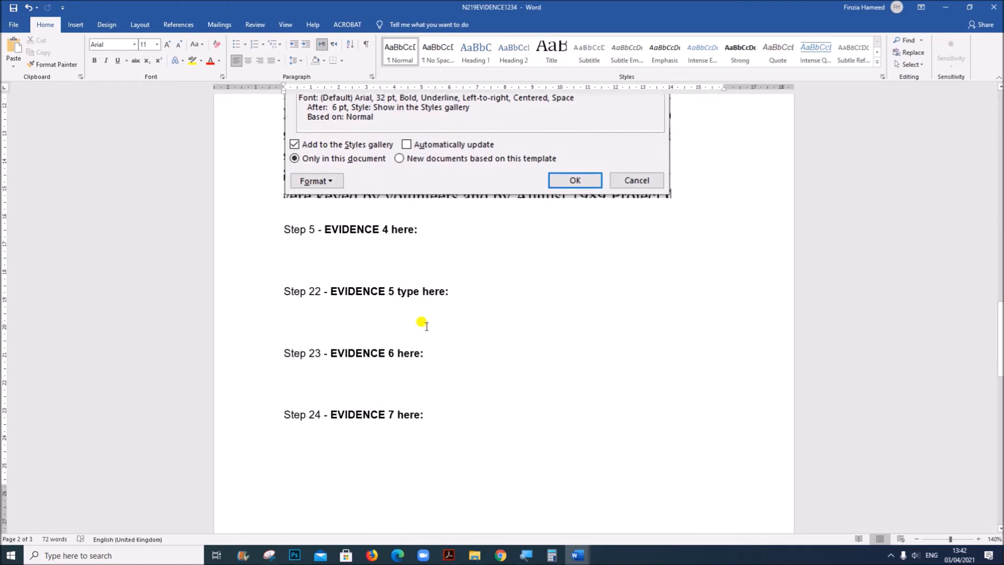
{"action": "left_click", "coordinate": [307, 254]}
{"action": "key", "text": "ctrl+v"}
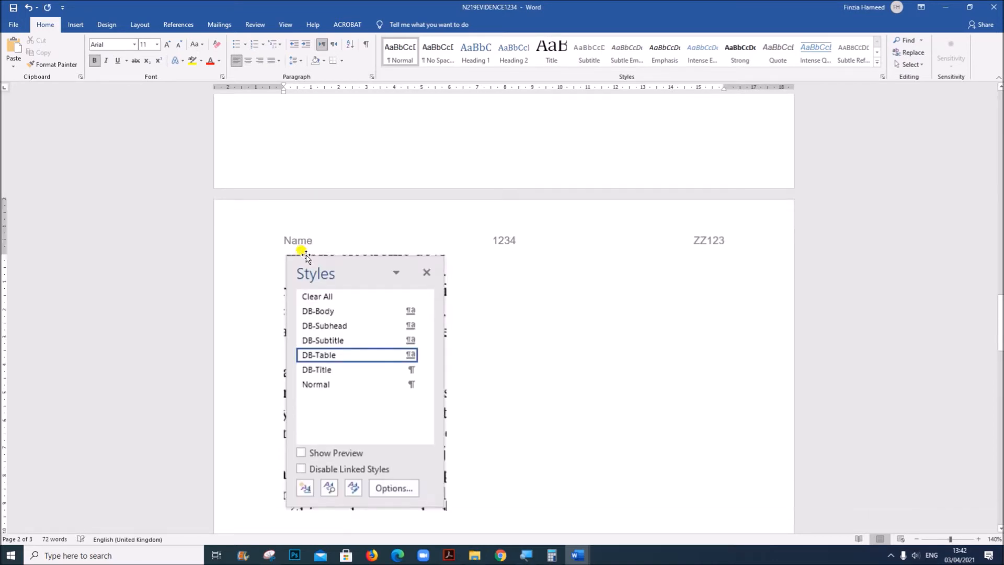
Shrink the DB-Title Modify Style screenshot under EVIDENCE 3 slightly and place the cursor under EVIDENCE 5
{"action": "scroll", "coordinate": [345, 298], "scroll_direction": "up", "scroll_amount": 5}
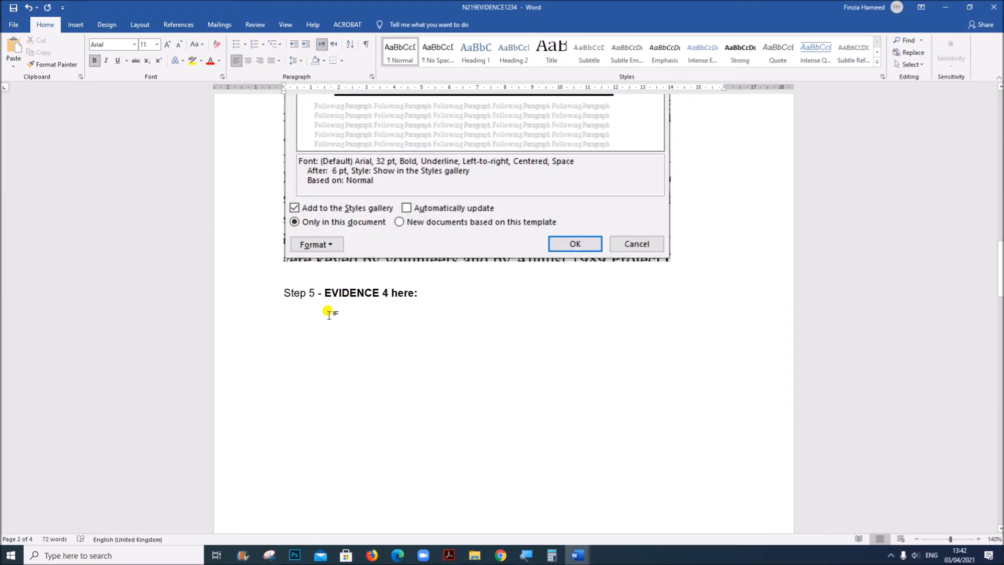
{"action": "left_click", "coordinate": [353, 234]}
{"action": "left_click_drag", "start_coordinate": [670, 260], "coordinate": [642, 220]}
{"action": "scroll", "coordinate": [634, 386], "scroll_direction": "down", "scroll_amount": 10}
{"action": "scroll", "coordinate": [634, 385], "scroll_direction": "down", "scroll_amount": 3}
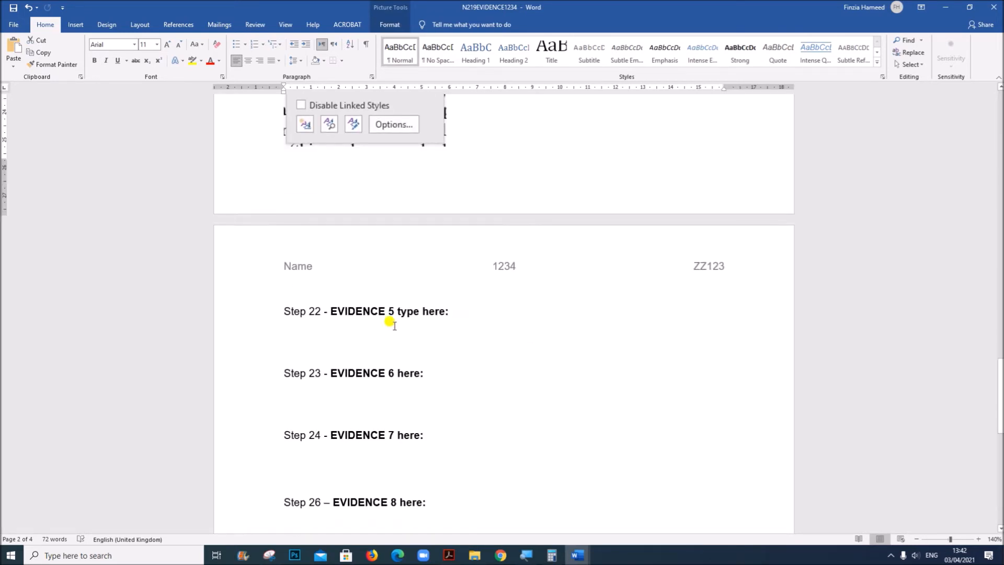
{"action": "left_click", "coordinate": [361, 325]}
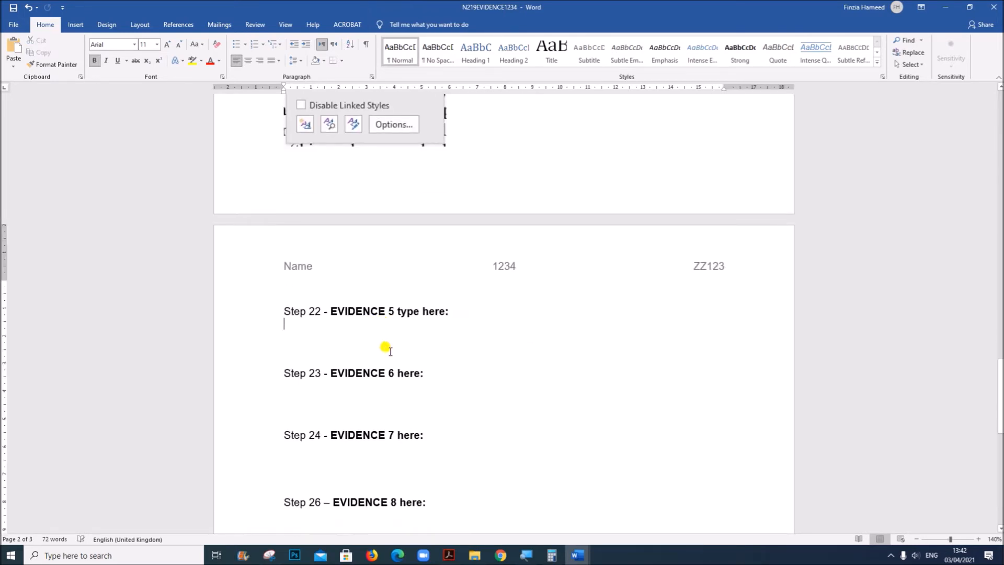
Switch to the Acrobat question paper and read question 6 about adding the "Report by:" subtitle below the title
{"action": "left_click", "coordinate": [448, 555]}
{"action": "scroll", "coordinate": [516, 446], "scroll_direction": "down", "scroll_amount": 6}
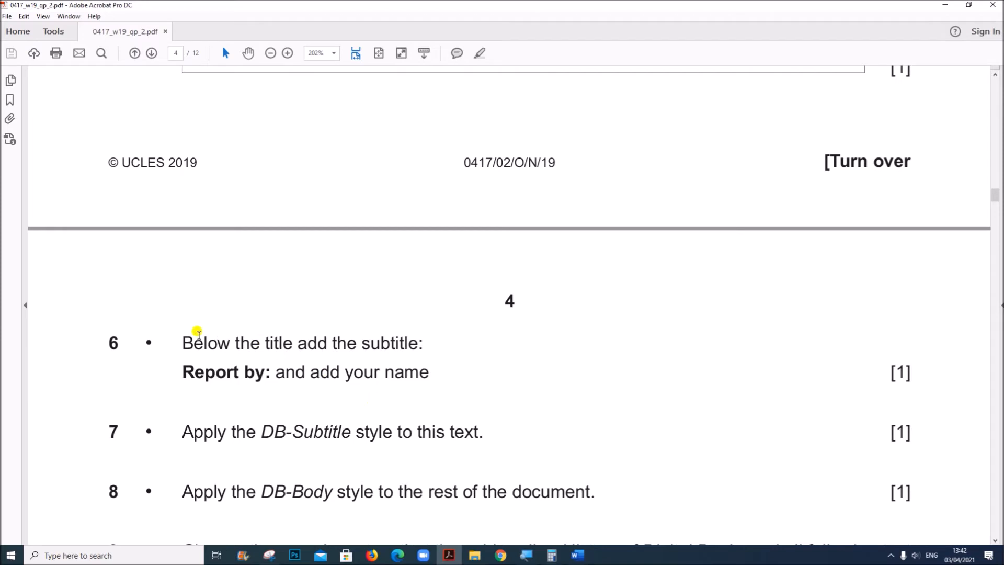
{"action": "left_click_drag", "start_coordinate": [185, 338], "coordinate": [421, 370]}
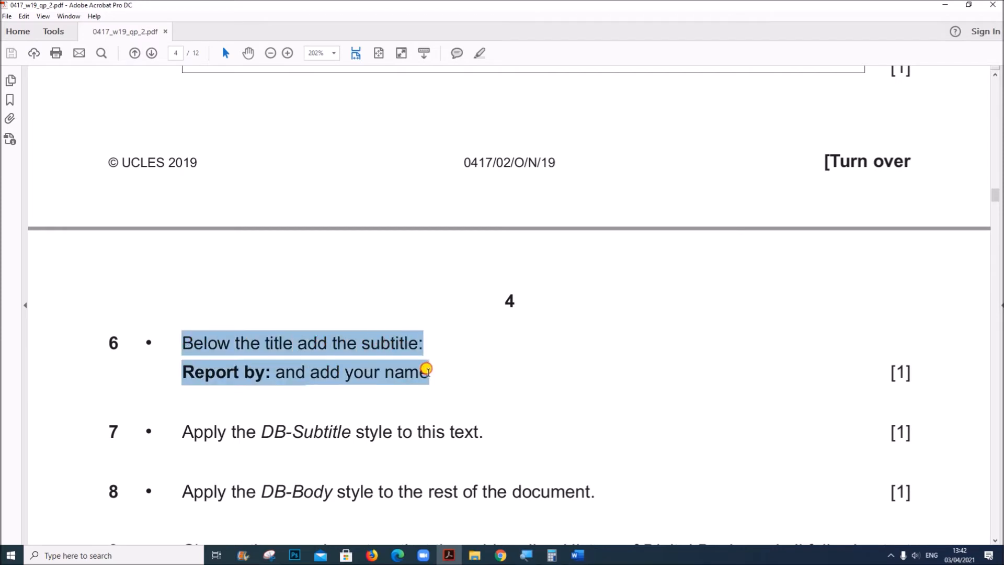
Return to the EBOOKS document in Word, apply the DB-Title style to "The World of Digital Books" and insert an empty line below it
{"action": "mouse_move", "coordinate": [585, 558]}
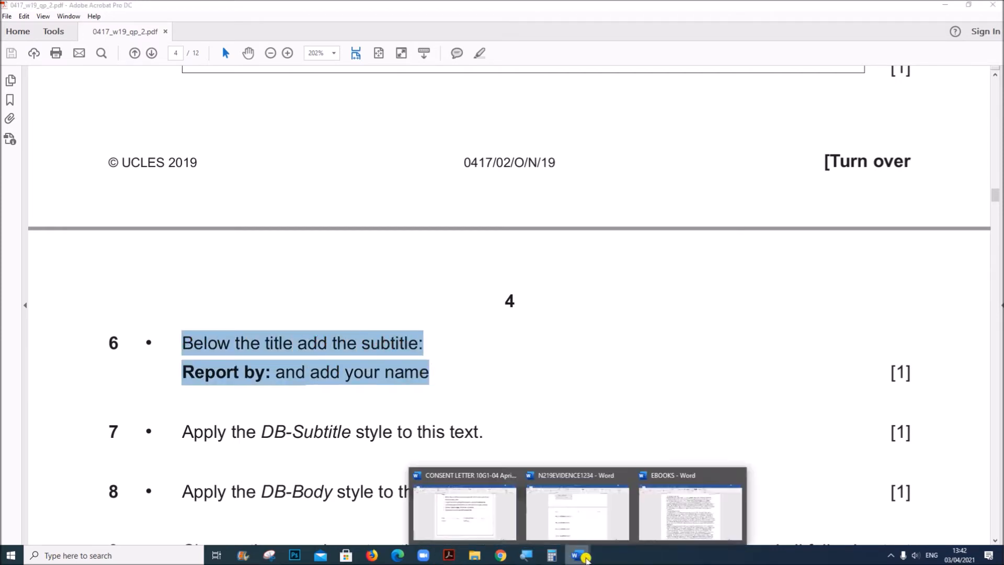
{"action": "left_click", "coordinate": [686, 523]}
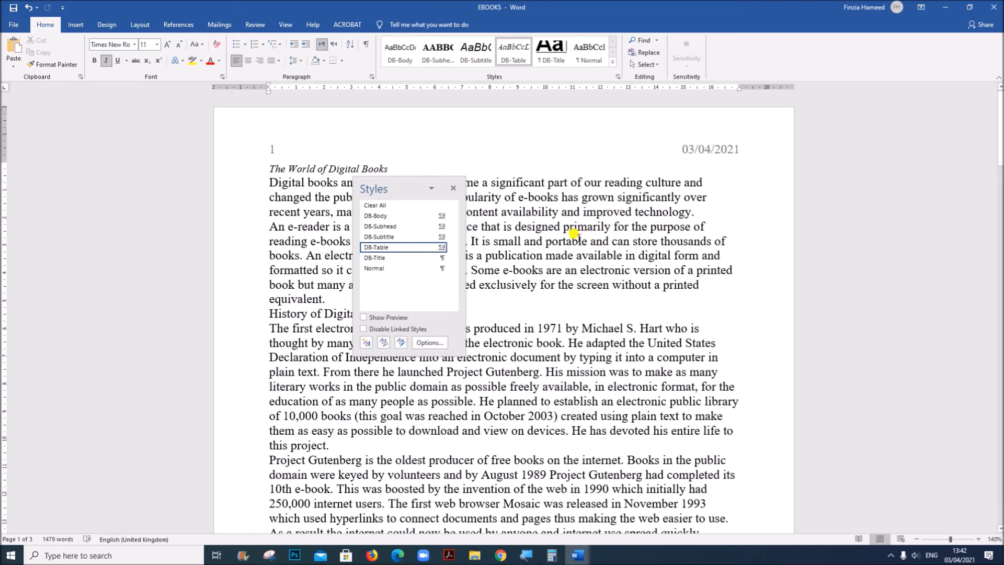
{"action": "left_click", "coordinate": [452, 187]}
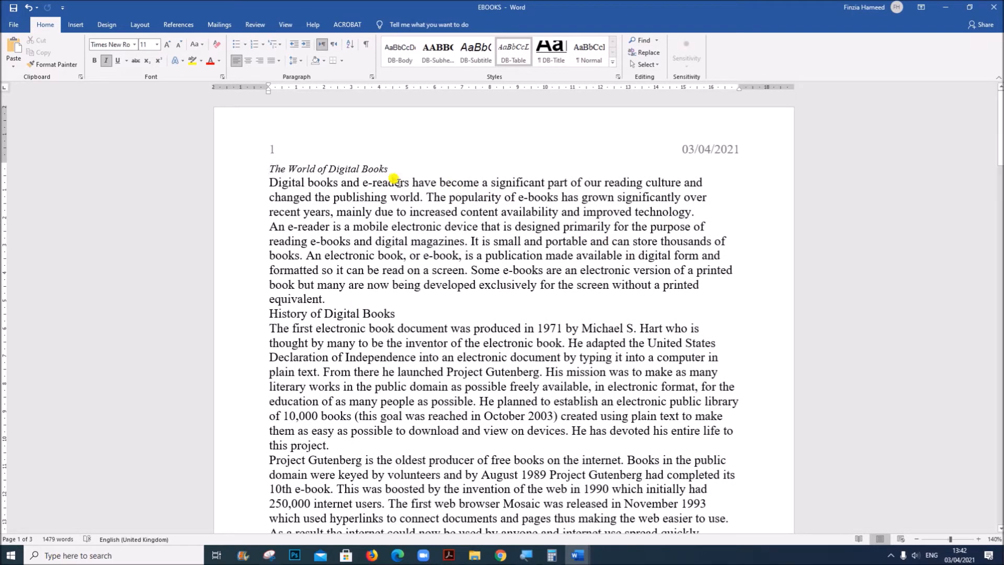
{"action": "left_click", "coordinate": [251, 173]}
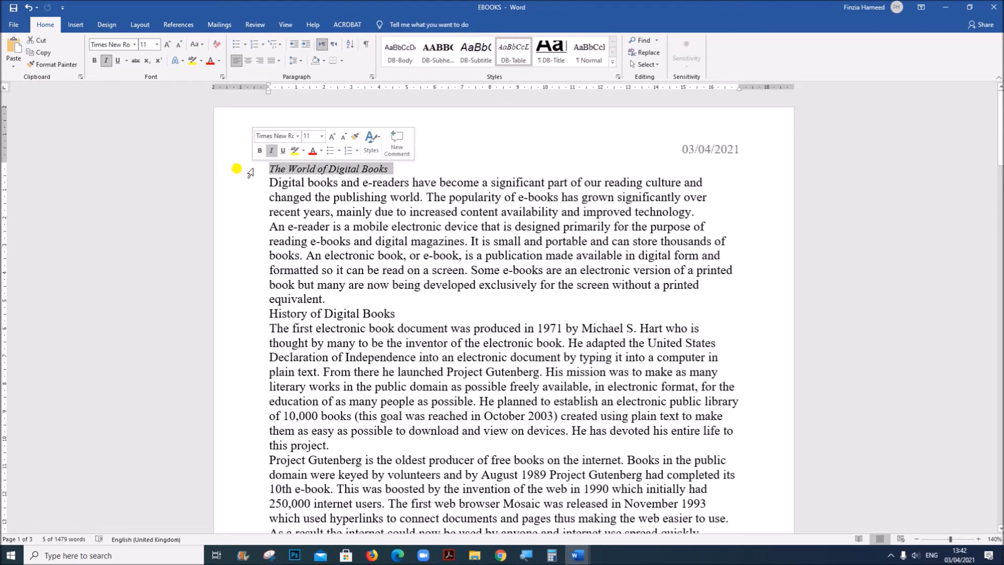
{"action": "left_click", "coordinate": [551, 52]}
{"action": "left_click", "coordinate": [578, 312]}
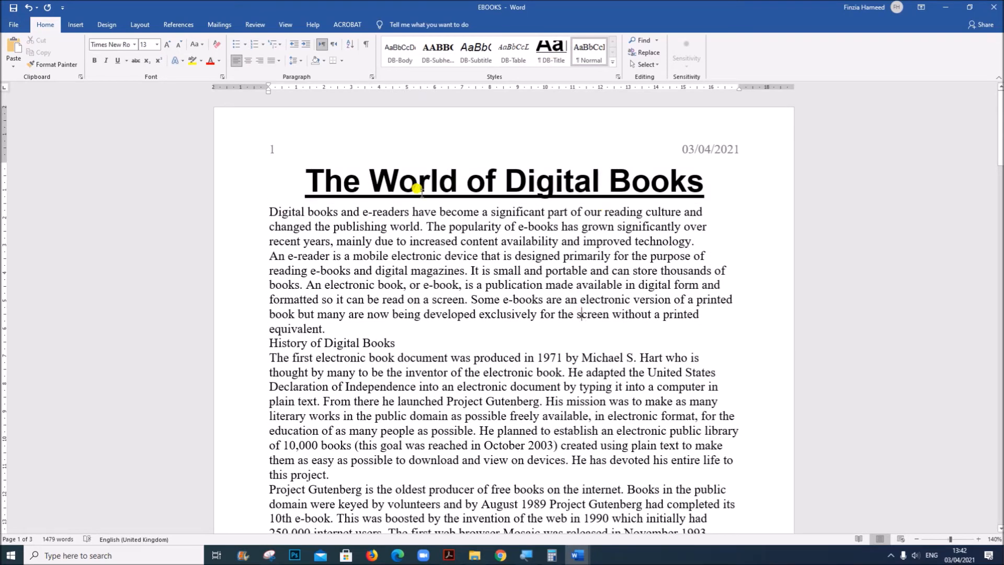
{"action": "key", "text": "Return"}
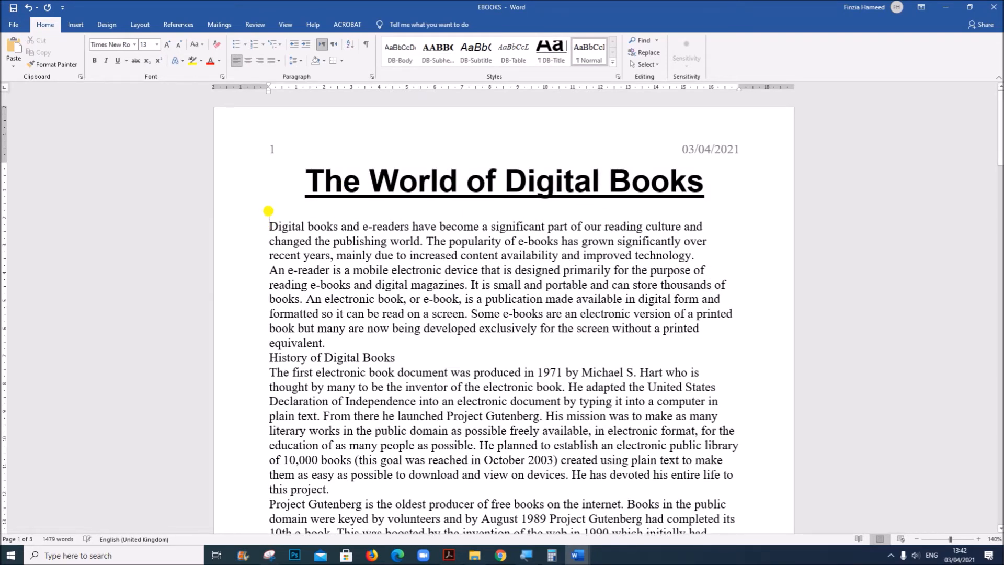
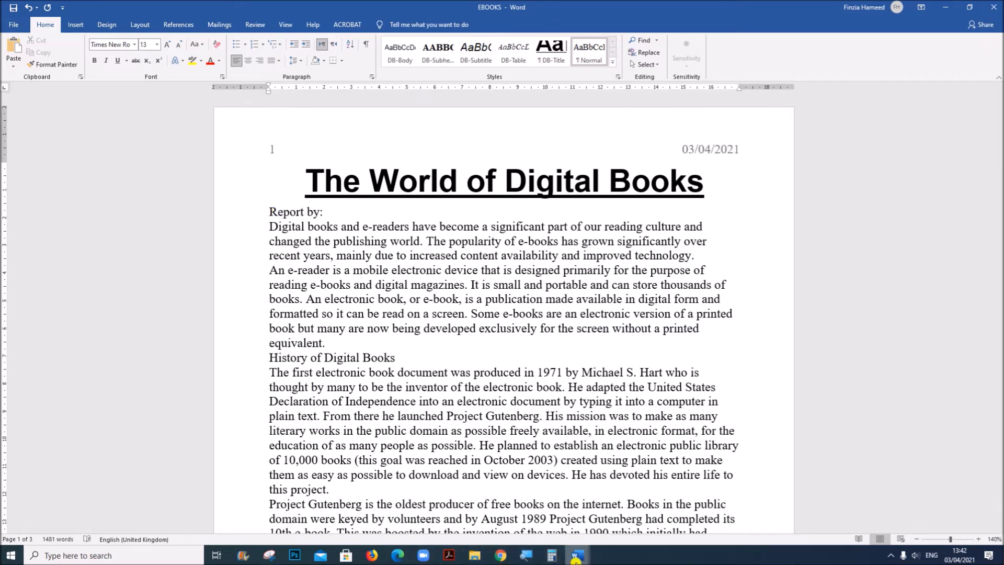
Switch to the Acrobat question paper and read question 7 about applying the DB-Subtitle style
{"action": "mouse_move", "coordinate": [583, 559]}
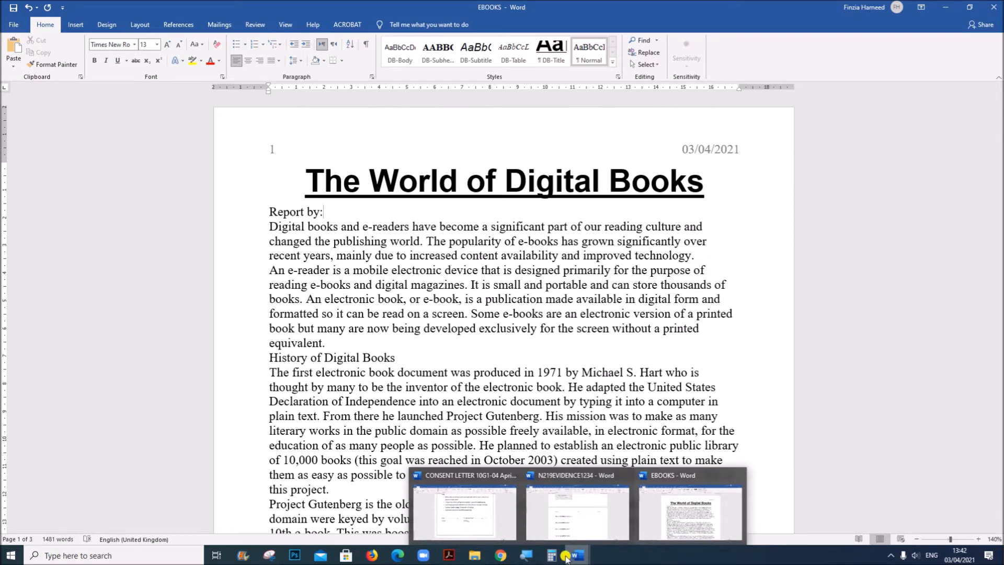
{"action": "left_click", "coordinate": [448, 555]}
{"action": "scroll", "coordinate": [432, 467], "scroll_direction": "down", "scroll_amount": 1}
{"action": "scroll", "coordinate": [431, 467], "scroll_direction": "down", "scroll_amount": 1}
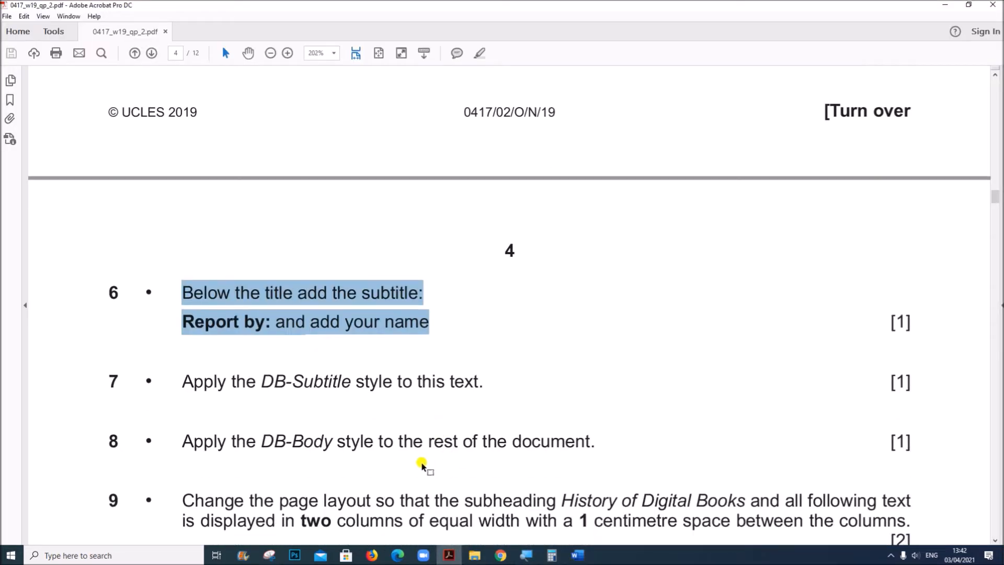
{"action": "left_click_drag", "start_coordinate": [220, 381], "coordinate": [481, 385]}
Return to the EBOOKS document in Word, add "Your Name" after "Report by:" and apply the DB-Subtitle style to that line
{"action": "mouse_move", "coordinate": [578, 554]}
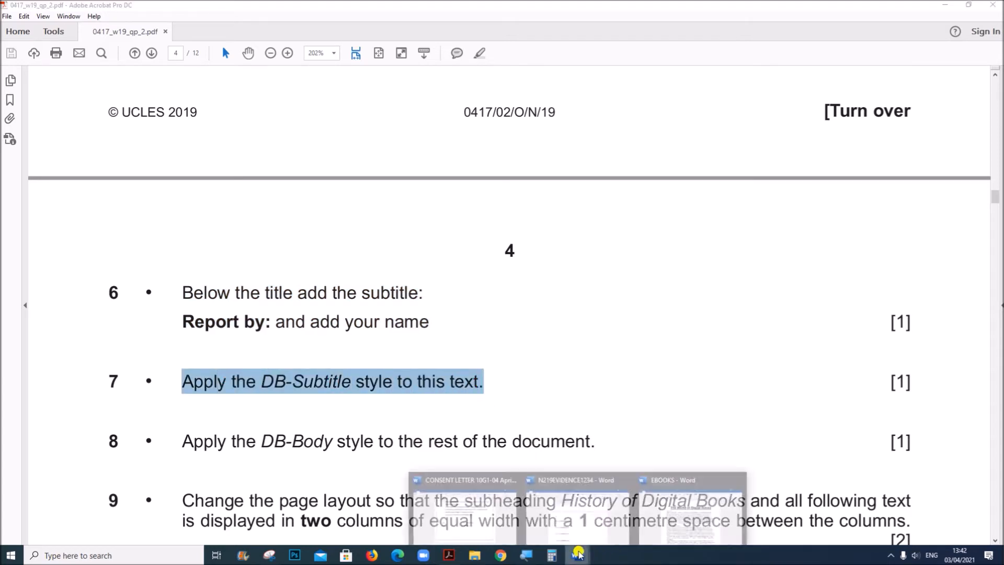
{"action": "left_click", "coordinate": [662, 518]}
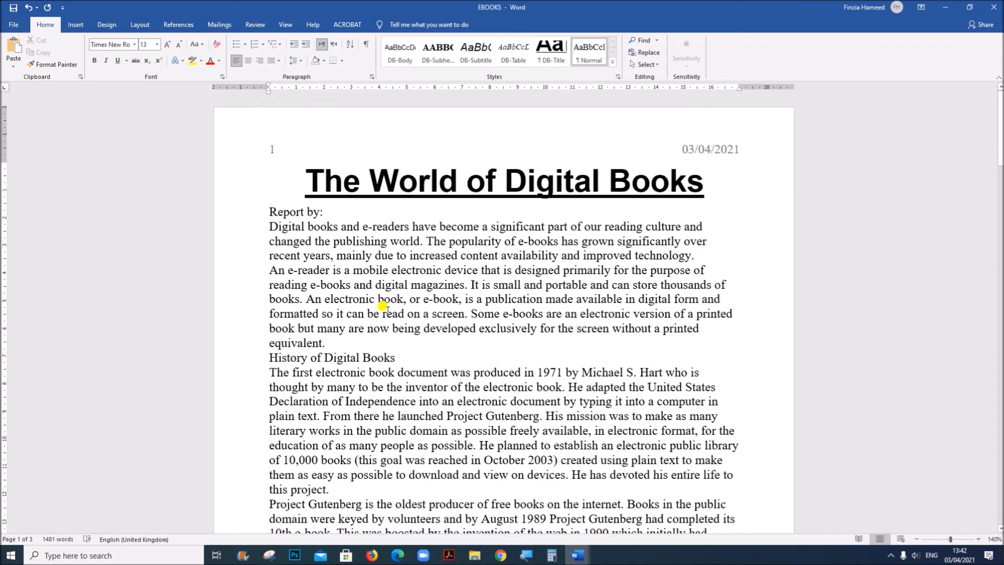
{"action": "type", "text": "Your Name"}
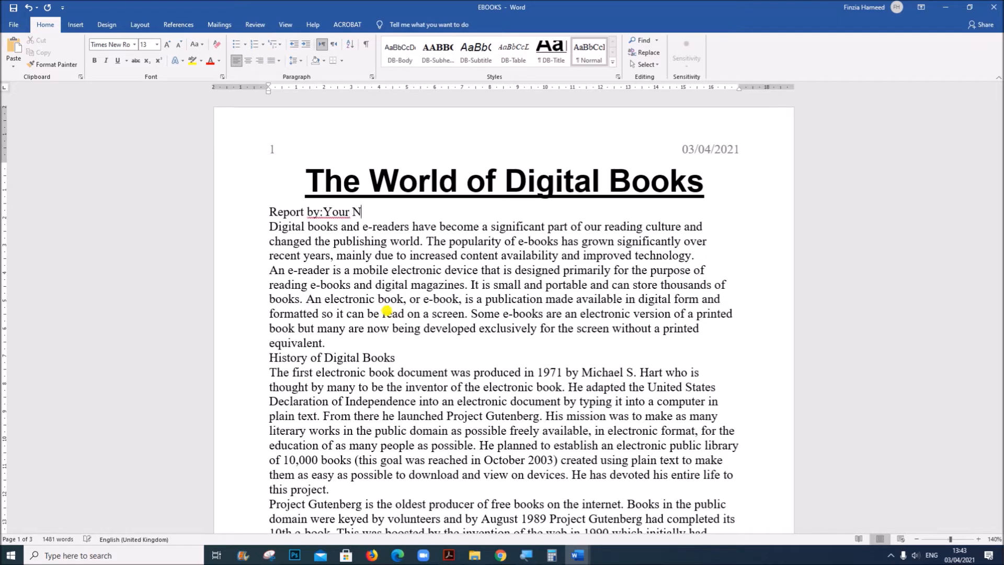
{"action": "left_click", "coordinate": [225, 213]}
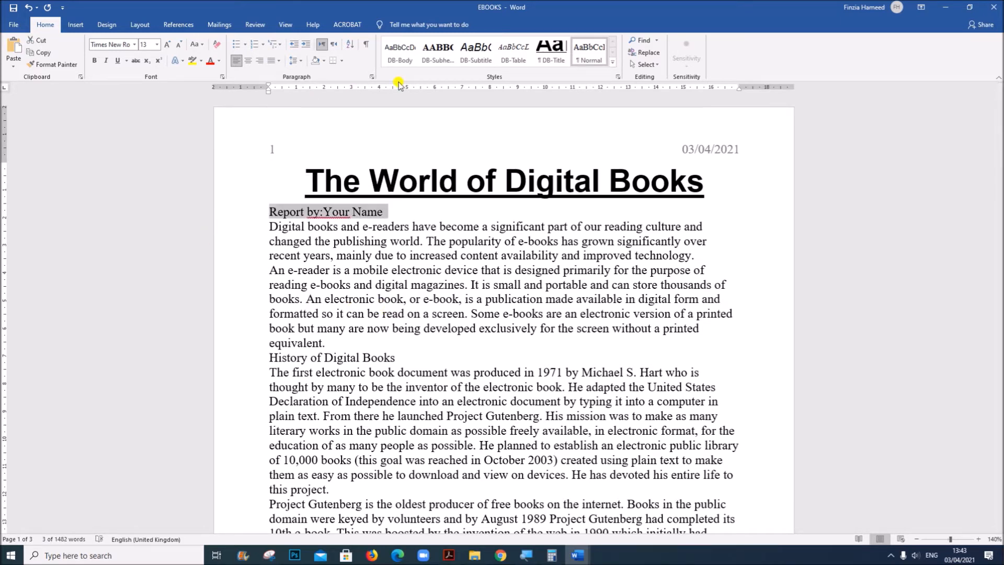
{"action": "left_click", "coordinate": [475, 52]}
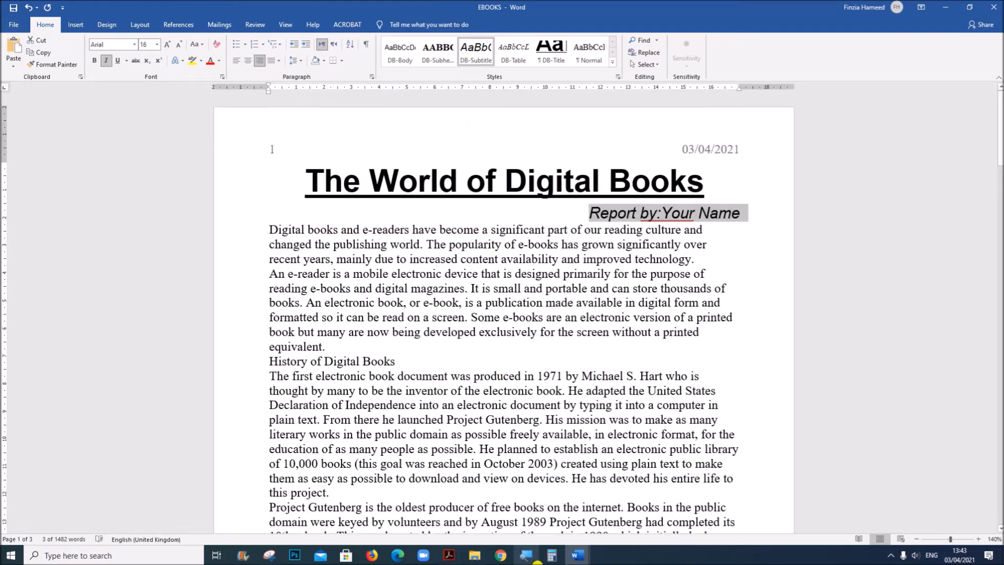
Switch to the Acrobat question paper and read question 8 about applying the DB-Body style
{"action": "left_click", "coordinate": [448, 555]}
{"action": "scroll", "coordinate": [465, 483], "scroll_direction": "down", "scroll_amount": 3}
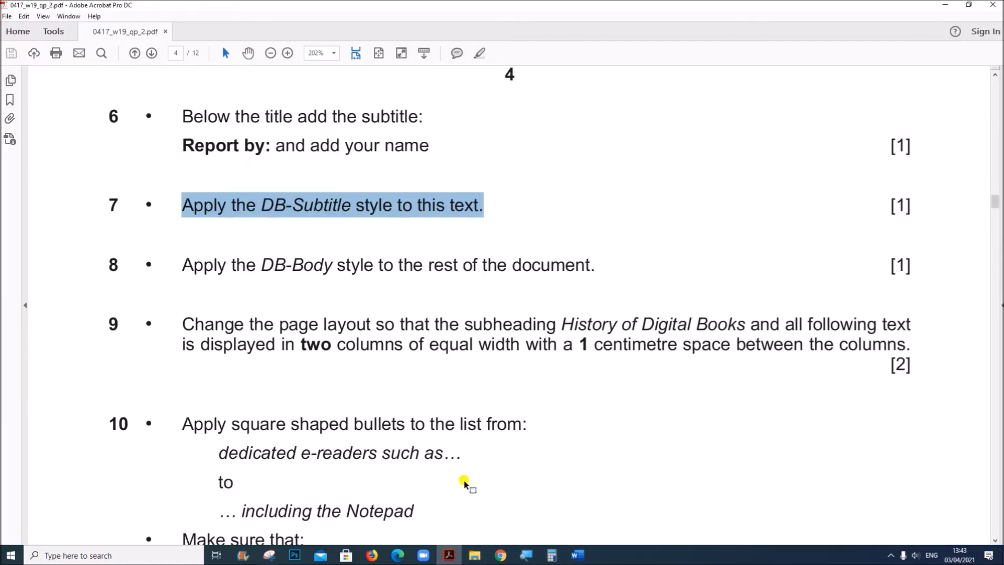
{"action": "left_click_drag", "start_coordinate": [187, 260], "coordinate": [590, 264]}
Return to the EBOOKS document in Word and apply the DB-Body style to all text below the subtitle
{"action": "mouse_move", "coordinate": [584, 558]}
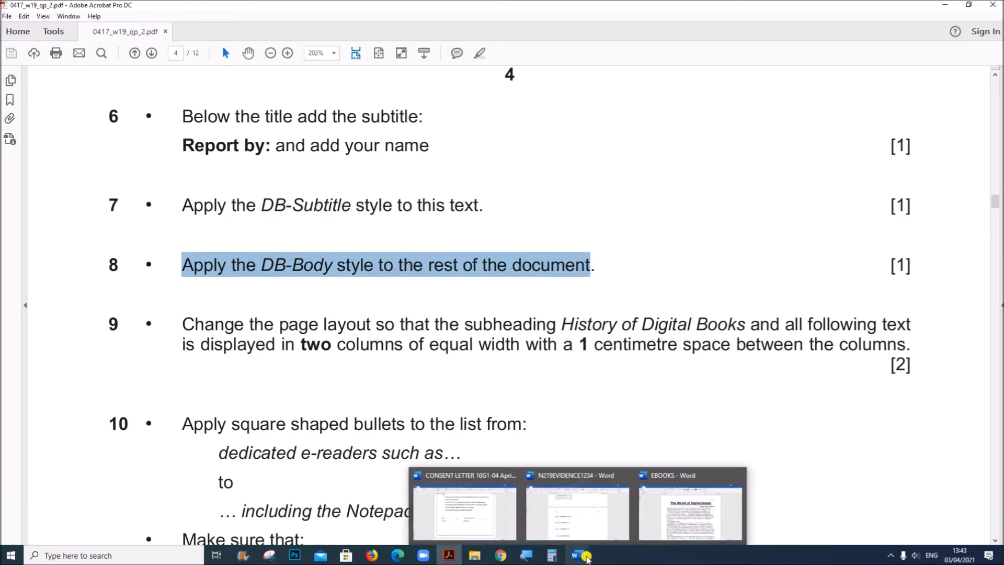
{"action": "left_click", "coordinate": [690, 510]}
{"action": "left_click_drag", "start_coordinate": [260, 225], "coordinate": [678, 347]}
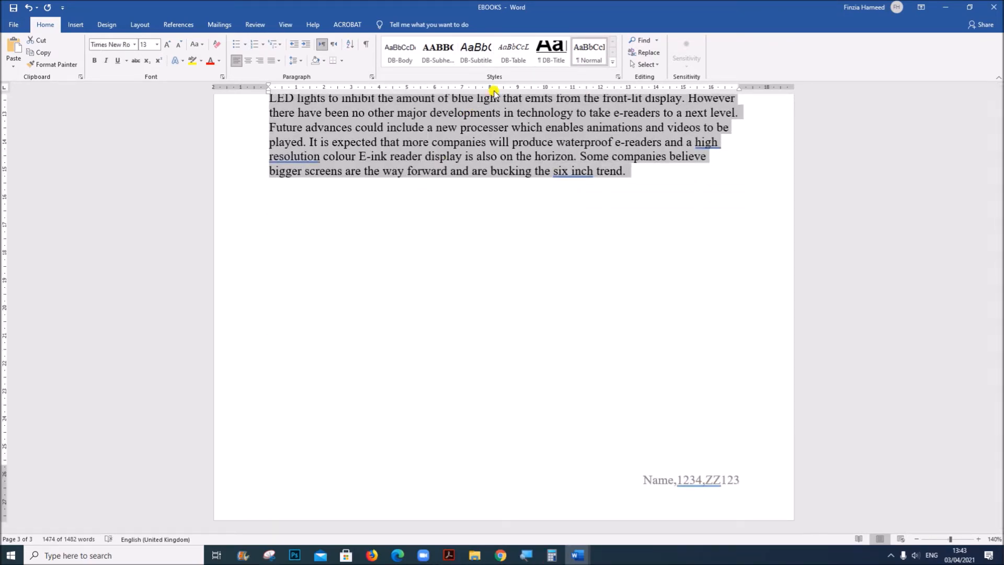
{"action": "left_click", "coordinate": [412, 53]}
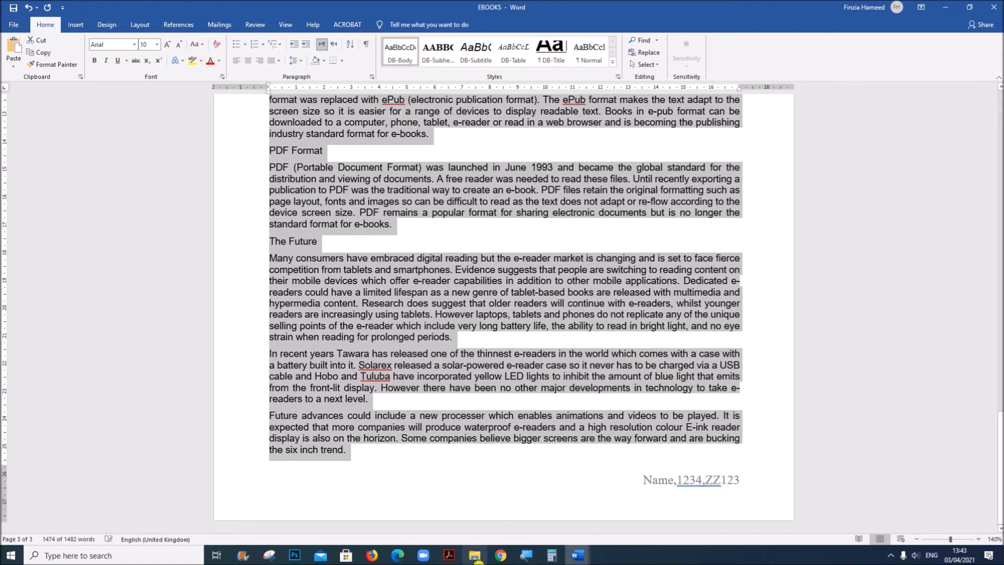
Read question 9 about the column layout in the Acrobat question paper and return to the EBOOKS document in Word
{"action": "left_click", "coordinate": [449, 555]}
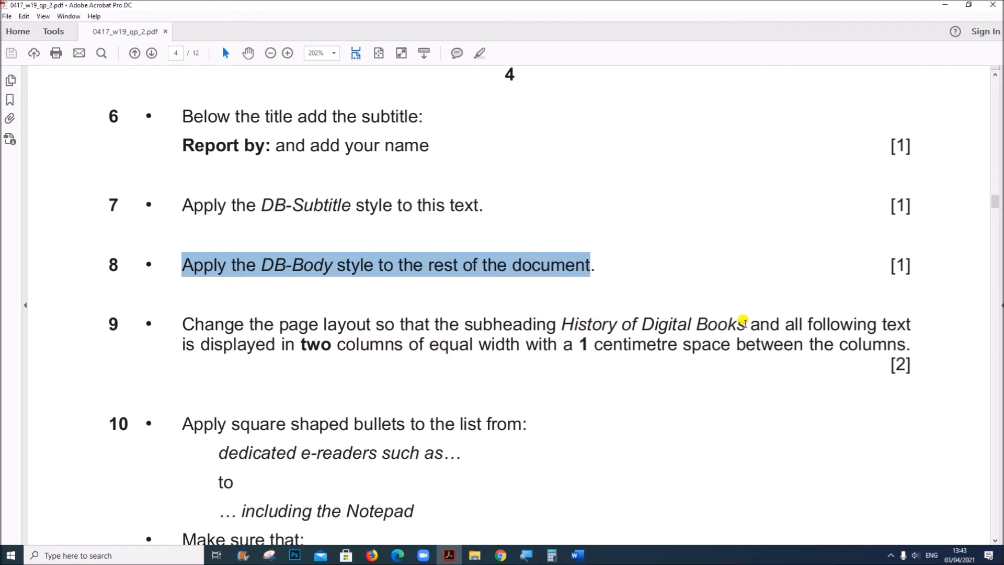
{"action": "left_click_drag", "start_coordinate": [240, 345], "coordinate": [750, 343]}
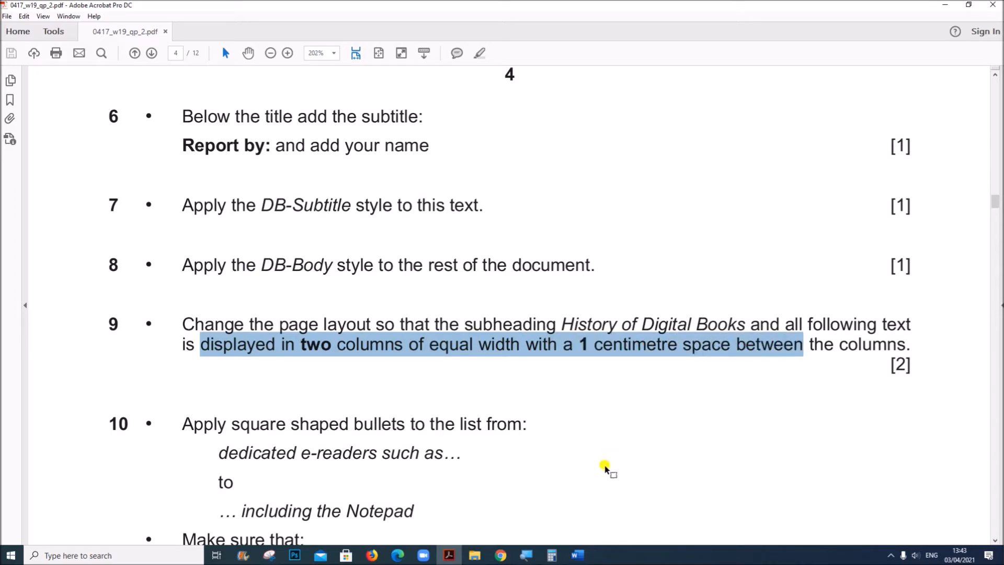
{"action": "left_click", "coordinate": [577, 555]}
{"action": "left_click", "coordinate": [691, 521]}
Format the text from the "History of Digital Books" subheading to the document's end as two equal-width columns with 1 cm spacing
{"action": "scroll", "coordinate": [276, 352], "scroll_direction": "up", "scroll_amount": 10}
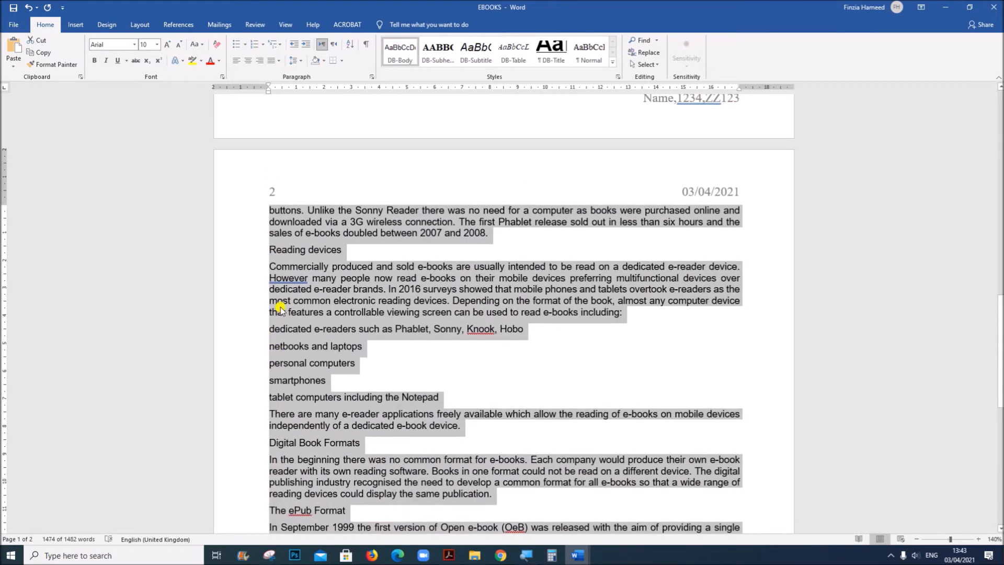
{"action": "scroll", "coordinate": [279, 308], "scroll_direction": "up", "scroll_amount": 15}
{"action": "left_click", "coordinate": [281, 309]}
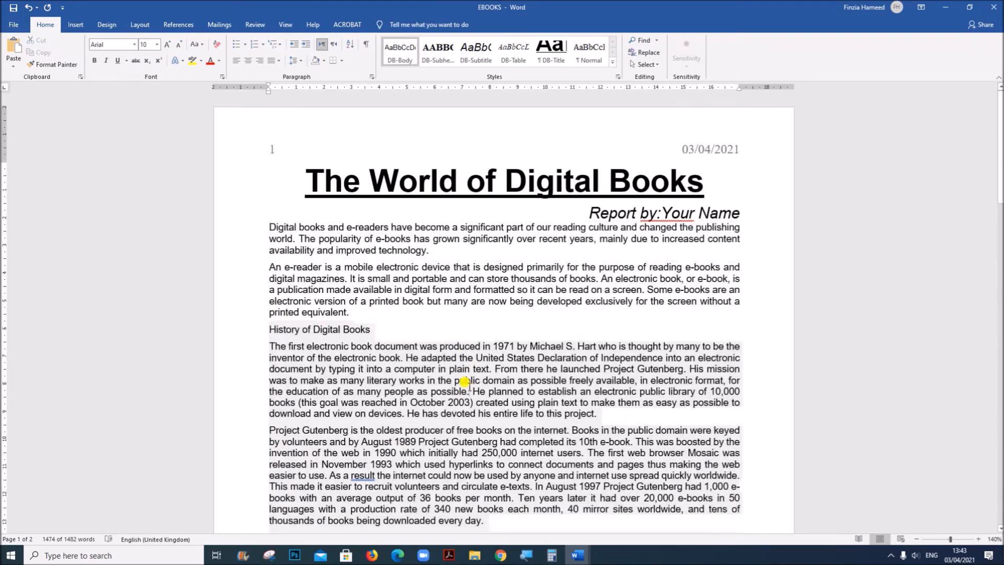
{"action": "left_click_drag", "start_coordinate": [267, 322], "coordinate": [479, 488]}
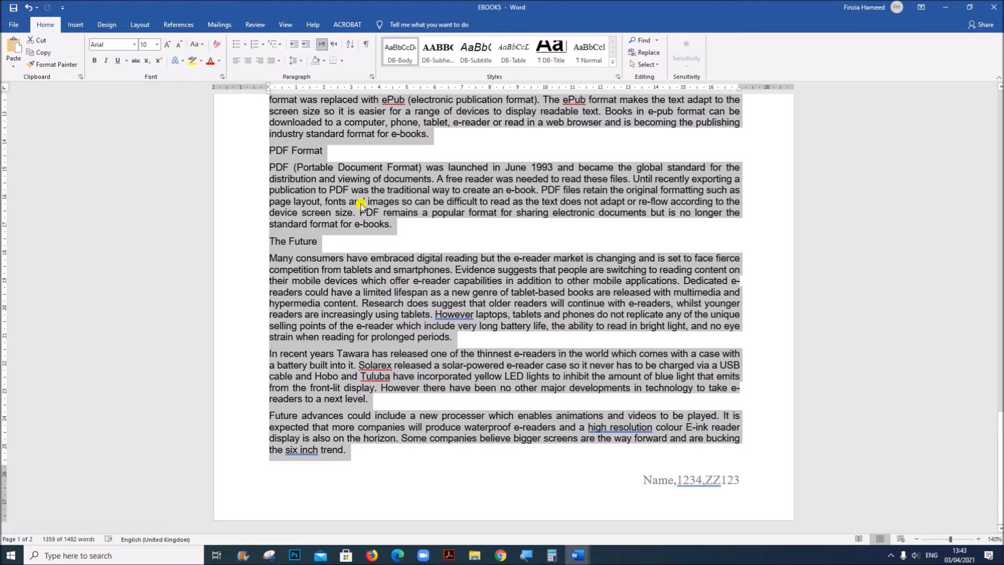
{"action": "left_click", "coordinate": [140, 24]}
{"action": "left_click", "coordinate": [92, 65]}
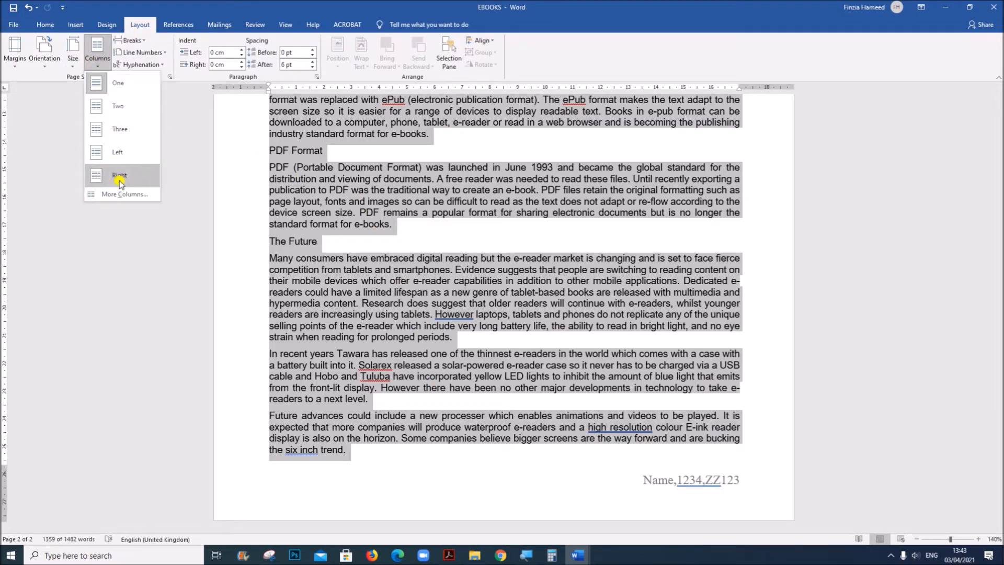
{"action": "left_click", "coordinate": [129, 196]}
{"action": "left_click", "coordinate": [652, 165]}
{"action": "double_click", "coordinate": [678, 230]}
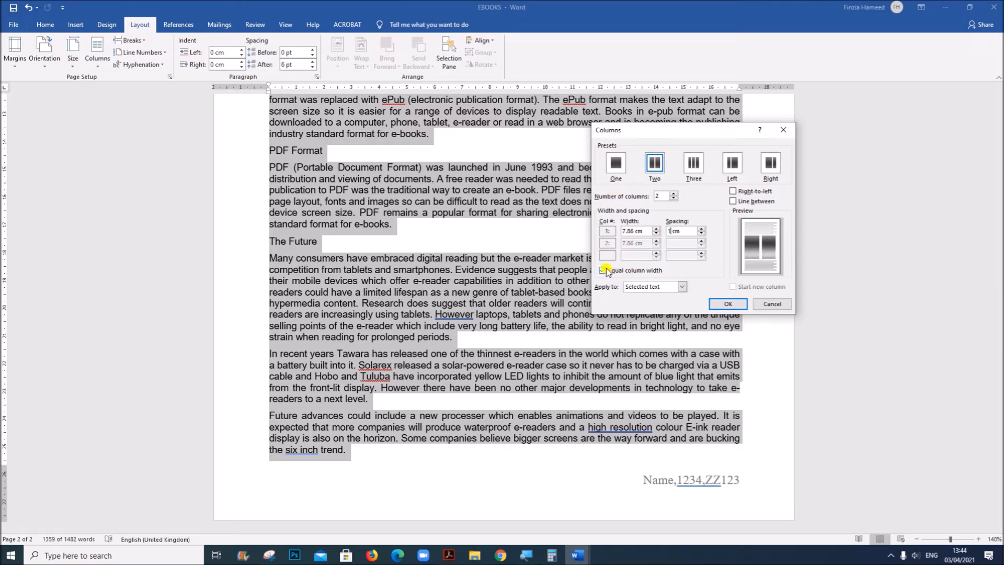
{"action": "type", "text": "1"}
{"action": "left_click", "coordinate": [727, 304]}
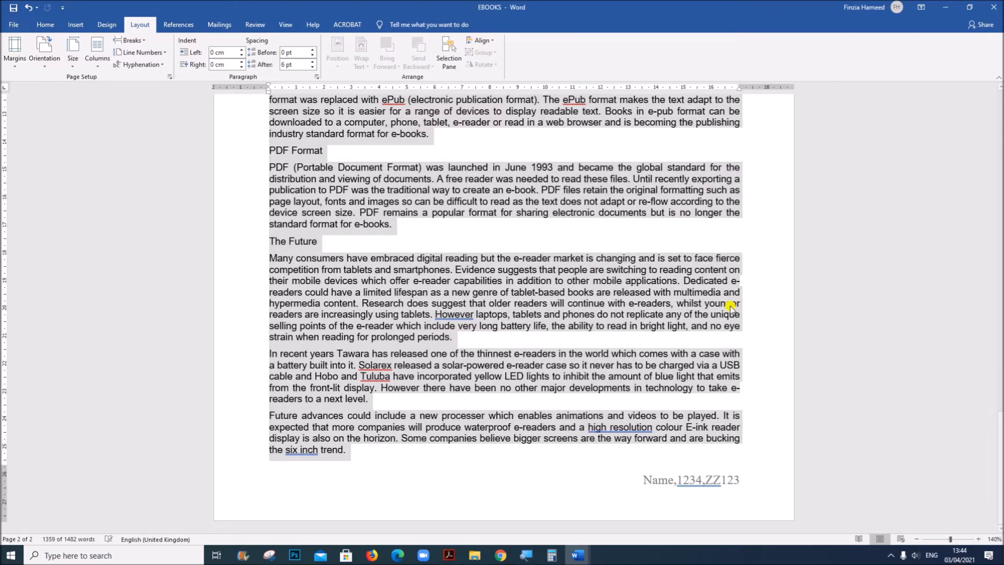
{"action": "scroll", "coordinate": [601, 288], "scroll_direction": "up", "scroll_amount": 5}
{"action": "scroll", "coordinate": [601, 293], "scroll_direction": "up", "scroll_amount": 3}
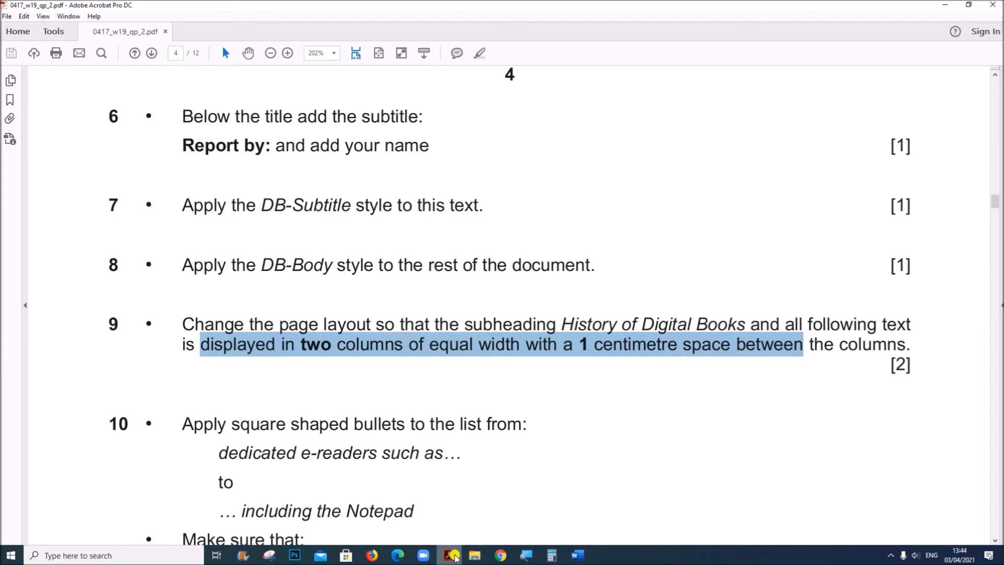
Switch to the Acrobat question paper and read question 10 about which list needs square bullets
{"action": "left_click", "coordinate": [449, 554]}
{"action": "scroll", "coordinate": [519, 456], "scroll_direction": "down", "scroll_amount": 1}
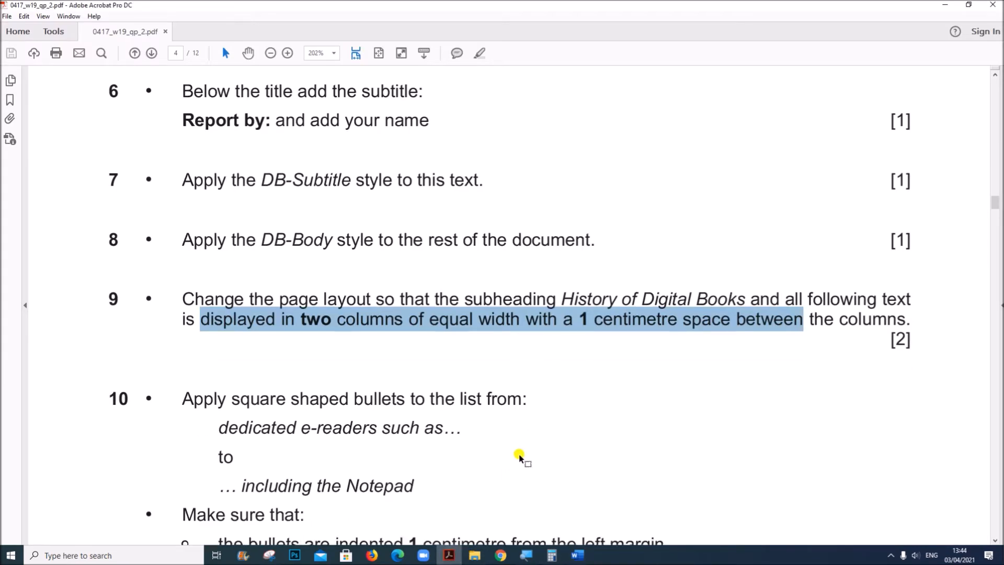
{"action": "scroll", "coordinate": [519, 457], "scroll_direction": "down", "scroll_amount": 5}
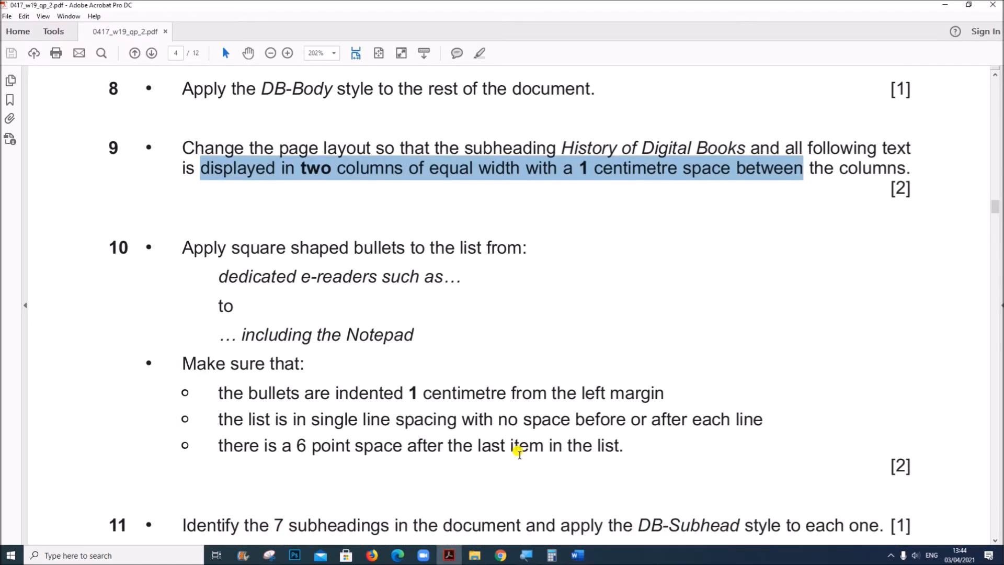
{"action": "left_click_drag", "start_coordinate": [196, 240], "coordinate": [388, 324]}
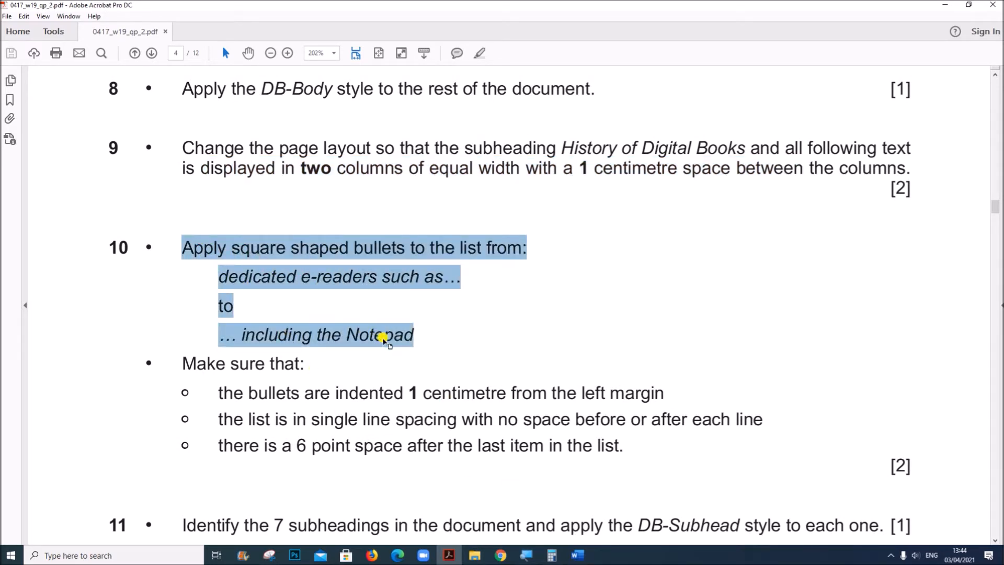
Return to EBOOKS in Word and apply square bullets to the list from "dedicated e-readers such as" to "including the Notepad"
{"action": "left_click", "coordinate": [577, 555]}
{"action": "left_click_drag", "start_coordinate": [240, 291], "coordinate": [248, 373]}
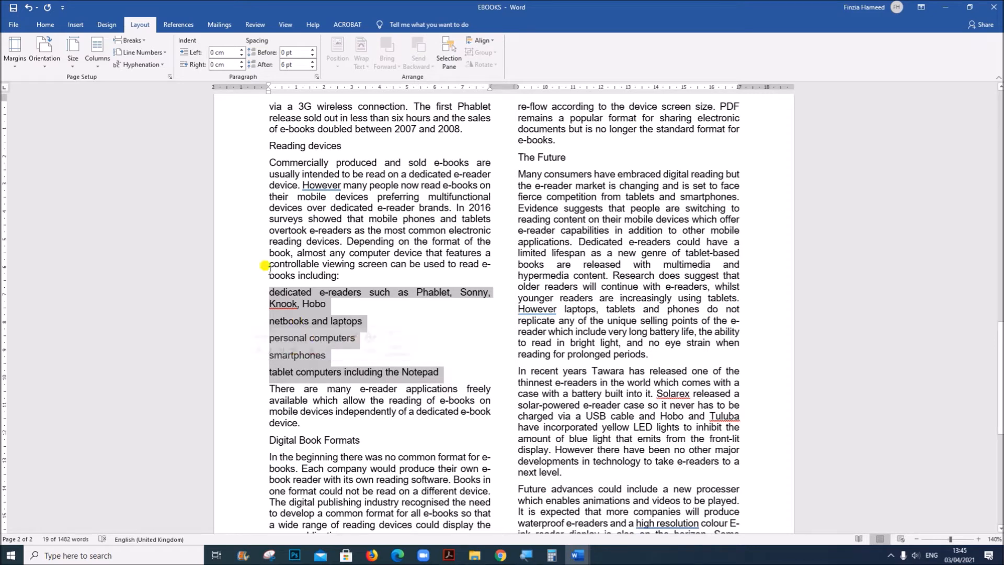
{"action": "left_click", "coordinate": [43, 29]}
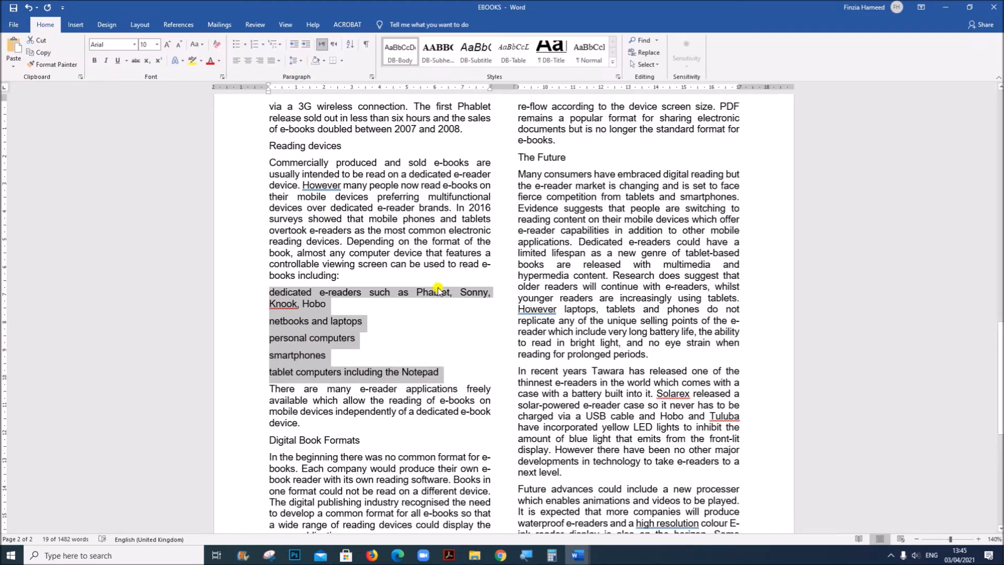
{"action": "left_click", "coordinate": [246, 46]}
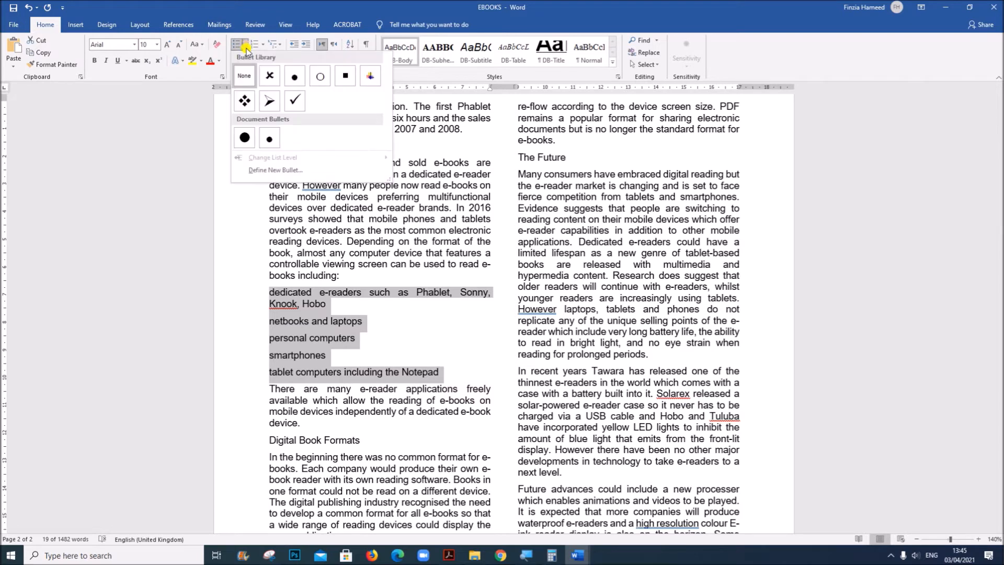
{"action": "left_click", "coordinate": [345, 77]}
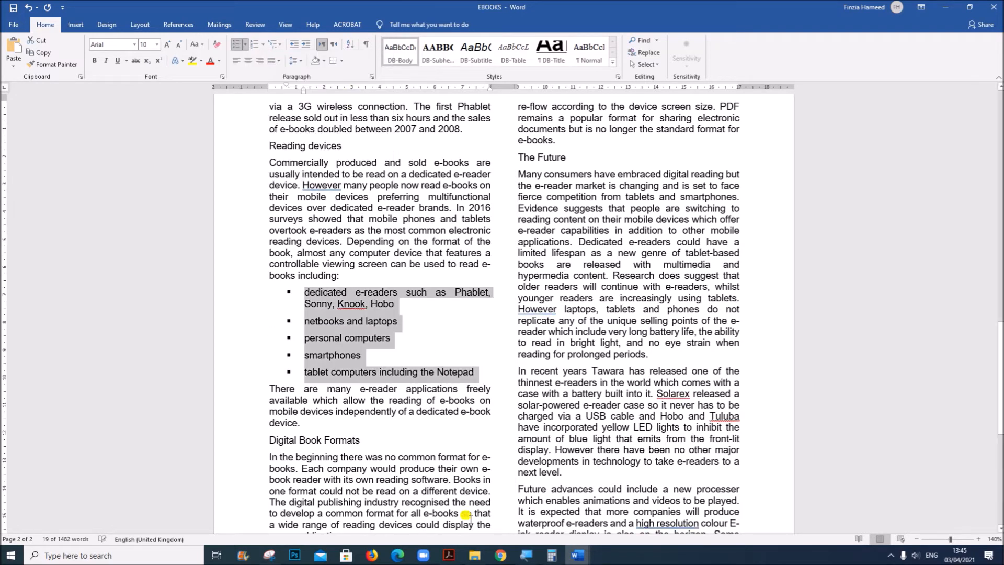
Read question 10's bullet indent and line spacing requirements in the Acrobat question paper and return to EBOOKS in Word
{"action": "left_click", "coordinate": [449, 555]}
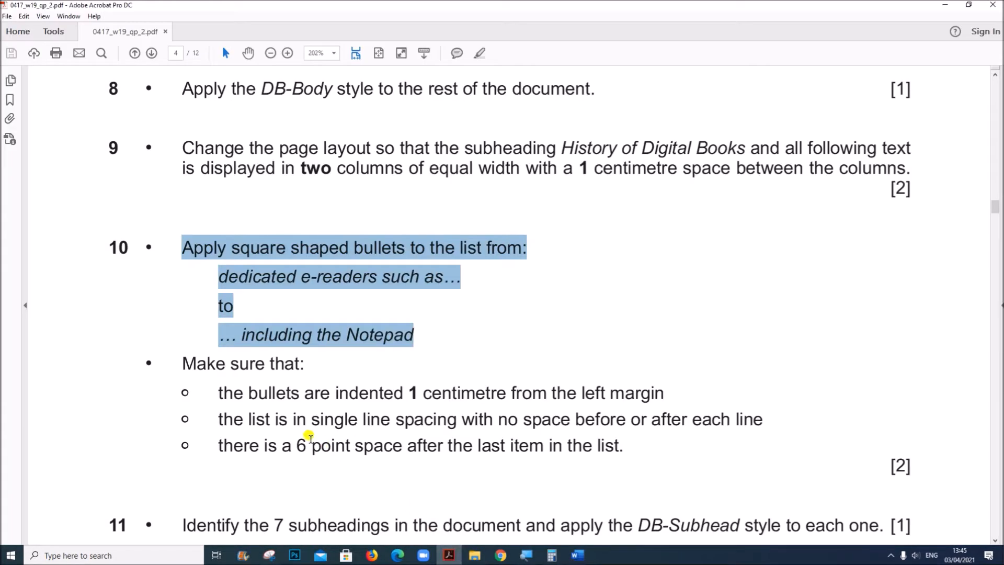
{"action": "scroll", "coordinate": [308, 437], "scroll_direction": "down", "scroll_amount": 3}
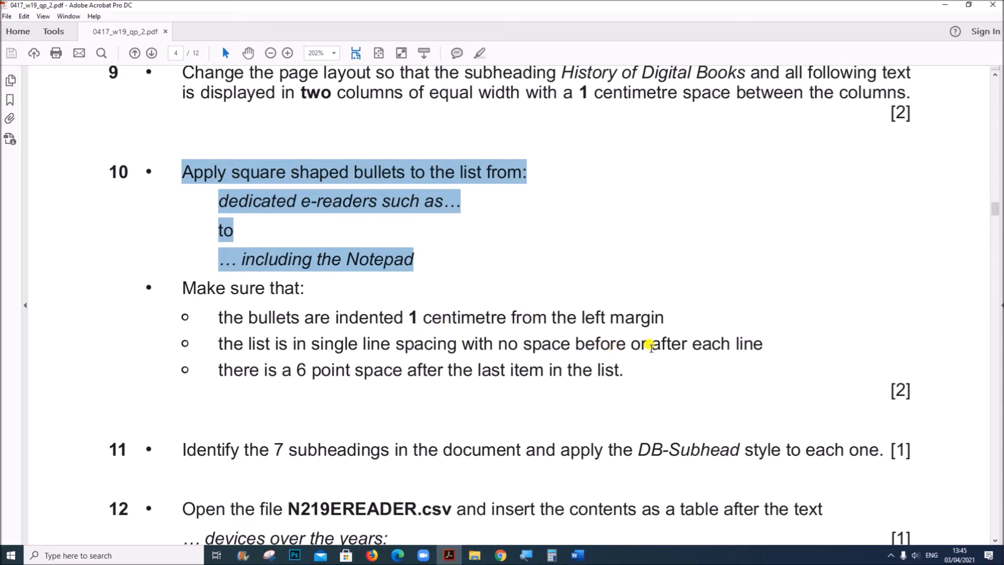
{"action": "mouse_move", "coordinate": [577, 554]}
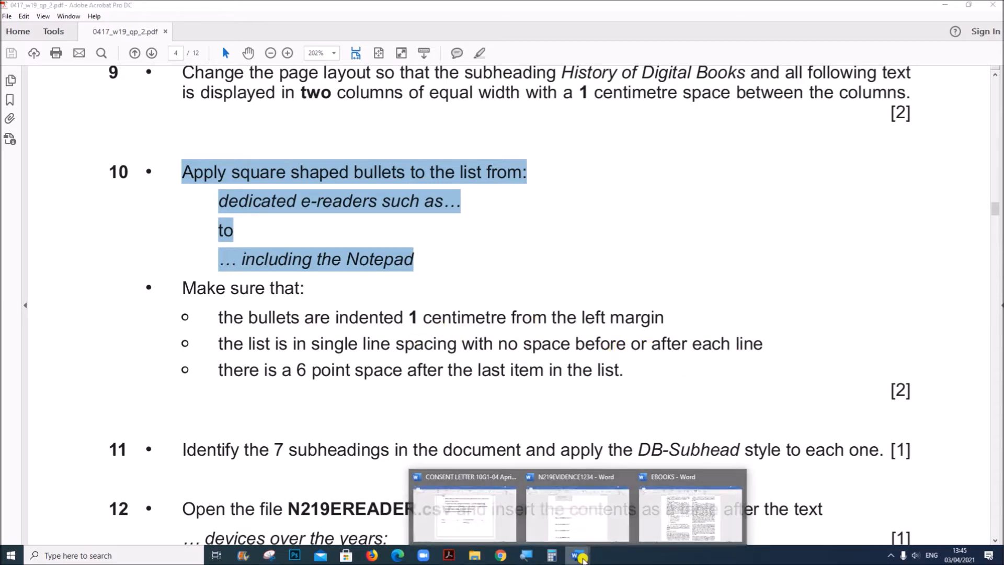
{"action": "left_click", "coordinate": [610, 499]}
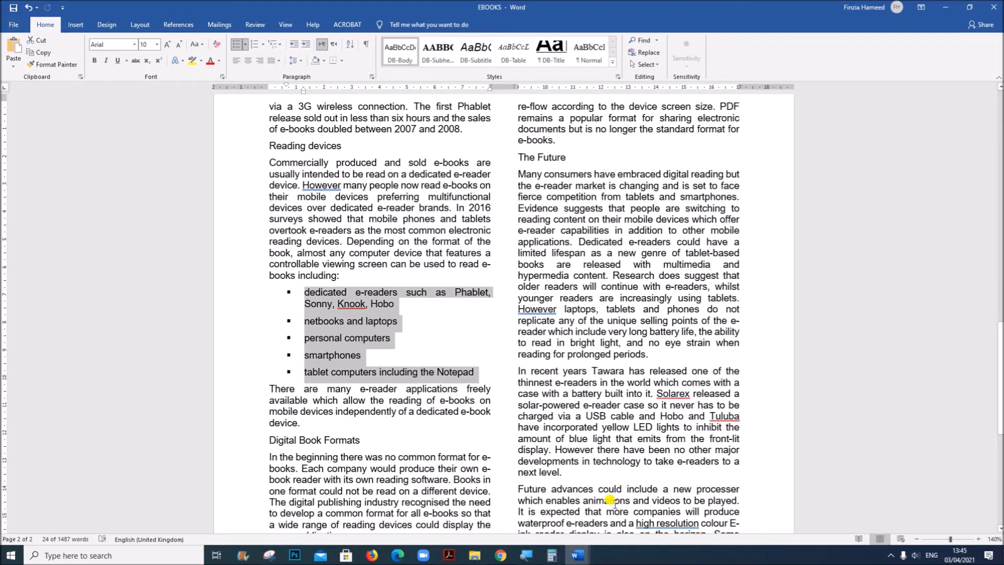
Set the bullet position of the square-bulleted list to 1 cm in its list indents
{"action": "right_click", "coordinate": [345, 305]}
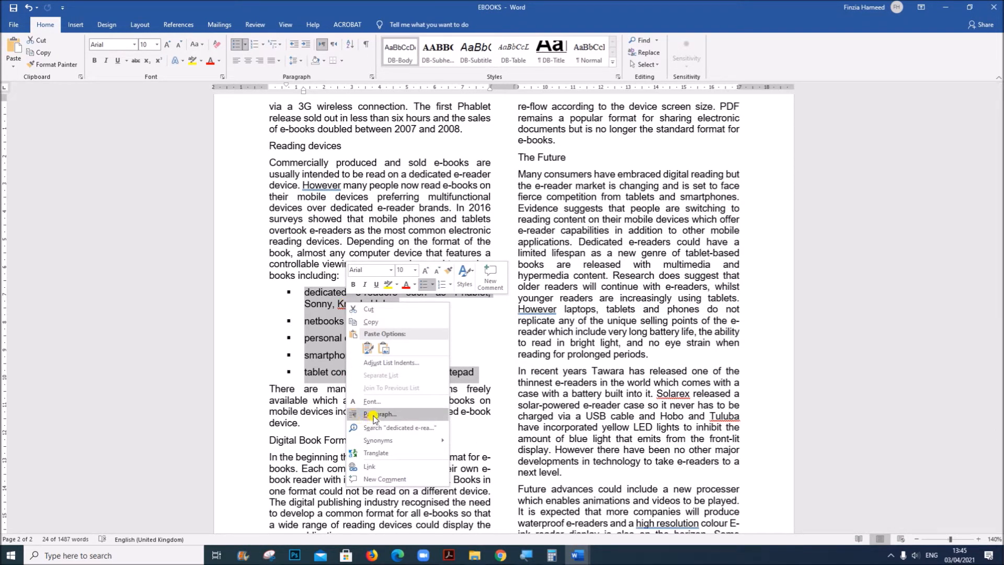
{"action": "left_click", "coordinate": [384, 363]}
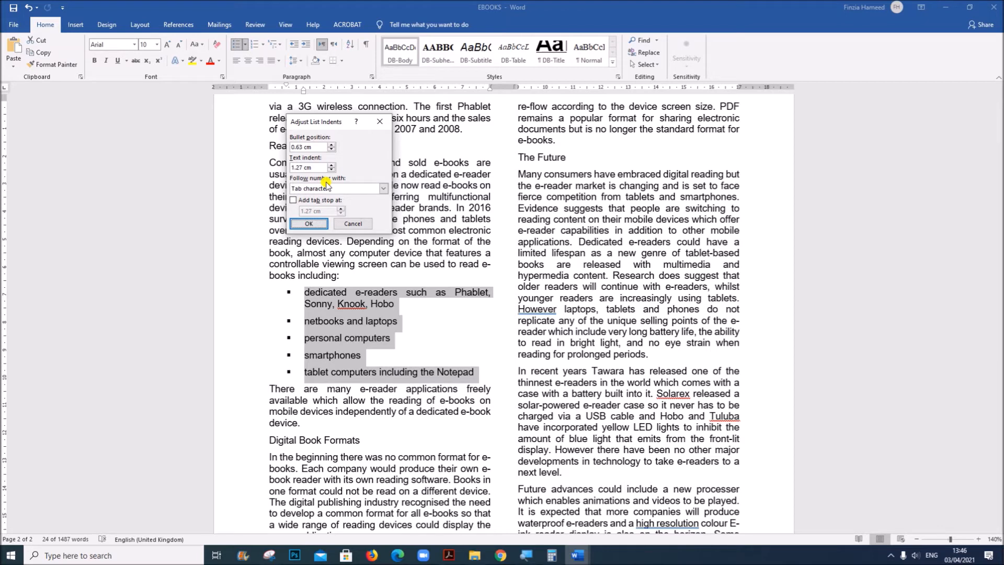
{"action": "left_click_drag", "start_coordinate": [302, 149], "coordinate": [271, 143]}
{"action": "left_click", "coordinate": [308, 224]}
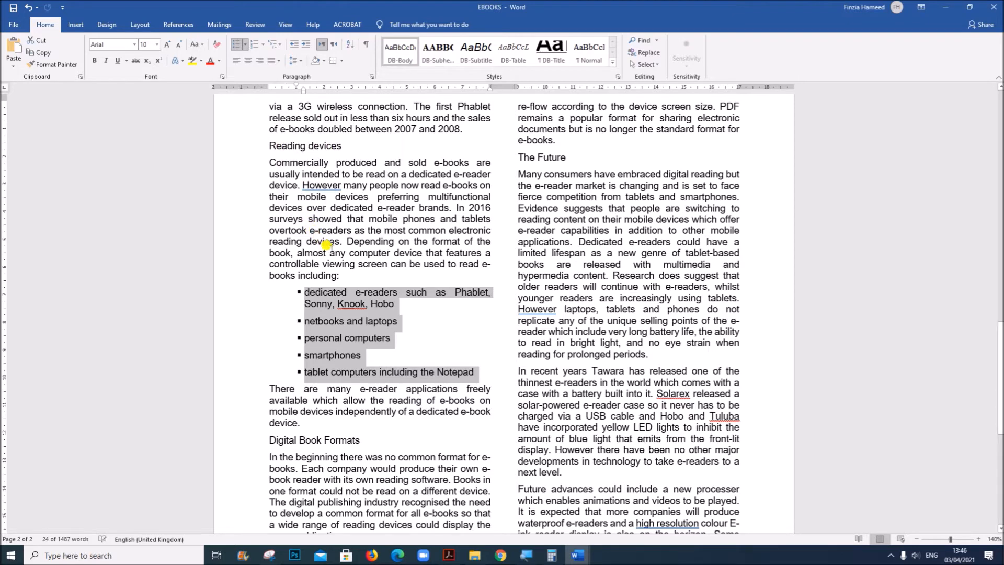
Set the spacing after each paragraph of the square-bulleted list to 0 pt
{"action": "right_click", "coordinate": [340, 314]}
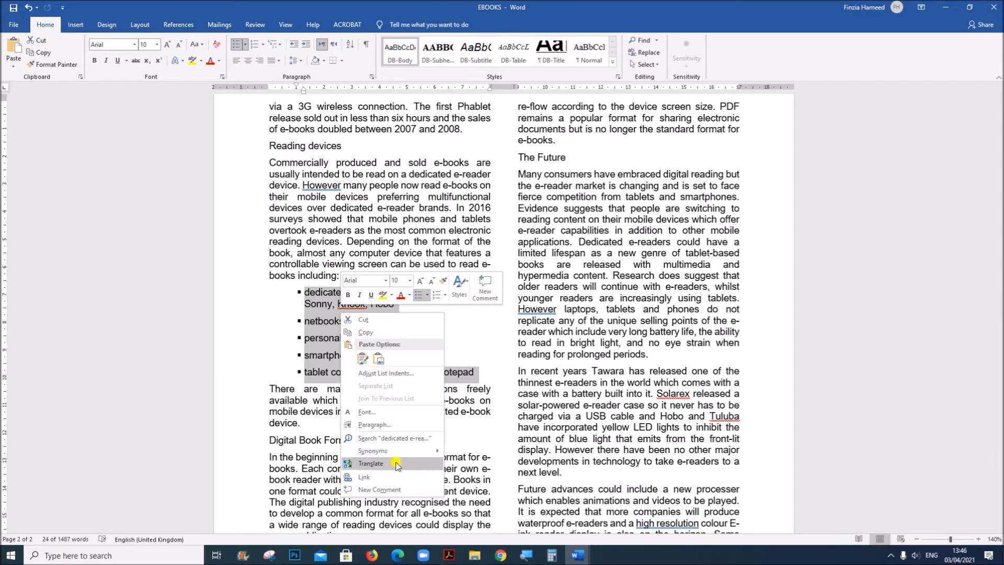
{"action": "left_click", "coordinate": [379, 426]}
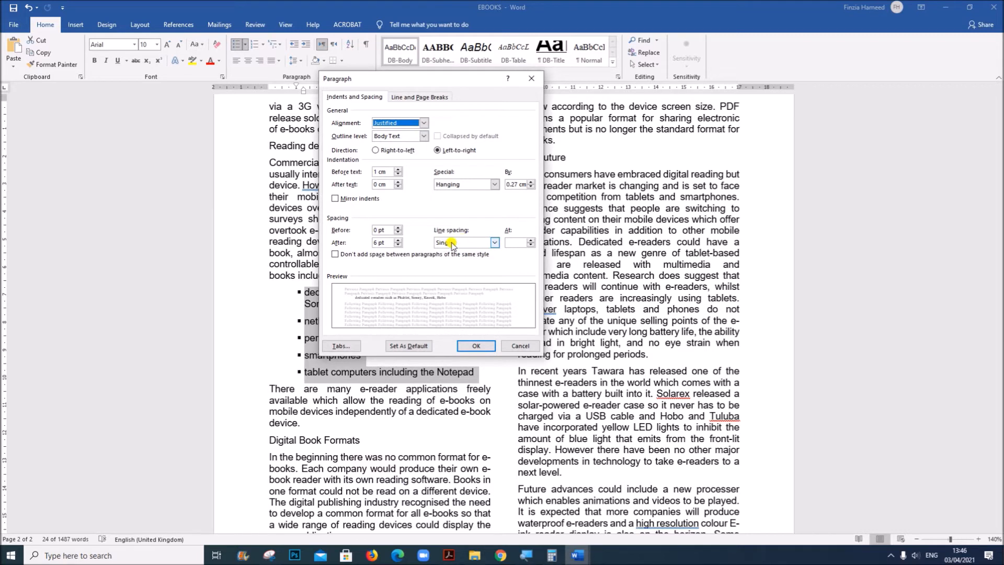
{"action": "double_click", "coordinate": [376, 242]}
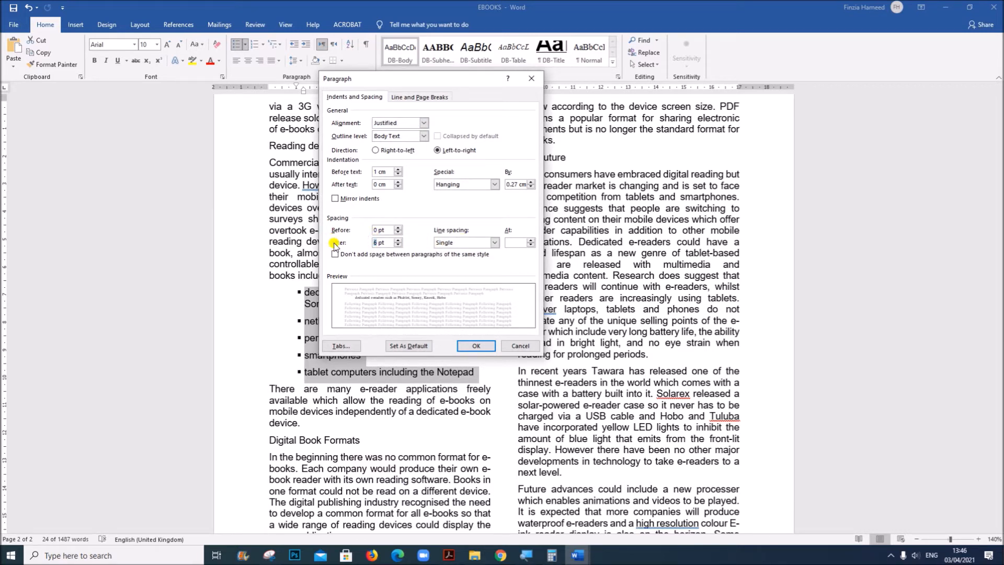
{"action": "left_click", "coordinate": [477, 346]}
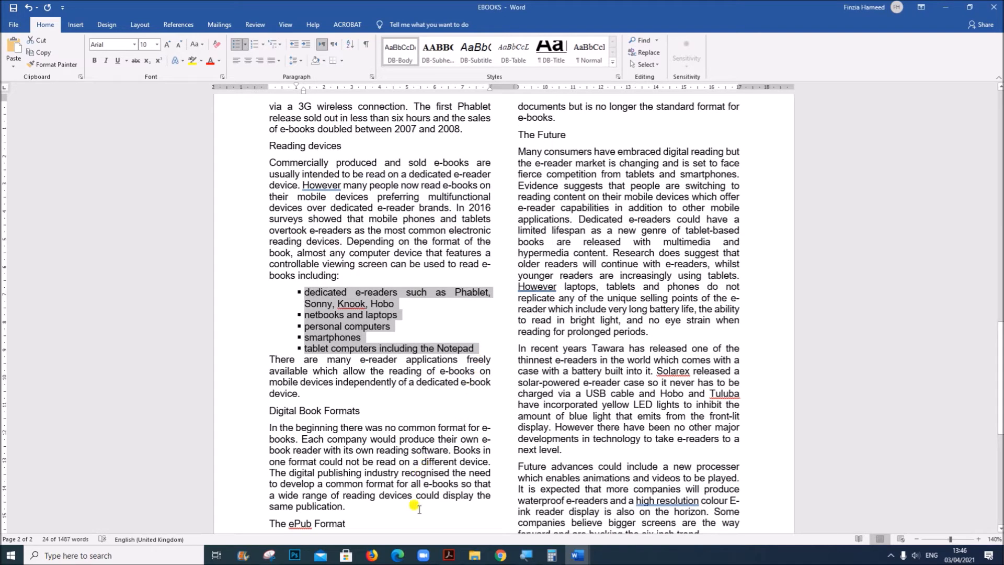
Read question 10's requirement for space after the last list item in the Acrobat question paper and return to EBOOKS in Word
{"action": "left_click", "coordinate": [449, 554]}
{"action": "left_click_drag", "start_coordinate": [233, 371], "coordinate": [615, 369]}
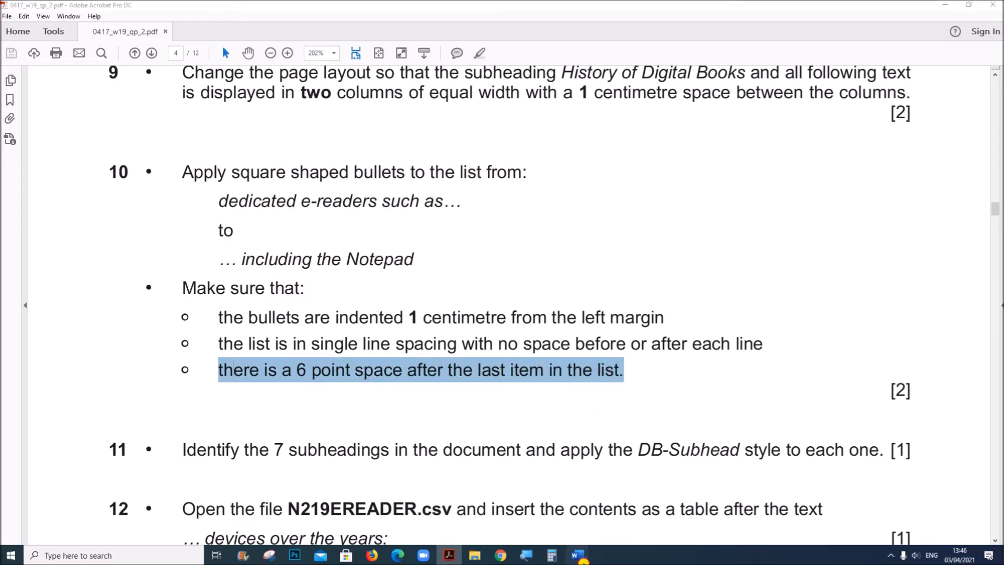
{"action": "mouse_move", "coordinate": [577, 554]}
{"action": "left_click", "coordinate": [658, 491]}
Set 6 pt spacing after the last list item, "tablet computers including the Notepad", and the paragraph directly below it
{"action": "left_click", "coordinate": [303, 373]}
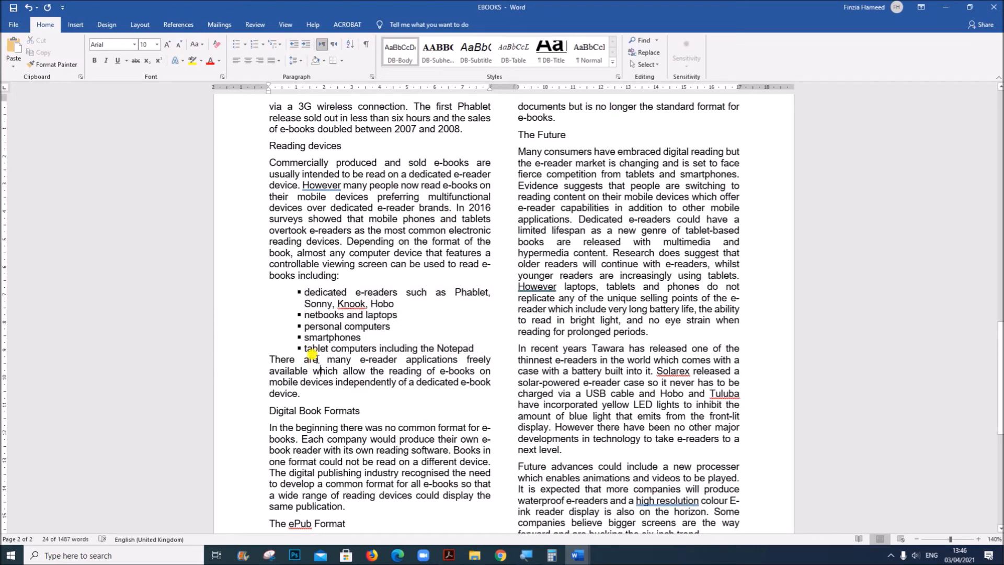
{"action": "left_click_drag", "start_coordinate": [296, 347], "coordinate": [483, 388]}
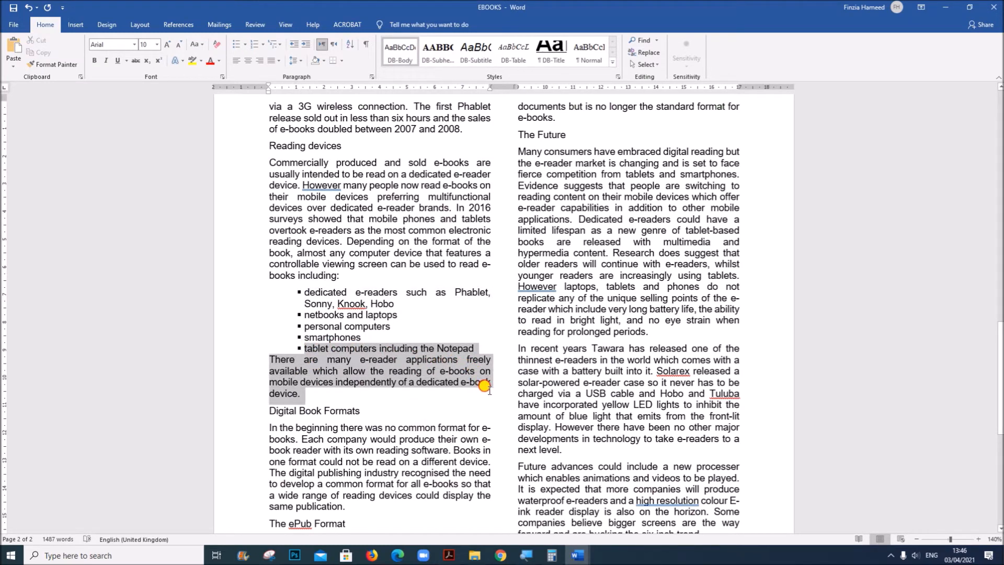
{"action": "right_click", "coordinate": [394, 375]}
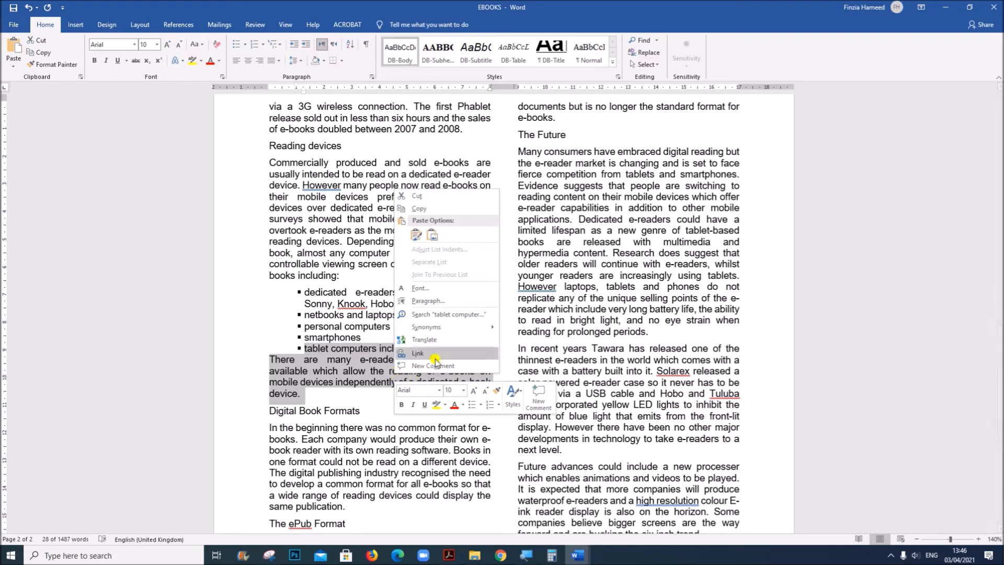
{"action": "left_click", "coordinate": [444, 306]}
{"action": "left_click", "coordinate": [376, 242]}
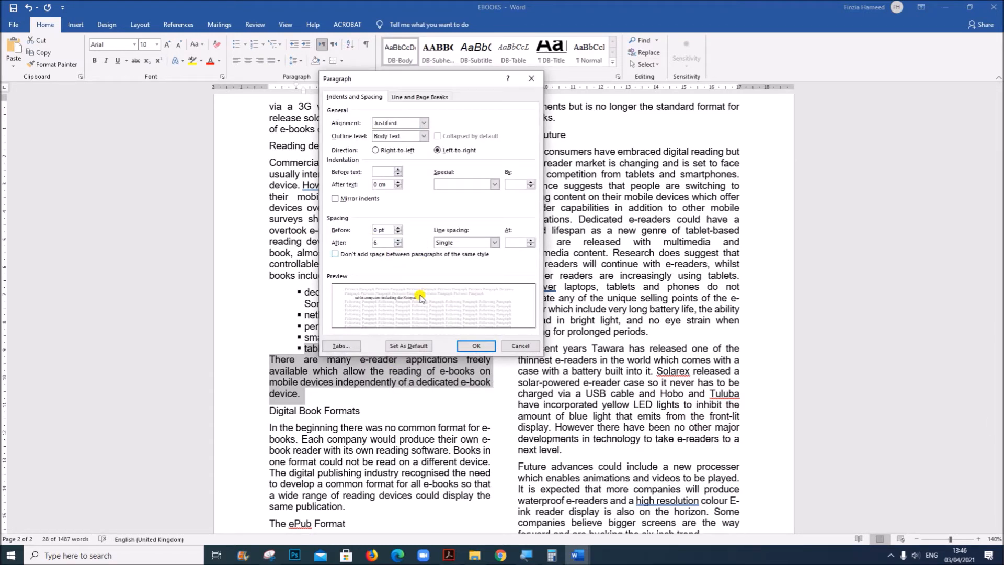
{"action": "left_click", "coordinate": [465, 347]}
{"action": "left_click", "coordinate": [417, 389]}
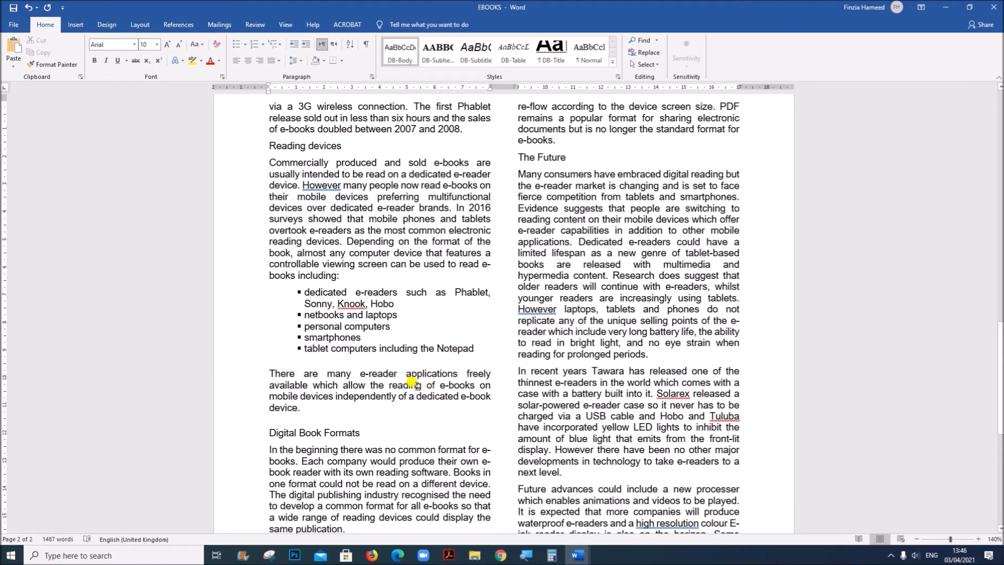
Read question 11 about the subheading style in the Acrobat question paper and return to the start of EBOOKS in Word
{"action": "left_click", "coordinate": [449, 554]}
{"action": "scroll", "coordinate": [427, 483], "scroll_direction": "down", "scroll_amount": 4}
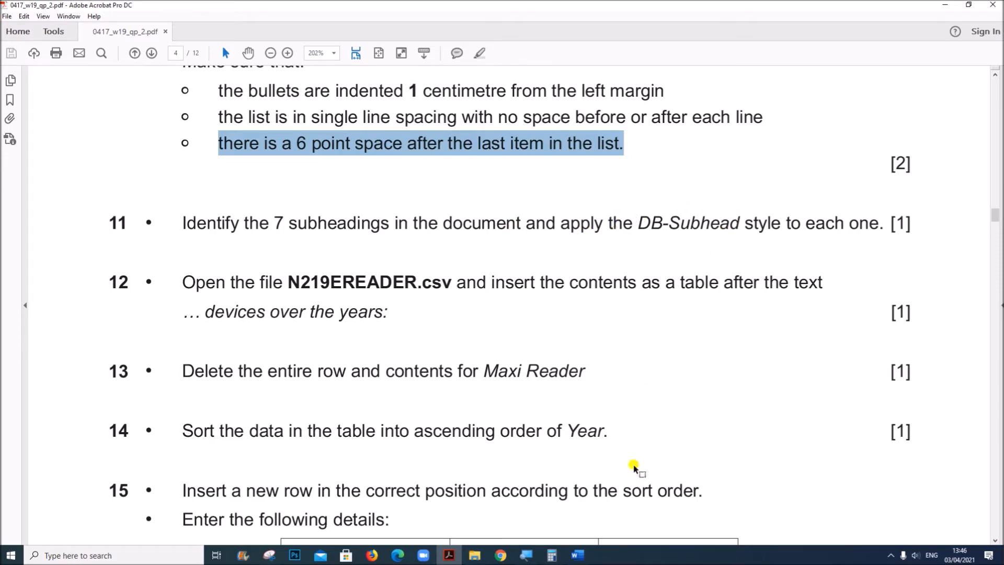
{"action": "left_click", "coordinate": [577, 555]}
{"action": "left_click", "coordinate": [658, 532]}
{"action": "scroll", "coordinate": [526, 452], "scroll_direction": "up", "scroll_amount": 10}
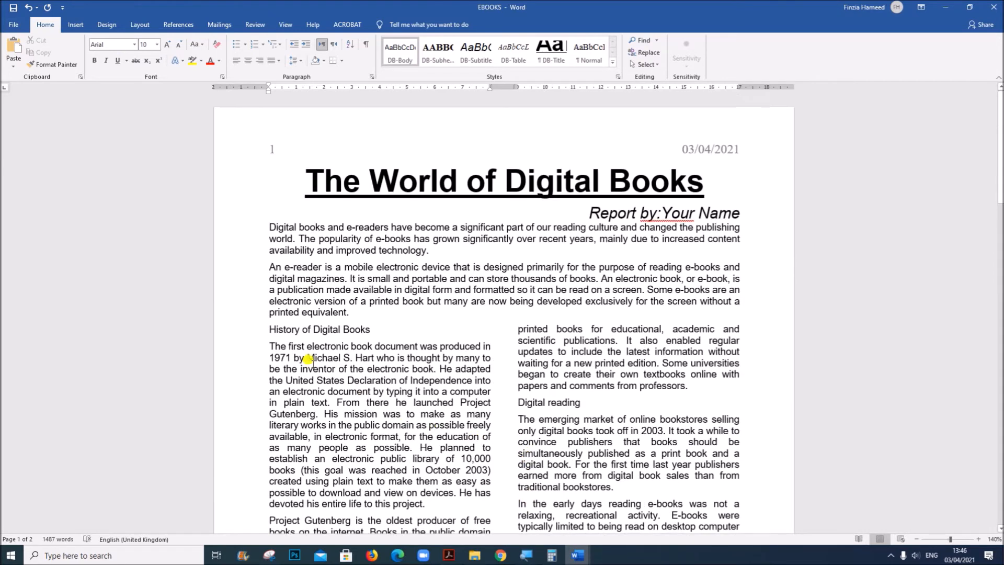
{"action": "triple_click", "coordinate": [247, 335]}
{"action": "left_click", "coordinate": [245, 333]}
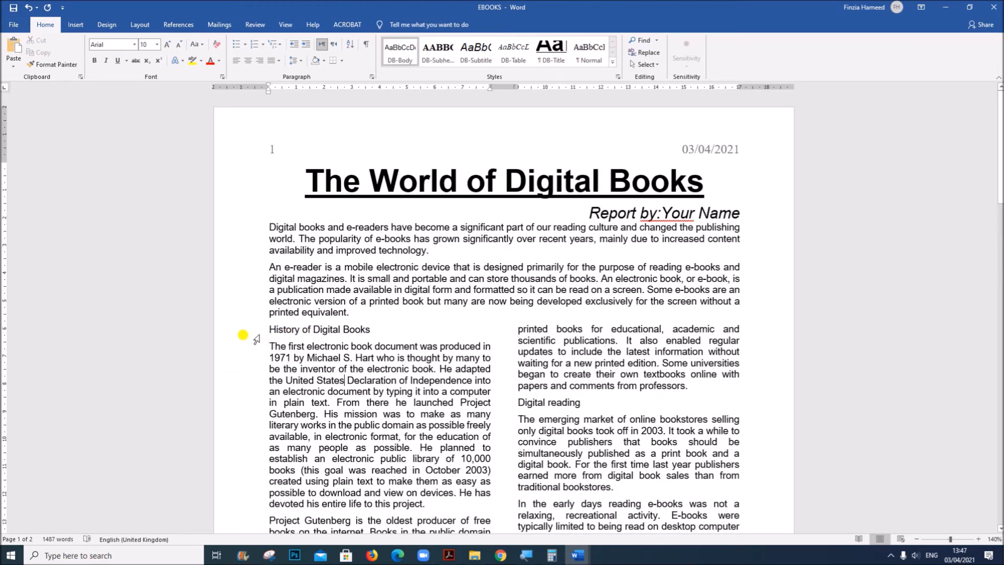
{"action": "triple_click", "coordinate": [230, 329]}
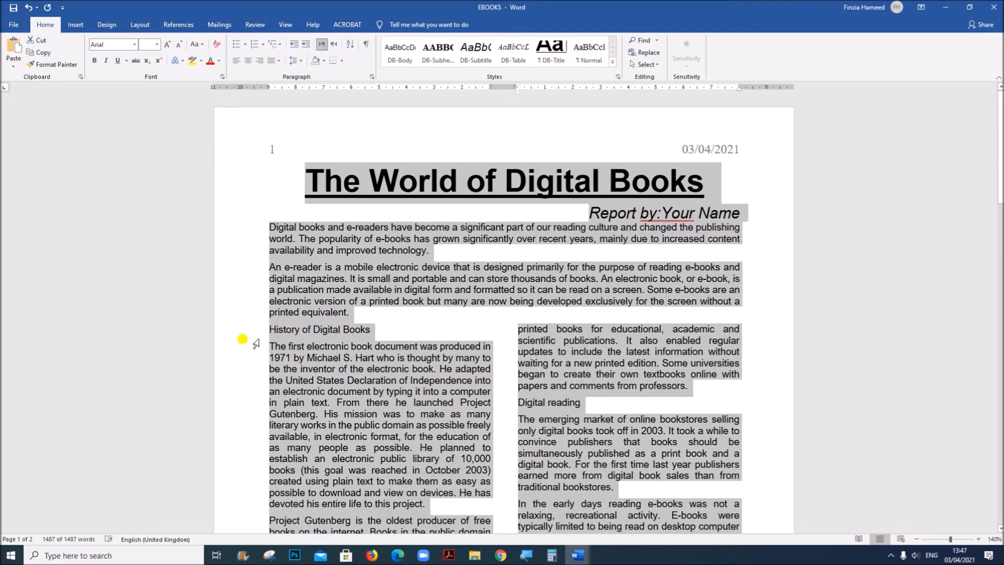
Apply the DB-Subhead style to all seven subheadings together, from "History of Digital Books" to "The Future"
{"action": "left_click", "coordinate": [230, 328]}
{"action": "left_click", "coordinate": [231, 329]}
{"action": "scroll", "coordinate": [276, 413], "scroll_direction": "down", "scroll_amount": 5}
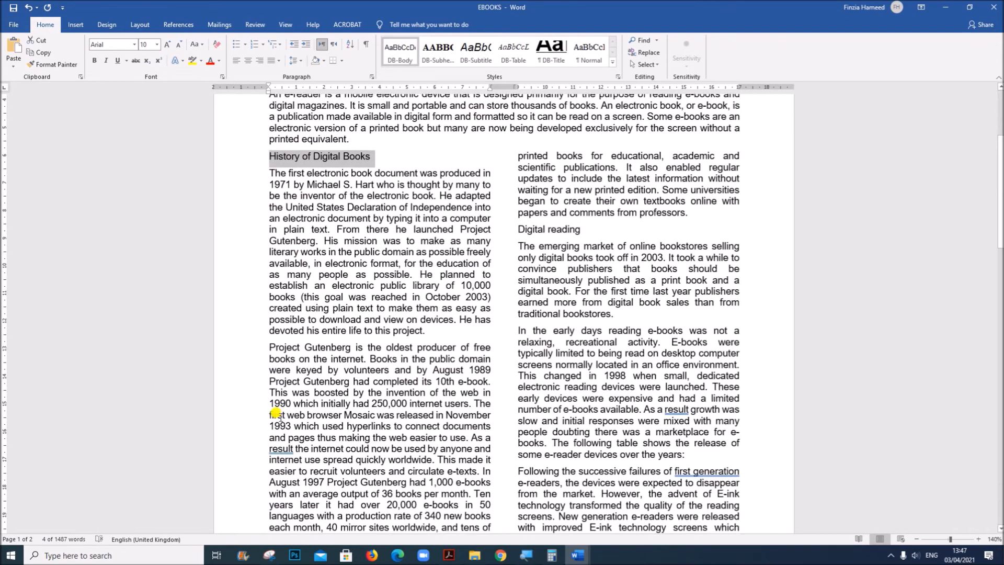
{"action": "scroll", "coordinate": [478, 414], "scroll_direction": "up", "scroll_amount": 3}
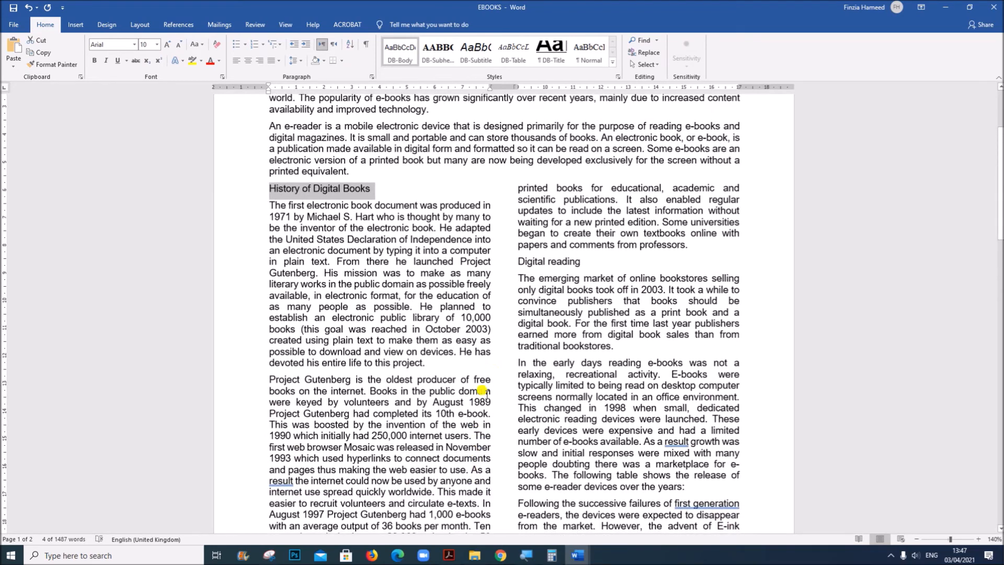
{"action": "left_click", "coordinate": [503, 269], "text": "ctrl"}
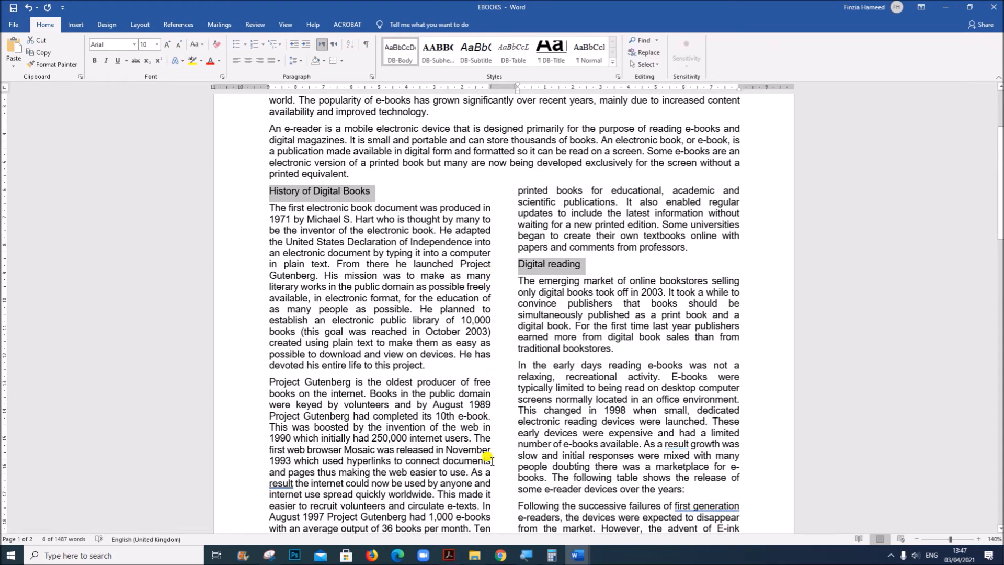
{"action": "scroll", "coordinate": [489, 444], "scroll_direction": "down", "scroll_amount": 10}
{"action": "scroll", "coordinate": [490, 455], "scroll_direction": "down", "scroll_amount": 2}
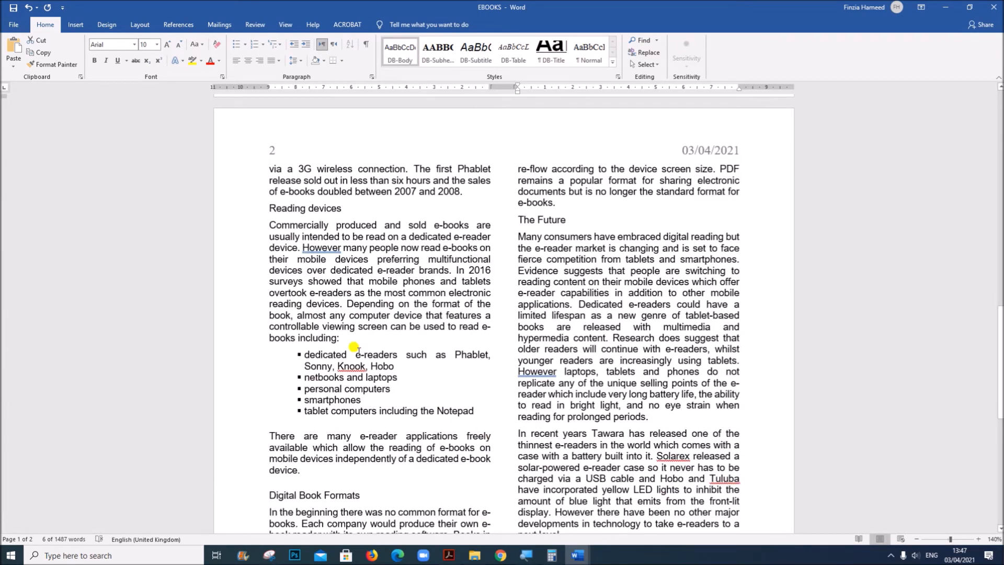
{"action": "left_click", "coordinate": [238, 209], "text": "ctrl"}
{"action": "scroll", "coordinate": [226, 384], "scroll_direction": "down", "scroll_amount": 3}
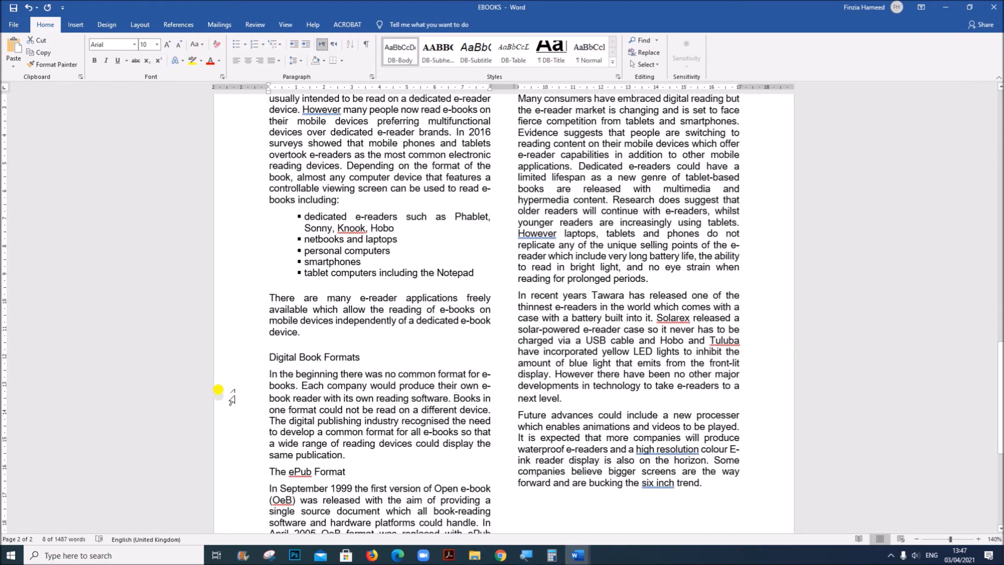
{"action": "left_click", "coordinate": [241, 361], "text": "ctrl"}
{"action": "left_click", "coordinate": [235, 470], "text": "ctrl"}
{"action": "scroll", "coordinate": [427, 478], "scroll_direction": "down", "scroll_amount": 3}
{"action": "scroll", "coordinate": [427, 478], "scroll_direction": "down", "scroll_amount": 2}
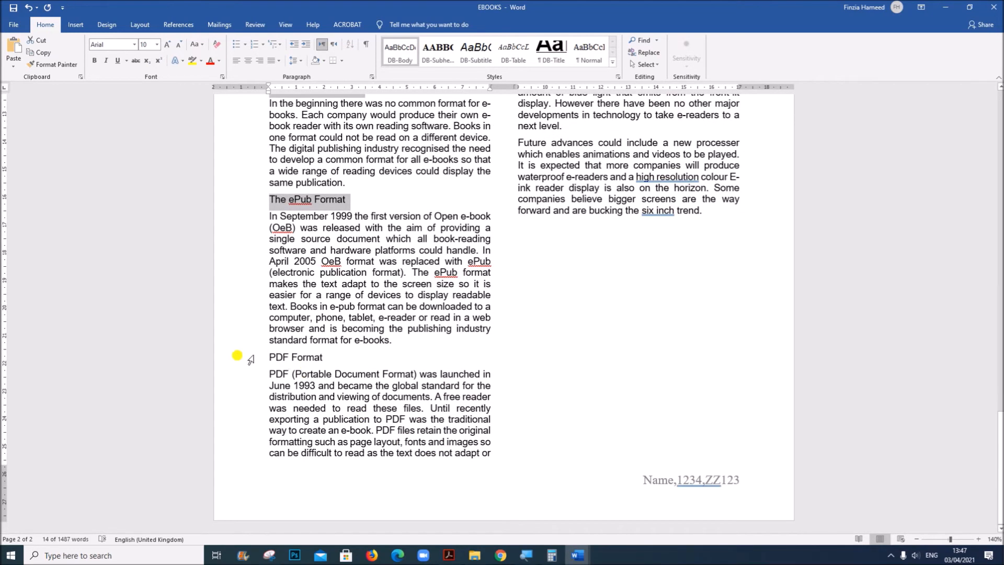
{"action": "left_click", "coordinate": [226, 357], "text": "ctrl"}
{"action": "scroll", "coordinate": [543, 383], "scroll_direction": "up", "scroll_amount": 8}
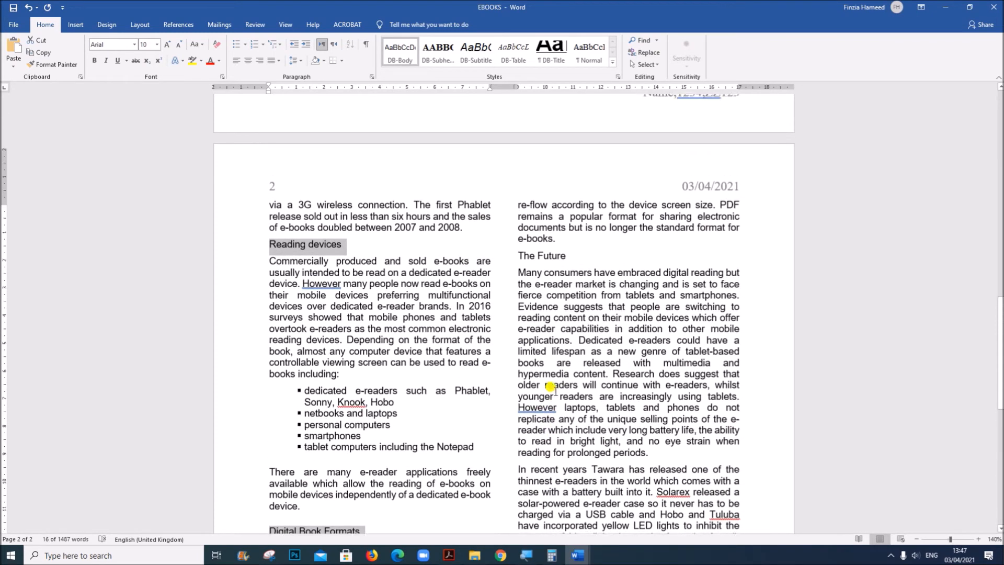
{"action": "left_click", "coordinate": [503, 264], "text": "ctrl"}
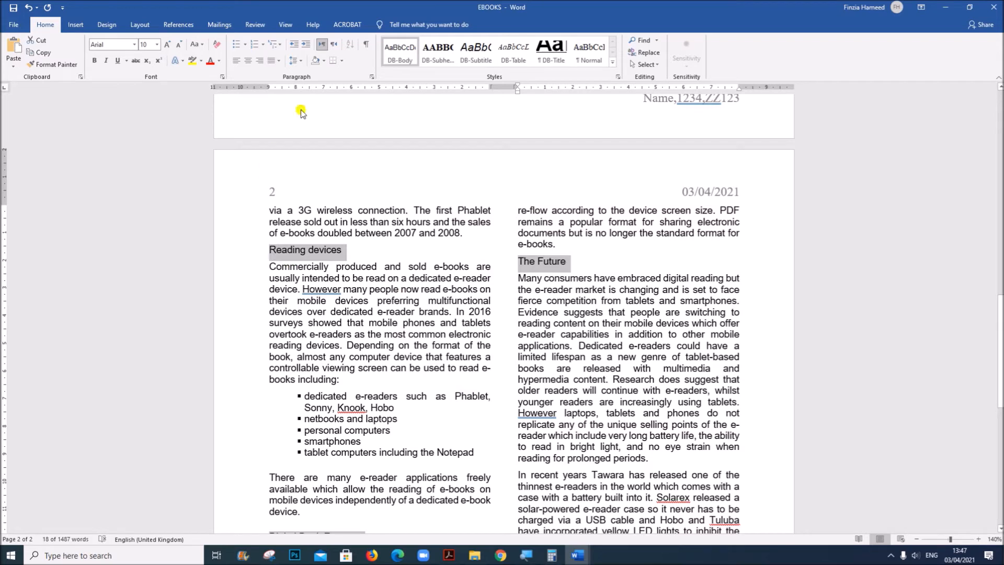
{"action": "left_click", "coordinate": [431, 72]}
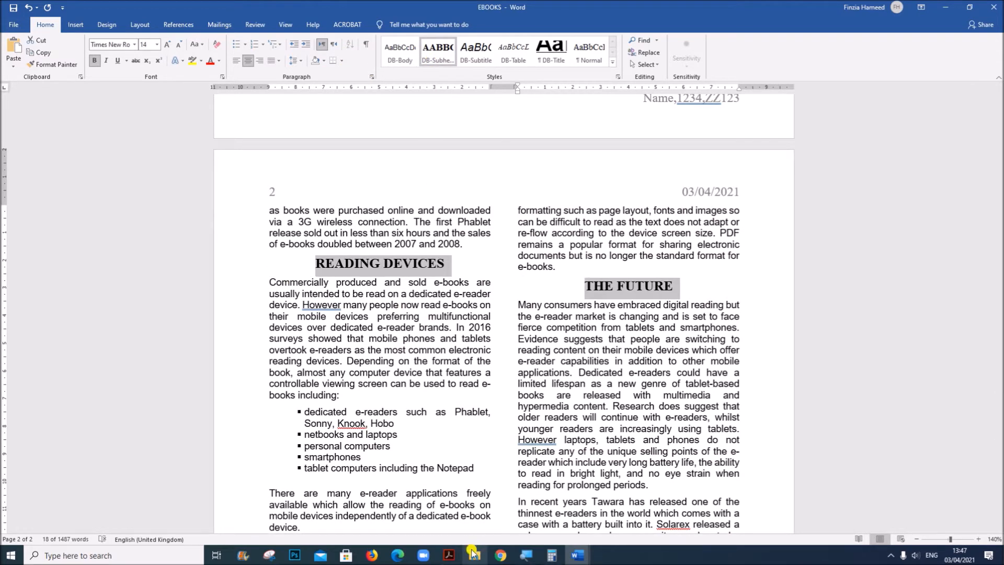
Switch to the Acrobat question paper and read question 12 about inserting the N219EREADER.csv contents as a table
{"action": "left_click", "coordinate": [449, 555]}
{"action": "scroll", "coordinate": [456, 455], "scroll_direction": "down", "scroll_amount": 2}
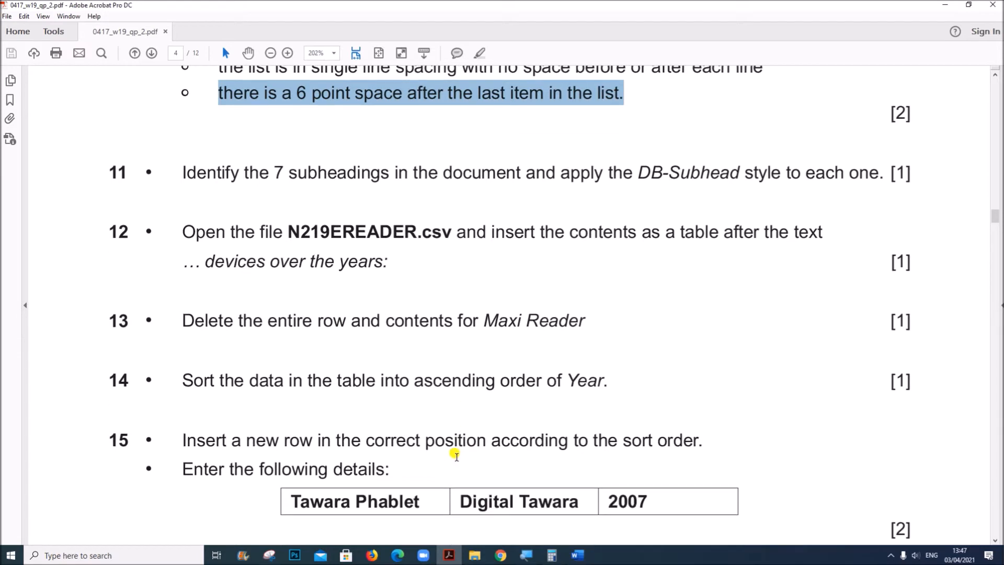
{"action": "left_click", "coordinate": [544, 285]}
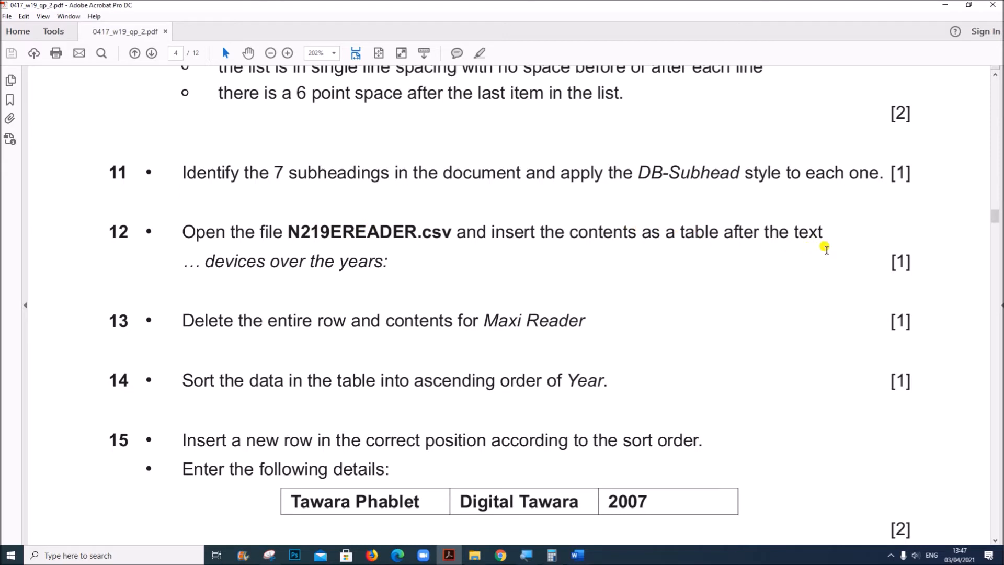
Open N219EREADER from the IG N19-P2 folder in Excel and copy the range A1:C11
{"action": "left_click", "coordinate": [474, 555]}
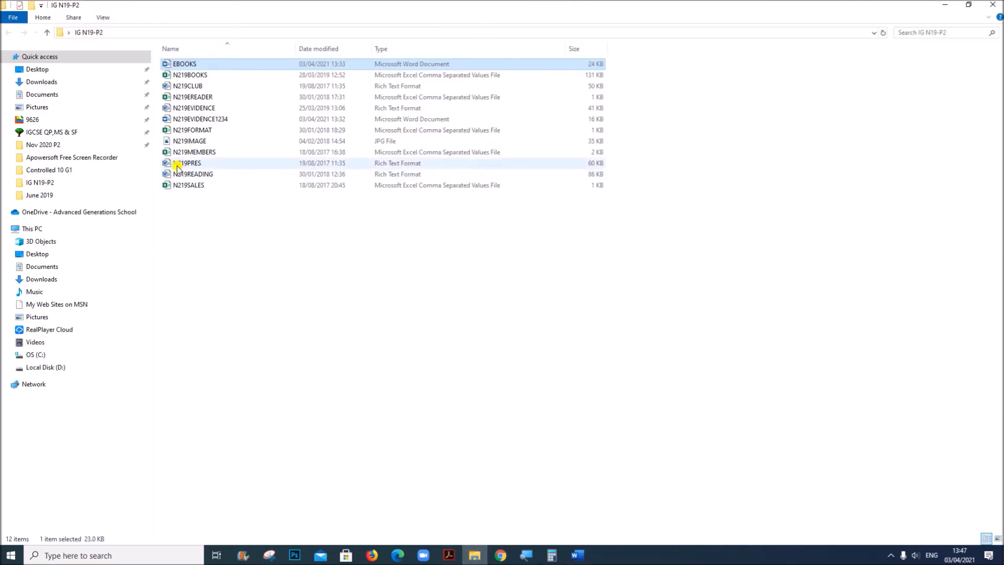
{"action": "left_click", "coordinate": [197, 99]}
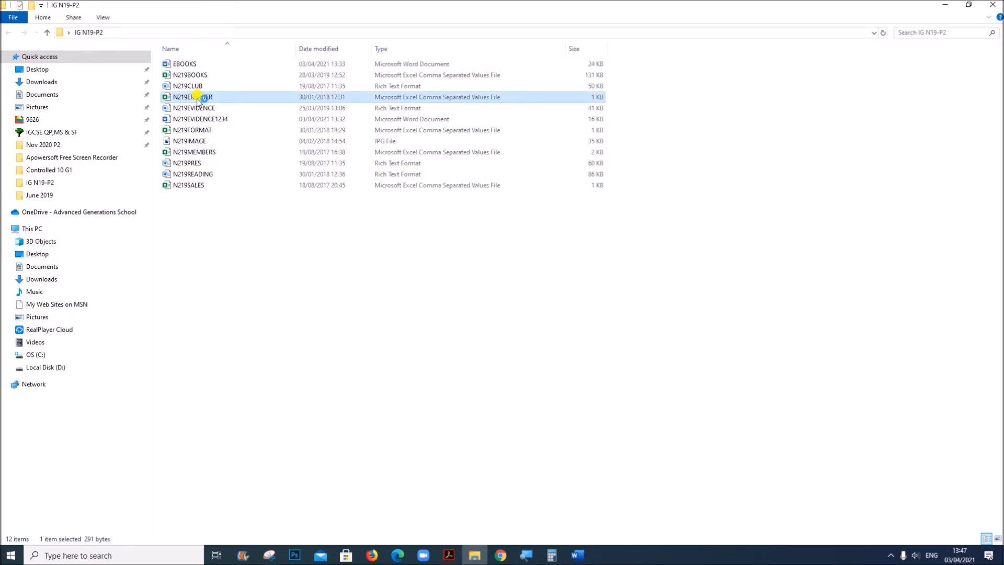
{"action": "double_click", "coordinate": [198, 99]}
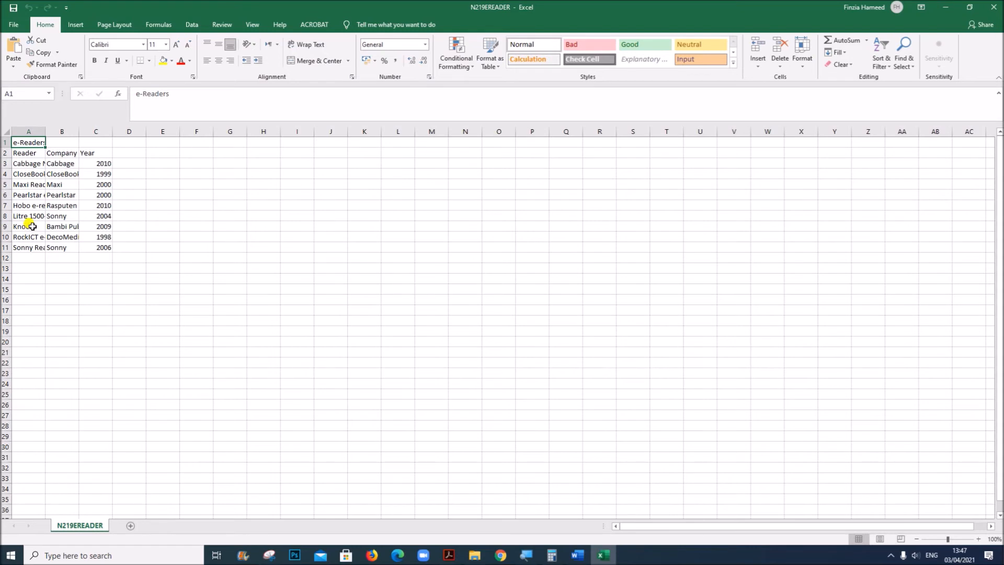
{"action": "left_click_drag", "start_coordinate": [27, 141], "coordinate": [106, 245]}
{"action": "key", "text": "ctrl+c"}
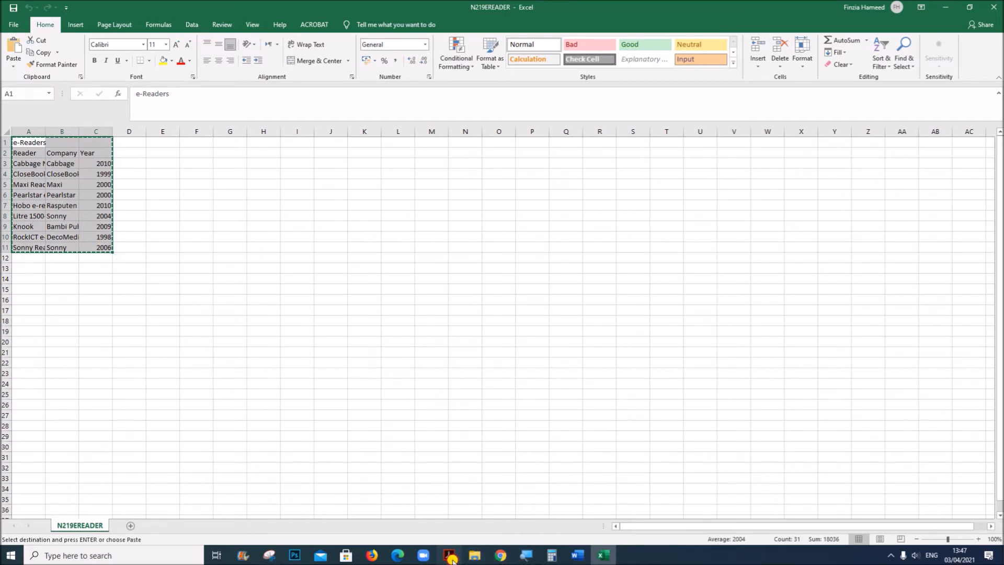
Check in the Acrobat question paper which text the table must follow and return to EBOOKS in Word
{"action": "left_click", "coordinate": [449, 555]}
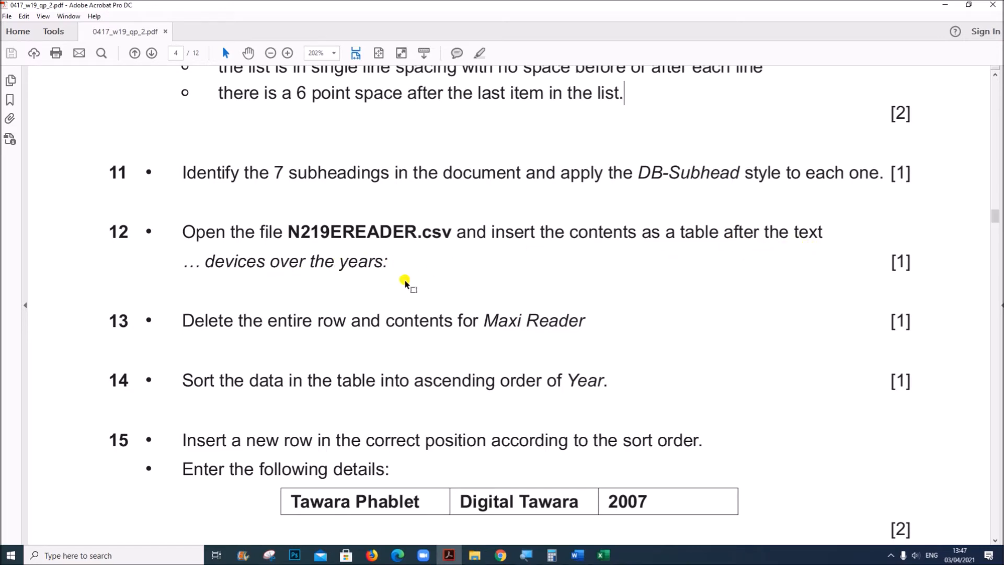
{"action": "mouse_move", "coordinate": [577, 554]}
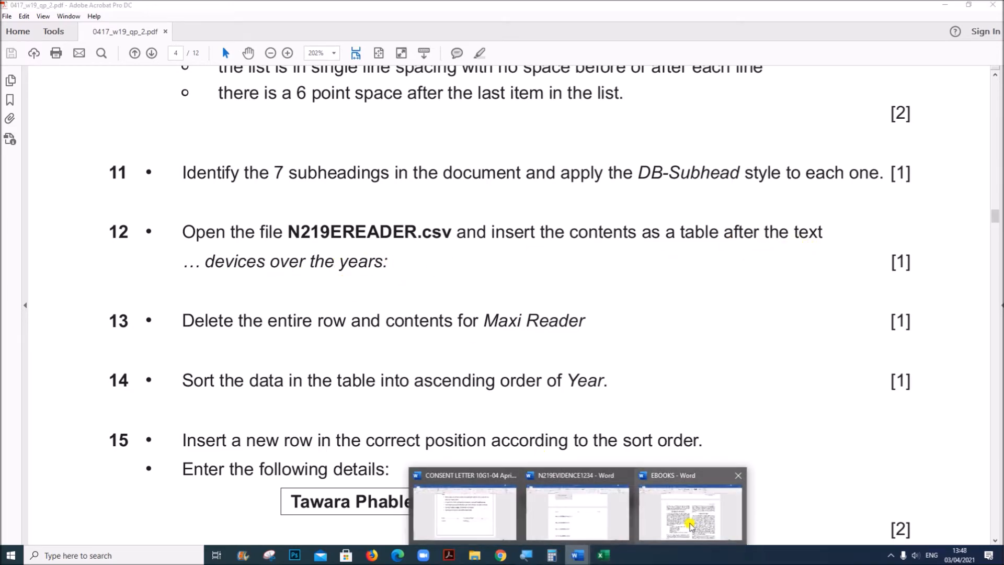
{"action": "left_click", "coordinate": [716, 522]}
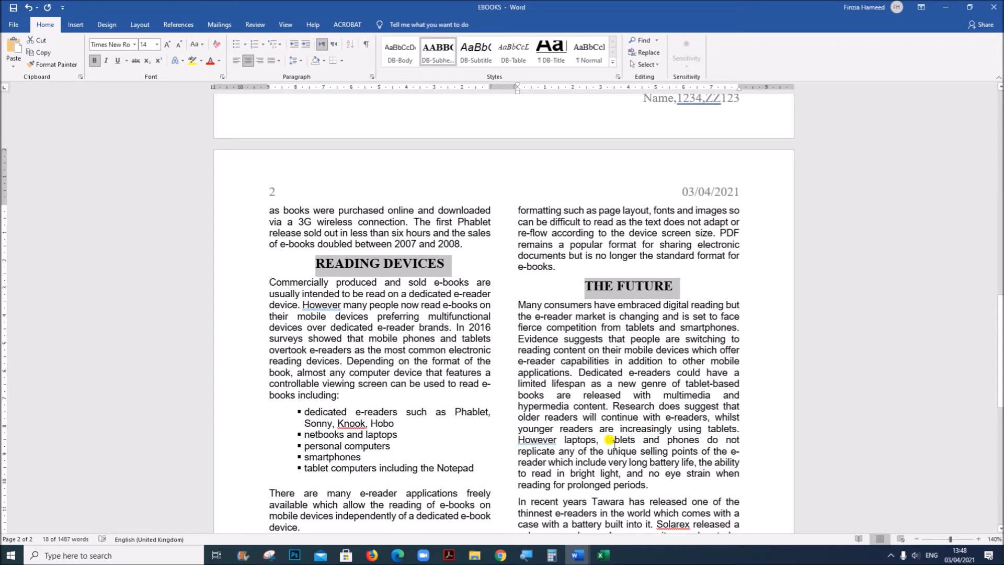
Find "over the year" in EBOOKS and paste the copied N219EREADER data as a table after the text "devices over the years:"
{"action": "scroll", "coordinate": [609, 440], "scroll_direction": "up", "scroll_amount": 10}
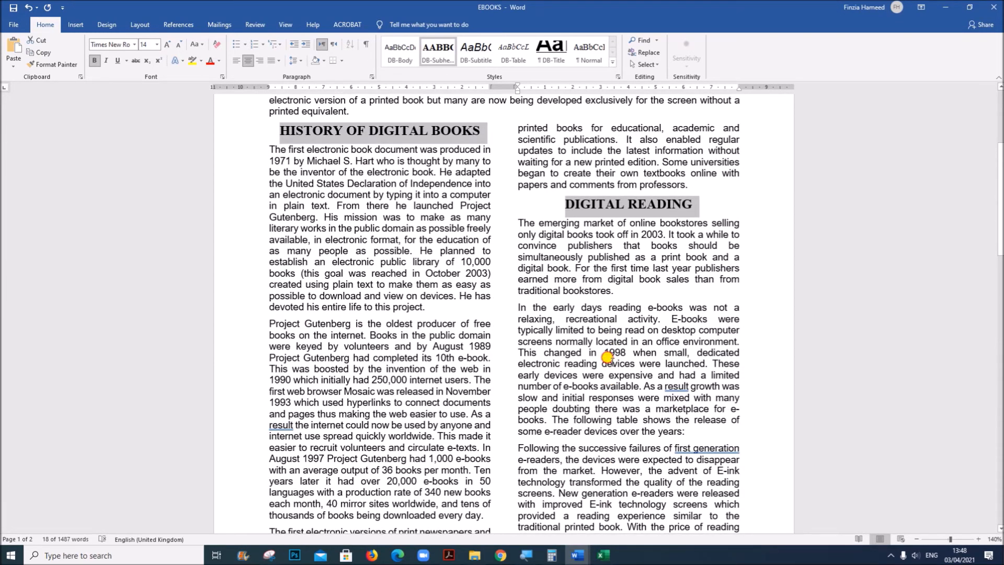
{"action": "left_click", "coordinate": [610, 362]}
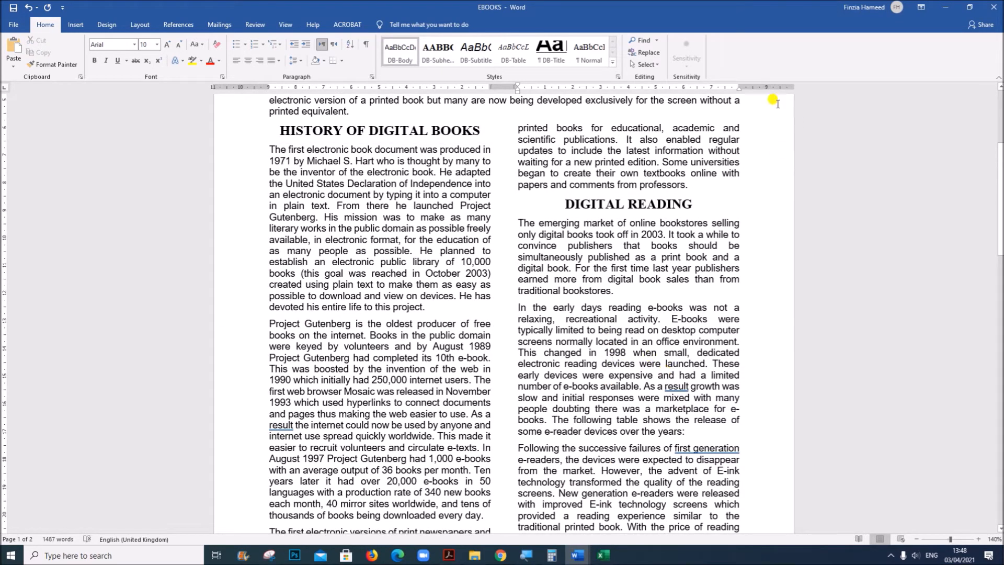
{"action": "left_click", "coordinate": [643, 42]}
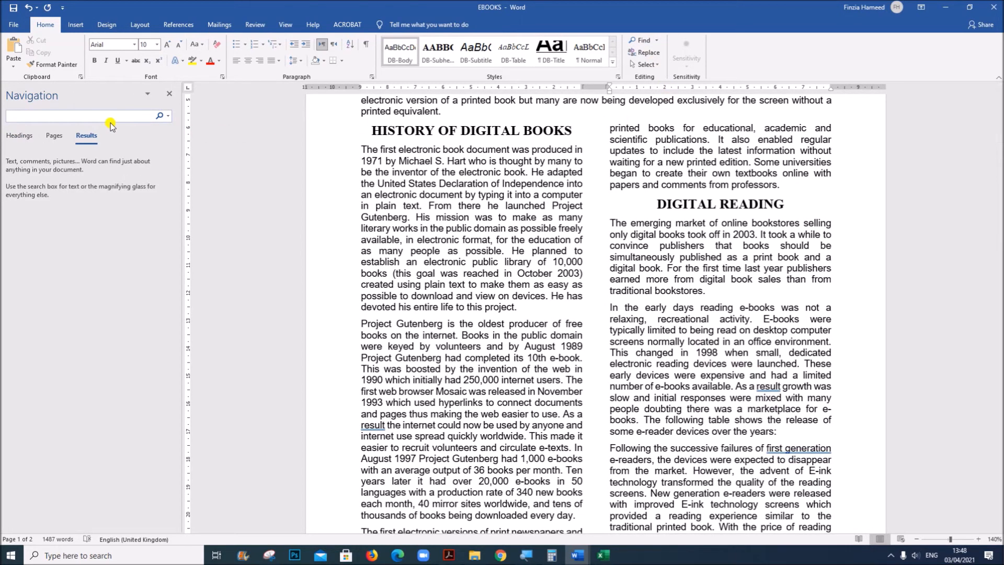
{"action": "type", "text": "over t"}
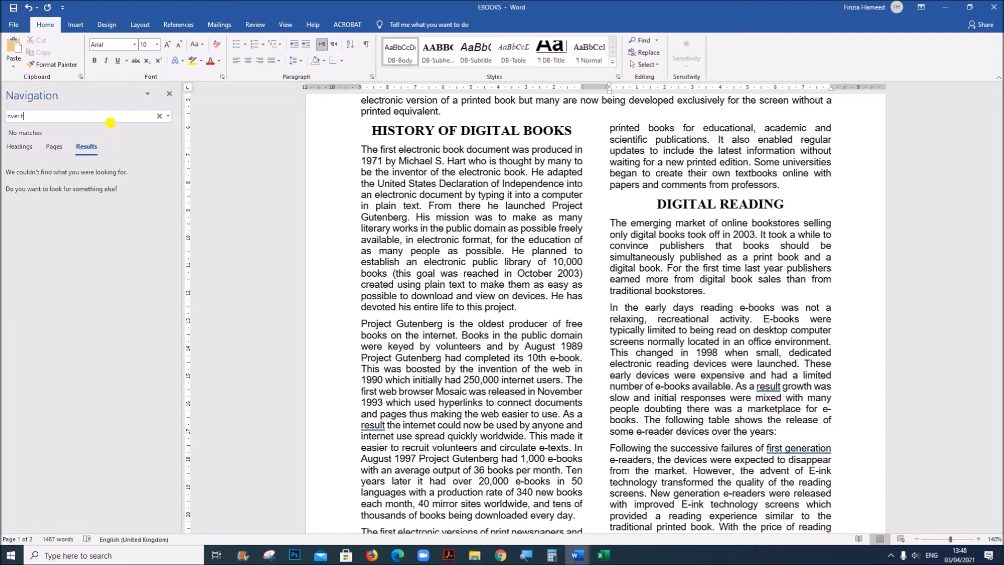
{"action": "type", "text": "he year"}
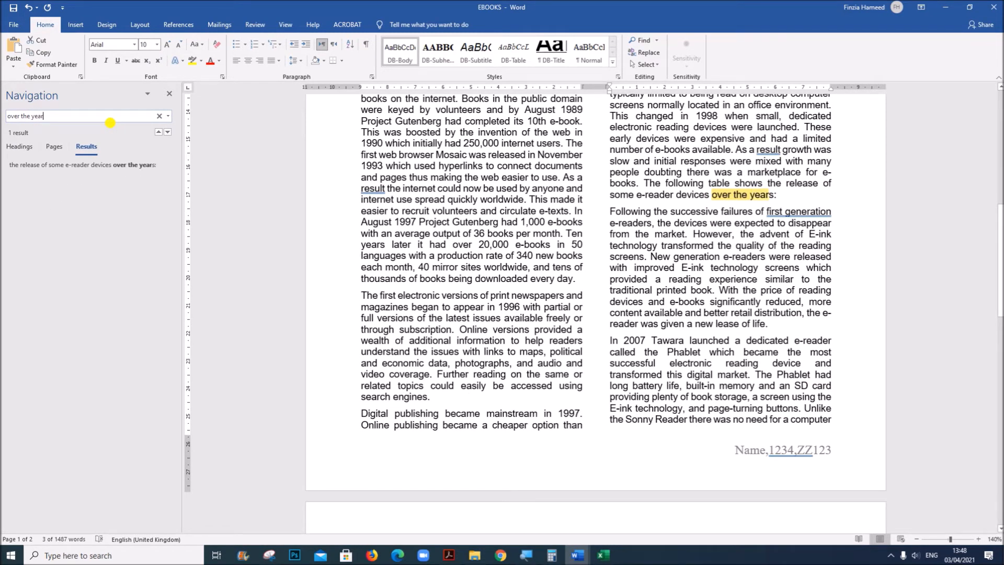
{"action": "left_click", "coordinate": [782, 196]}
{"action": "left_click", "coordinate": [169, 93]}
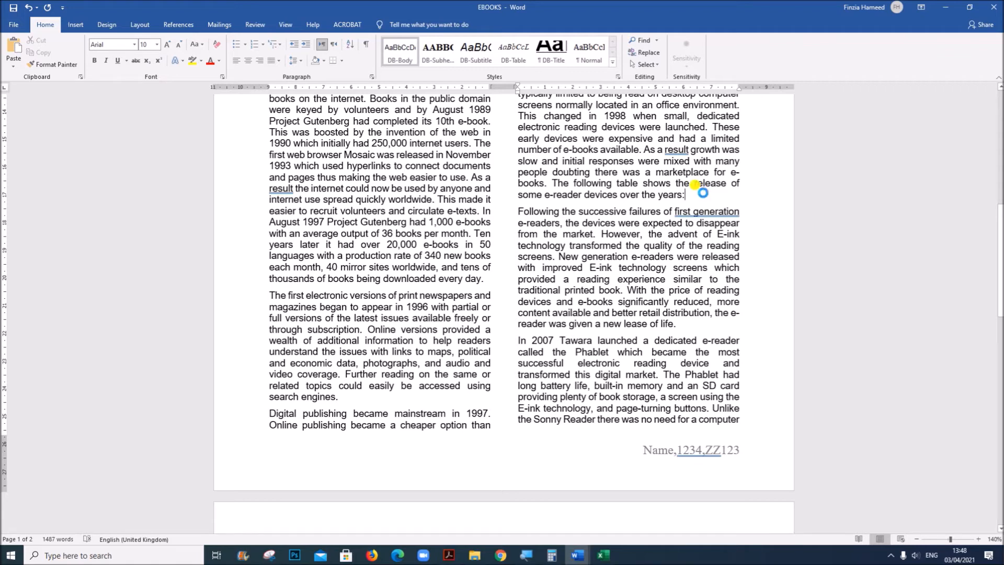
{"action": "key", "text": "ctrl+v"}
{"action": "scroll", "coordinate": [648, 313], "scroll_direction": "down", "scroll_amount": 5}
{"action": "scroll", "coordinate": [648, 319], "scroll_direction": "up", "scroll_amount": 3}
Read questions 13 to 15 in the Acrobat question paper, and close the N219EREADER workbook in Excel
{"action": "left_click", "coordinate": [453, 555]}
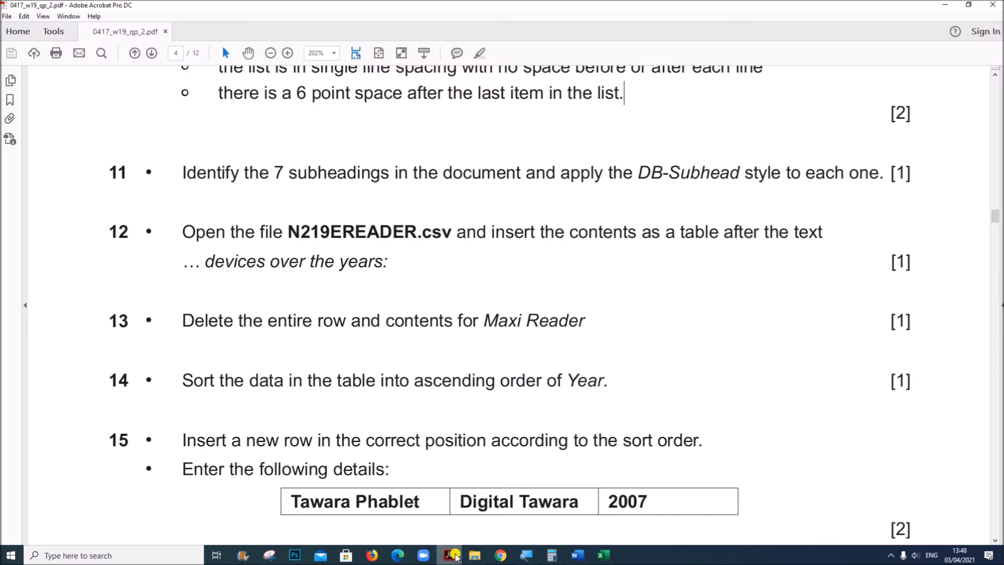
{"action": "scroll", "coordinate": [295, 361], "scroll_direction": "down", "scroll_amount": 1}
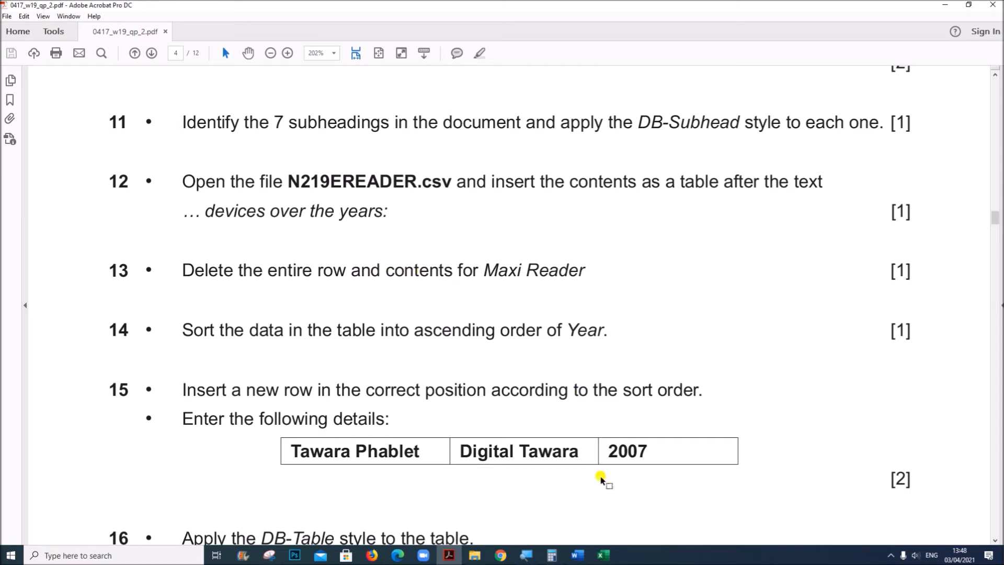
{"action": "left_click", "coordinate": [604, 556]}
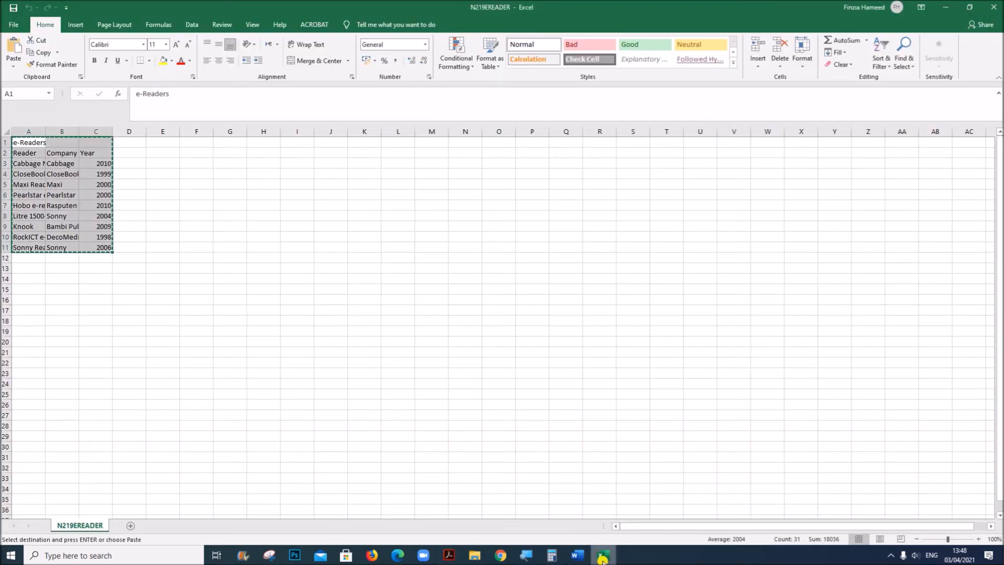
{"action": "left_click", "coordinate": [992, 8]}
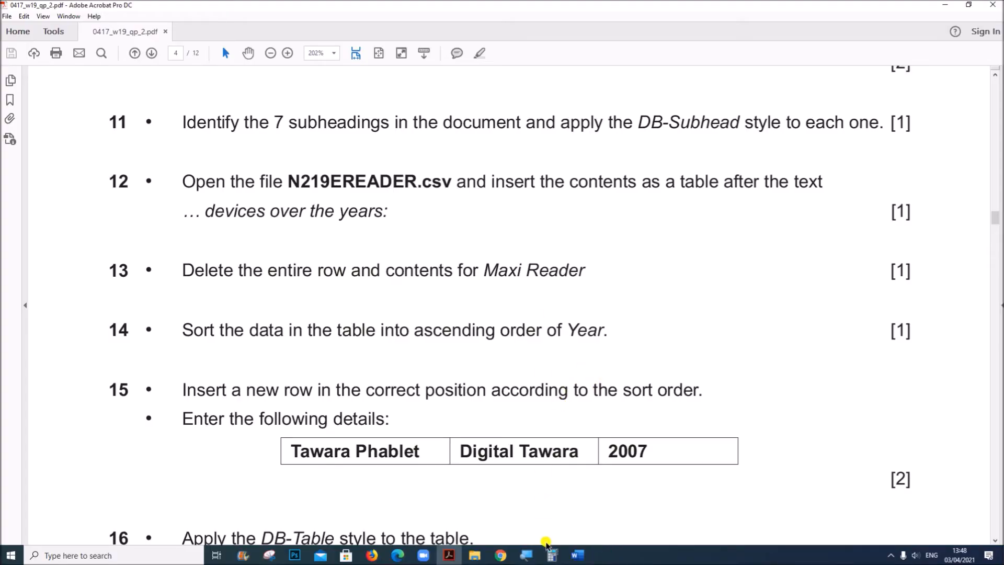
Return to EBOOKS in Word and delete the entire Maxi Reader row from the e-Readers table
{"action": "mouse_move", "coordinate": [577, 554]}
{"action": "left_click", "coordinate": [686, 529]}
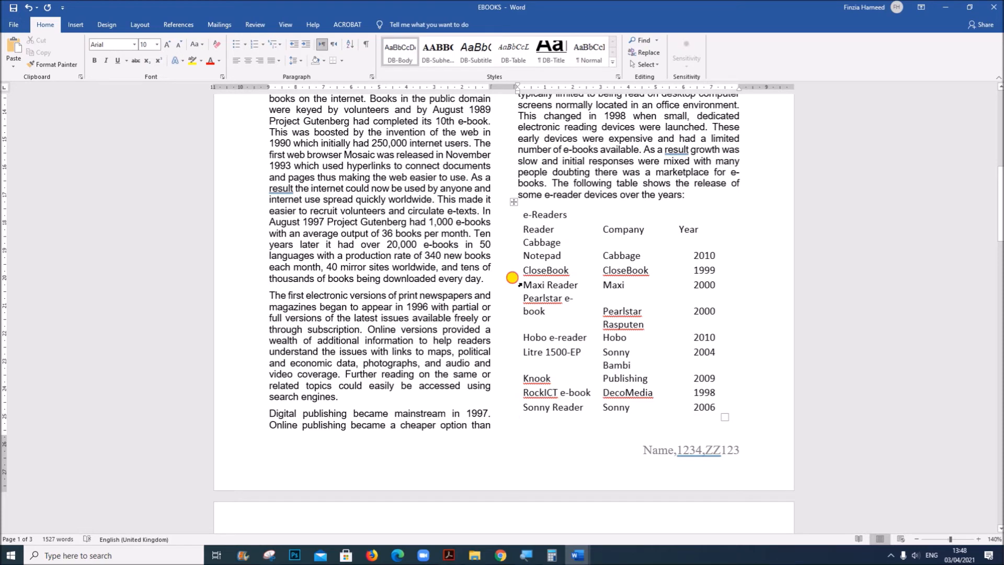
{"action": "left_click_drag", "start_coordinate": [520, 283], "coordinate": [703, 285]}
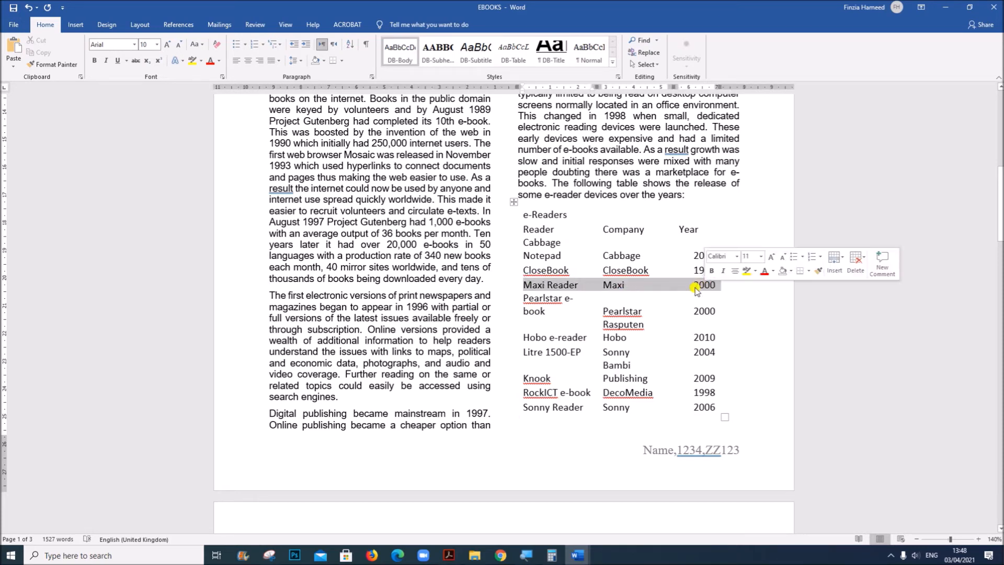
{"action": "right_click", "coordinate": [571, 285]}
{"action": "left_click", "coordinate": [586, 357]}
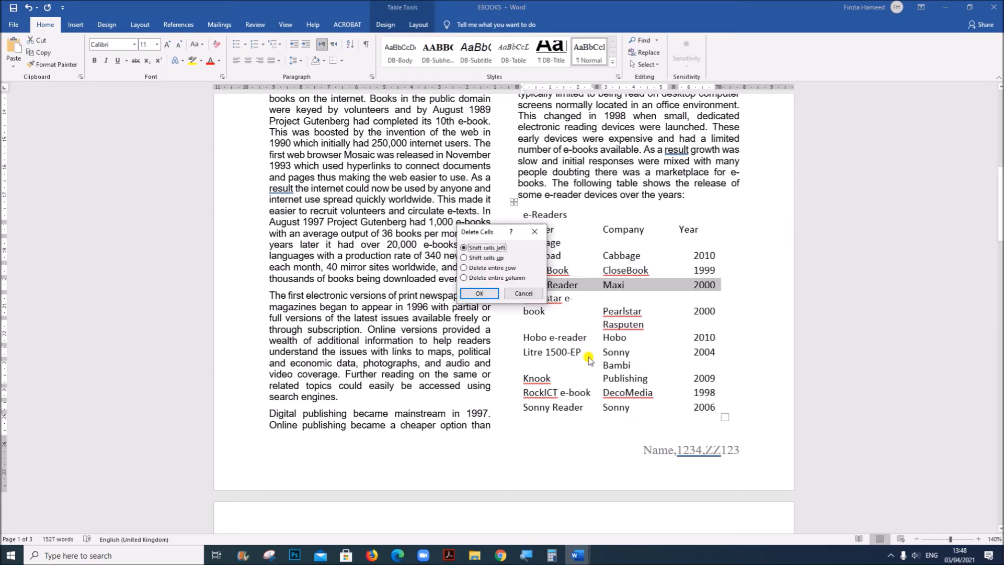
{"action": "left_click", "coordinate": [492, 270]}
{"action": "left_click", "coordinate": [479, 294]}
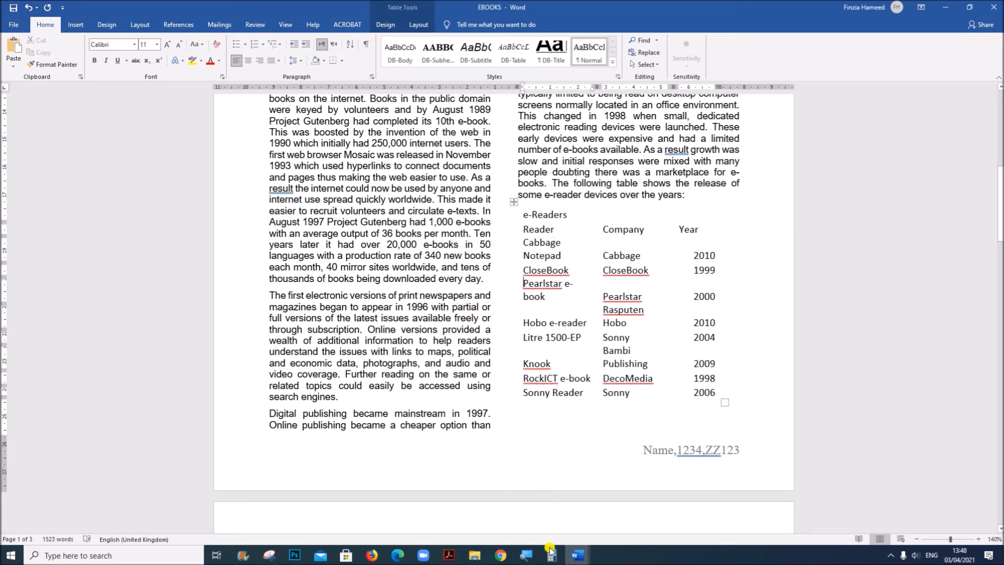
Read question 14 about the table's sort order in the Acrobat question paper and return to EBOOKS in Word
{"action": "left_click", "coordinate": [448, 555]}
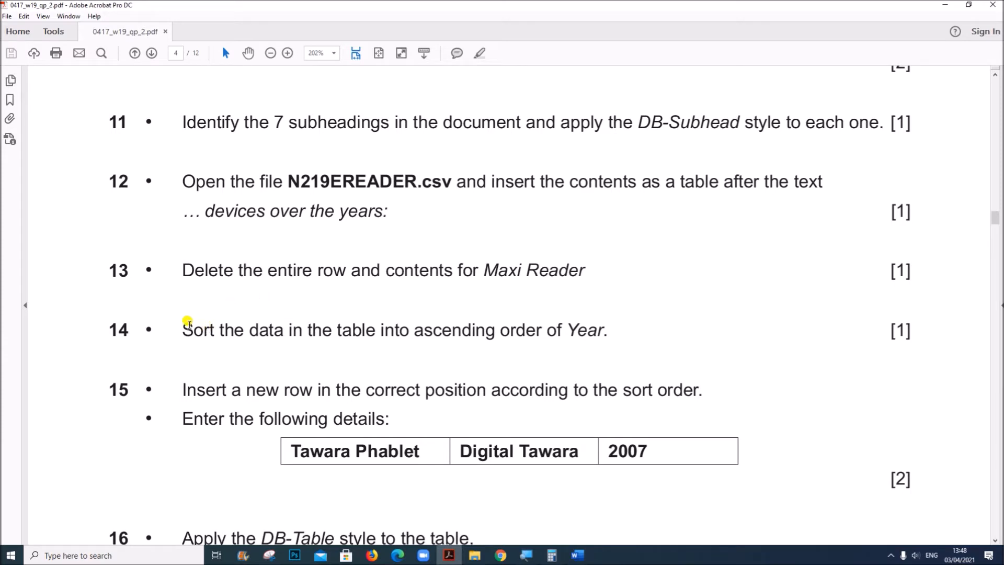
{"action": "left_click_drag", "start_coordinate": [181, 328], "coordinate": [603, 328]}
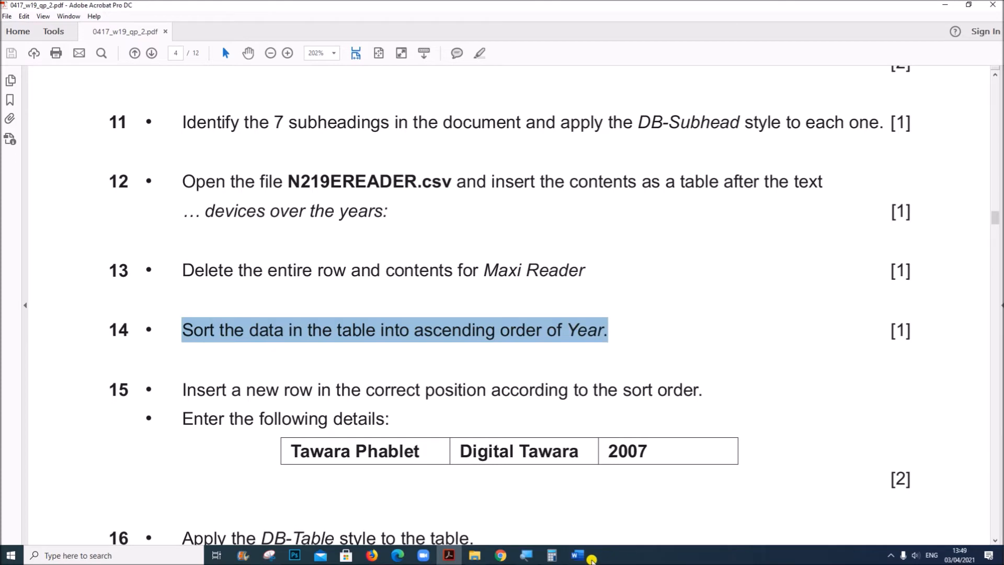
{"action": "mouse_move", "coordinate": [577, 555]}
{"action": "left_click", "coordinate": [690, 502]}
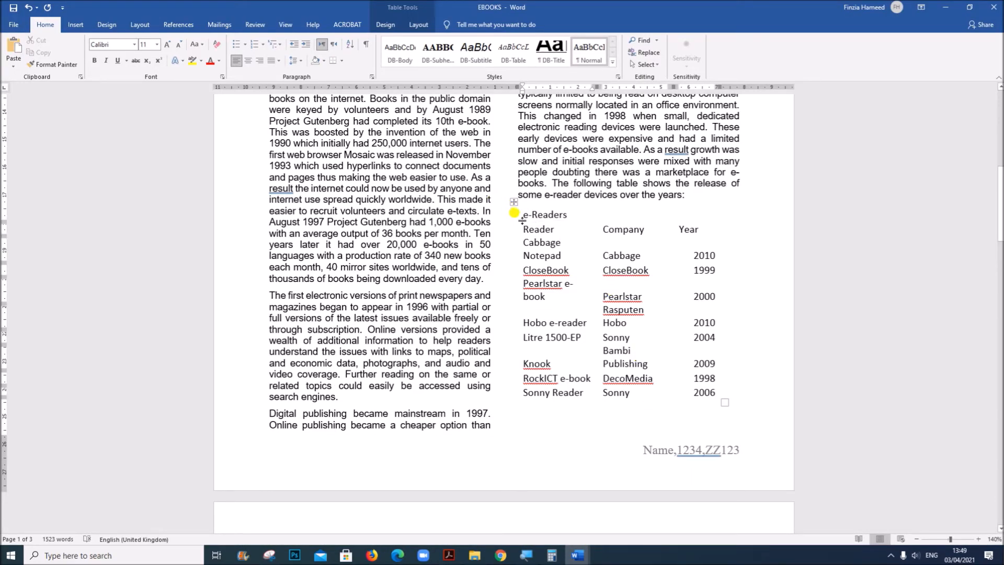
Sort the table rows below the e-Readers title by Year in ascending order, treating the Reader, Company, Year row as the header row
{"action": "left_click_drag", "start_coordinate": [519, 223], "coordinate": [697, 389]}
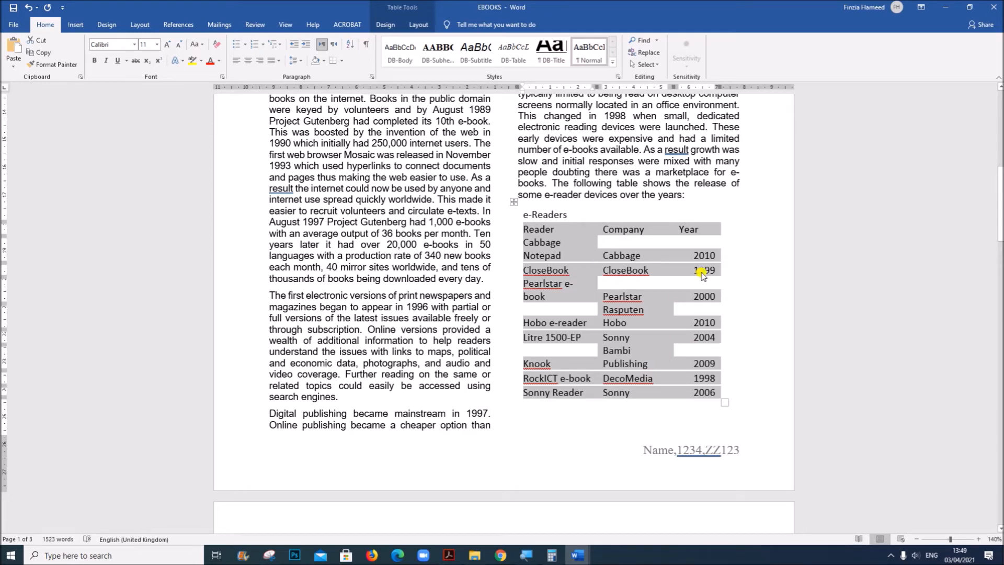
{"action": "left_click", "coordinate": [422, 25]}
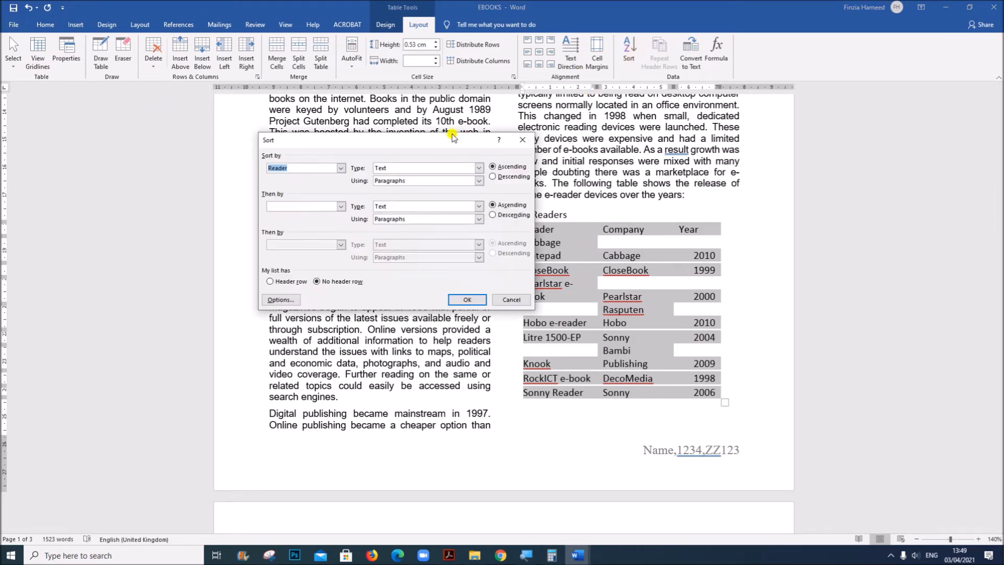
{"action": "left_click_drag", "start_coordinate": [424, 149], "coordinate": [365, 173]}
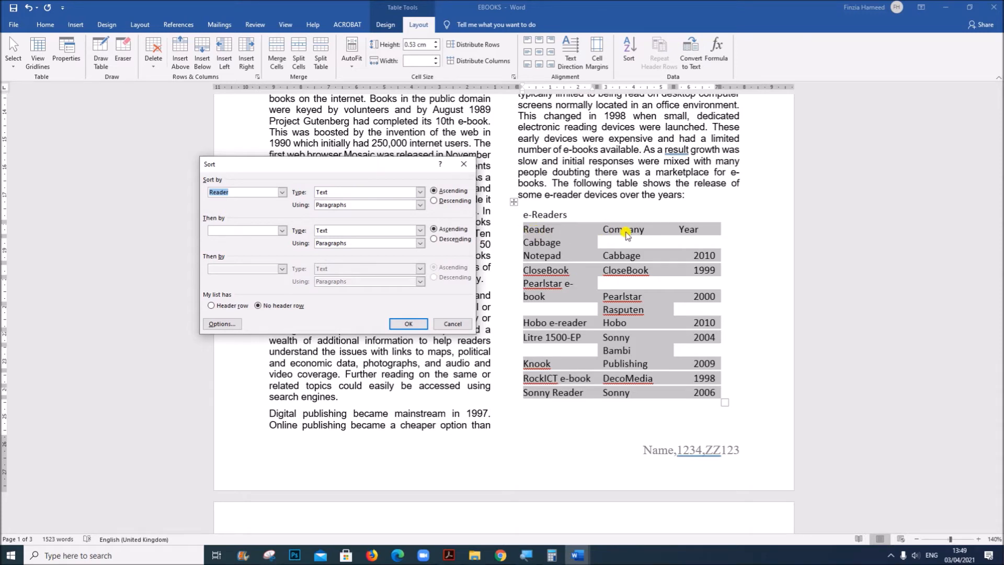
{"action": "left_click", "coordinate": [226, 306]}
{"action": "left_click", "coordinate": [282, 192]}
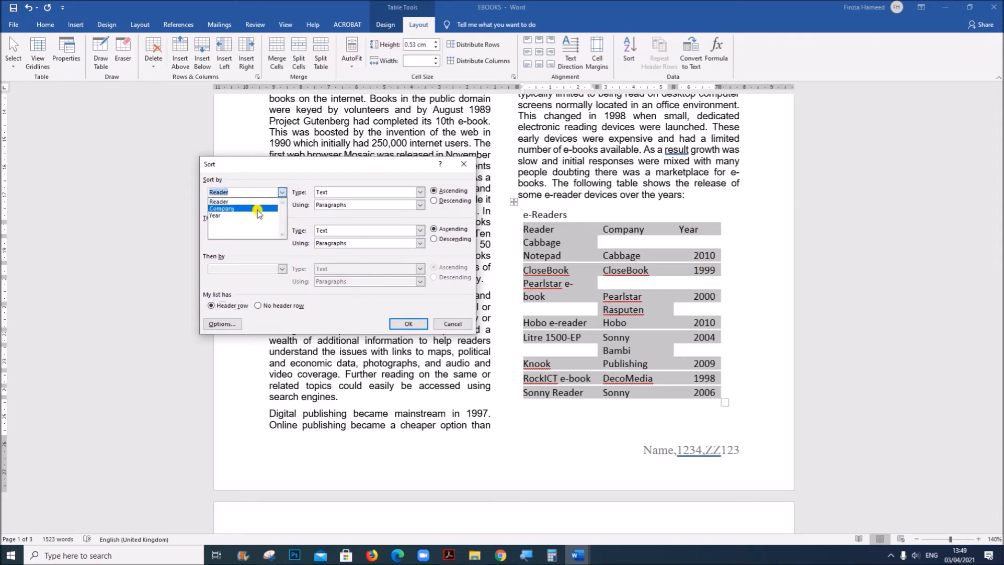
{"action": "left_click", "coordinate": [246, 216]}
{"action": "left_click", "coordinate": [450, 548]}
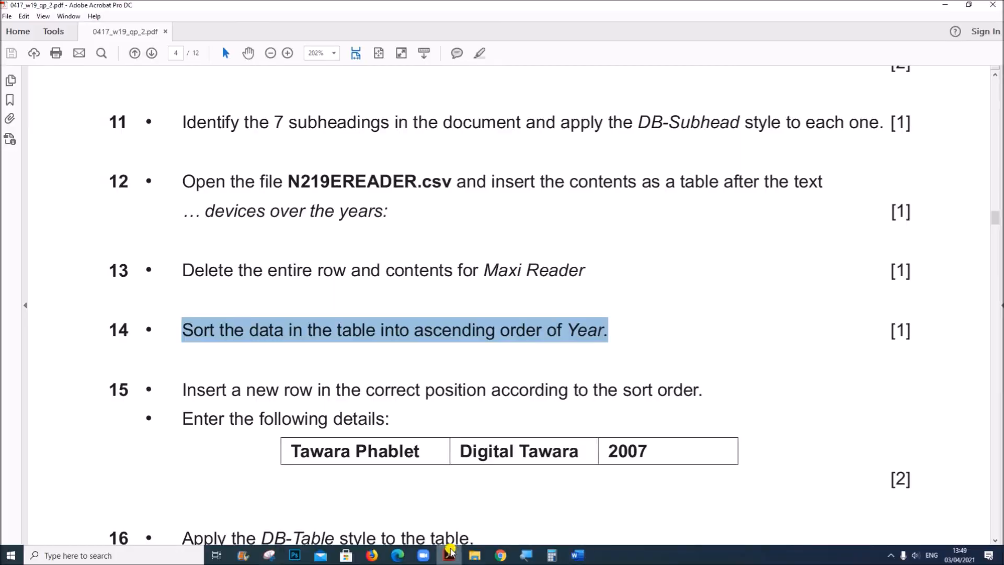
{"action": "mouse_move", "coordinate": [579, 557]}
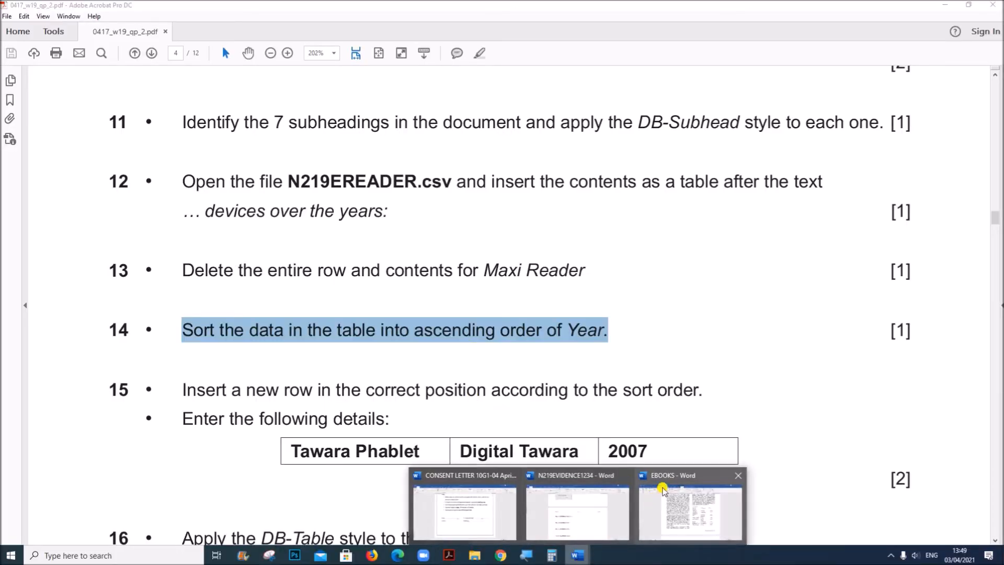
{"action": "left_click", "coordinate": [668, 481]}
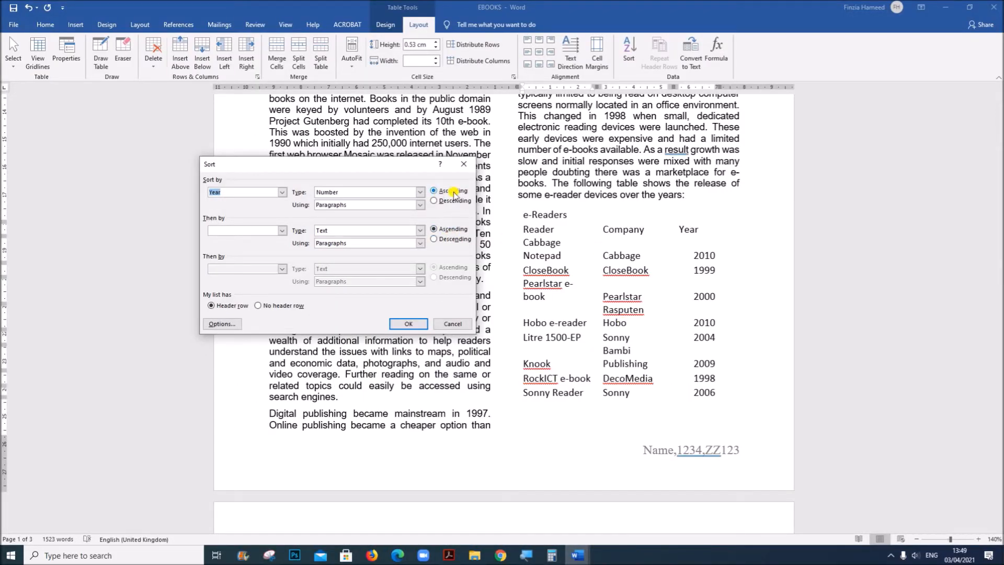
{"action": "left_click", "coordinate": [409, 323]}
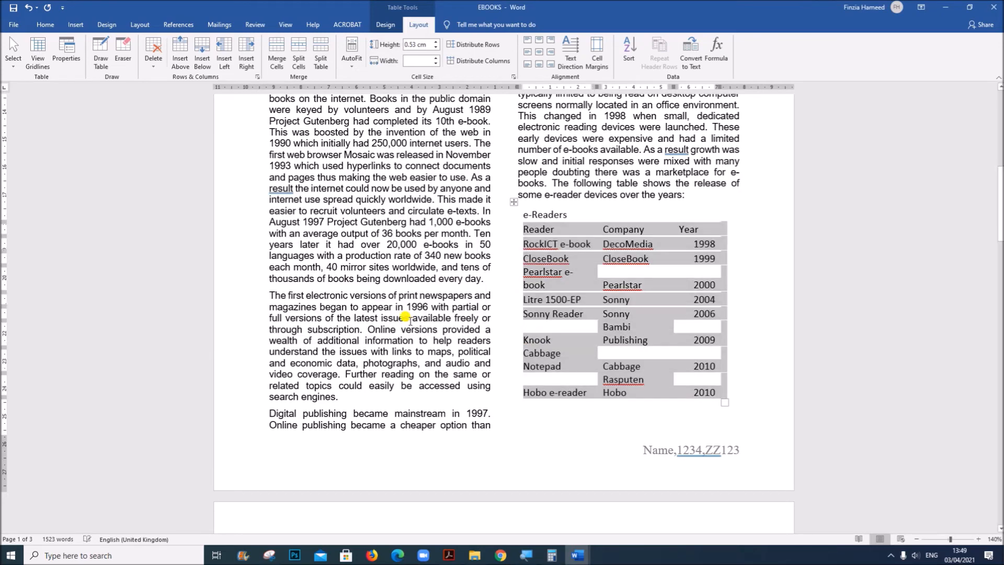
Read question 15 in the Acrobat question paper about the new row's position and its year, and return to EBOOKS in Word
{"action": "left_click", "coordinate": [449, 555]}
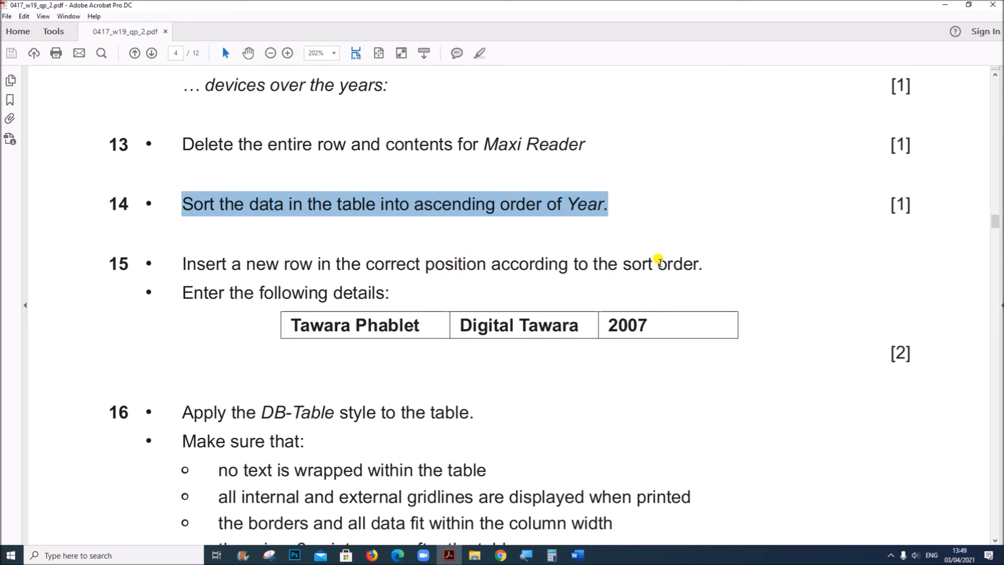
{"action": "left_click", "coordinate": [707, 261]}
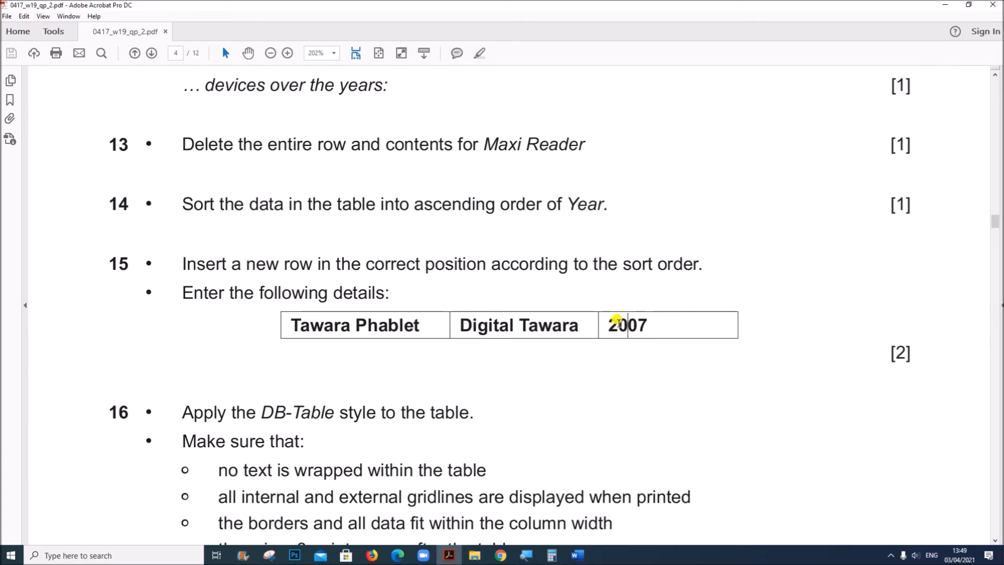
{"action": "left_click_drag", "start_coordinate": [600, 320], "coordinate": [643, 343]}
{"action": "mouse_move", "coordinate": [577, 554]}
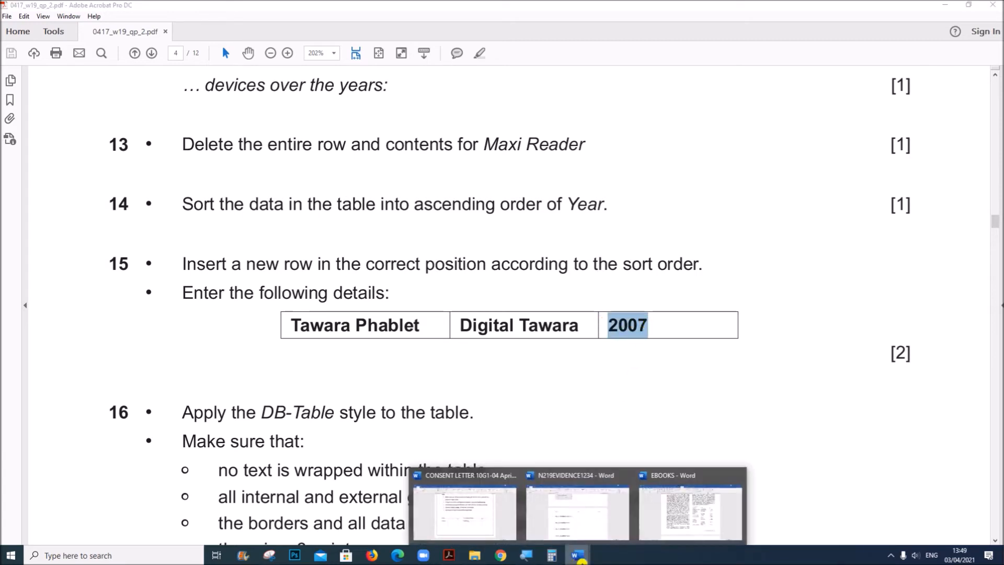
{"action": "left_click", "coordinate": [684, 516]}
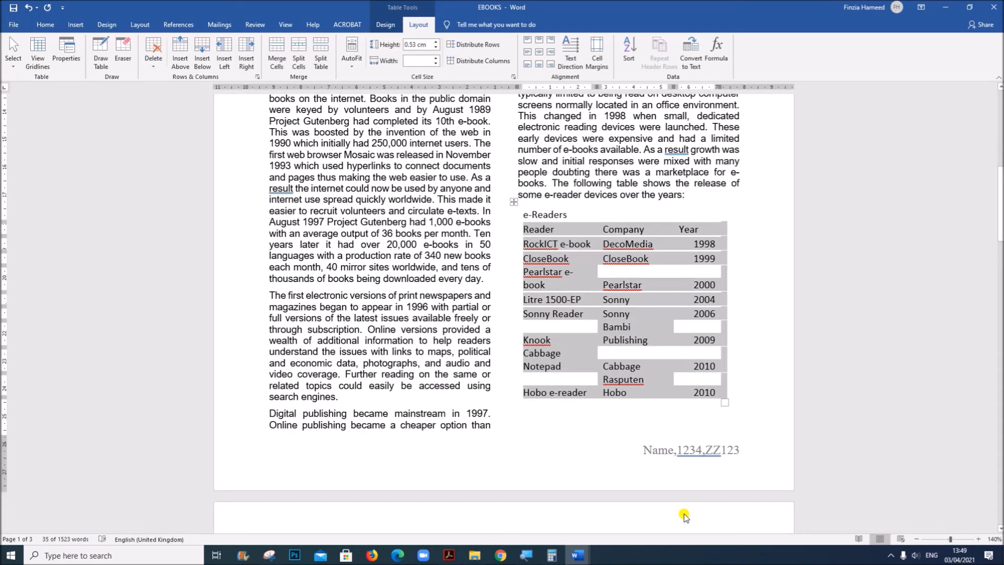
Insert an empty row below the Sonny Reader row and place the cursor in its first cell
{"action": "left_click", "coordinate": [719, 318]}
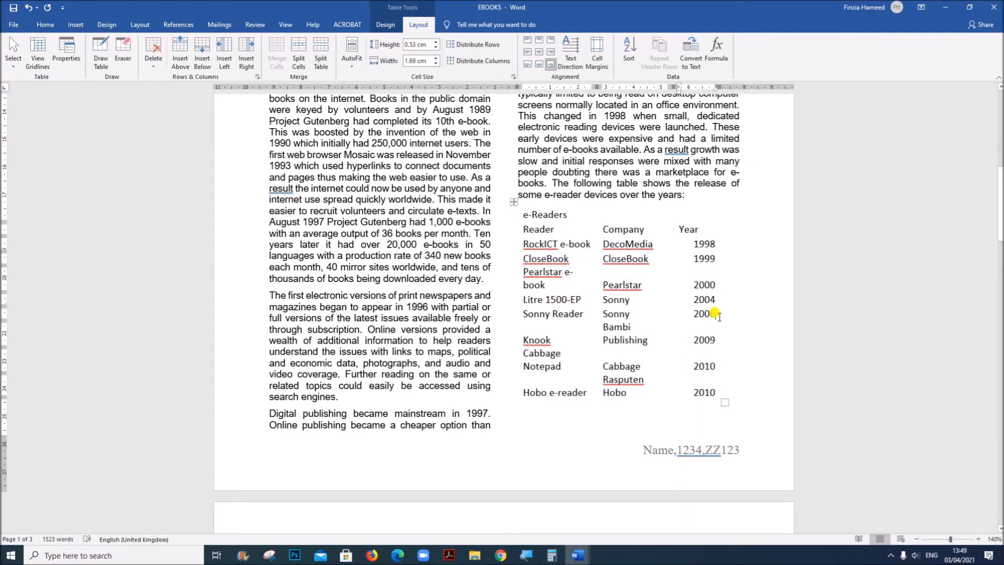
{"action": "right_click", "coordinate": [683, 314]}
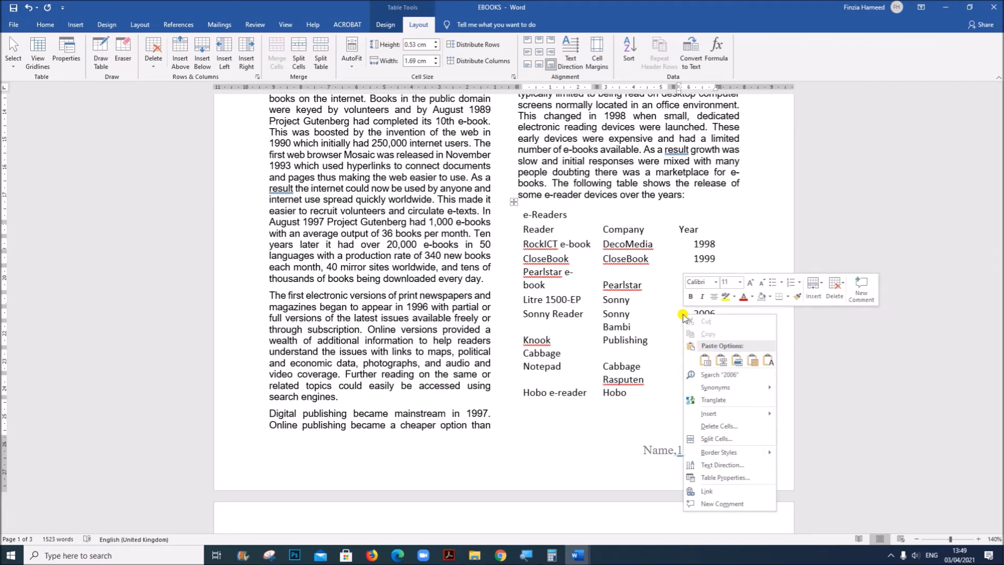
{"action": "mouse_move", "coordinate": [743, 416]}
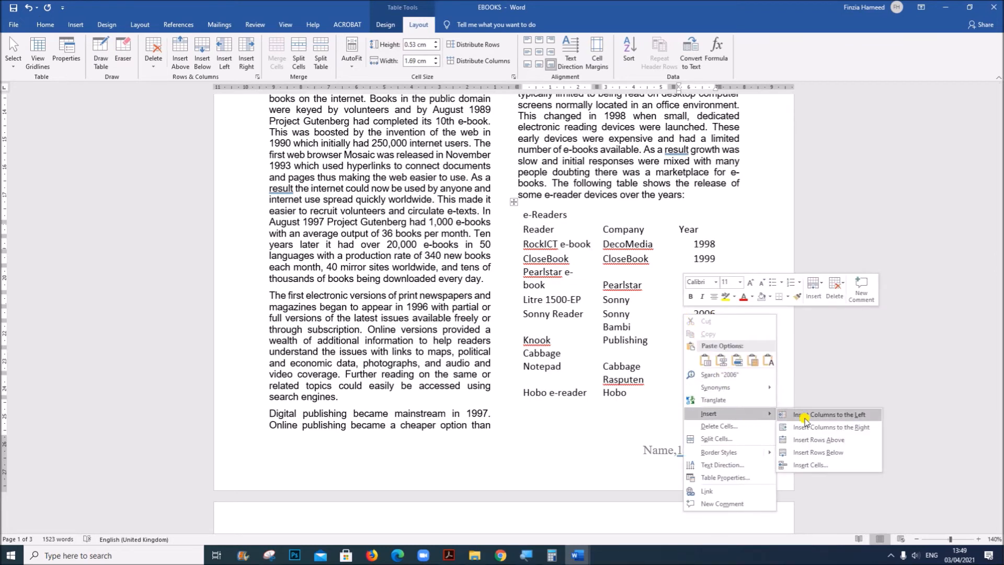
{"action": "left_click", "coordinate": [816, 453]}
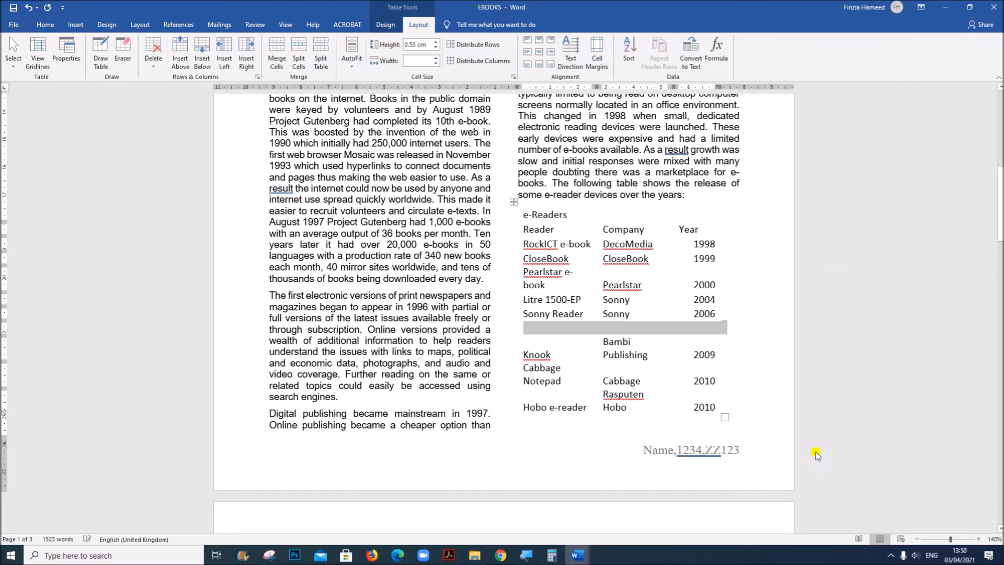
{"action": "left_click", "coordinate": [538, 326]}
Copy Tawara Phablet from question 15 in the Acrobat question paper into the empty row's Reader cell in EBOOKS in Word
{"action": "left_click", "coordinate": [448, 555]}
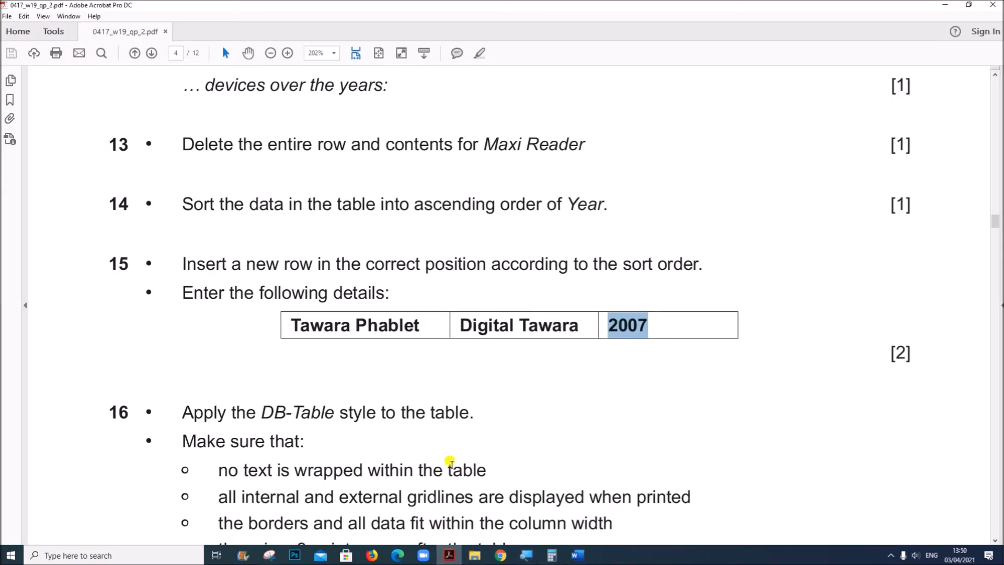
{"action": "left_click_drag", "start_coordinate": [288, 325], "coordinate": [387, 324]}
{"action": "key", "text": "ctrl+c"}
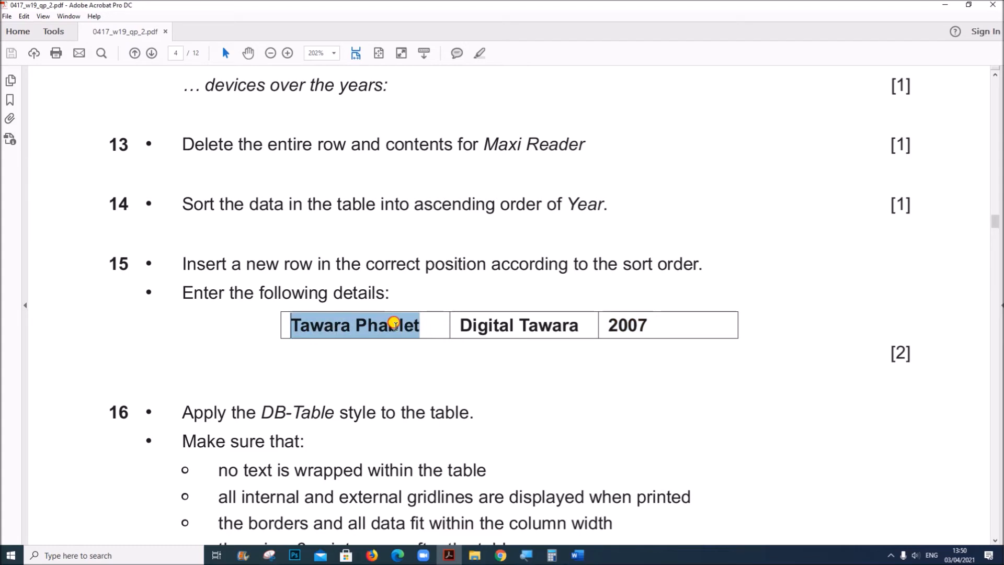
{"action": "left_click", "coordinate": [577, 555]}
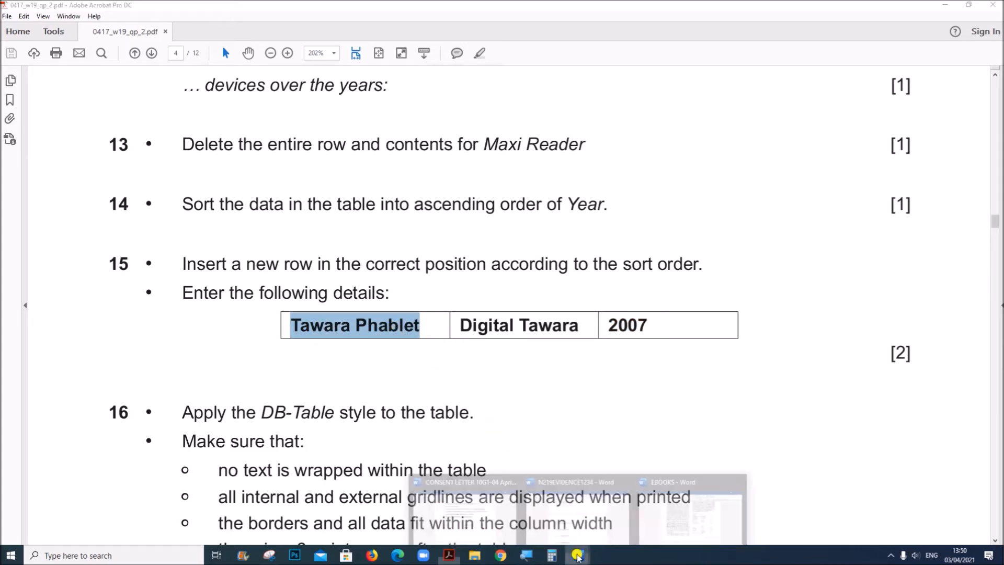
{"action": "left_click", "coordinate": [653, 520]}
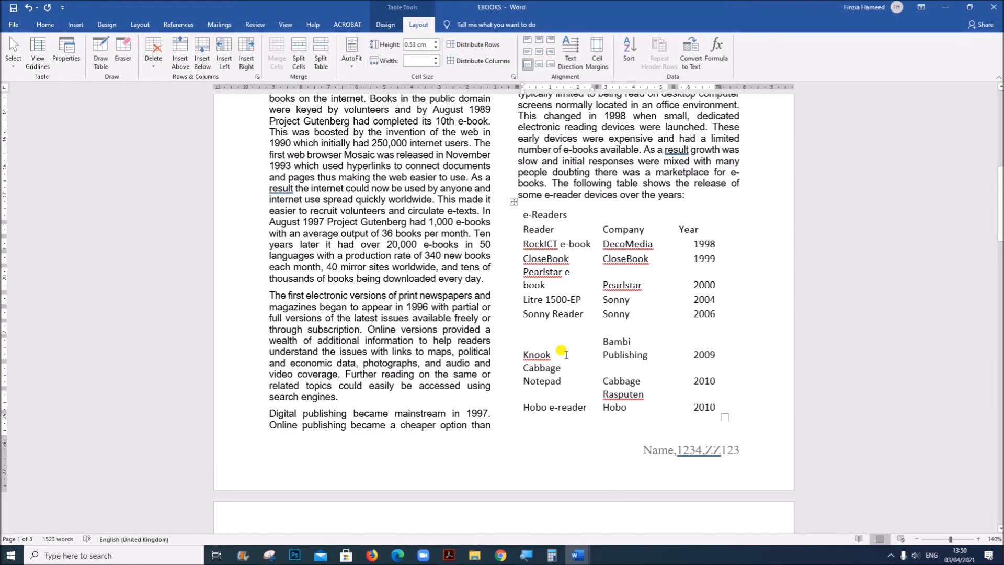
{"action": "left_click", "coordinate": [592, 324]}
{"action": "key", "text": "ctrl+v"}
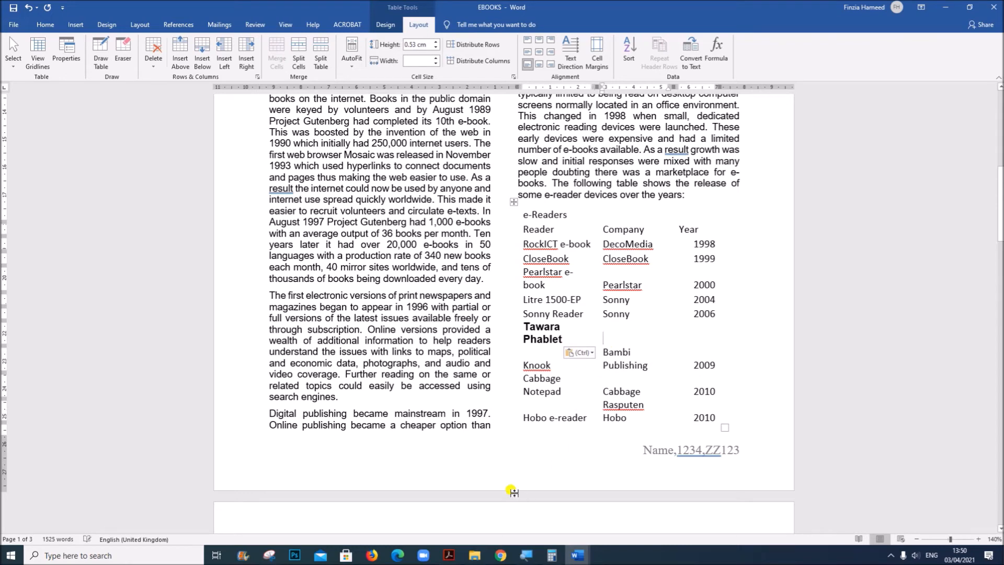
Copy Digital Tawara from question 15 in the Acrobat question paper into the new row's Company cell in EBOOKS in Word
{"action": "left_click", "coordinate": [449, 555]}
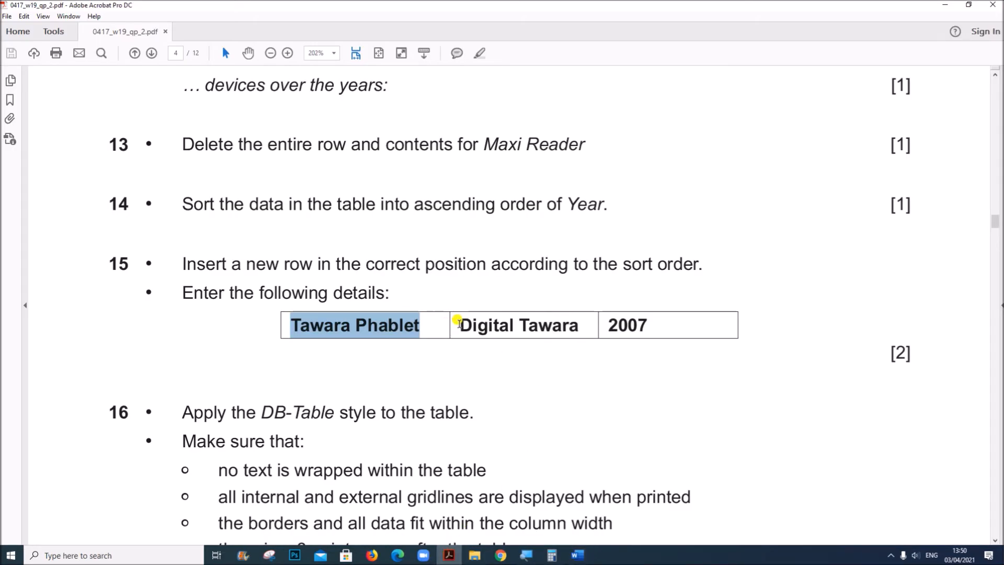
{"action": "left_click_drag", "start_coordinate": [458, 324], "coordinate": [581, 322]}
{"action": "key", "text": "ctrl+c"}
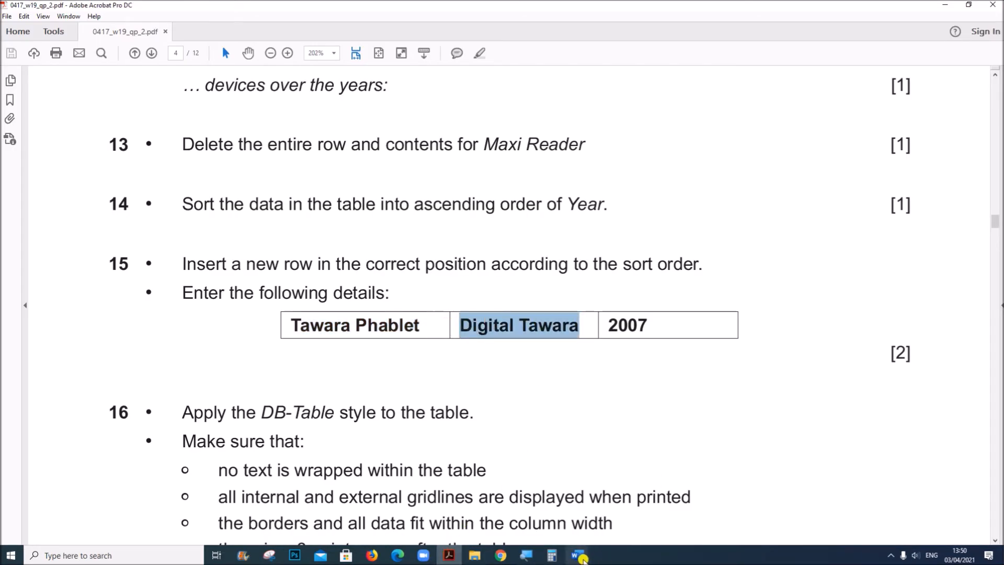
{"action": "mouse_move", "coordinate": [577, 555]}
{"action": "left_click", "coordinate": [668, 514]}
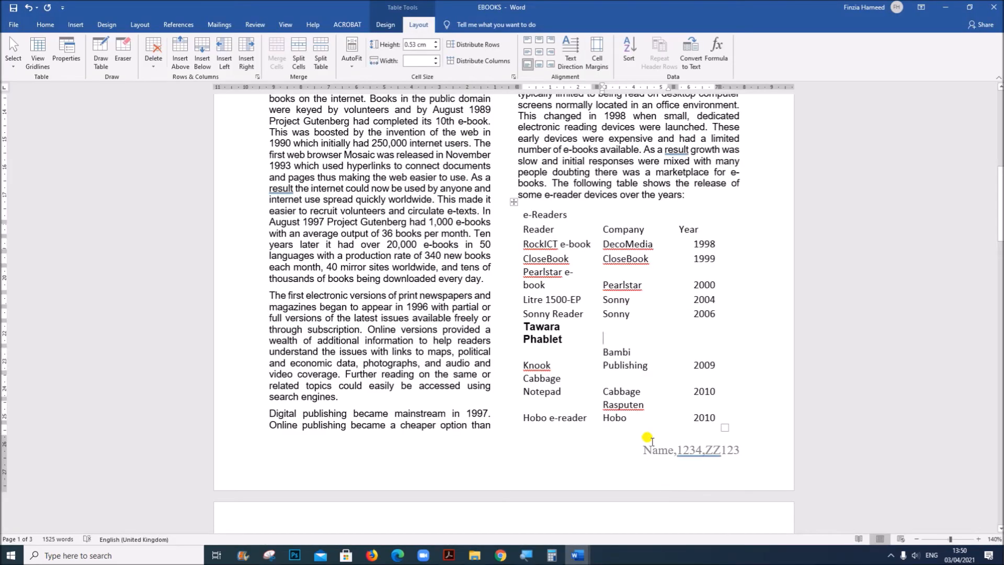
{"action": "left_click", "coordinate": [615, 328]}
{"action": "key", "text": "ctrl+v"}
Enter 2007 in the Year cell of the Tawara Phablet row
{"action": "left_click", "coordinate": [699, 332]}
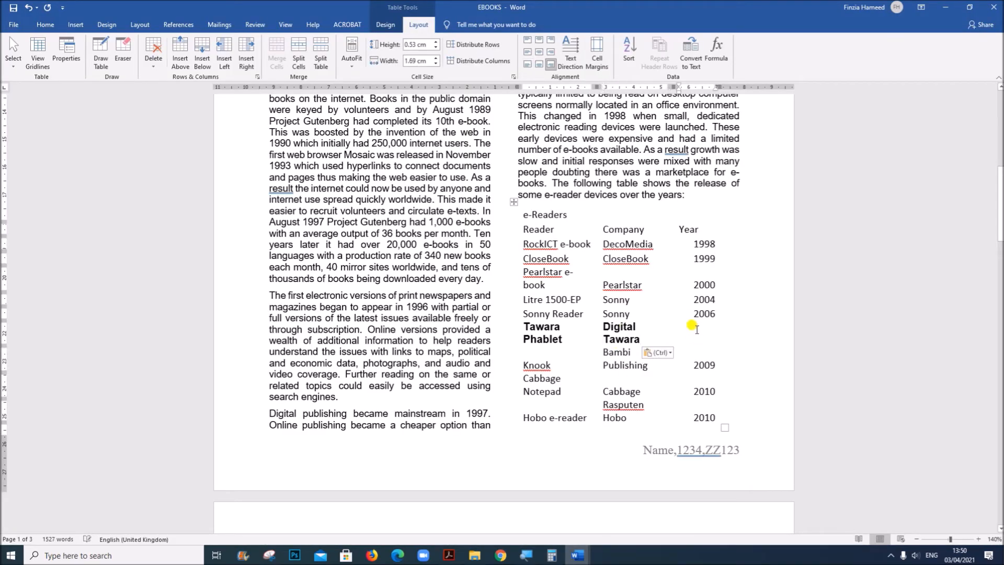
{"action": "type", "text": "200"}
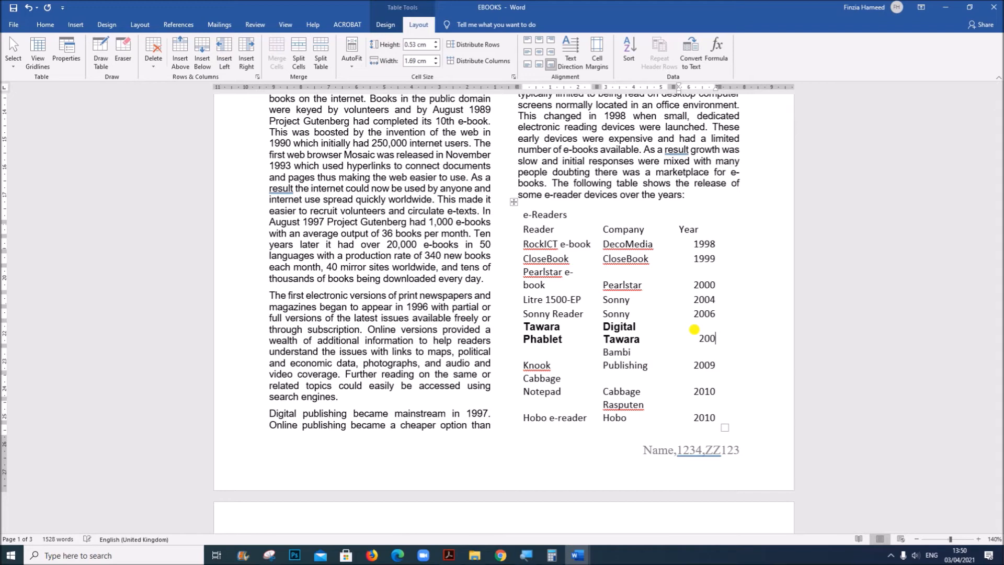
{"action": "type", "text": "7"}
Check the style named in question 16 in Acrobat and apply the DB-Table style to the whole e-reader table in EBOOKS in Word
{"action": "left_click", "coordinate": [449, 555]}
{"action": "scroll", "coordinate": [494, 473], "scroll_direction": "down", "scroll_amount": 2}
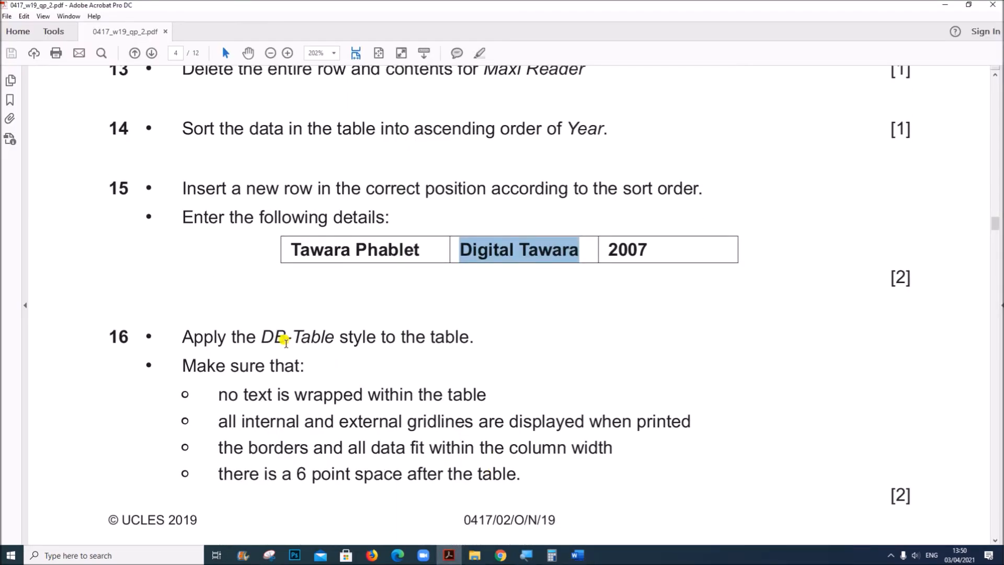
{"action": "mouse_move", "coordinate": [577, 555]}
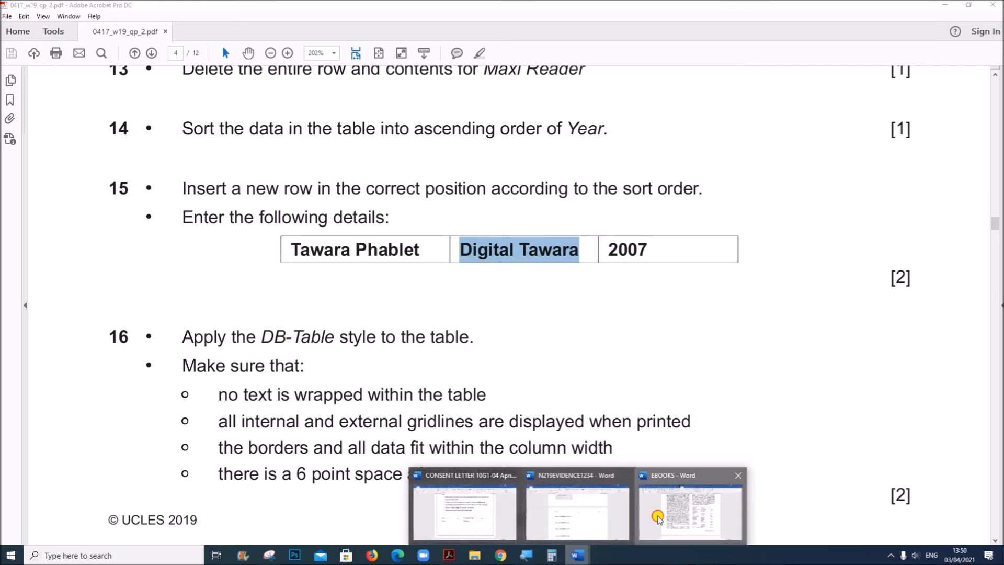
{"action": "left_click", "coordinate": [658, 516]}
{"action": "left_click", "coordinate": [513, 202]}
{"action": "left_click", "coordinate": [45, 25]}
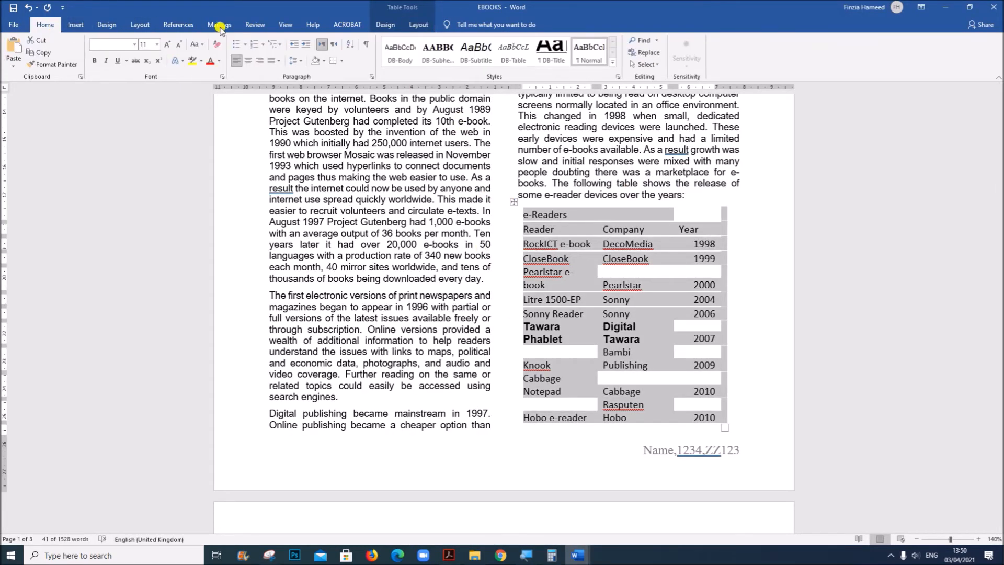
{"action": "left_click", "coordinate": [513, 52]}
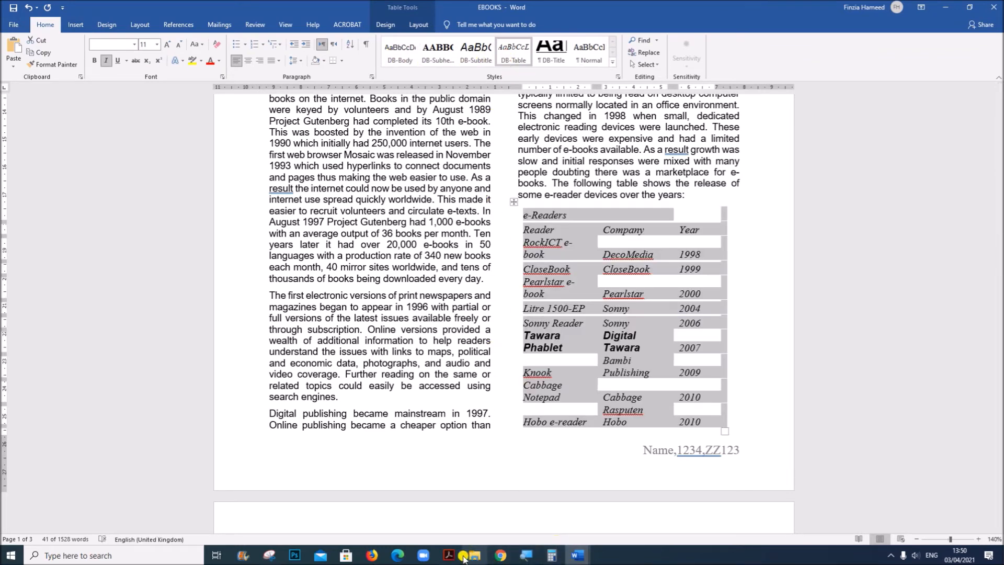
Remove the bold from the Tawara Phablet row, keeping the table italic, and set its Reader and Company cells to Times New Roman
{"action": "mouse_move", "coordinate": [450, 557]}
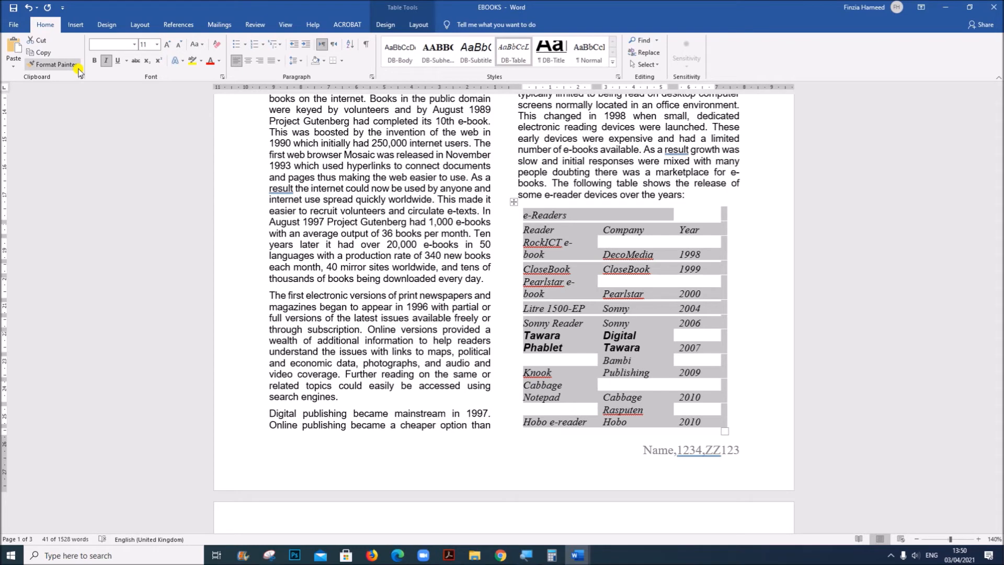
{"action": "left_click", "coordinate": [107, 62]}
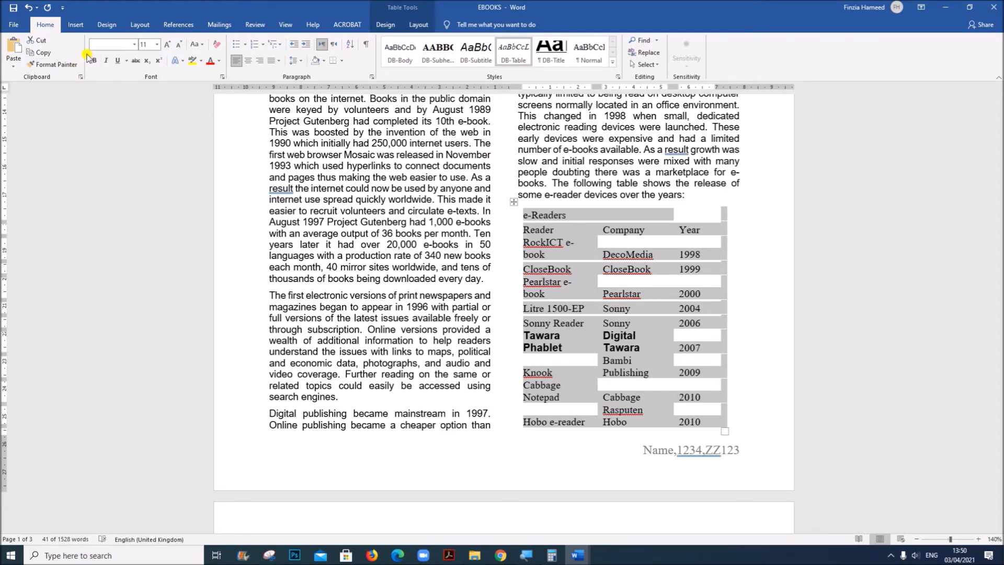
{"action": "left_click", "coordinate": [401, 54]}
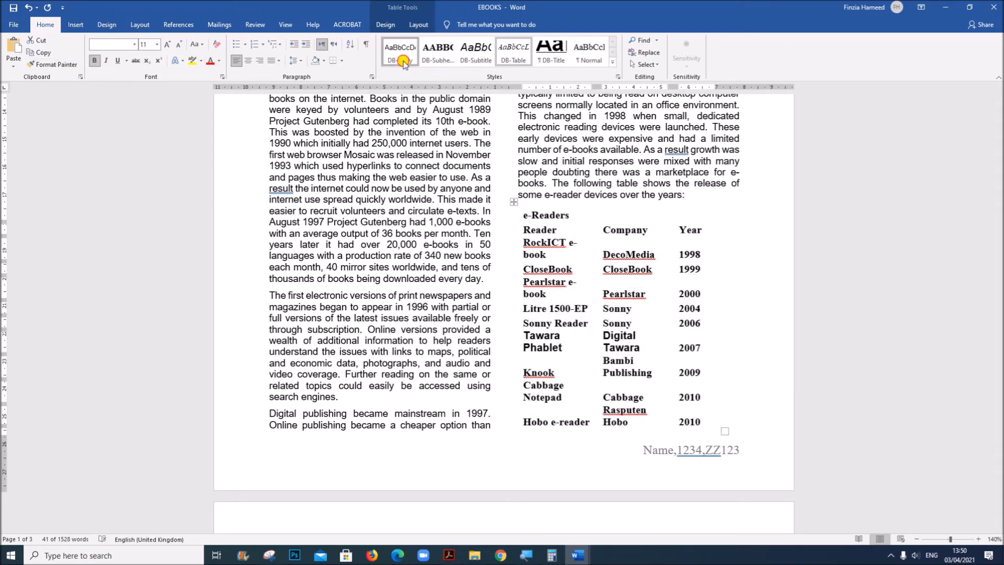
{"action": "left_click", "coordinate": [515, 55]}
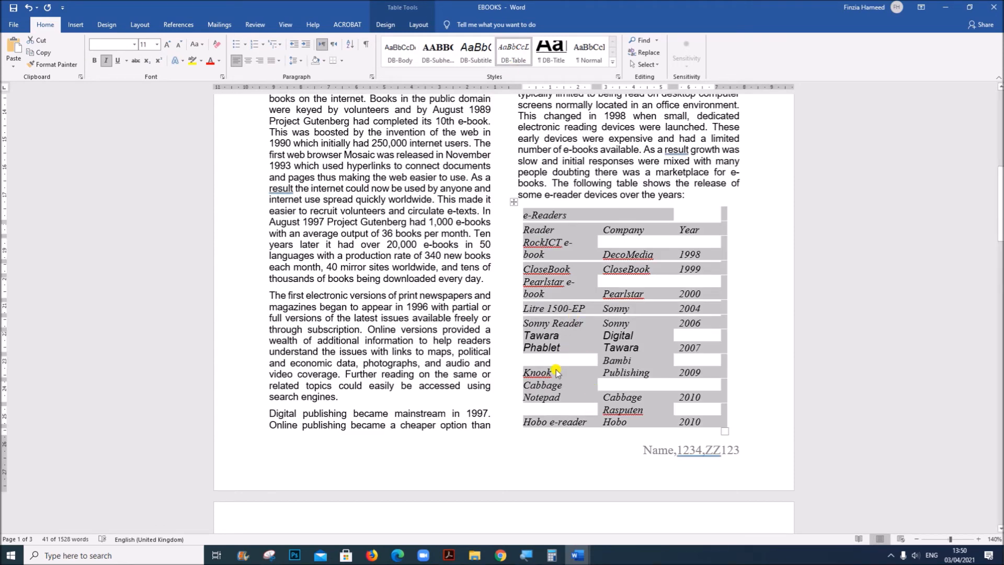
{"action": "left_click_drag", "start_coordinate": [527, 334], "coordinate": [637, 351]}
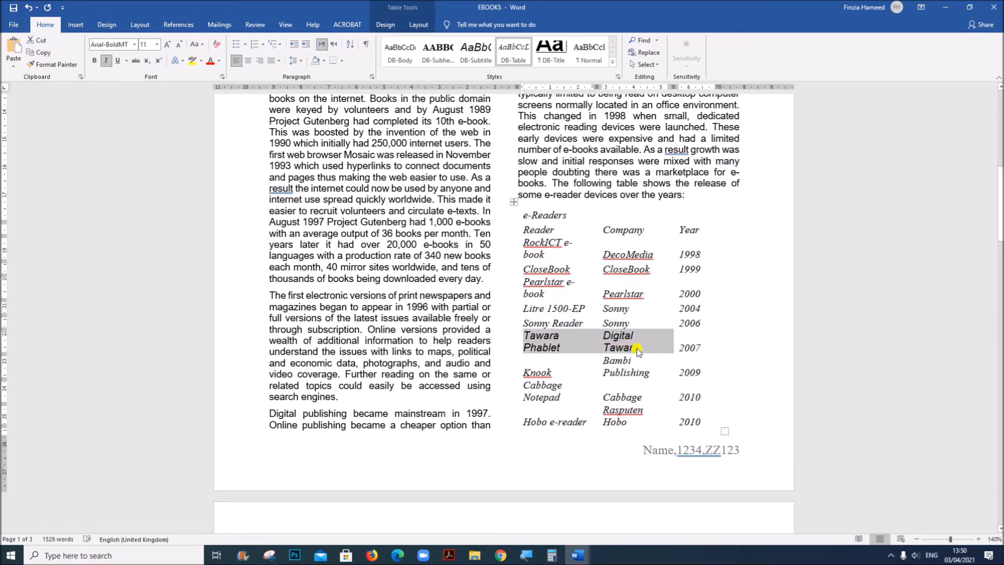
{"action": "left_click", "coordinate": [626, 388]}
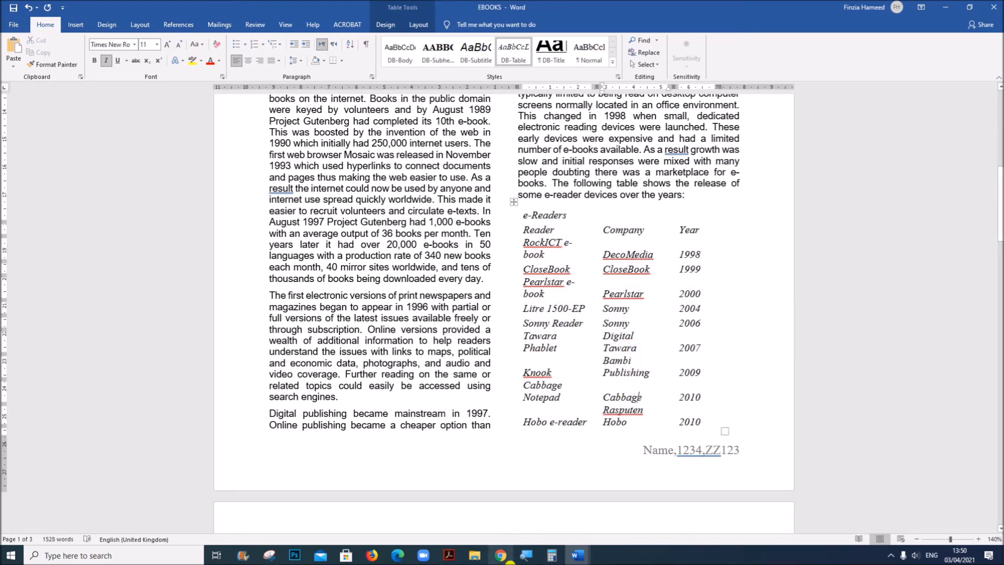
Read question 16's requirements for text wrapping, gridlines, column fit and spacing in the Acrobat question paper, and return to EBOOKS in Word
{"action": "left_click", "coordinate": [448, 554]}
{"action": "scroll", "coordinate": [245, 355], "scroll_direction": "down", "scroll_amount": 3}
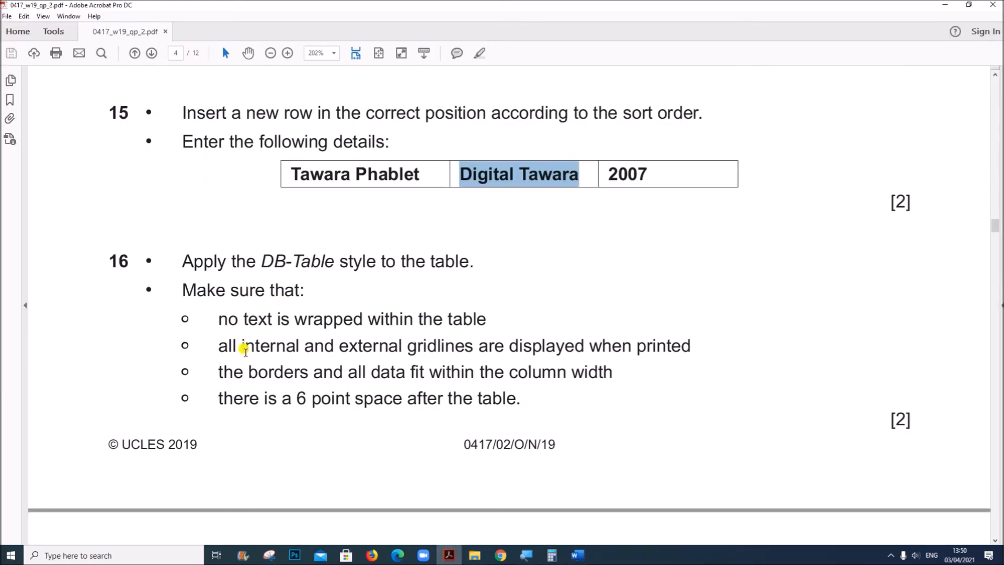
{"action": "left_click_drag", "start_coordinate": [223, 316], "coordinate": [518, 390]}
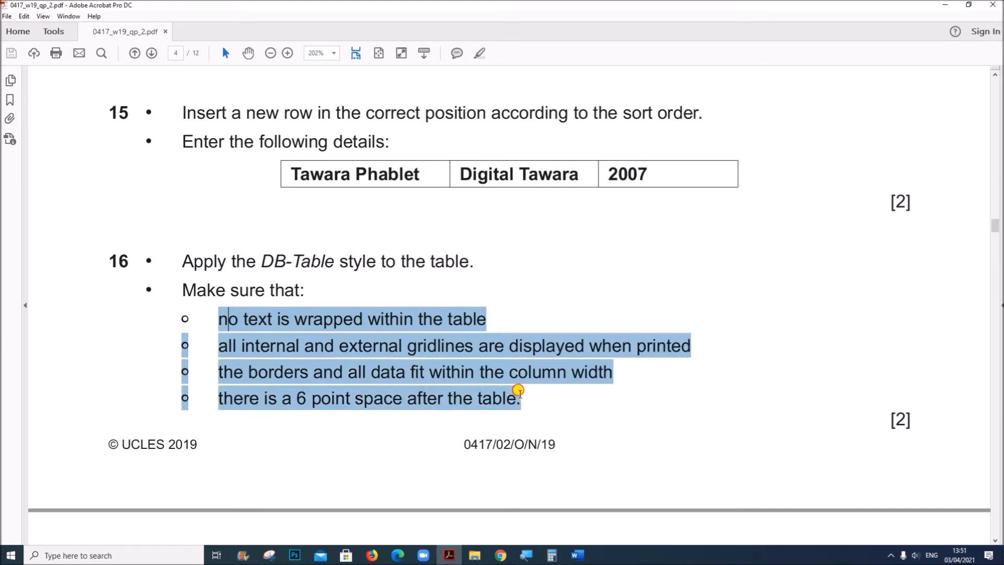
{"action": "mouse_move", "coordinate": [577, 555]}
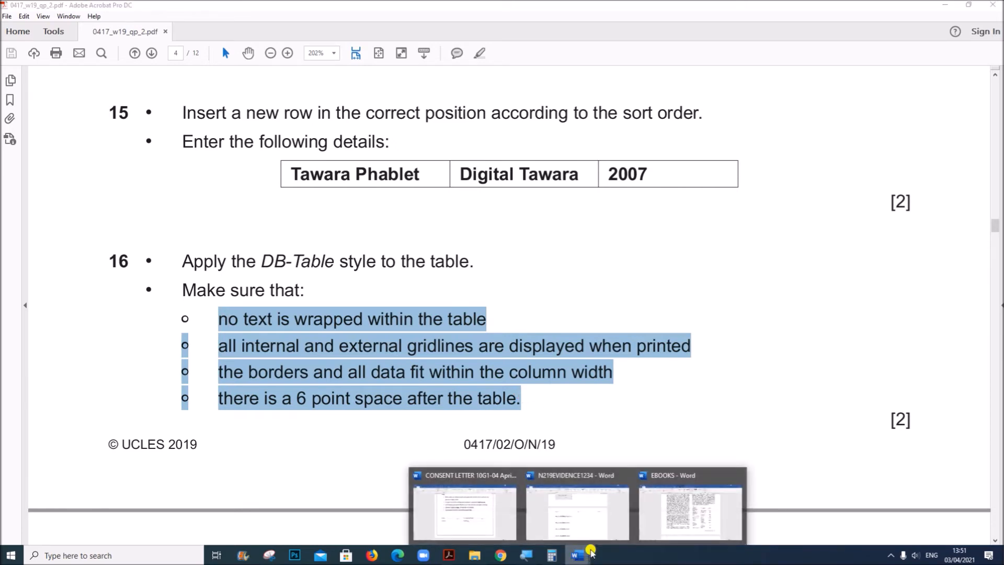
{"action": "left_click", "coordinate": [656, 521]}
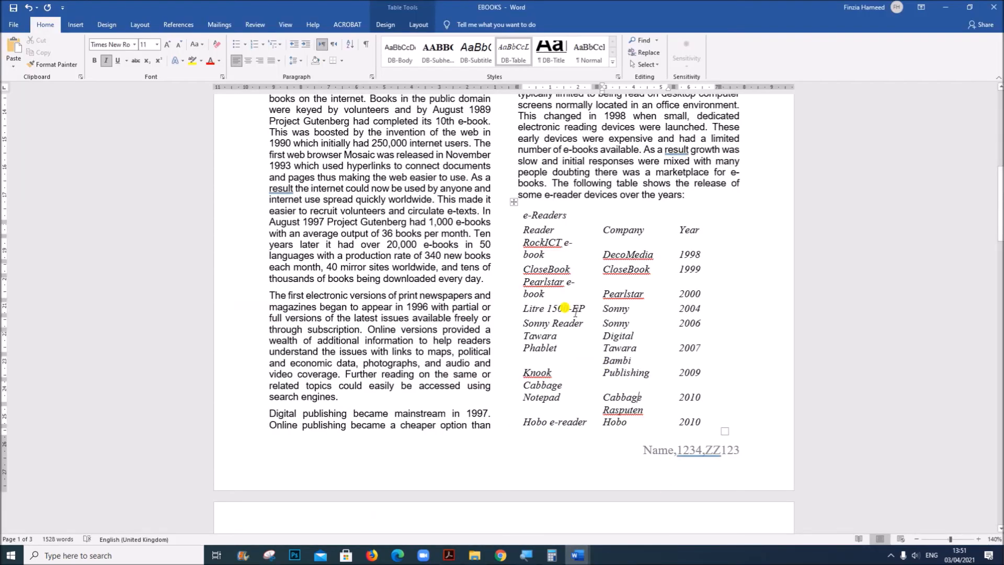
Apply all internal and external borders to the whole e-reader table
{"action": "left_click", "coordinate": [513, 202]}
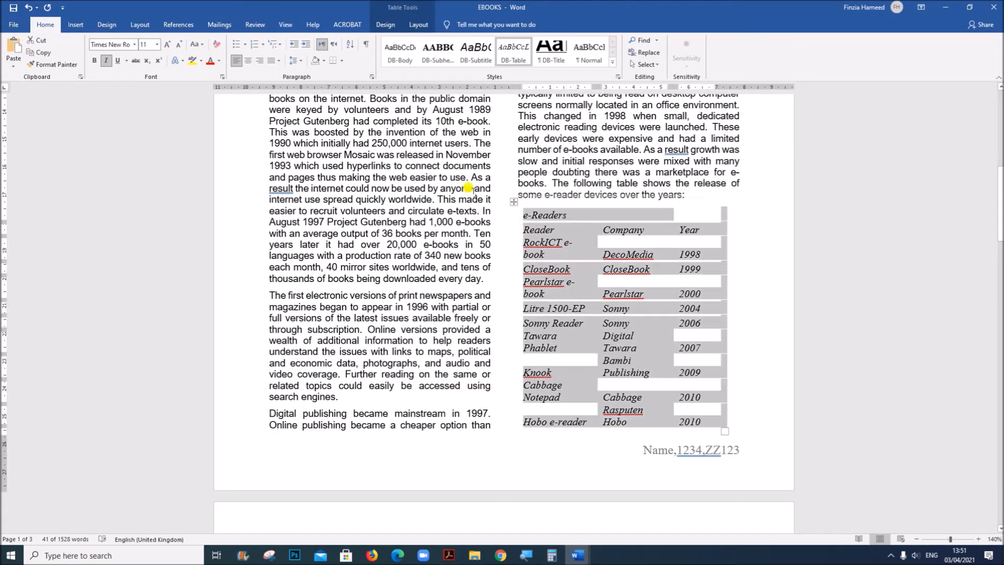
{"action": "left_click", "coordinate": [338, 61]}
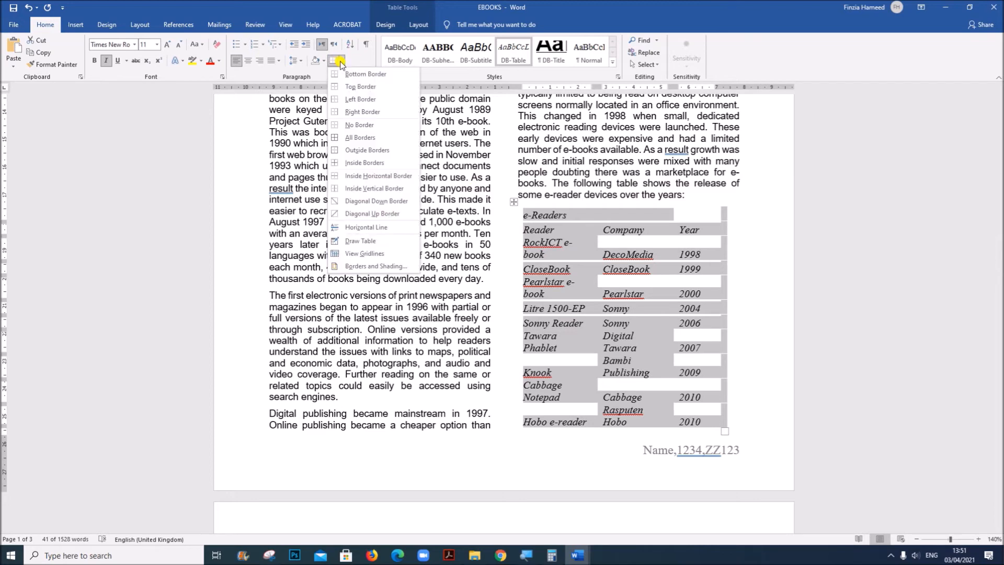
{"action": "left_click", "coordinate": [360, 137]}
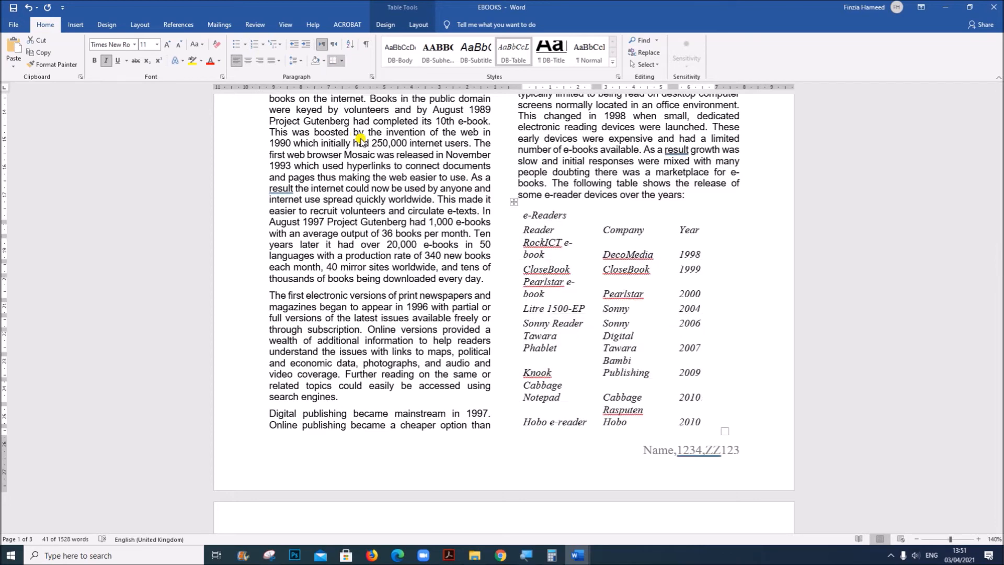
AutoFit the e-reader table to its contents so that no cell text wraps
{"action": "right_click", "coordinate": [509, 201]}
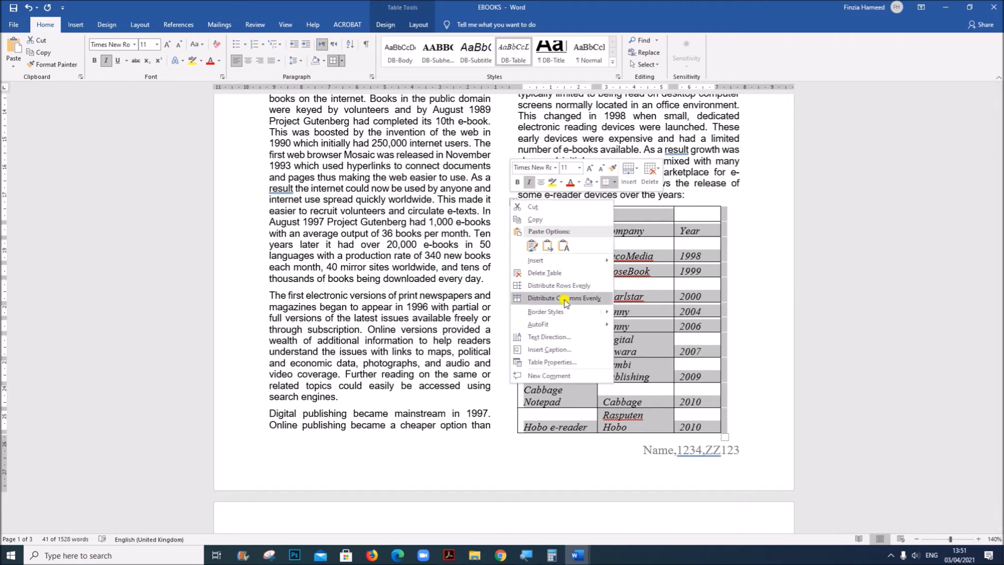
{"action": "mouse_move", "coordinate": [570, 326]}
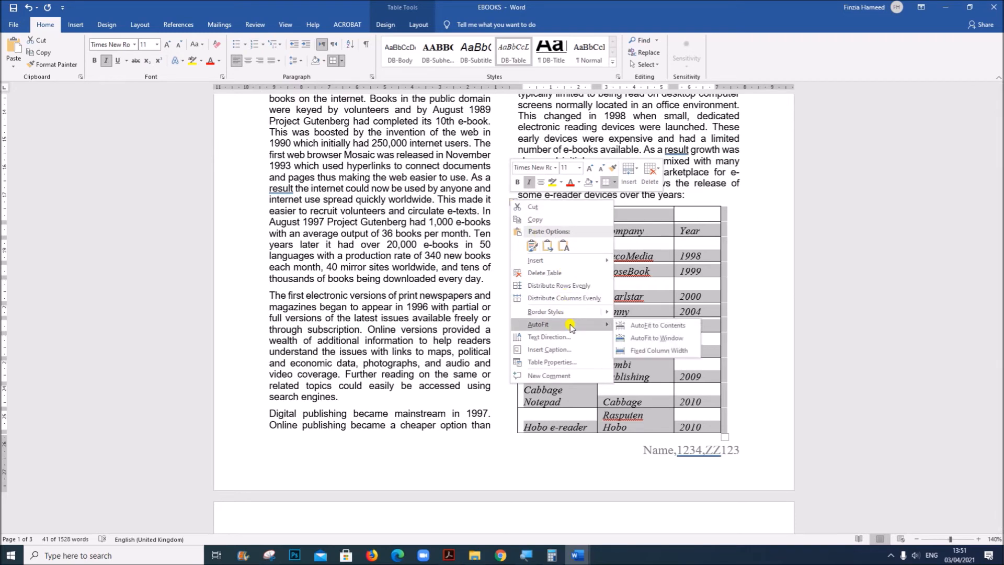
{"action": "left_click", "coordinate": [658, 326]}
{"action": "left_click", "coordinate": [607, 337]}
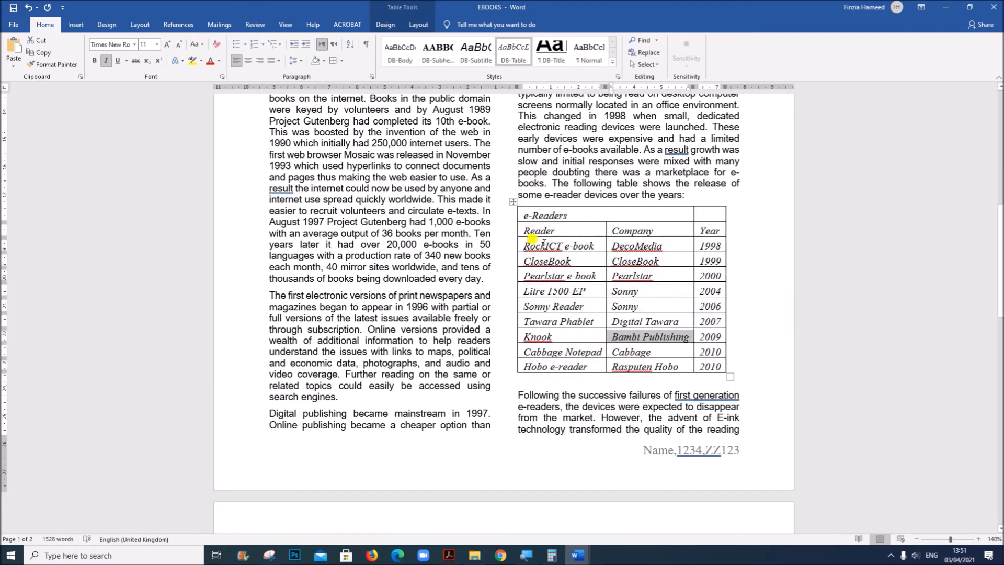
{"action": "left_click", "coordinate": [618, 337]}
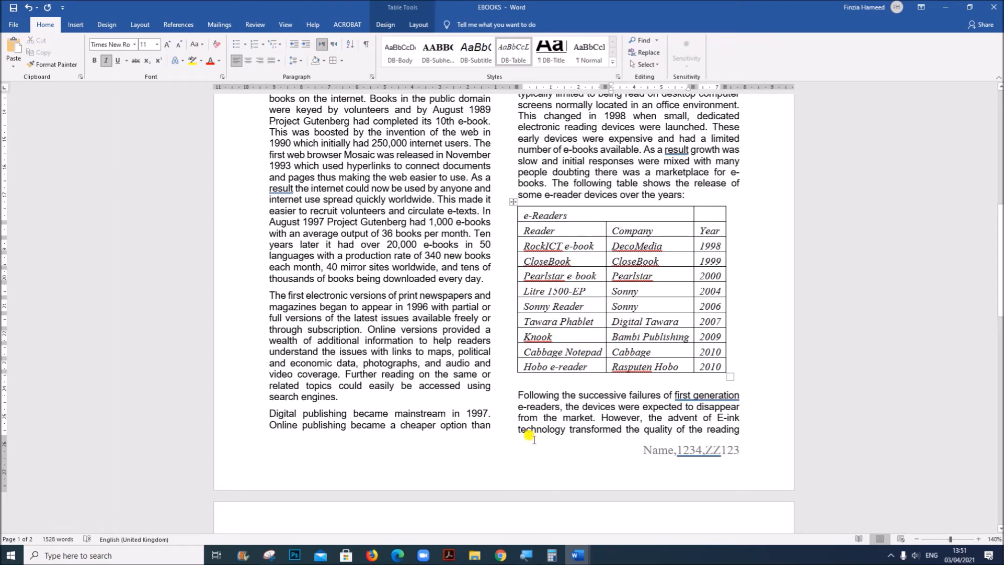
Read question 16's requirement for the space after the table in the Acrobat question paper and return to EBOOKS in Word
{"action": "left_click", "coordinate": [449, 553]}
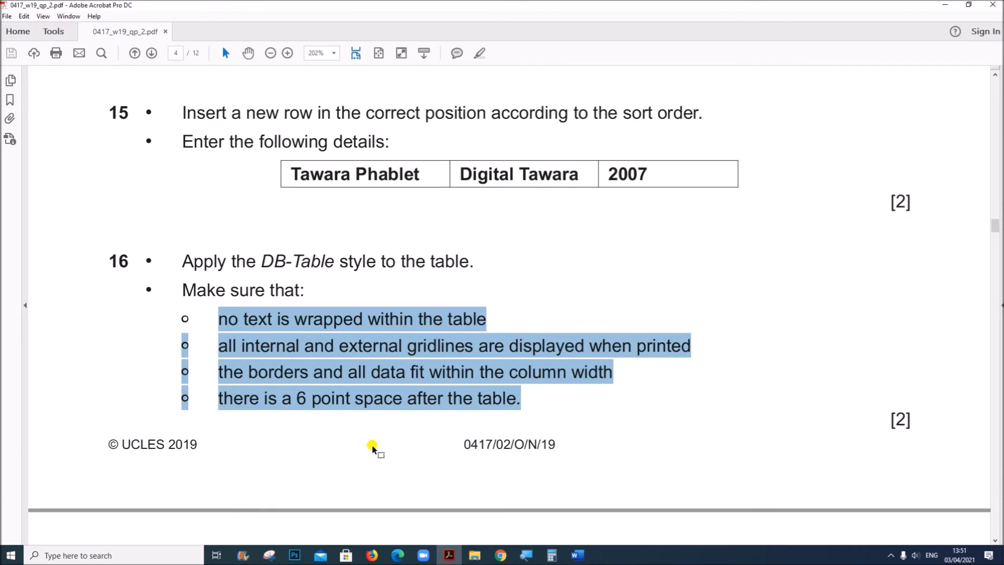
{"action": "left_click", "coordinate": [321, 396]}
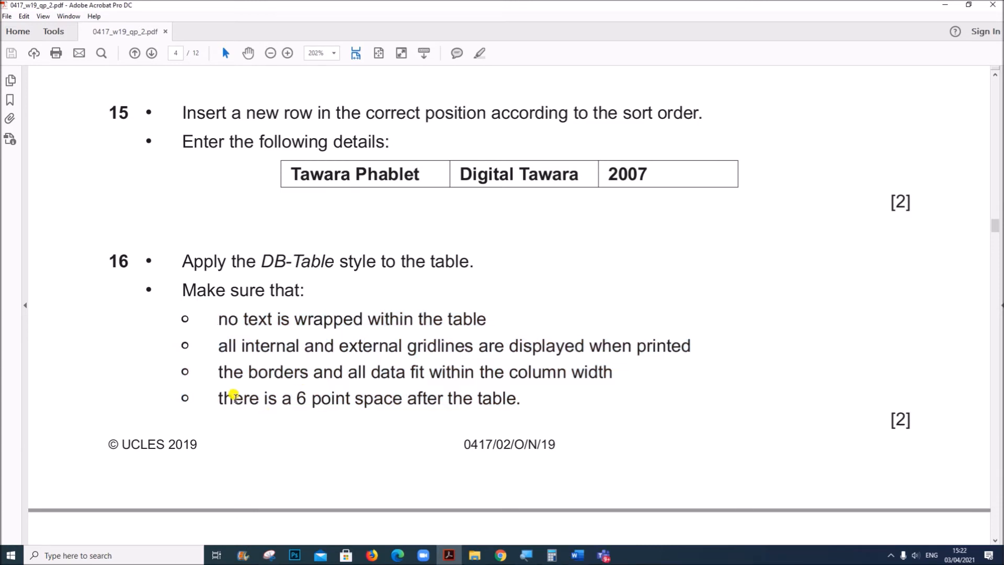
{"action": "left_click_drag", "start_coordinate": [216, 397], "coordinate": [538, 408]}
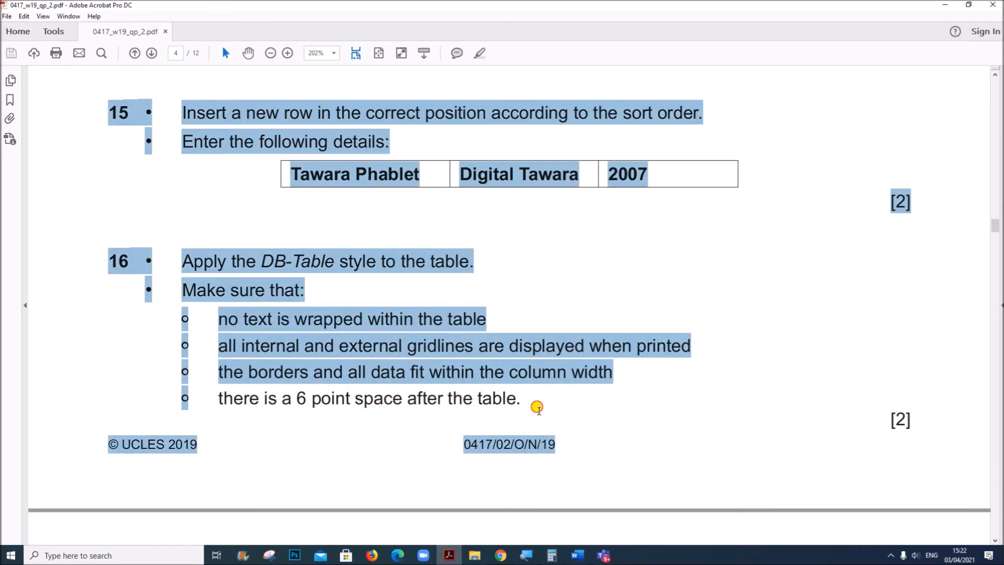
{"action": "left_click", "coordinate": [575, 557]}
{"action": "left_click", "coordinate": [607, 502]}
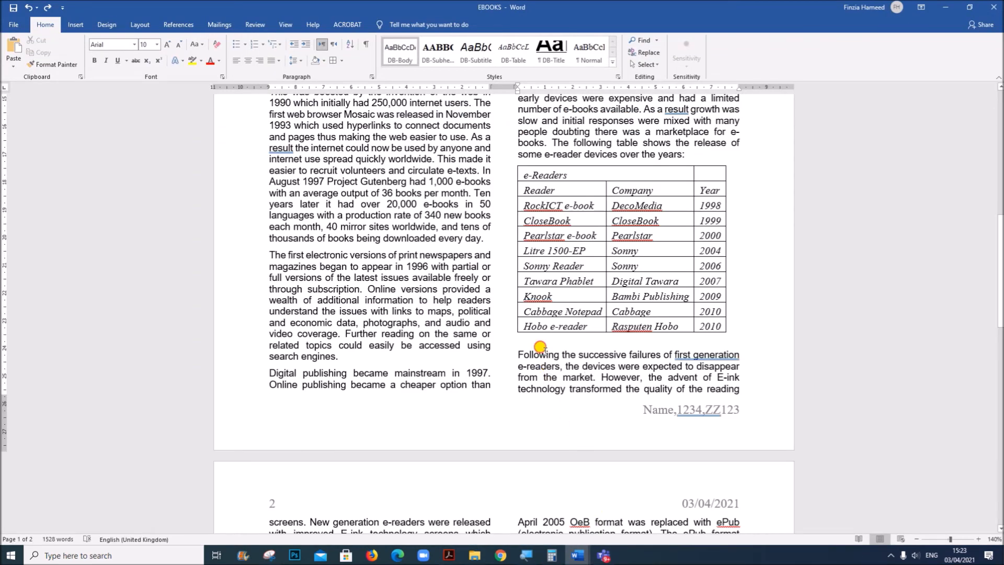
Check the spacing after the text directly below the e-reader table in its paragraph settings and accept them
{"action": "left_click_drag", "start_coordinate": [499, 356], "coordinate": [502, 367]}
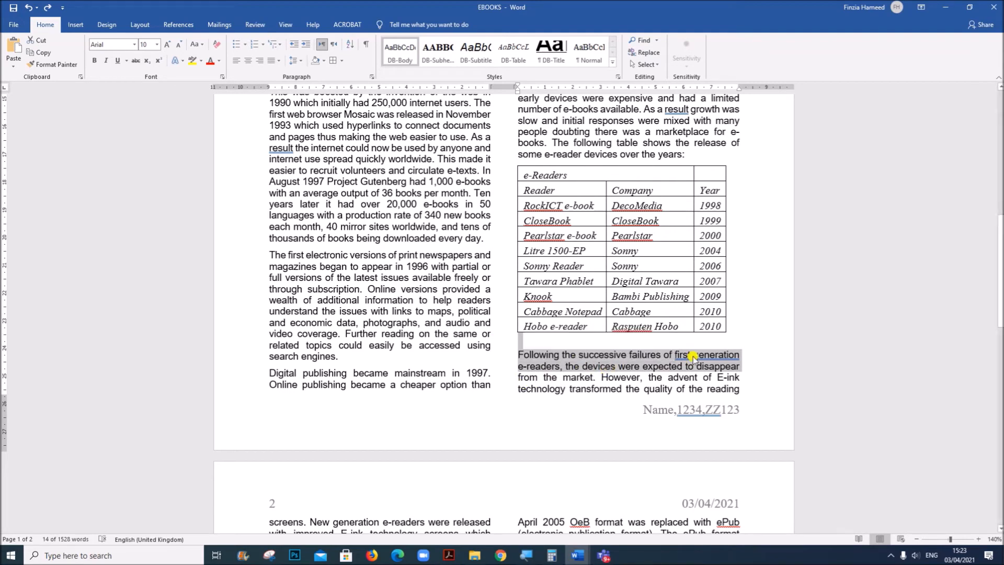
{"action": "right_click", "coordinate": [662, 357]}
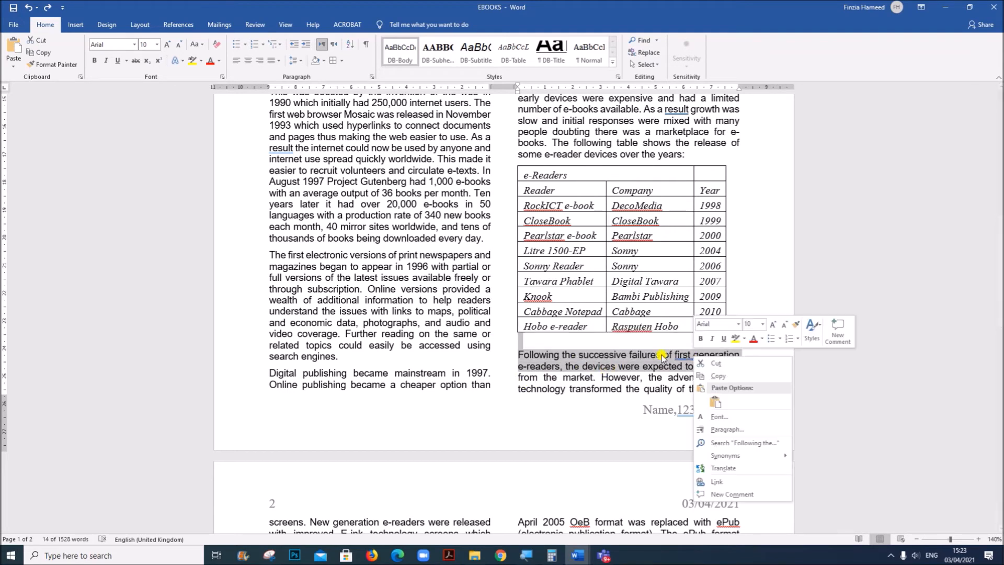
{"action": "left_click", "coordinate": [722, 430]}
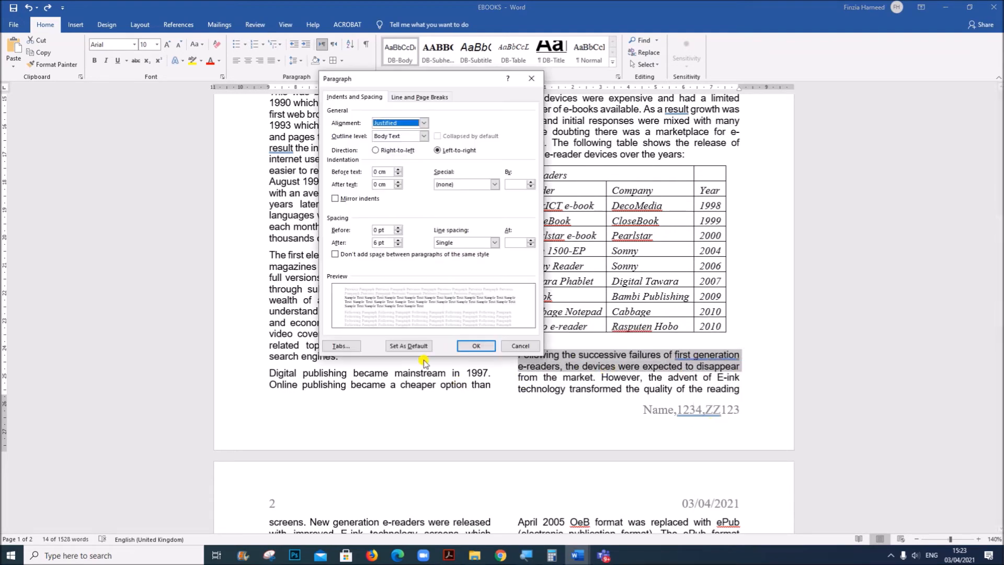
{"action": "double_click", "coordinate": [372, 241]}
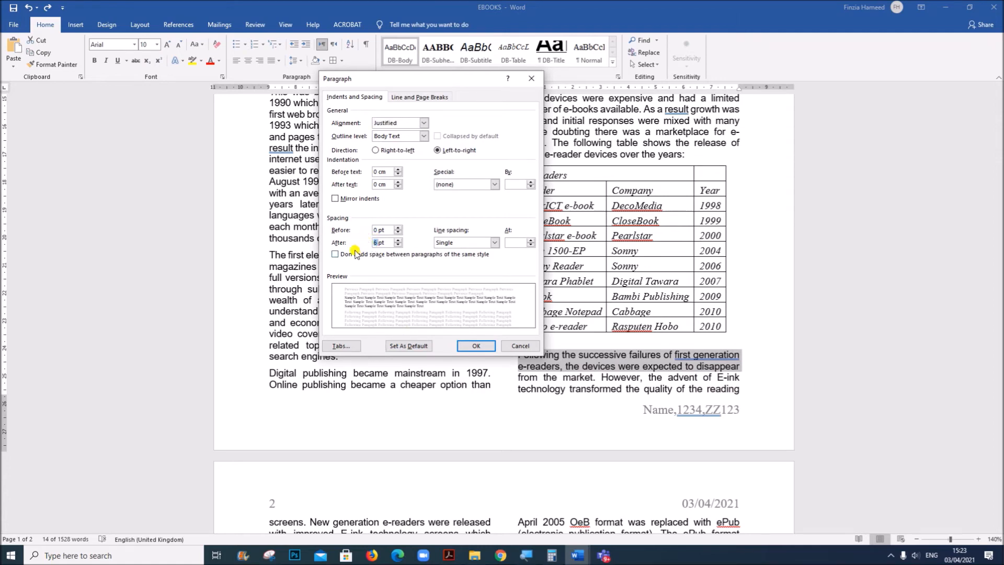
{"action": "left_click", "coordinate": [469, 345]}
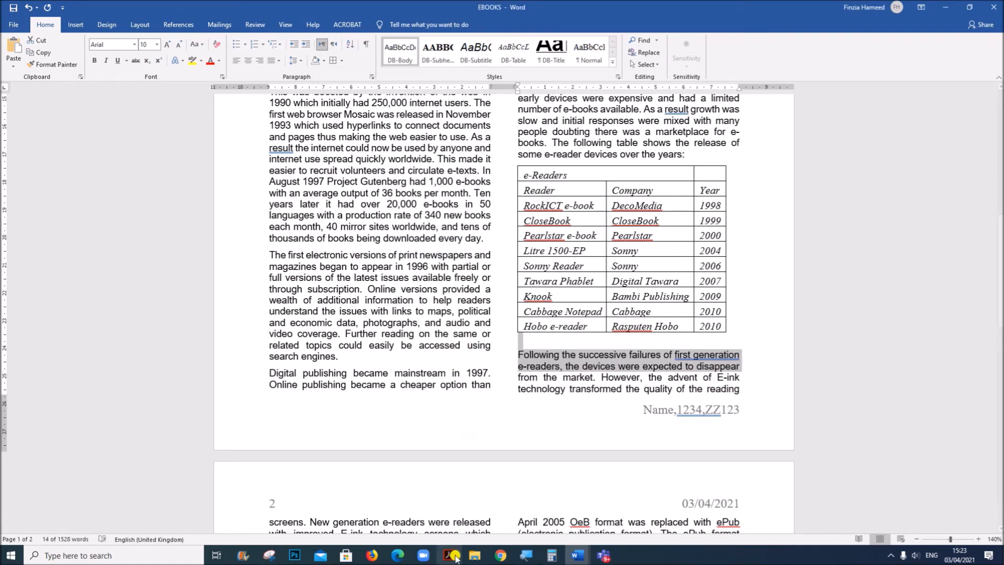
Read question 17's formatting requirements for the table's first row in the Acrobat question paper and return to EBOOKS in Word
{"action": "left_click", "coordinate": [449, 555]}
{"action": "scroll", "coordinate": [466, 441], "scroll_direction": "down", "scroll_amount": 6}
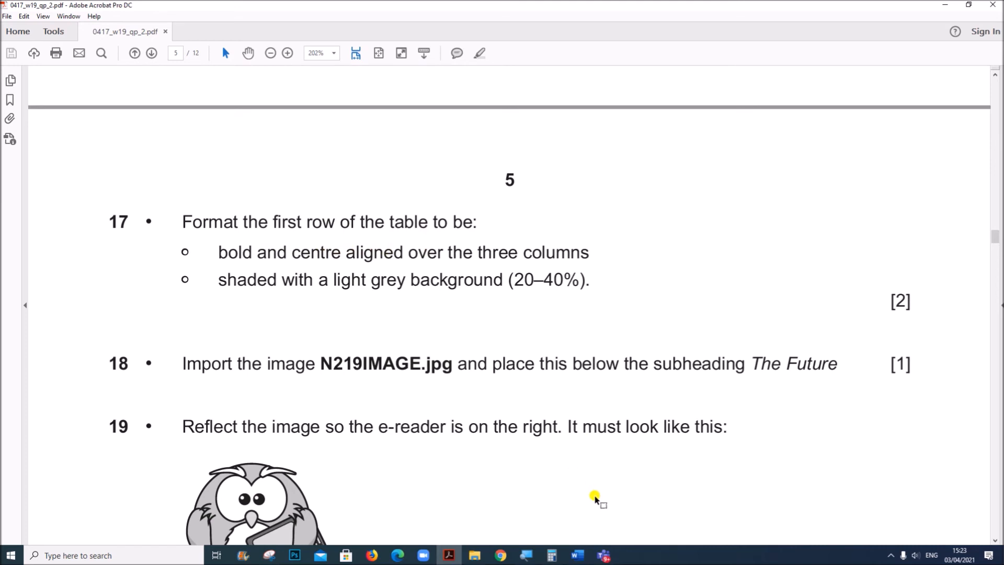
{"action": "left_click", "coordinate": [577, 556]}
{"action": "left_click", "coordinate": [637, 499]}
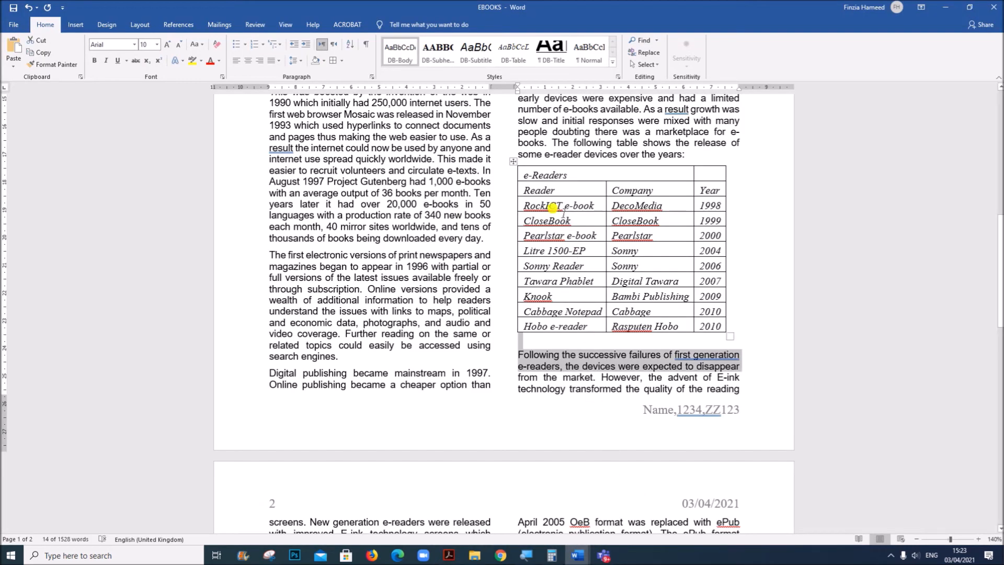
Merge the e-reader table's first row across all three columns and make its e-Readers title bold and centred
{"action": "left_click", "coordinate": [514, 172]}
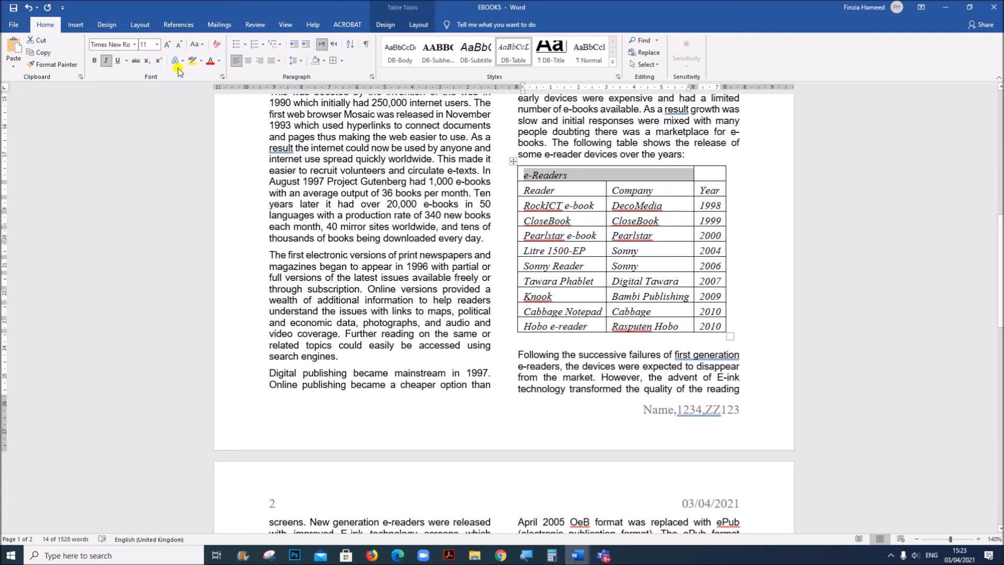
{"action": "left_click", "coordinate": [95, 61]}
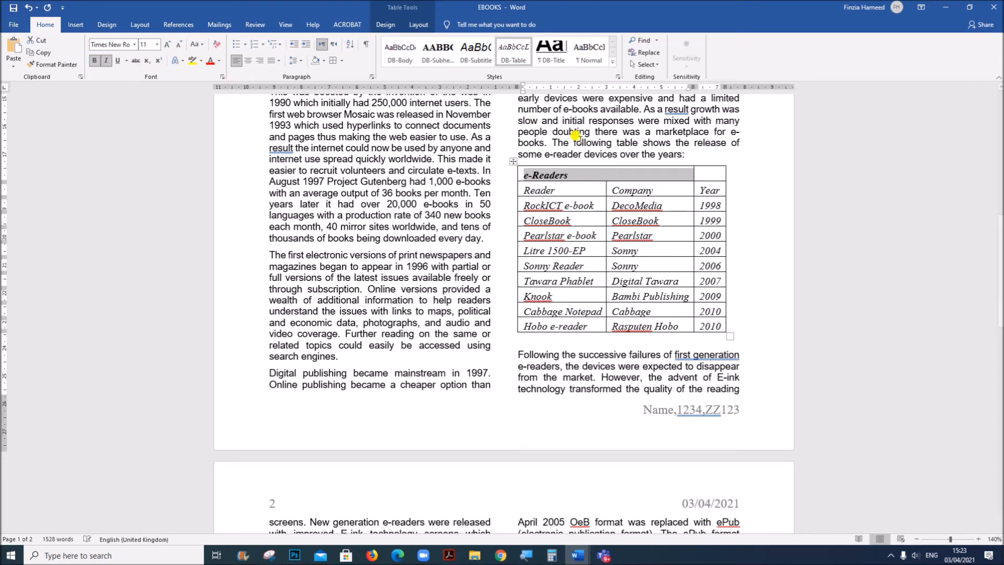
{"action": "mouse_move", "coordinate": [708, 173]}
{"action": "left_mouse_down"}
{"action": "mouse_move", "coordinate": [654, 176]}
{"action": "mouse_move", "coordinate": [710, 177]}
{"action": "left_mouse_up"}
{"action": "left_click_drag", "start_coordinate": [642, 172], "coordinate": [701, 174]}
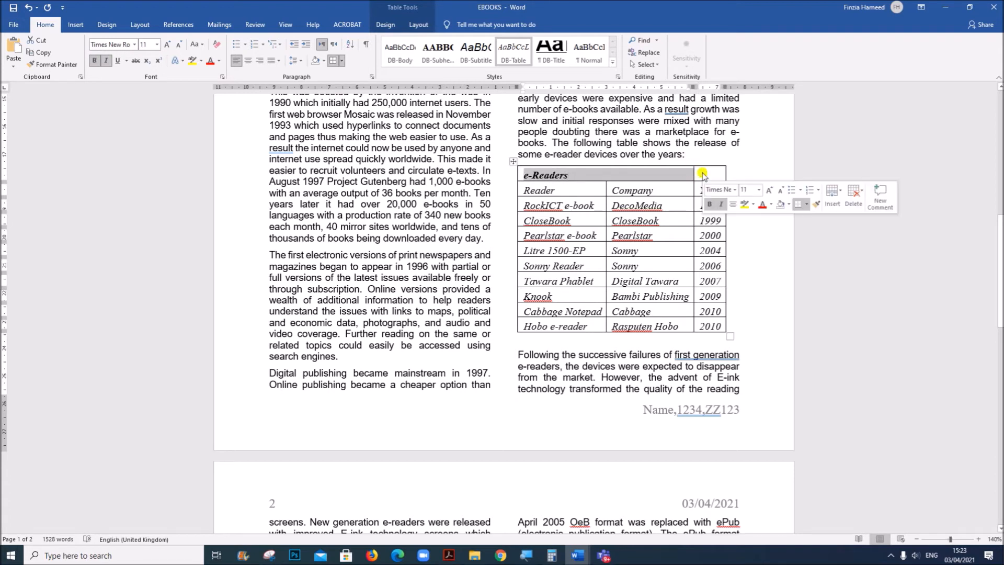
{"action": "right_click", "coordinate": [681, 173]}
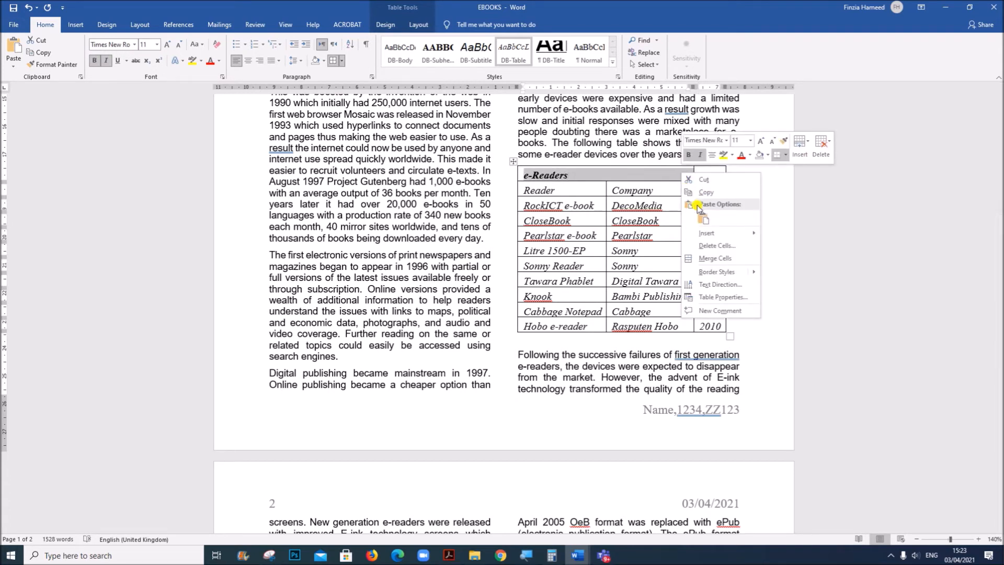
{"action": "left_click", "coordinate": [711, 258]}
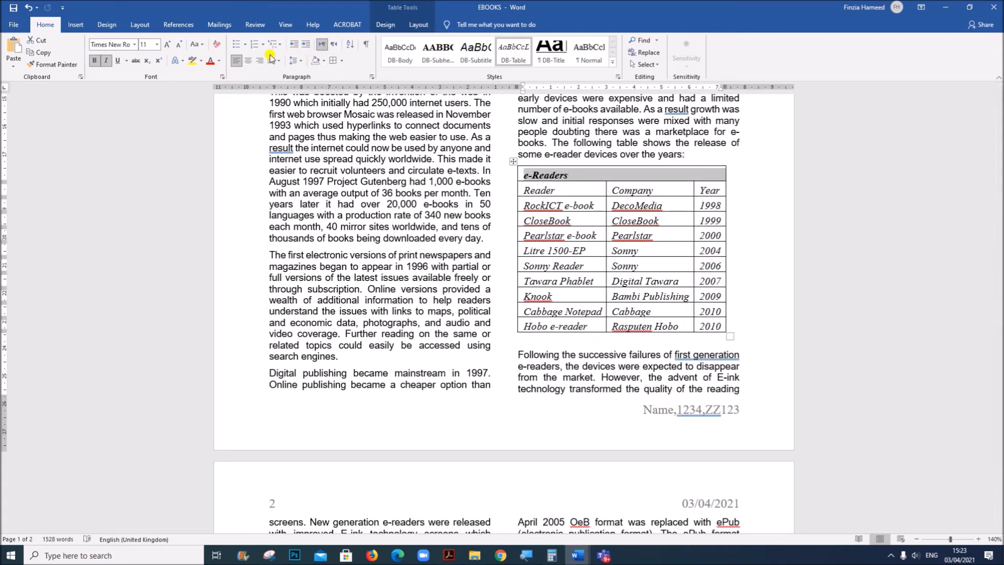
{"action": "left_click", "coordinate": [250, 61]}
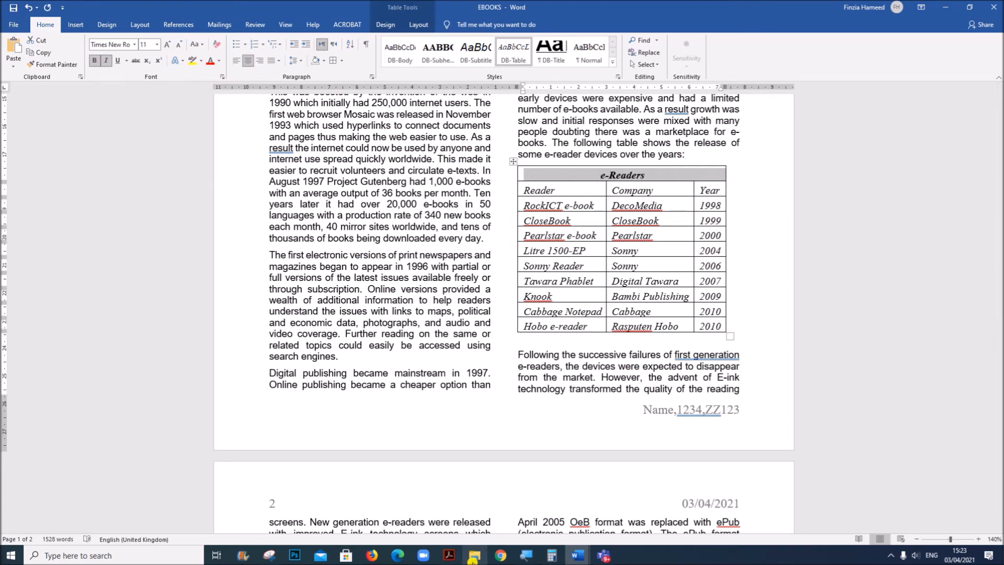
Check question 17's shading requirement in Acrobat, and shade the table's first row in Word with White, Background 1, Darker 25%
{"action": "left_click", "coordinate": [449, 555]}
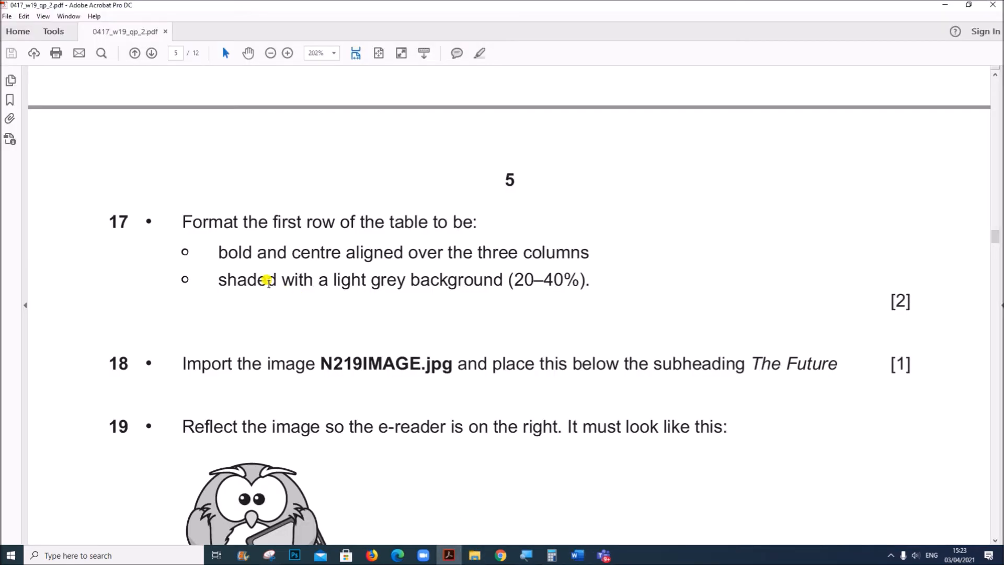
{"action": "mouse_move", "coordinate": [225, 273]}
{"action": "left_mouse_down"}
{"action": "mouse_move", "coordinate": [470, 267]}
{"action": "mouse_move", "coordinate": [586, 276]}
{"action": "left_mouse_up"}
{"action": "mouse_move", "coordinate": [575, 557]}
{"action": "left_click", "coordinate": [601, 489]}
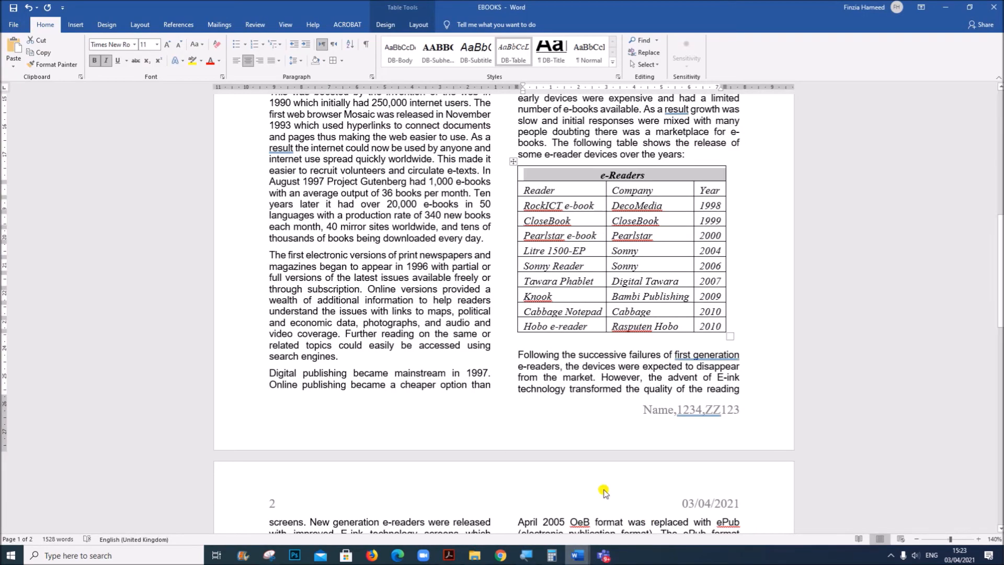
{"action": "left_click", "coordinate": [325, 61]}
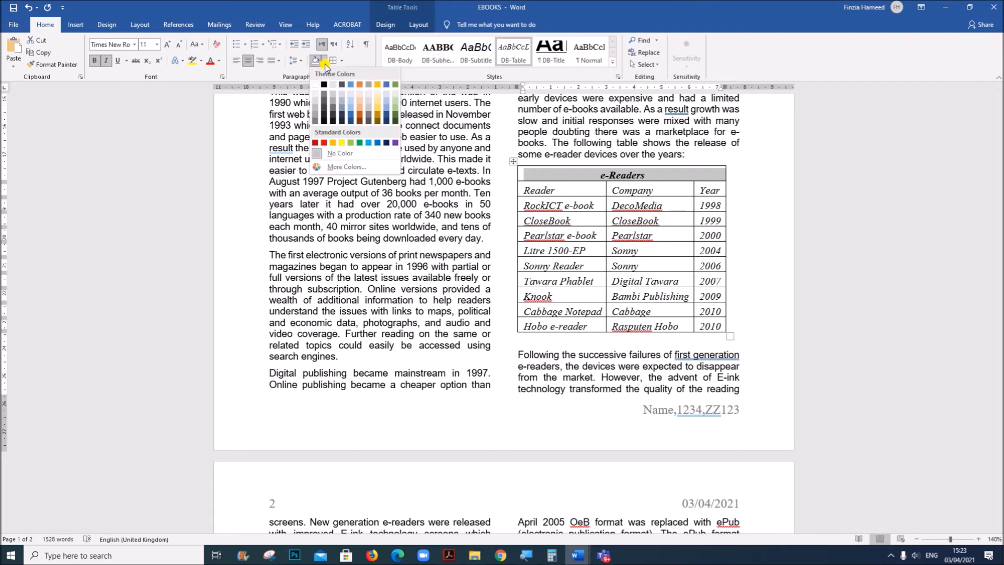
{"action": "left_click", "coordinate": [316, 112]}
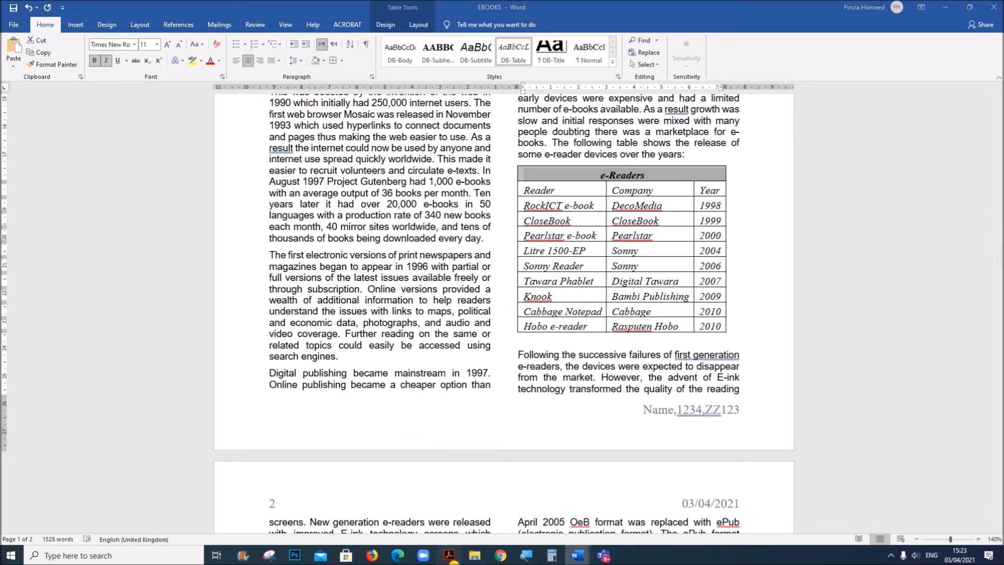
Read question 18's image import and placement requirement in the Acrobat question paper and return to EBOOKS in Word
{"action": "left_click", "coordinate": [449, 555]}
{"action": "left_click", "coordinate": [328, 383]}
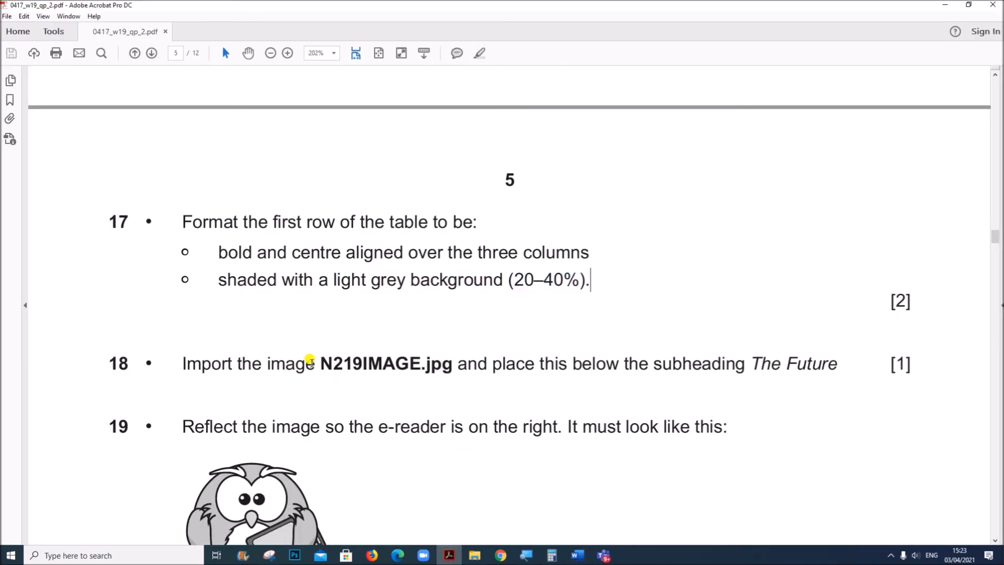
{"action": "scroll", "coordinate": [328, 366], "scroll_direction": "down", "scroll_amount": 1}
{"action": "left_click_drag", "start_coordinate": [392, 314], "coordinate": [839, 306]}
{"action": "scroll", "coordinate": [625, 354], "scroll_direction": "down", "scroll_amount": 2}
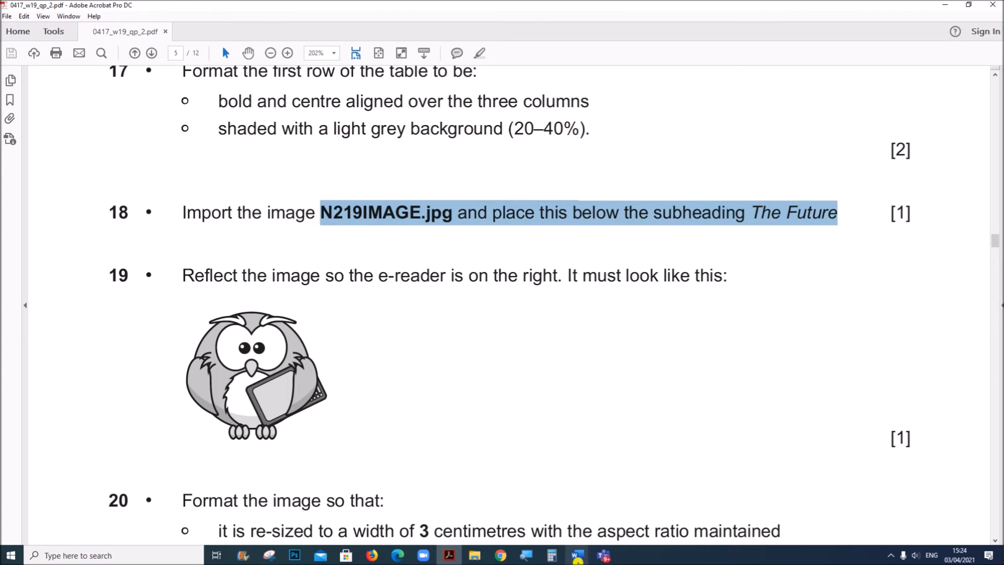
{"action": "left_click", "coordinate": [634, 520]}
Insert the picture N219IMAGE from the IG N19-P2 folder below the subheading The Future, before the paragraph starting Many consumers
{"action": "scroll", "coordinate": [450, 471], "scroll_direction": "up", "scroll_amount": 8}
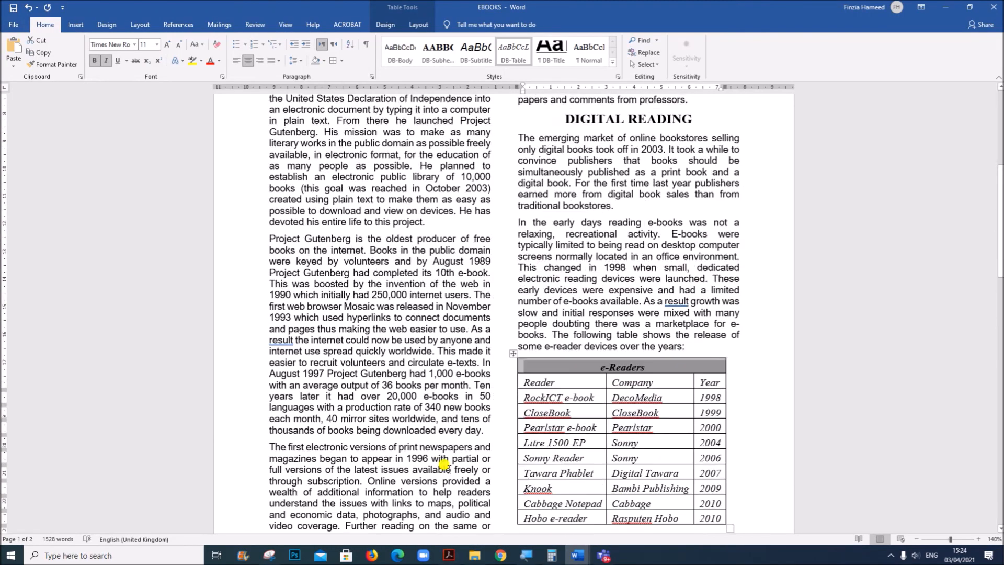
{"action": "scroll", "coordinate": [443, 464], "scroll_direction": "down", "scroll_amount": 20}
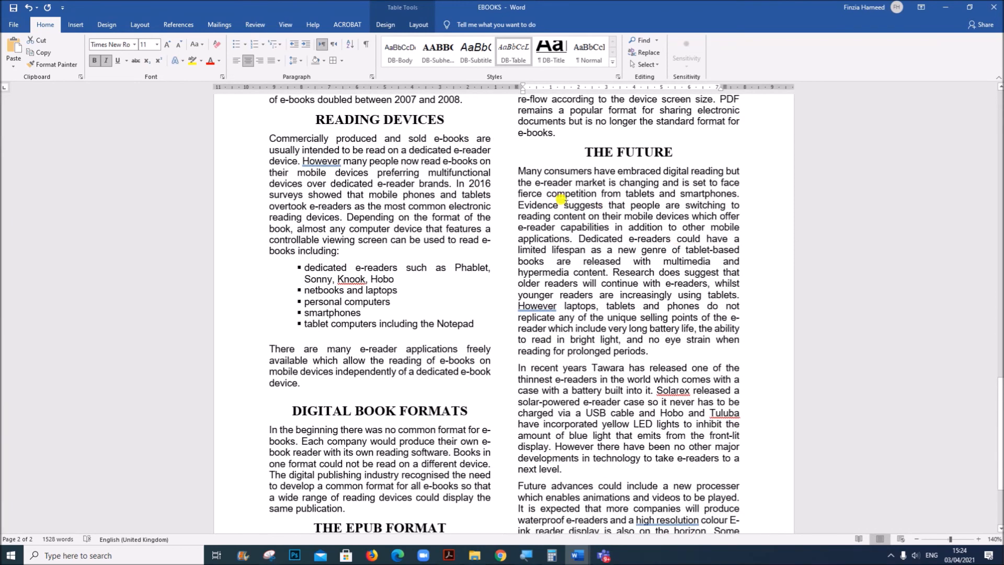
{"action": "left_click", "coordinate": [513, 166]}
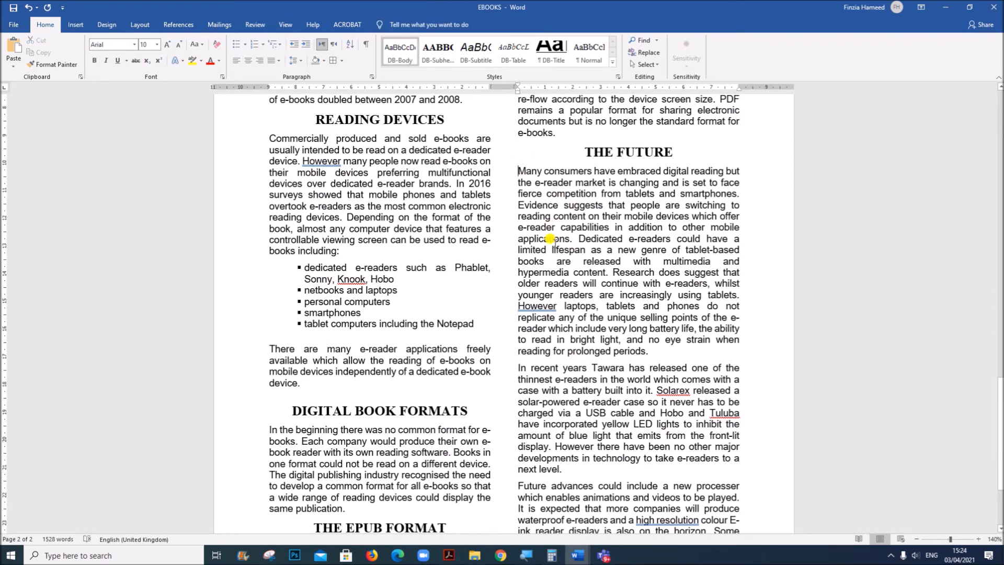
{"action": "left_click", "coordinate": [75, 24]}
{"action": "left_click", "coordinate": [120, 70]}
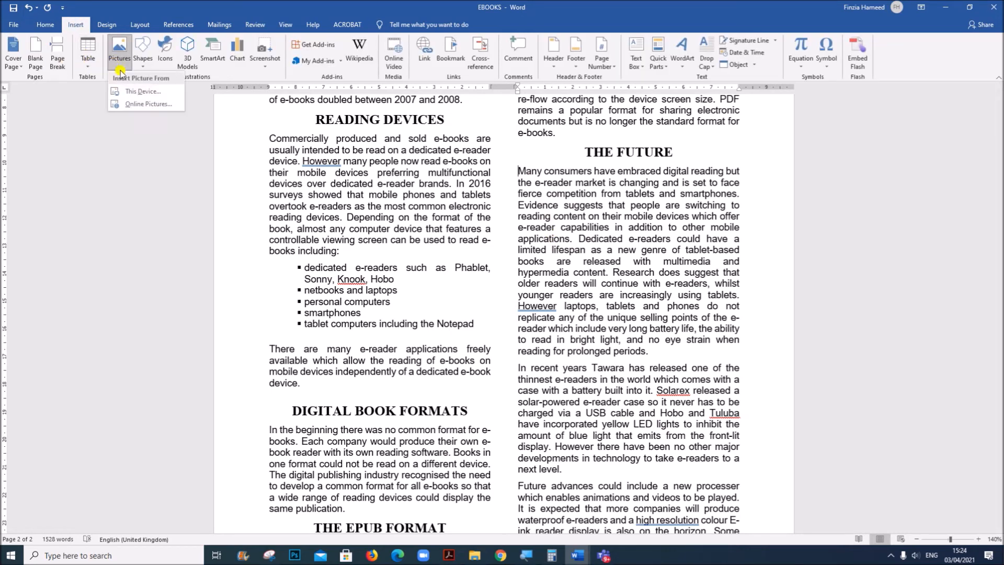
{"action": "left_click", "coordinate": [137, 91]}
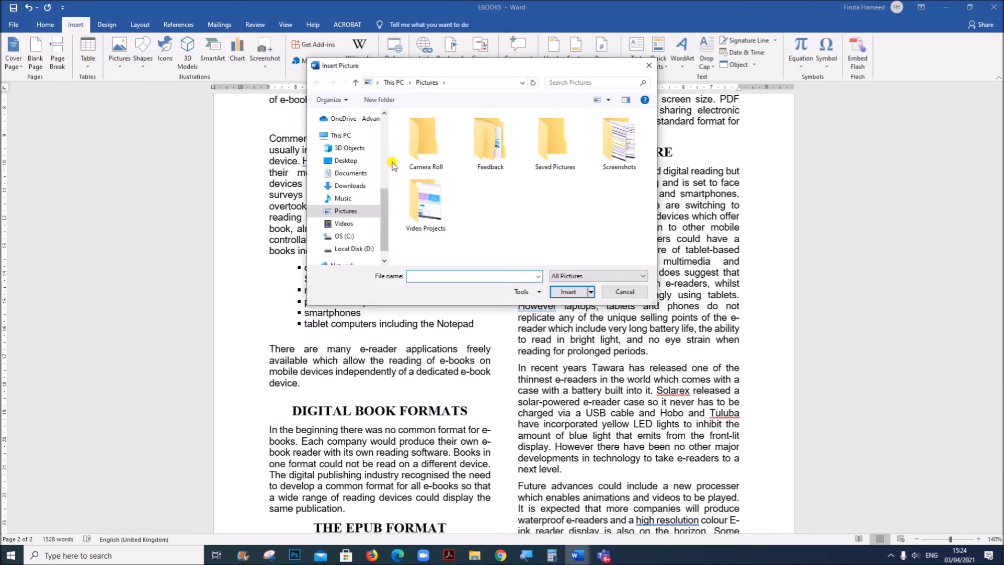
{"action": "scroll", "coordinate": [374, 160], "scroll_direction": "up", "scroll_amount": 2}
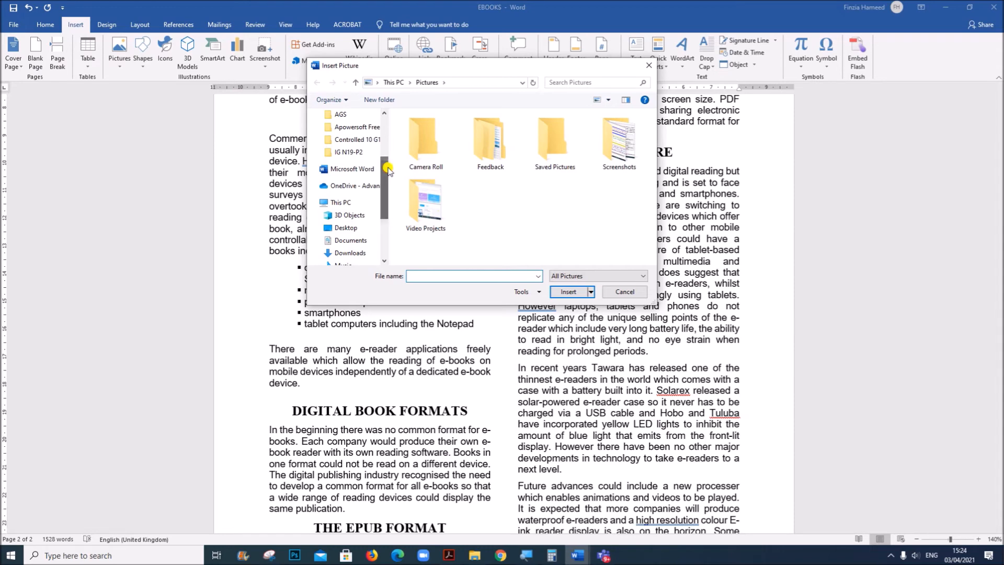
{"action": "left_click", "coordinate": [362, 153]}
{"action": "left_click", "coordinate": [426, 141]}
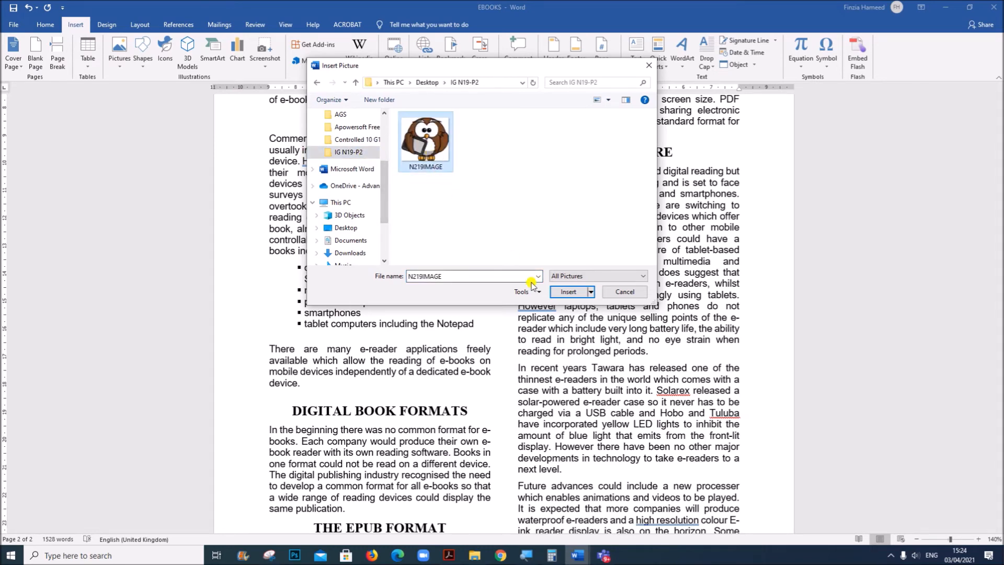
{"action": "left_click", "coordinate": [569, 291]}
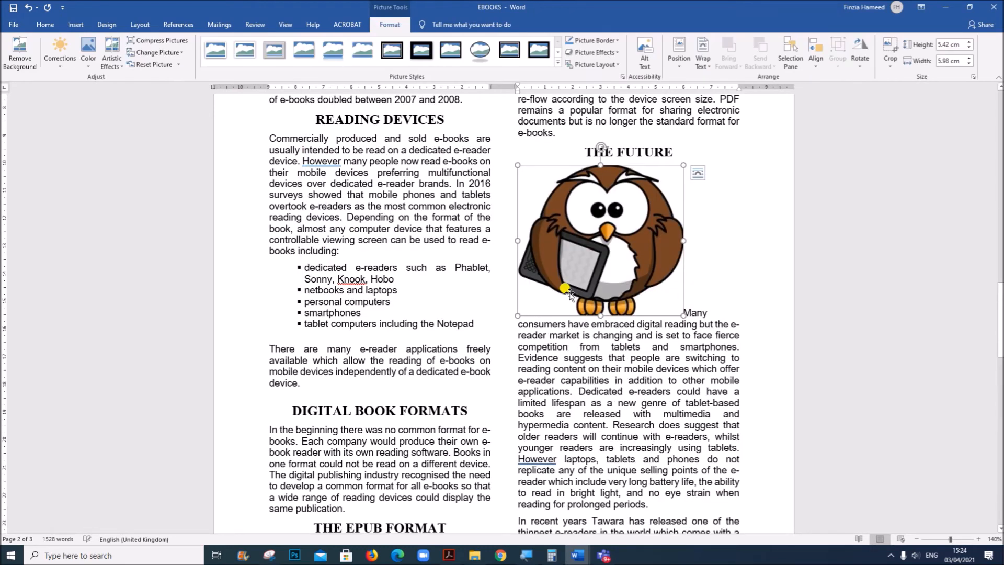
Read question 19's reflection requirement in Acrobat, and flip the owl image in EBOOKS horizontally in Word
{"action": "left_click", "coordinate": [449, 555]}
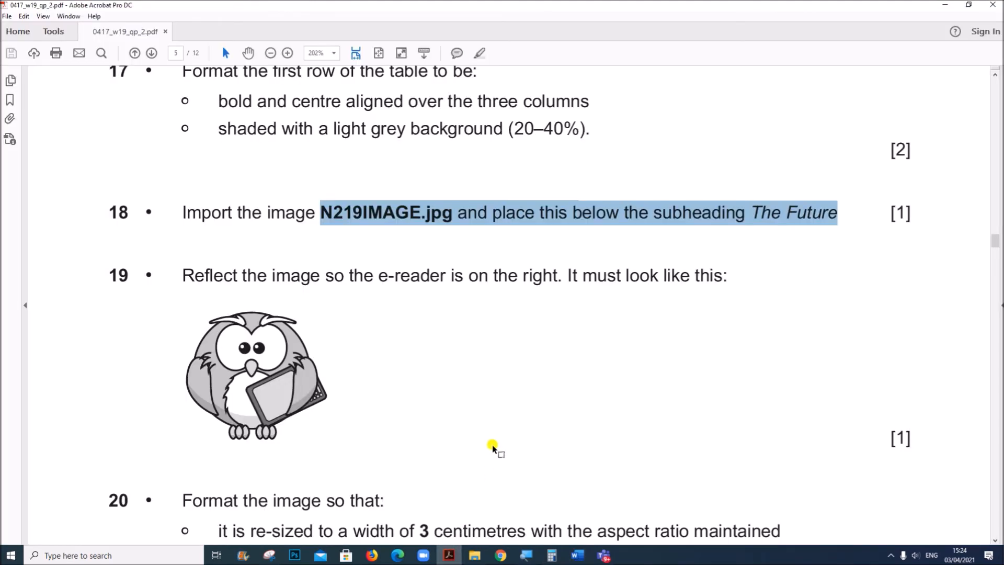
{"action": "scroll", "coordinate": [455, 396], "scroll_direction": "down", "scroll_amount": 1}
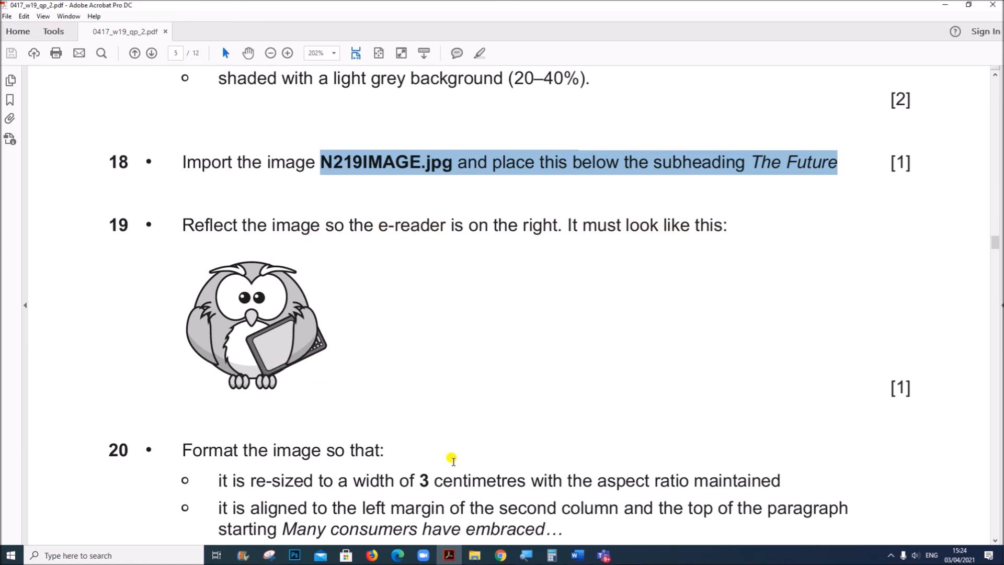
{"action": "left_click", "coordinate": [575, 559]}
{"action": "left_click", "coordinate": [634, 506]}
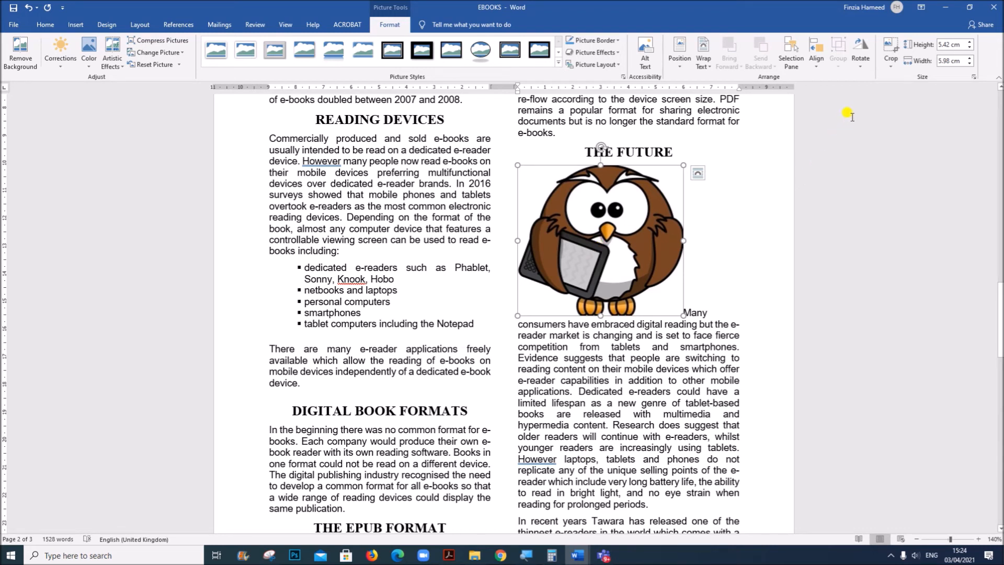
{"action": "left_click", "coordinate": [860, 62]}
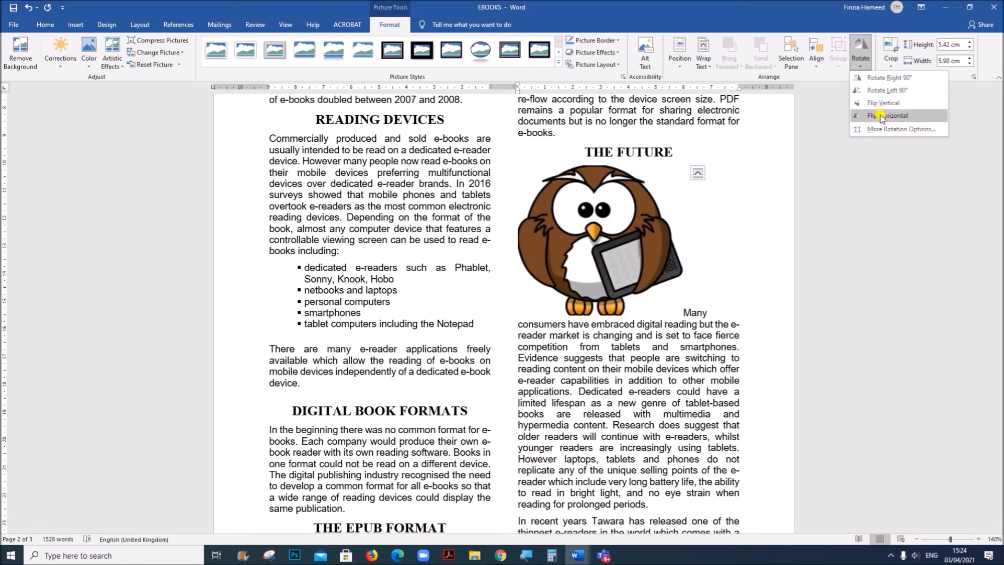
{"action": "left_click", "coordinate": [880, 115]}
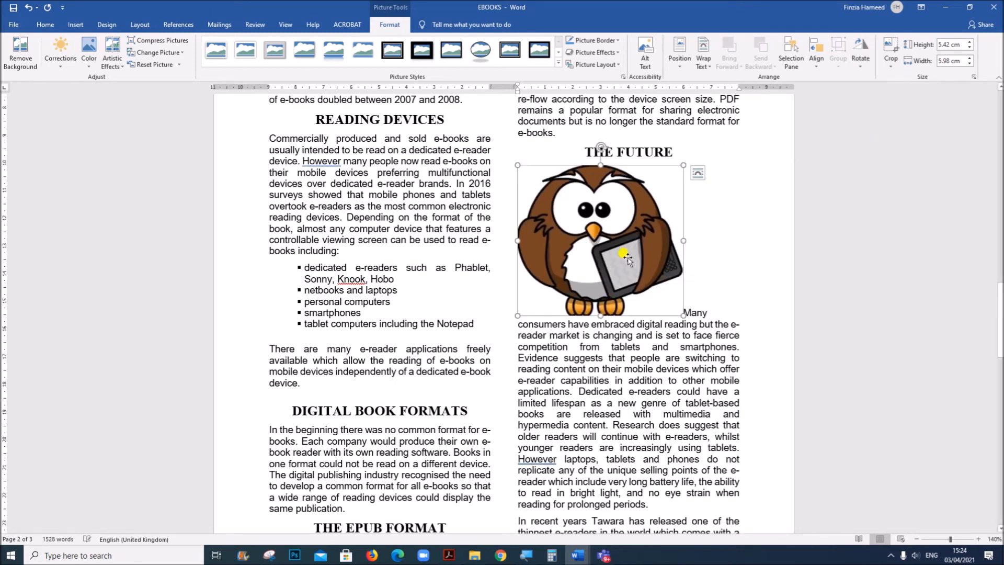
Read question 20's requirements for image width, alignment and text wrapping in the Acrobat question paper and return to EBOOKS in Word
{"action": "left_click", "coordinate": [448, 555]}
{"action": "scroll", "coordinate": [369, 420], "scroll_direction": "down", "scroll_amount": 4}
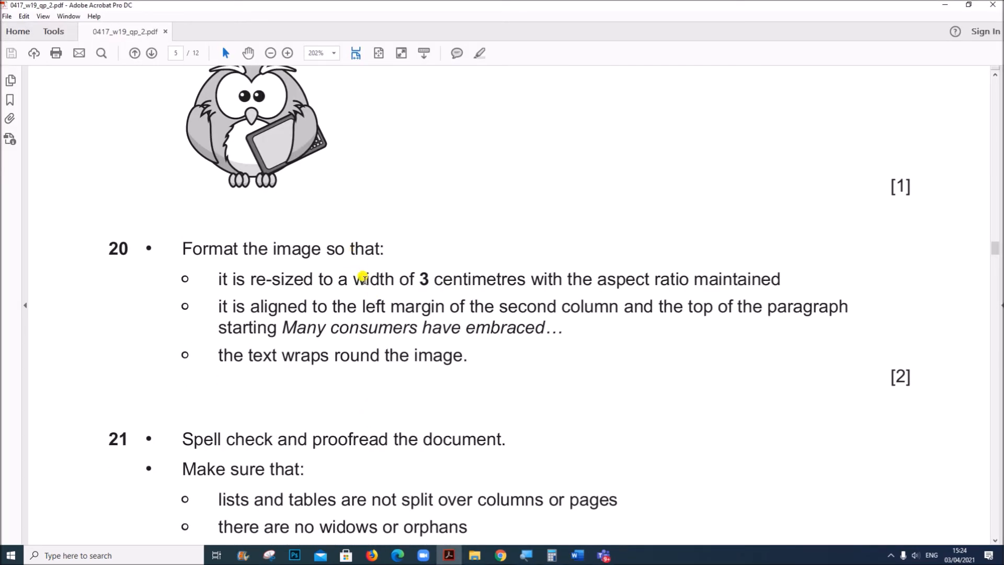
{"action": "left_click_drag", "start_coordinate": [354, 277], "coordinate": [767, 273]}
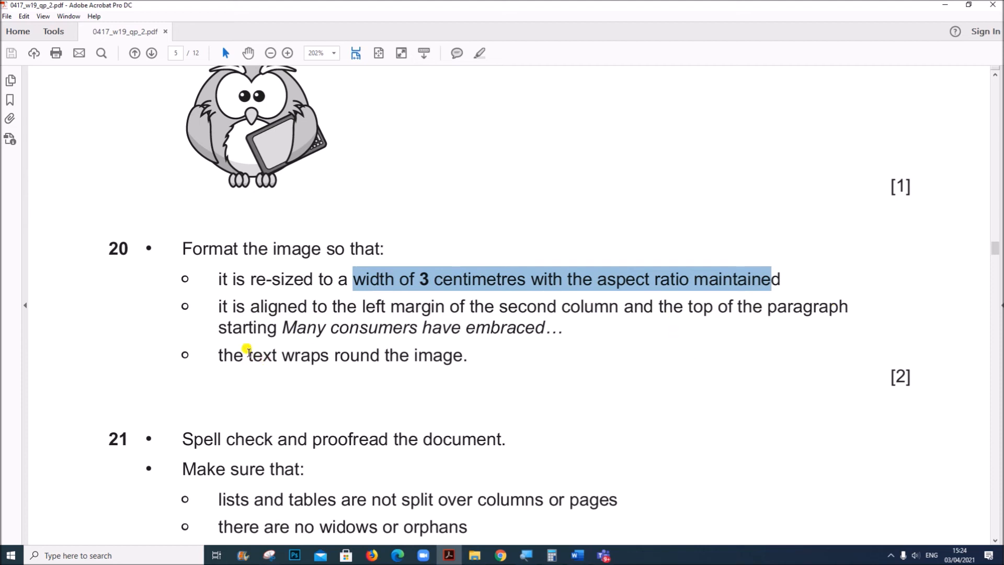
{"action": "left_click_drag", "start_coordinate": [226, 275], "coordinate": [468, 359]}
{"action": "left_click", "coordinate": [578, 555]}
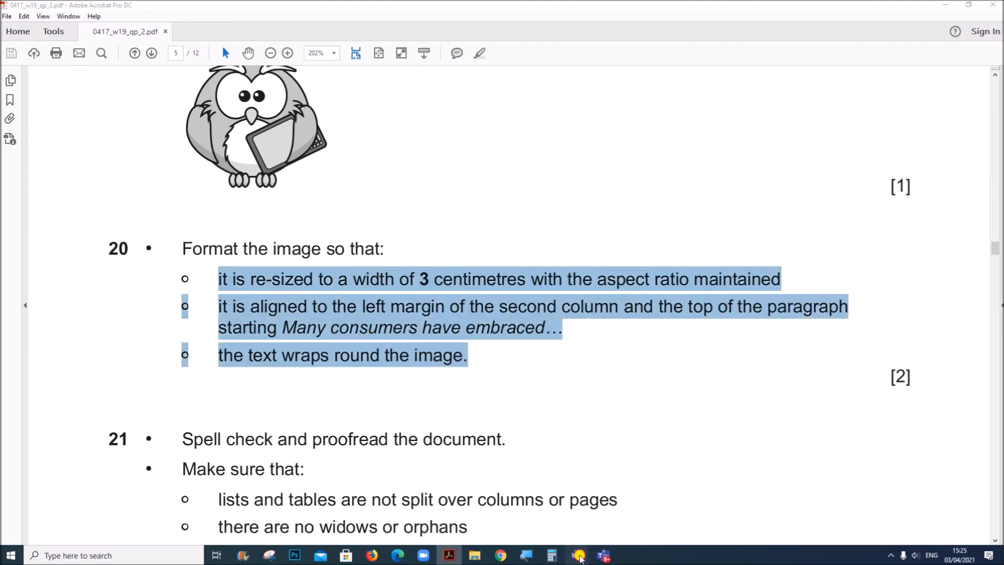
In EBOOKS in Word, resize the owl image to a width of 3 cm with the aspect ratio locked
{"action": "left_click", "coordinate": [620, 519]}
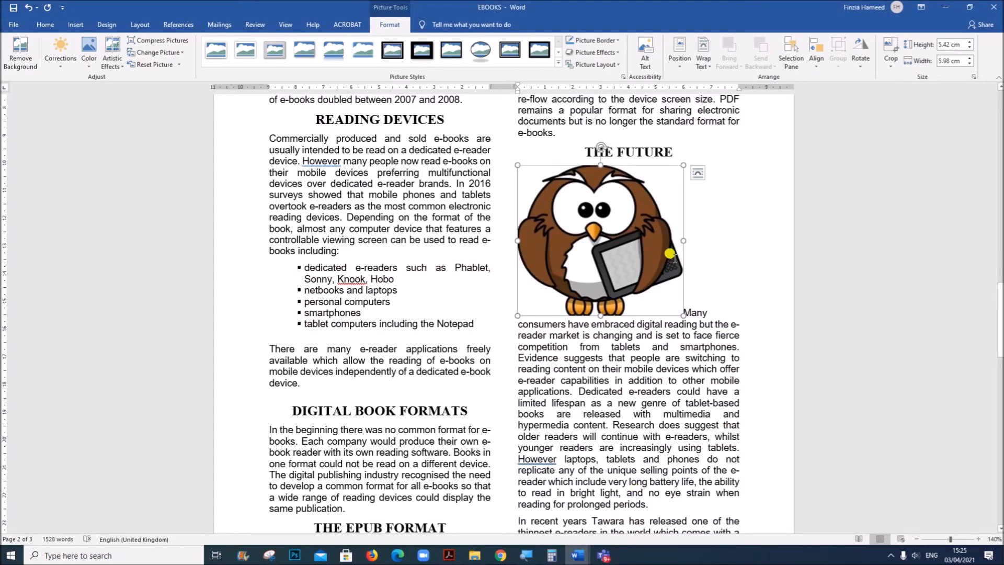
{"action": "right_click", "coordinate": [616, 224]}
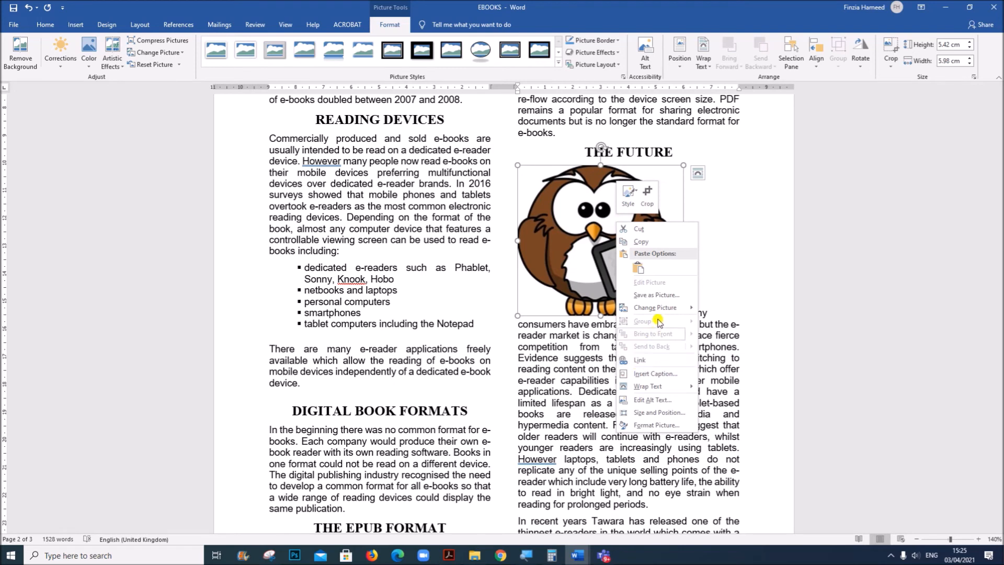
{"action": "left_click", "coordinate": [656, 413]}
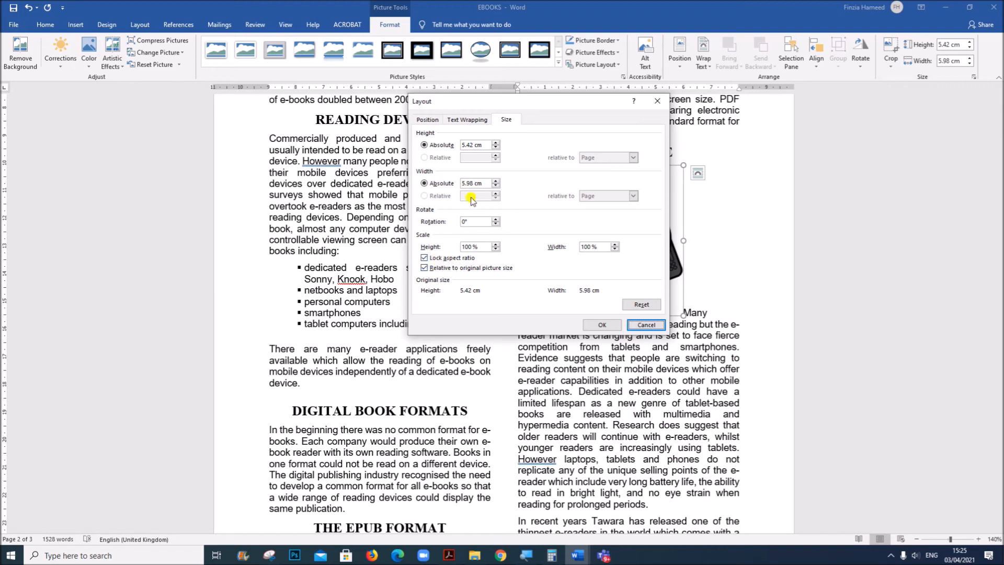
{"action": "left_click_drag", "start_coordinate": [474, 184], "coordinate": [439, 185]}
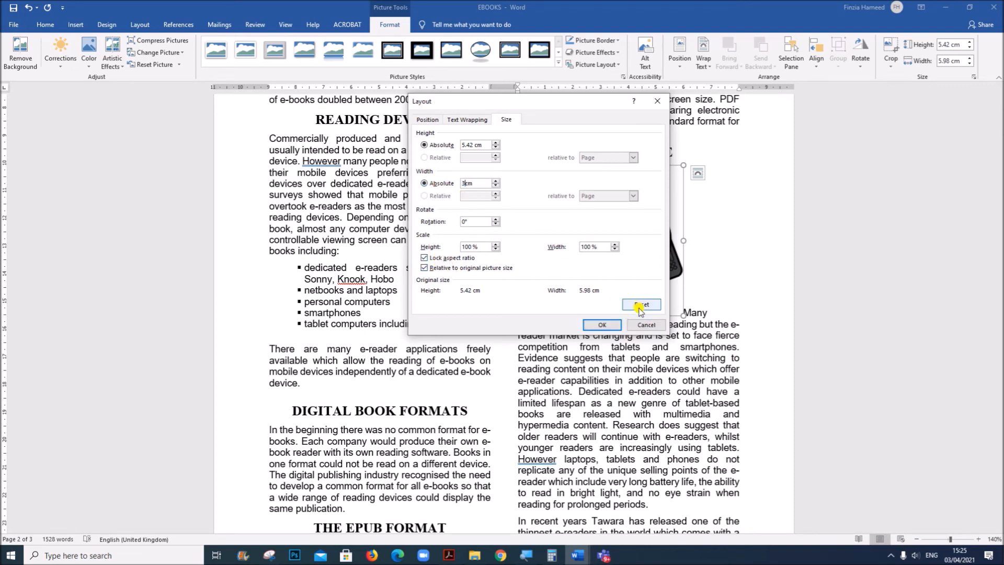
{"action": "left_click", "coordinate": [609, 324]}
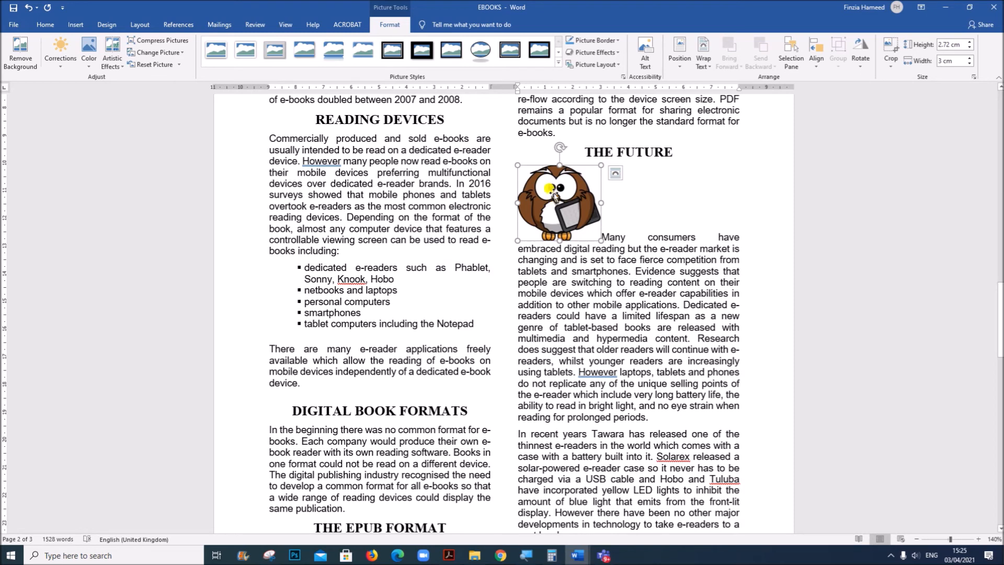
Set the text wrapping of the owl image so the Many consumers paragraph flows around it
{"action": "left_click", "coordinate": [703, 61]}
{"action": "left_click", "coordinate": [720, 92]}
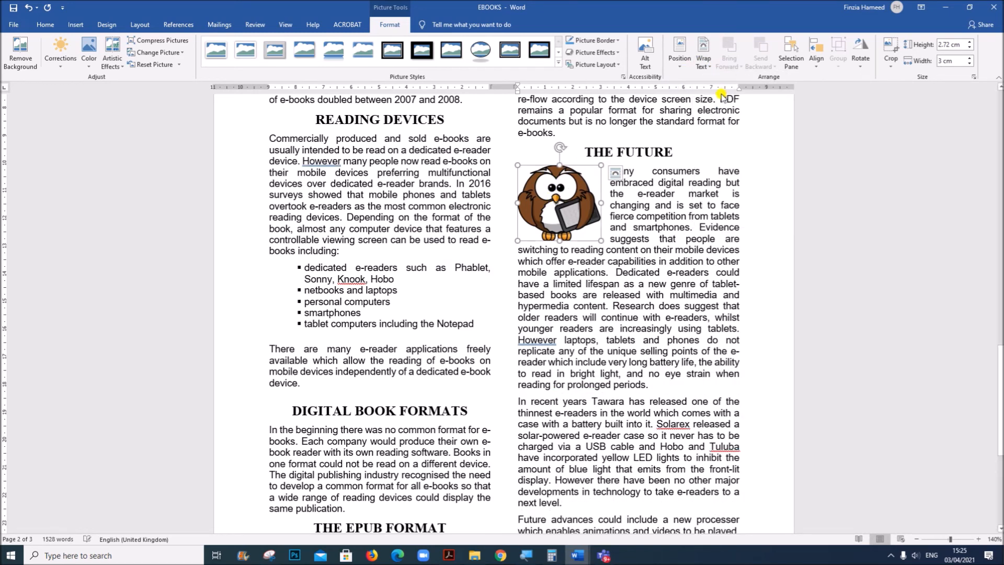
{"action": "left_click", "coordinate": [658, 280]}
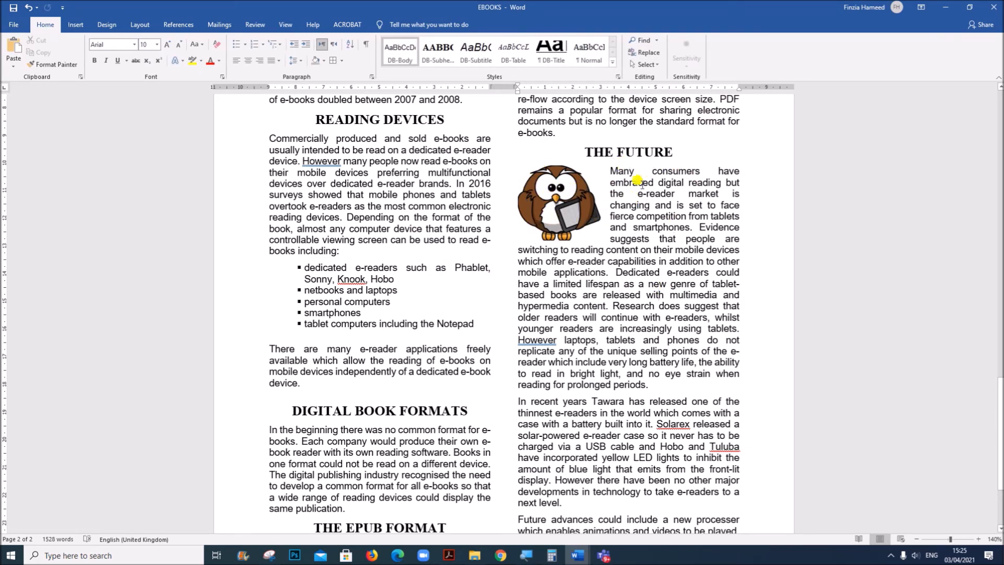
Read question 21's spell-check and proofreading requirements in the Acrobat question paper and return to EBOOKS in Word
{"action": "left_click", "coordinate": [448, 555]}
{"action": "scroll", "coordinate": [532, 474], "scroll_direction": "down", "scroll_amount": 5}
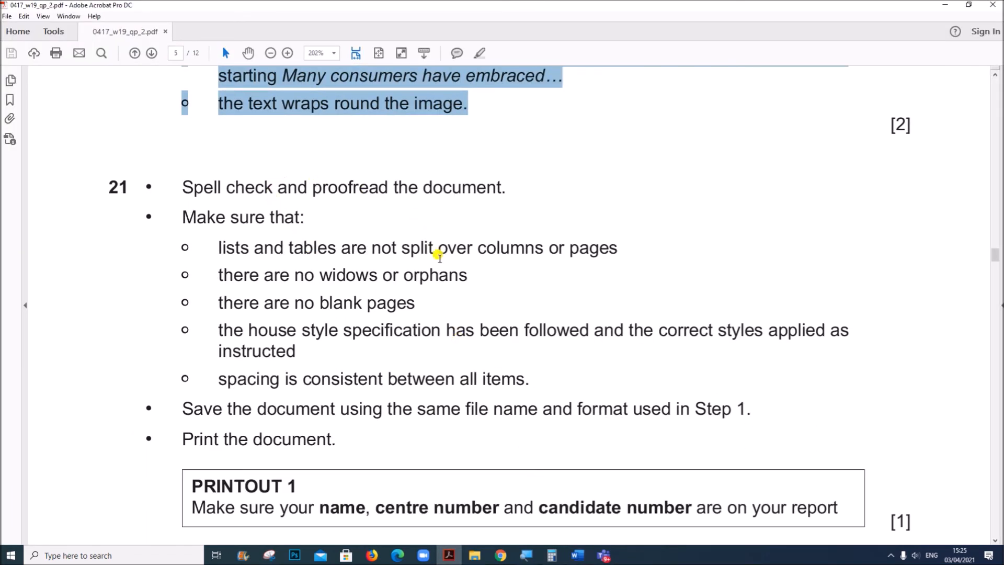
{"action": "left_click_drag", "start_coordinate": [234, 246], "coordinate": [421, 304]}
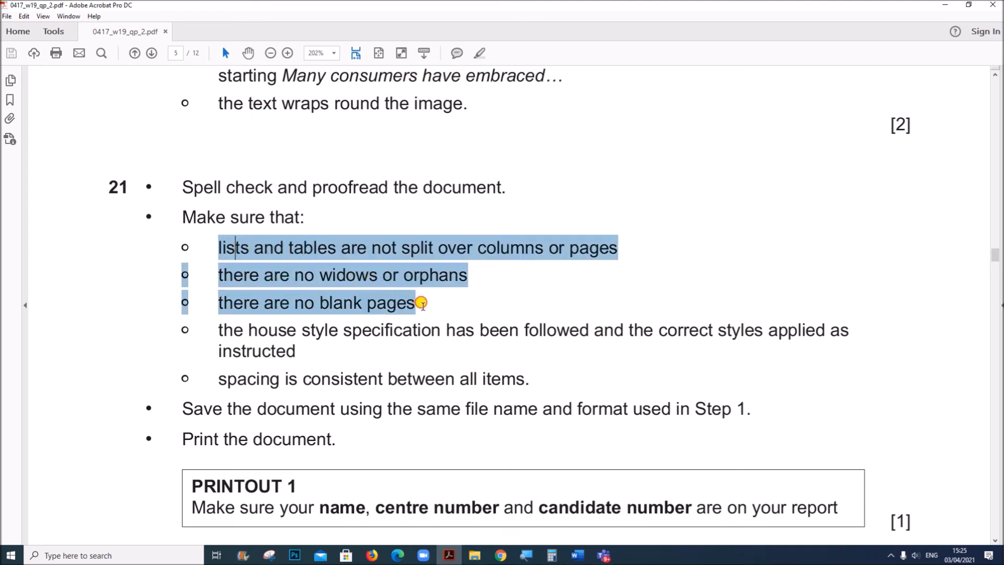
{"action": "left_click_drag", "start_coordinate": [421, 307], "coordinate": [400, 348]}
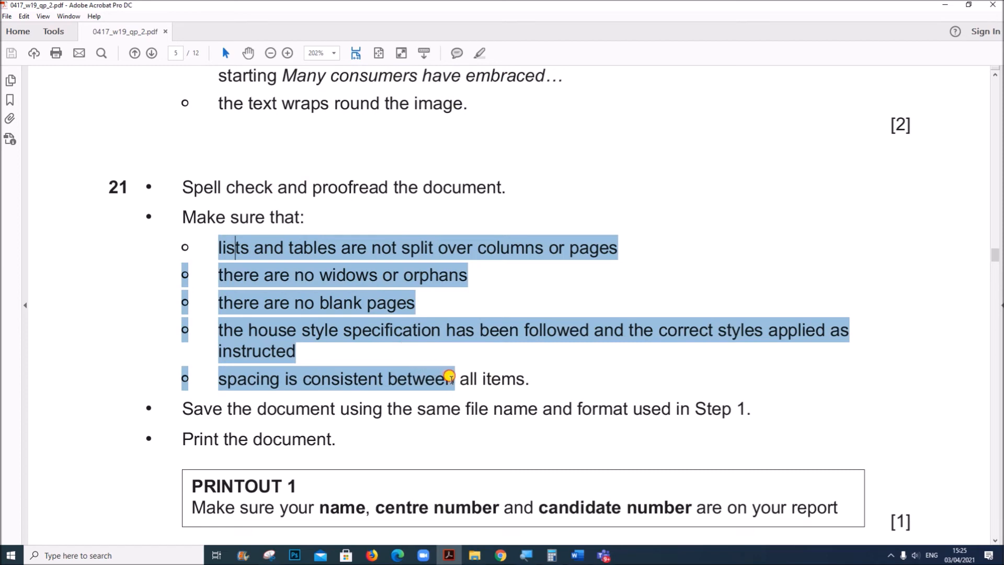
{"action": "left_click", "coordinate": [577, 555]}
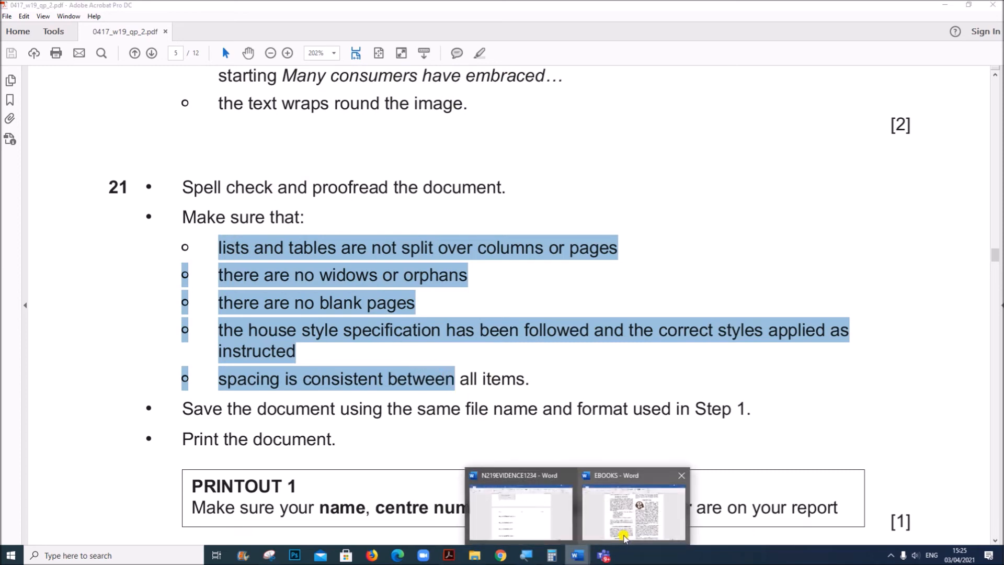
{"action": "left_click", "coordinate": [627, 510]}
Start a spelling and grammar check from the report title, ignoring the suggestions for by:Your and both As a result sentences
{"action": "scroll", "coordinate": [358, 314], "scroll_direction": "up", "scroll_amount": 20}
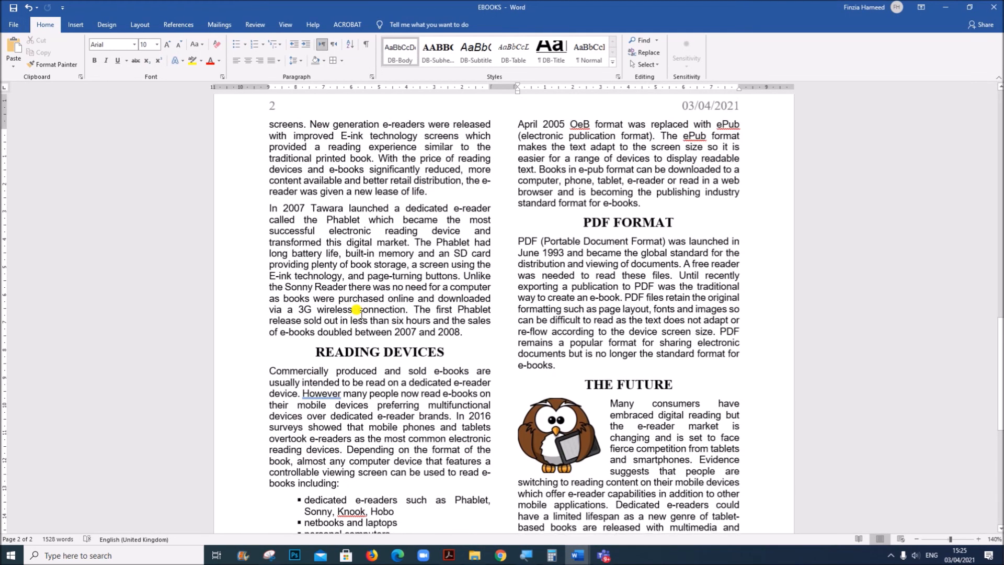
{"action": "scroll", "coordinate": [361, 314], "scroll_direction": "up", "scroll_amount": 10}
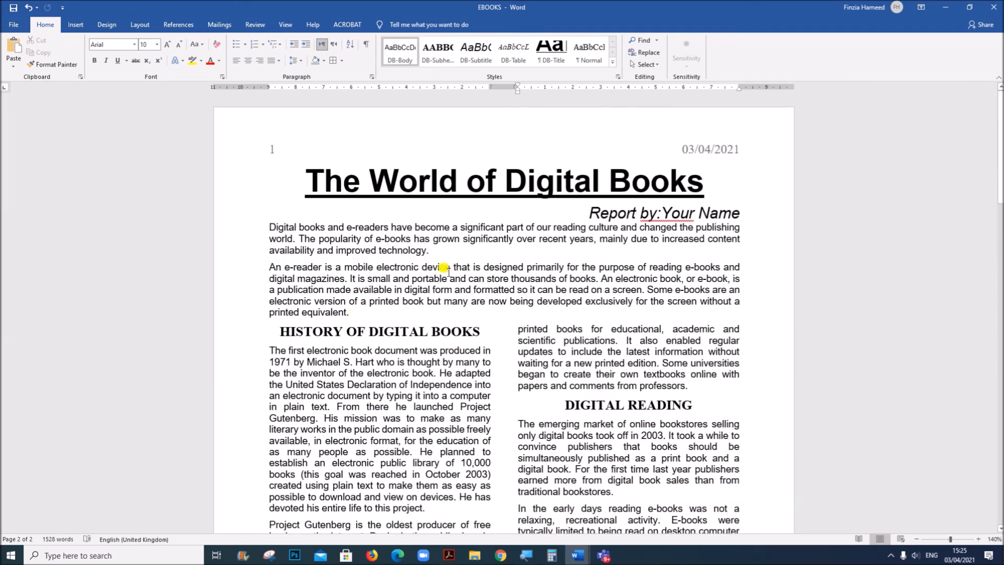
{"action": "left_click", "coordinate": [293, 169]}
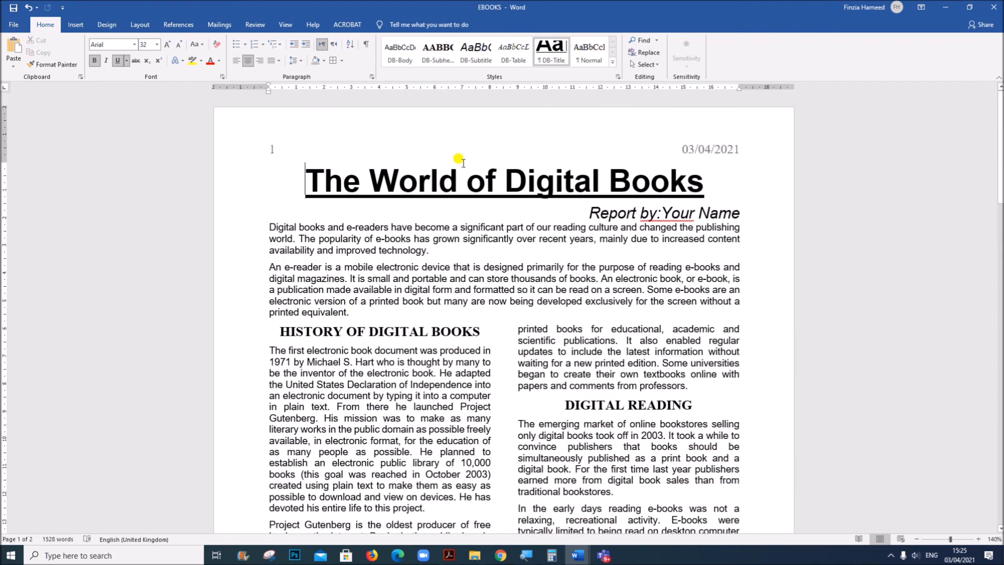
{"action": "left_click", "coordinate": [255, 25]}
{"action": "left_click", "coordinate": [10, 51]}
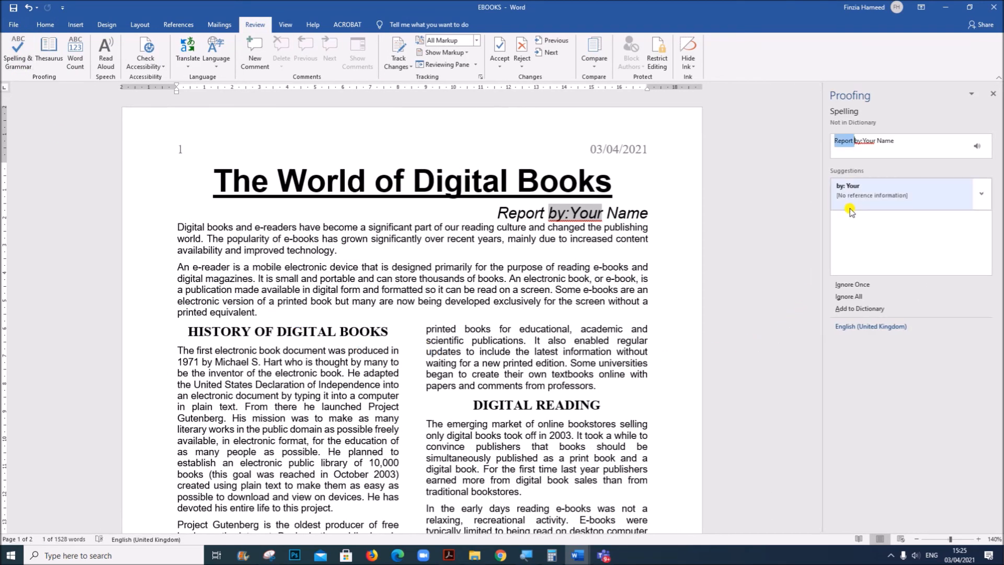
{"action": "left_click", "coordinate": [847, 297]}
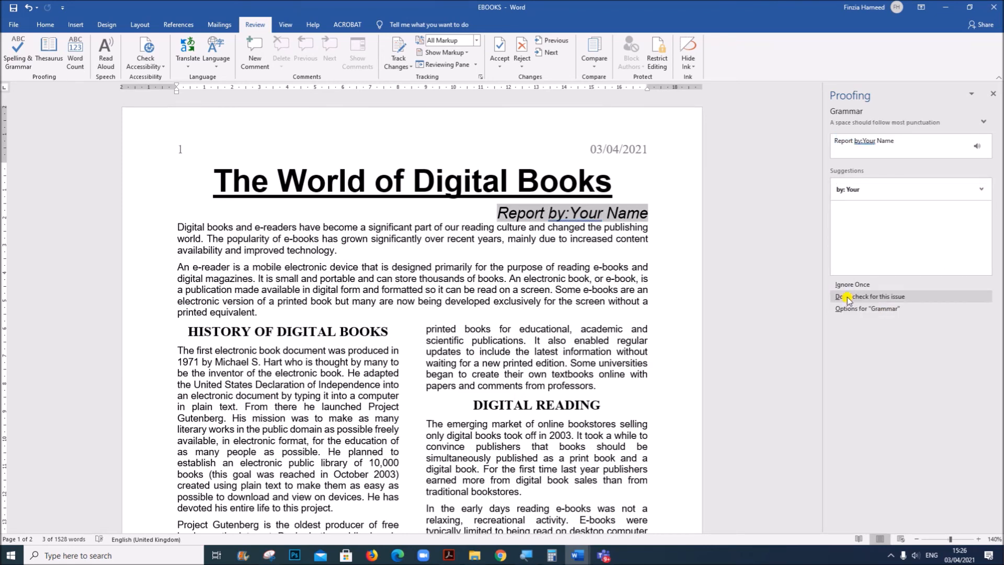
{"action": "left_click", "coordinate": [853, 285]}
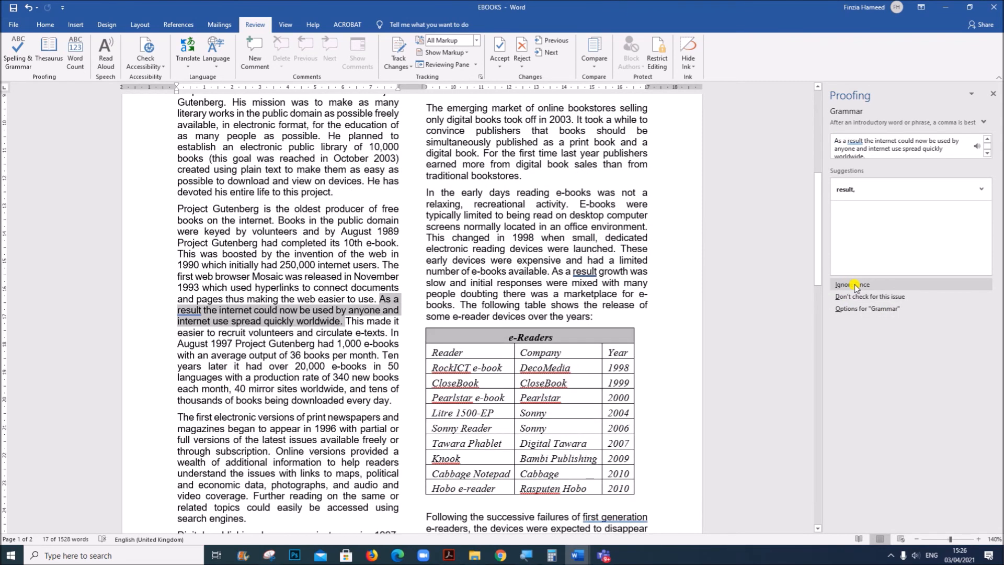
{"action": "left_click", "coordinate": [853, 284]}
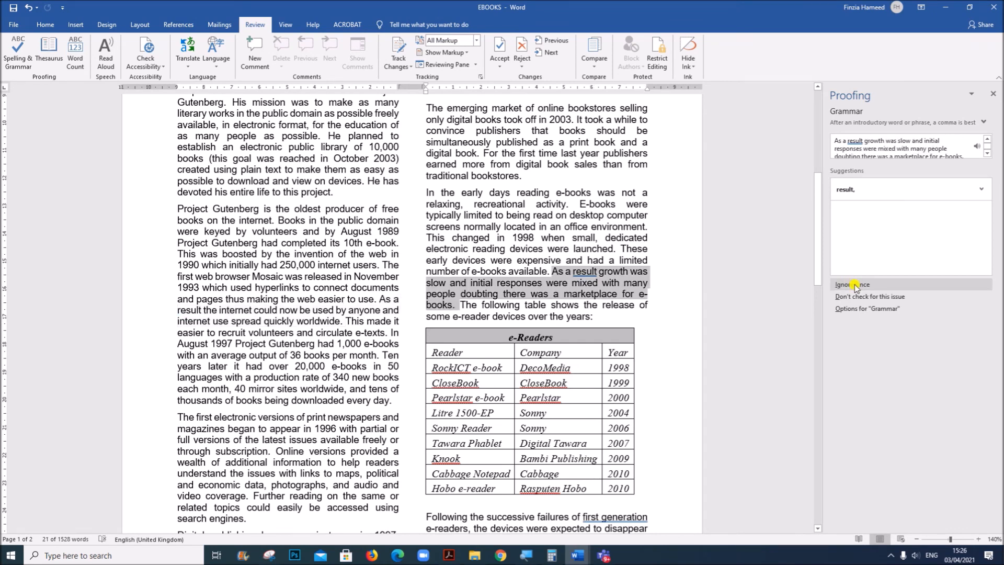
{"action": "left_click", "coordinate": [853, 285]}
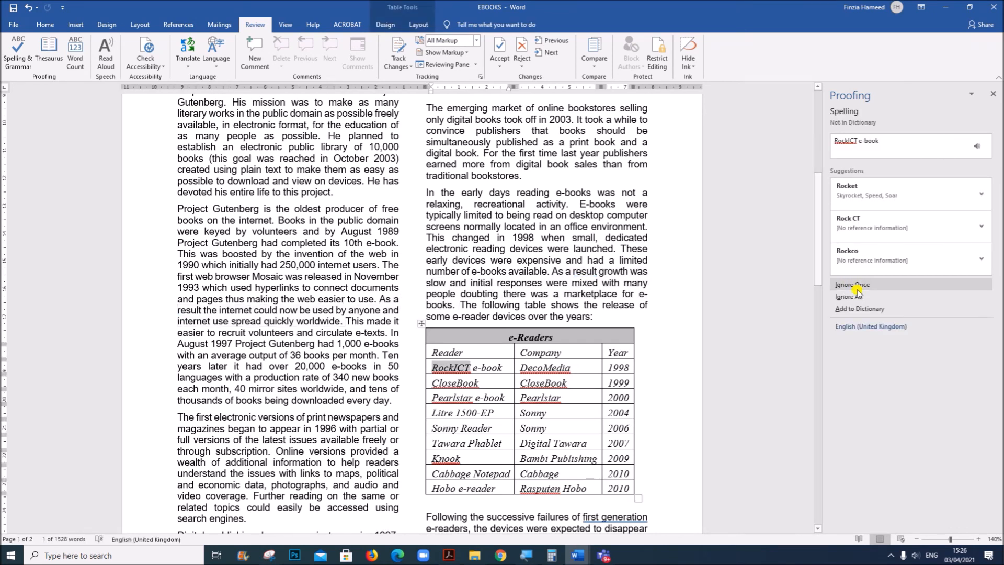
Ignore the spelling suggestions for the product and company names, including RockICT, DecoMedia, CloseBook and Pearlstar
{"action": "left_click", "coordinate": [858, 288]}
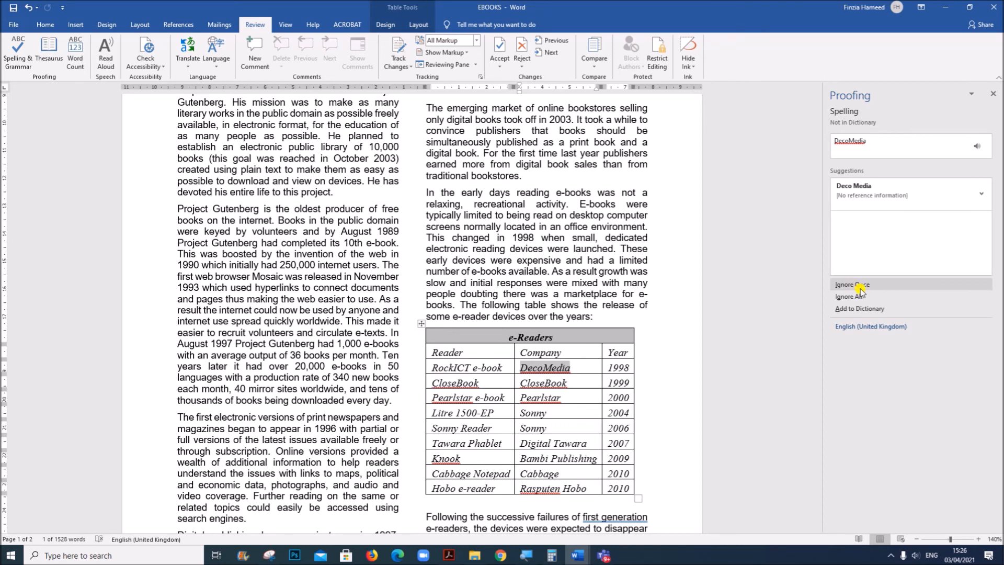
{"action": "left_click", "coordinate": [862, 286]}
{"action": "left_click", "coordinate": [864, 296]}
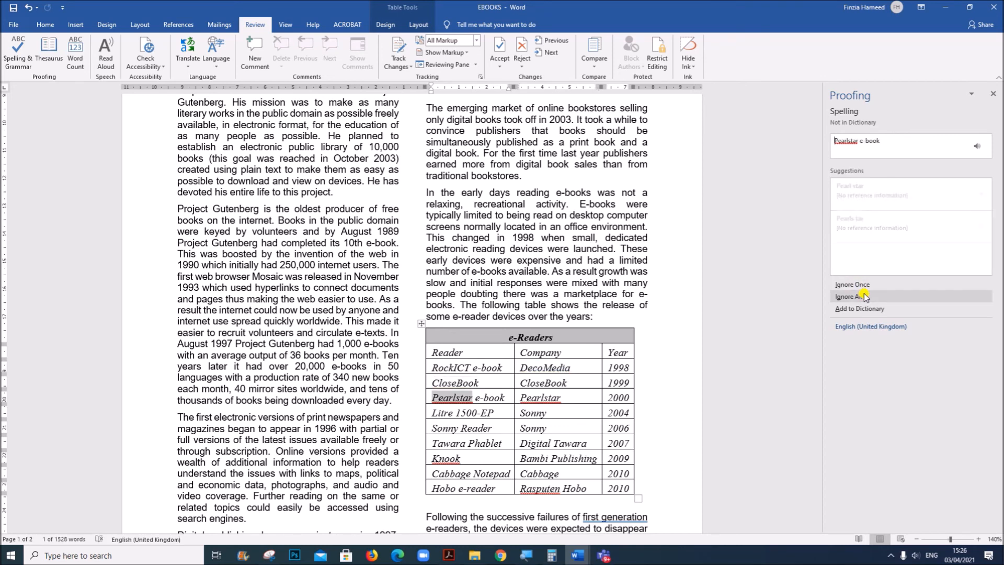
{"action": "left_click", "coordinate": [863, 296]}
{"action": "left_click", "coordinate": [864, 296]}
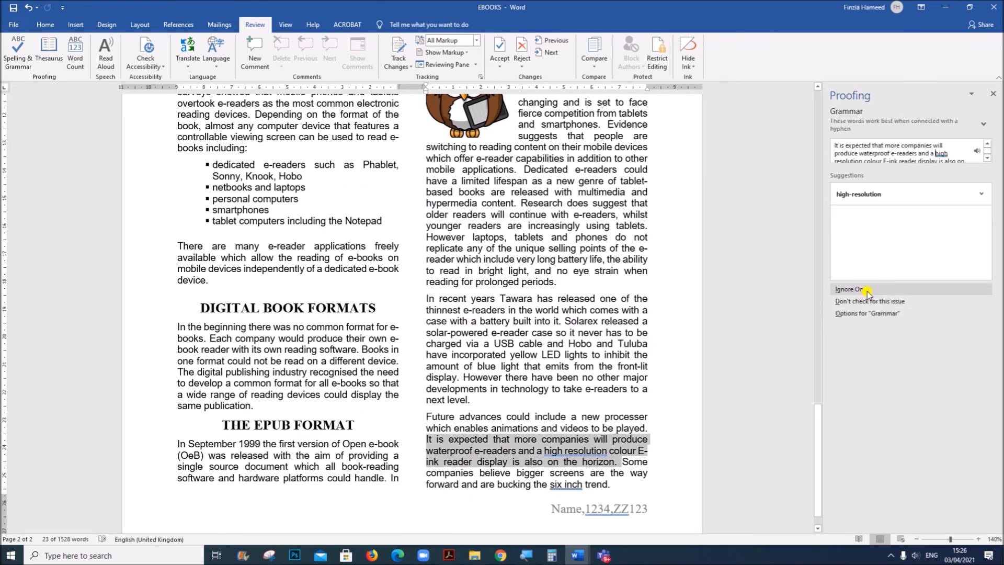
Ignore the grammar suggestions for high resolution and six inch, and end the check at the footer
{"action": "left_click", "coordinate": [866, 290]}
{"action": "left_click", "coordinate": [866, 290]}
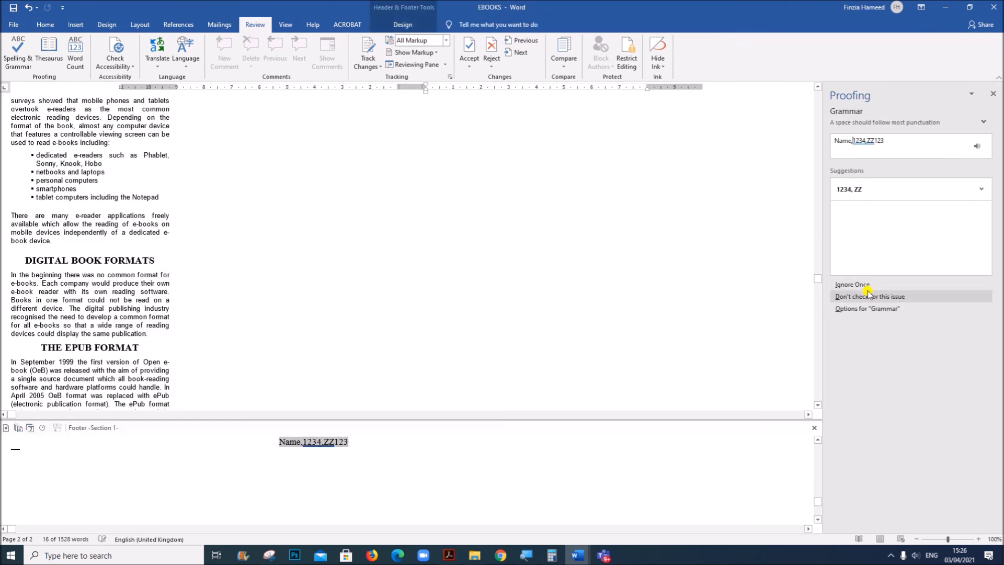
{"action": "left_click", "coordinate": [992, 94]}
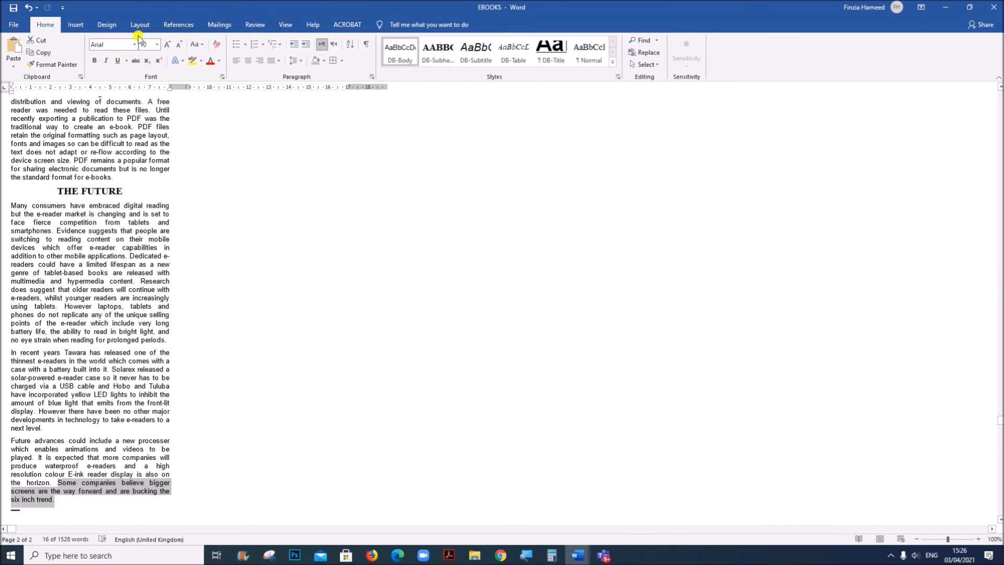
Return EBOOKS to Print Layout view and go back to the body text on the second page
{"action": "left_click", "coordinate": [284, 25]}
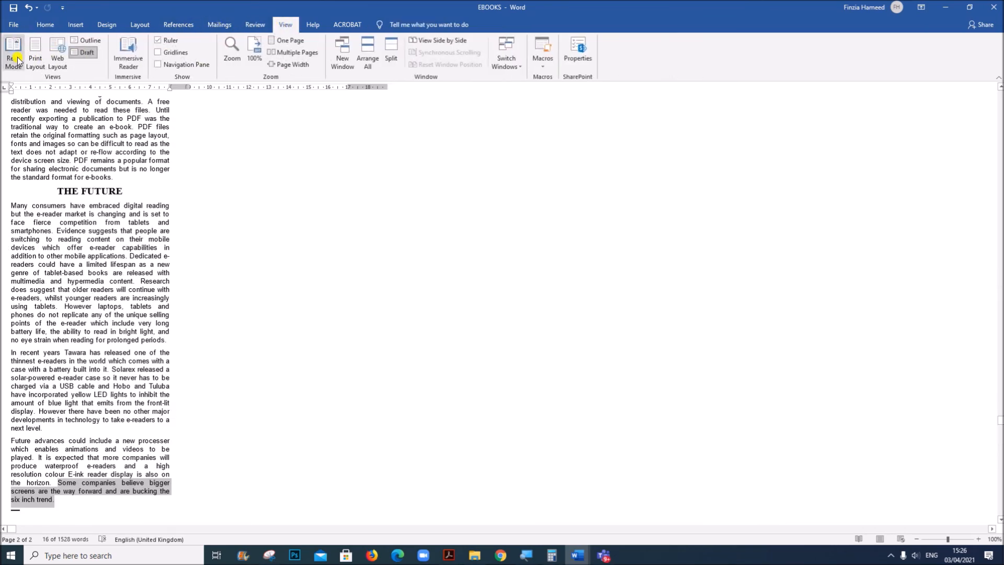
{"action": "left_click", "coordinate": [35, 58]}
{"action": "double_click", "coordinate": [609, 411]}
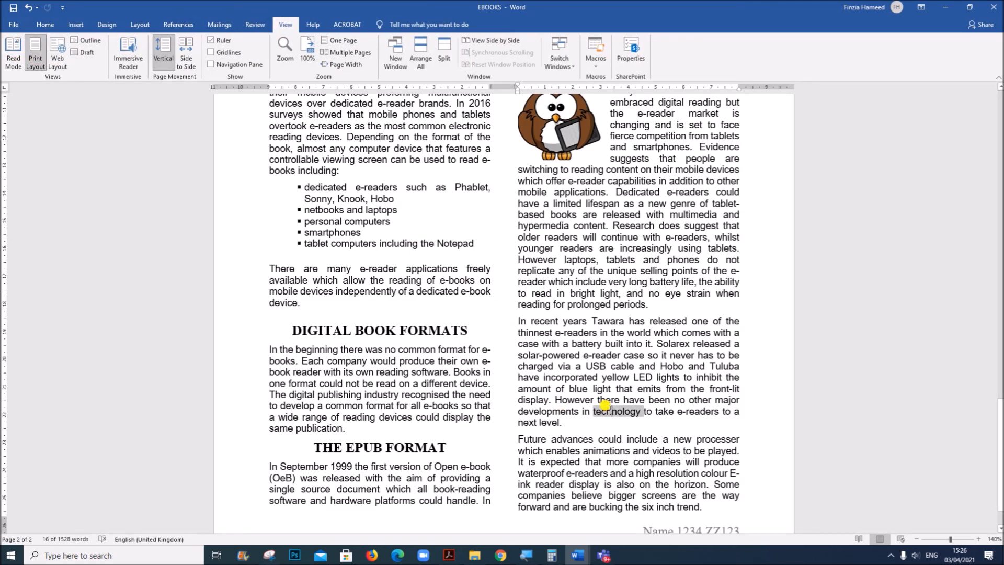
Examine both pages of EBOOKS for split lists or tables, widows, orphans, blank pages and inconsistent spacing
{"action": "scroll", "coordinate": [391, 383], "scroll_direction": "up", "scroll_amount": 5}
{"action": "scroll", "coordinate": [391, 383], "scroll_direction": "up", "scroll_amount": 20}
{"action": "scroll", "coordinate": [395, 372], "scroll_direction": "up", "scroll_amount": 2}
{"action": "scroll", "coordinate": [395, 374], "scroll_direction": "down", "scroll_amount": 14}
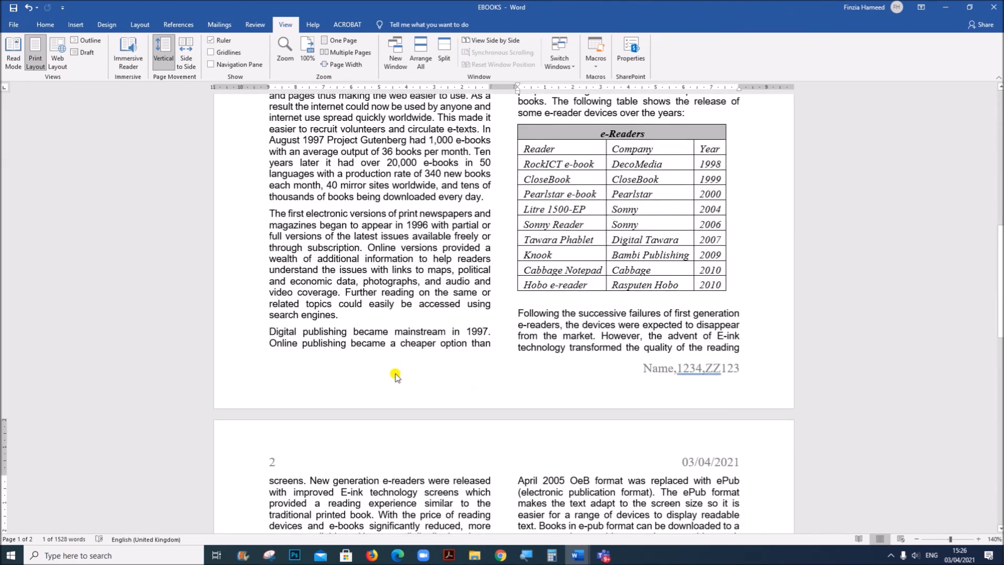
{"action": "scroll", "coordinate": [613, 228], "scroll_direction": "down", "scroll_amount": 12}
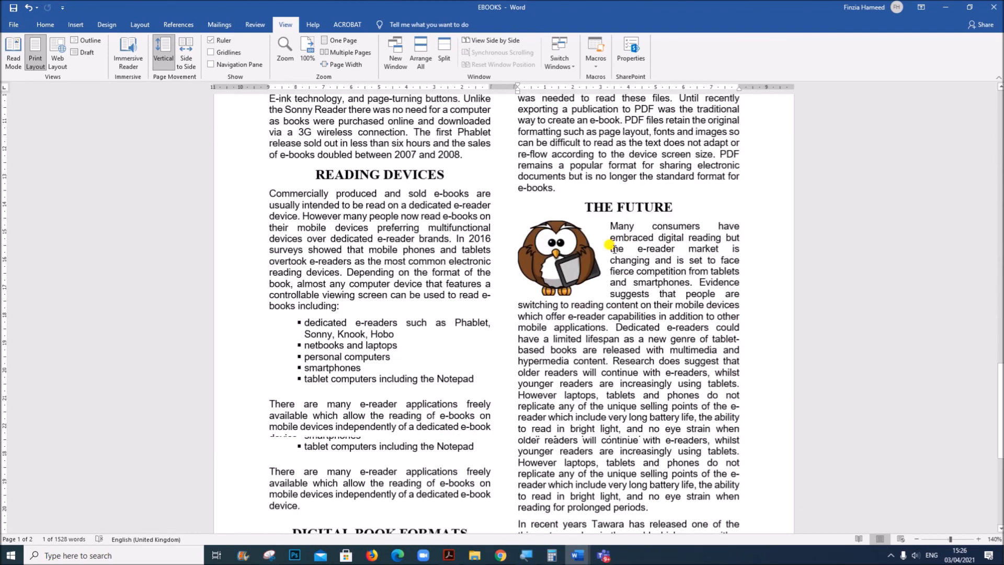
{"action": "scroll", "coordinate": [609, 244], "scroll_direction": "down", "scroll_amount": 5}
{"action": "scroll", "coordinate": [439, 308], "scroll_direction": "down", "scroll_amount": 1}
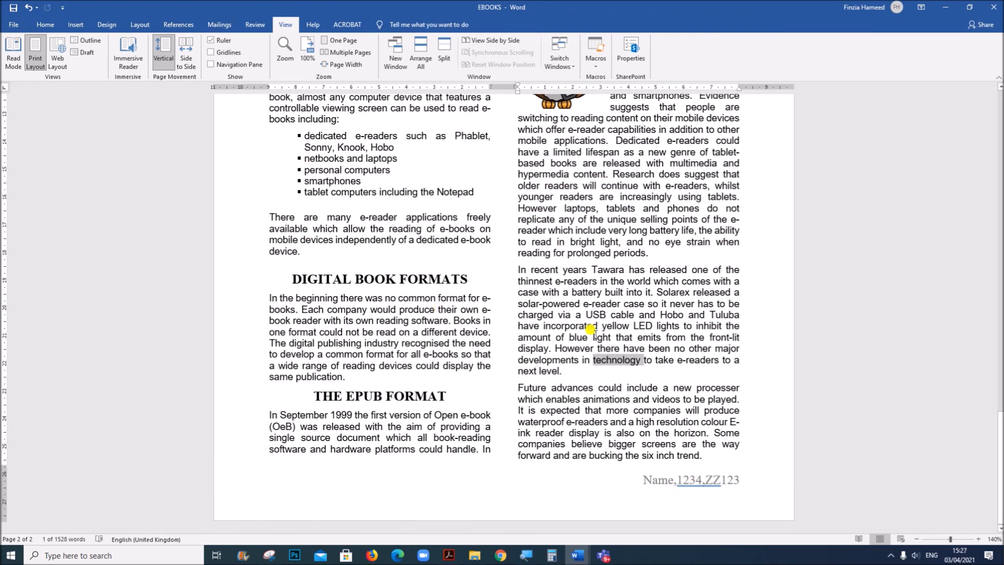
{"action": "scroll", "coordinate": [590, 330], "scroll_direction": "up", "scroll_amount": 20}
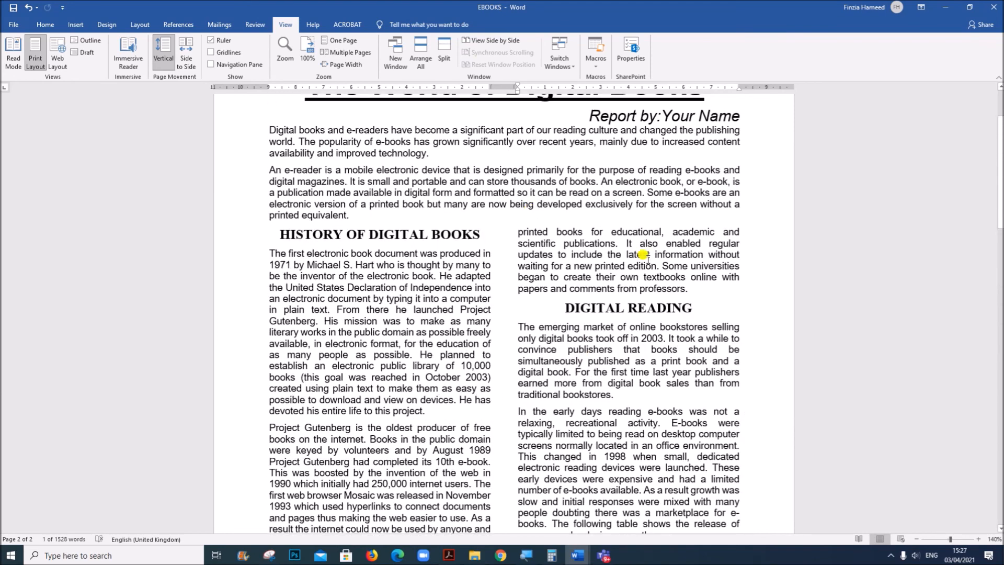
{"action": "scroll", "coordinate": [532, 302], "scroll_direction": "up", "scroll_amount": 3}
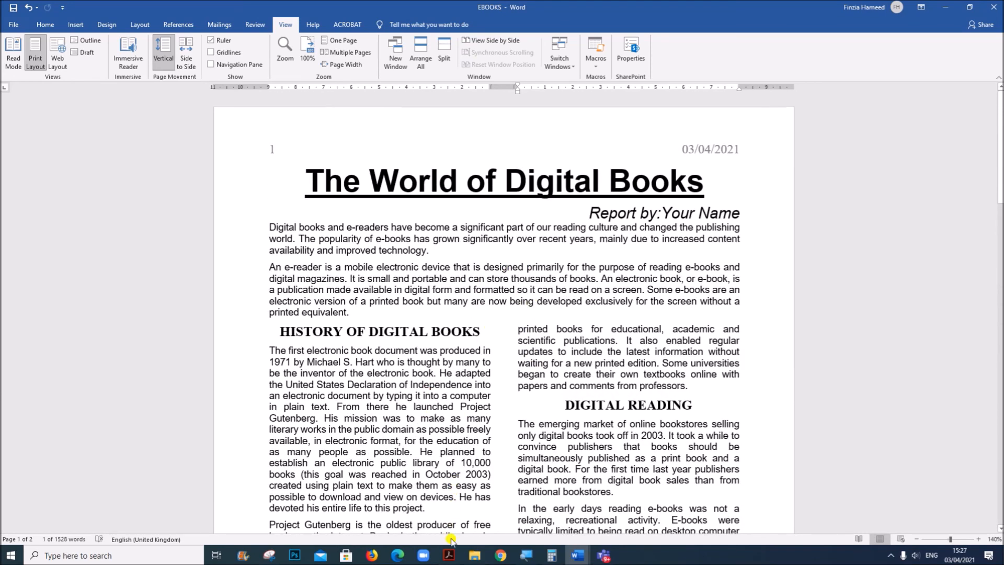
Read the rest of question 21 and question 22 in the Acrobat question paper, and open N219EVIDENCE1234 in Word
{"action": "left_click", "coordinate": [448, 555]}
{"action": "scroll", "coordinate": [501, 424], "scroll_direction": "down", "scroll_amount": 2}
{"action": "left_click", "coordinate": [498, 413]}
{"action": "scroll", "coordinate": [354, 318], "scroll_direction": "down", "scroll_amount": 6}
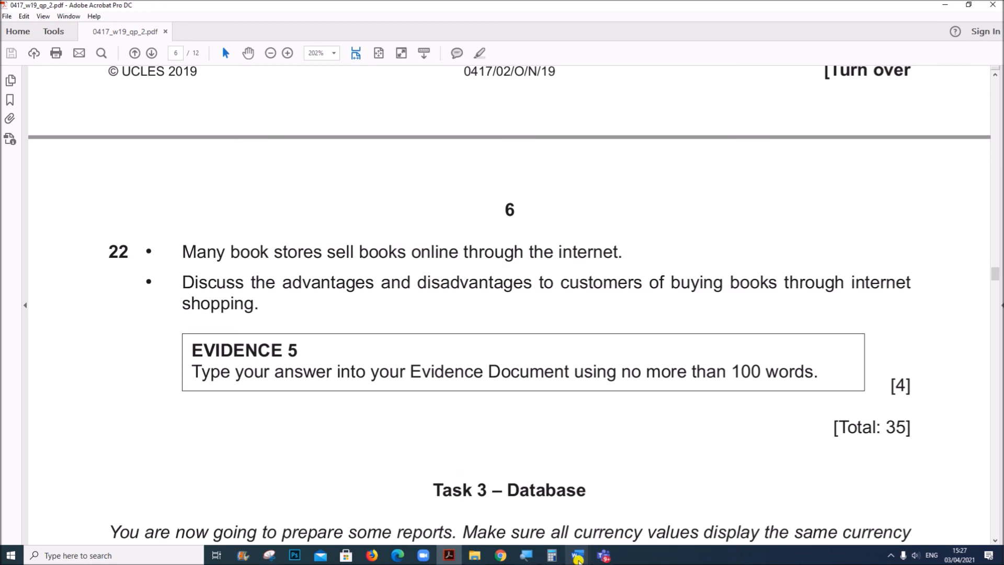
{"action": "left_click", "coordinate": [577, 554]}
{"action": "left_click", "coordinate": [567, 533]}
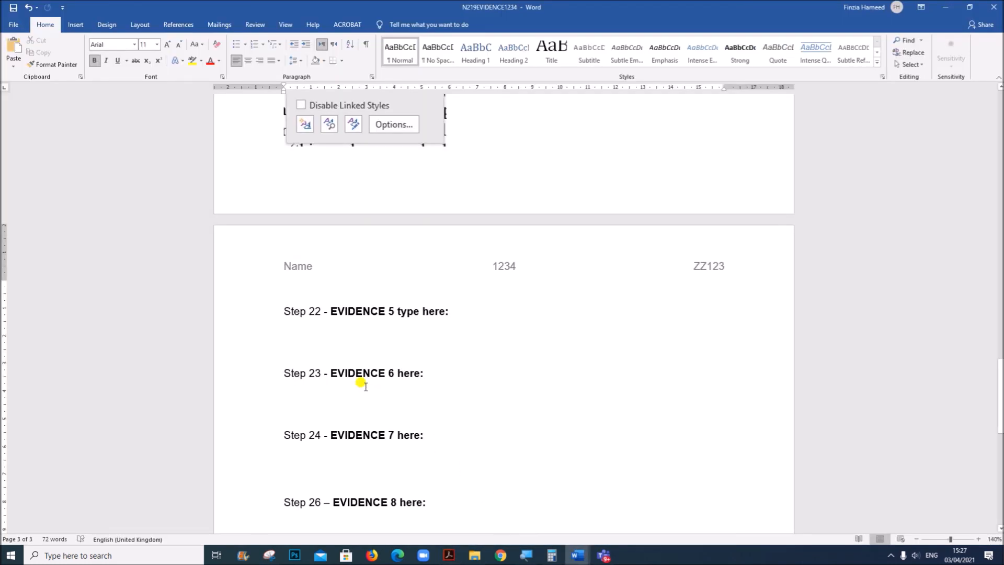
Under EVIDENCE 5, enter a heading for the advantages and the point "Travelling cost and time can be saved"
{"action": "type", "text": "Ad"}
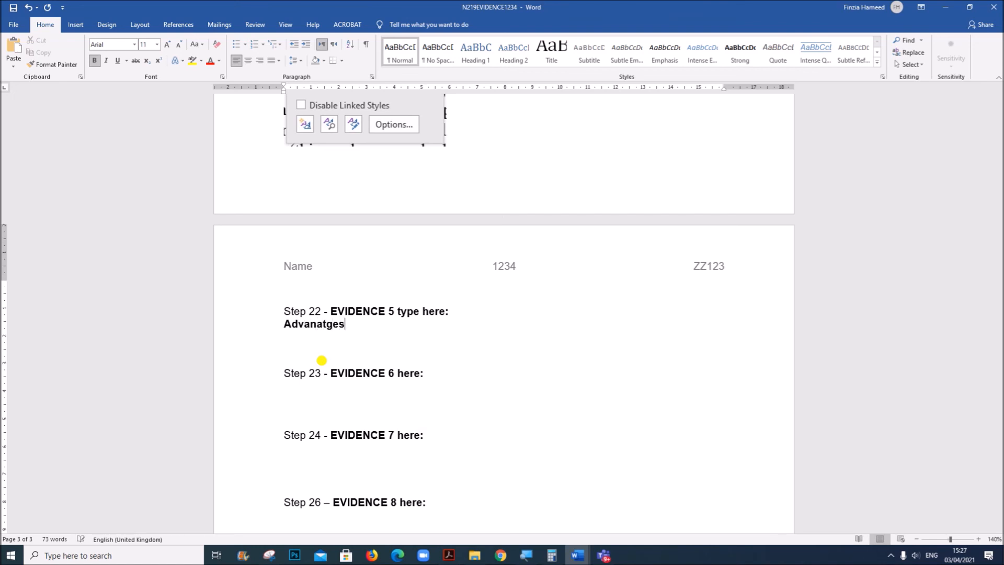
{"action": "type", "text": "vanatges"}
{"action": "key", "text": "Return"}
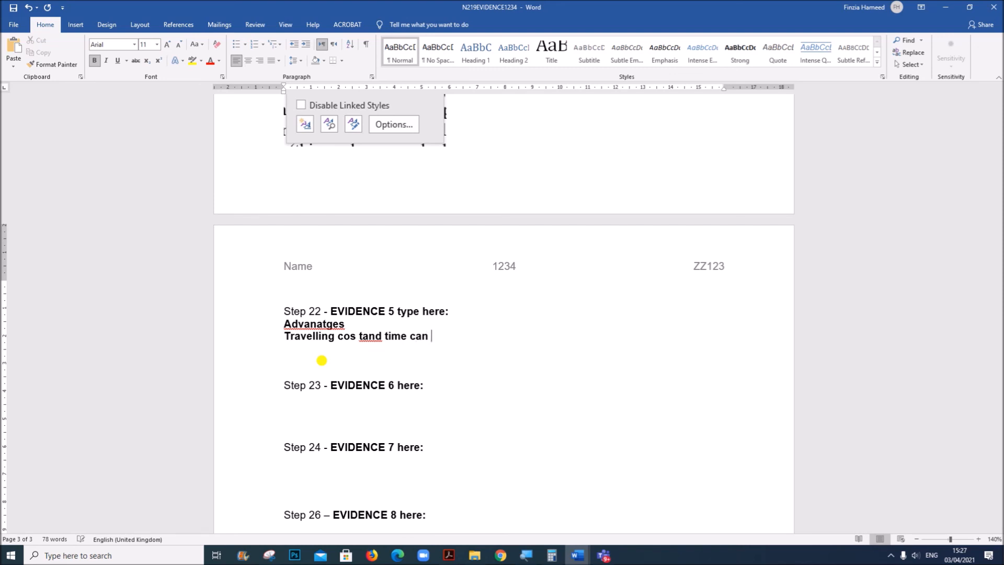
{"action": "type", "text": "d"}
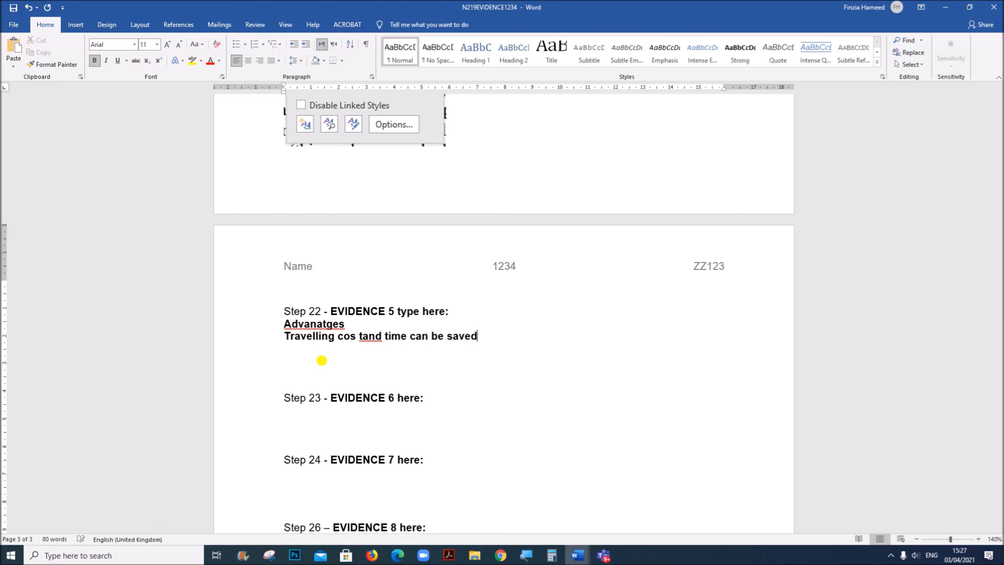
{"action": "type", "text": "an search for a wide vari"}
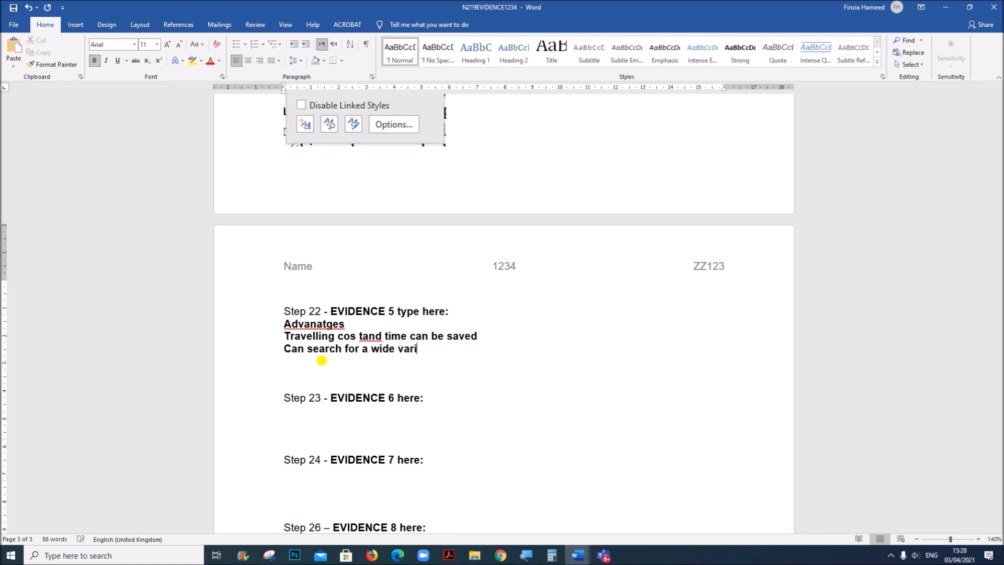
Add the advantages "Can search for a wide variety of products" and "Can compare the price", followed by blank lines
{"action": "type", "text": "of products"}
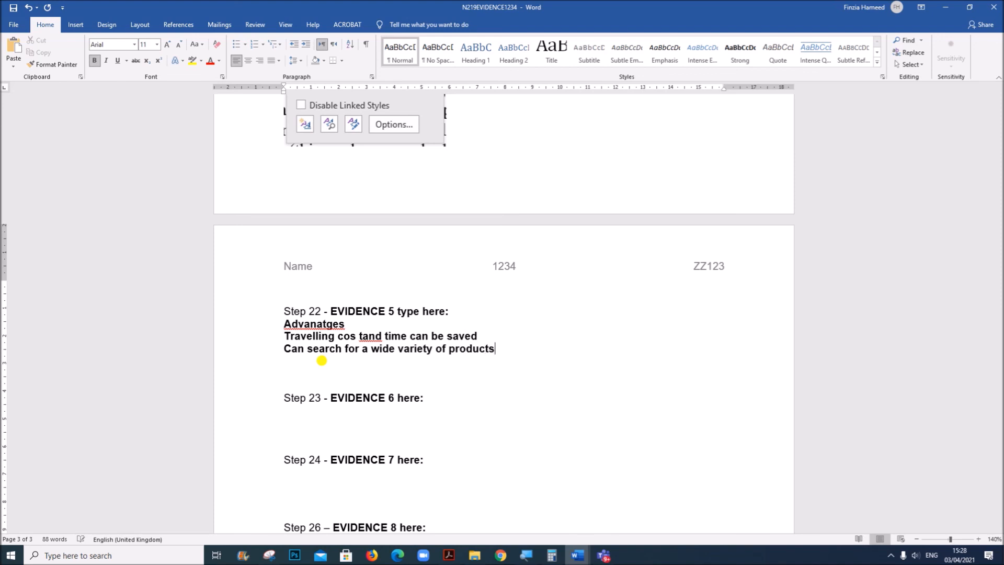
{"action": "key", "text": "Return"}
{"action": "type", "text": "Can "}
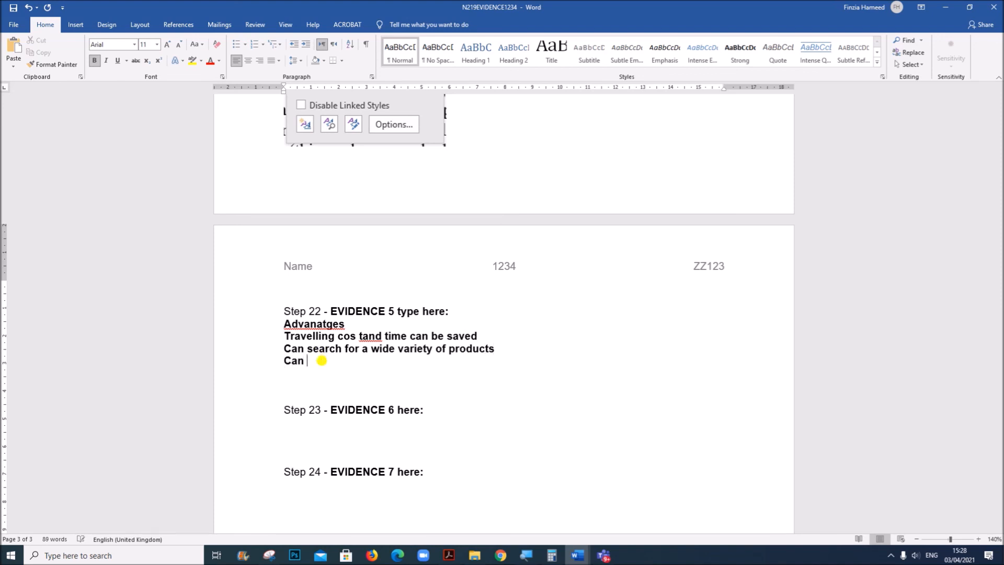
{"action": "type", "text": "compare the price"}
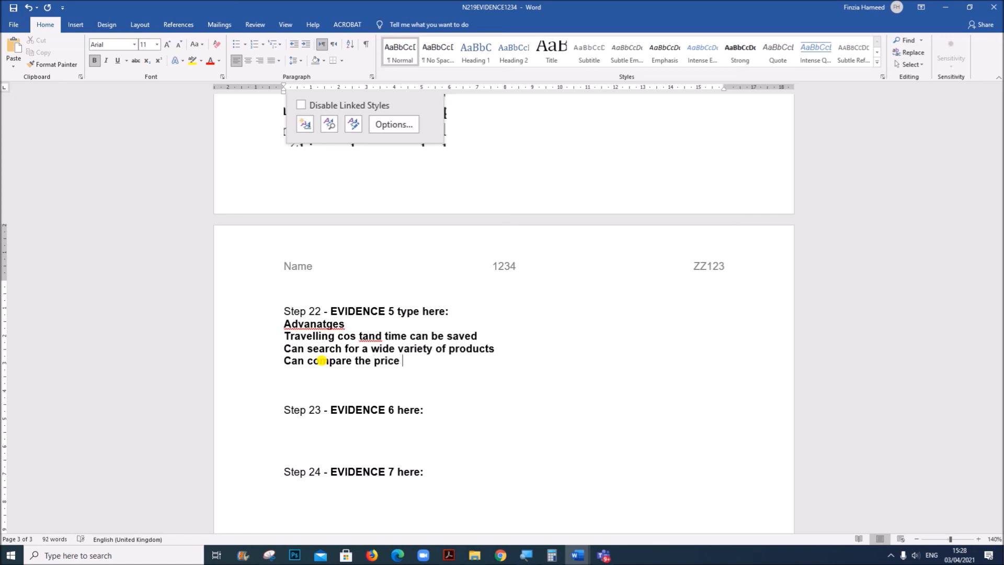
{"action": "key", "text": "Return"}
{"action": "key", "text": "Return"}
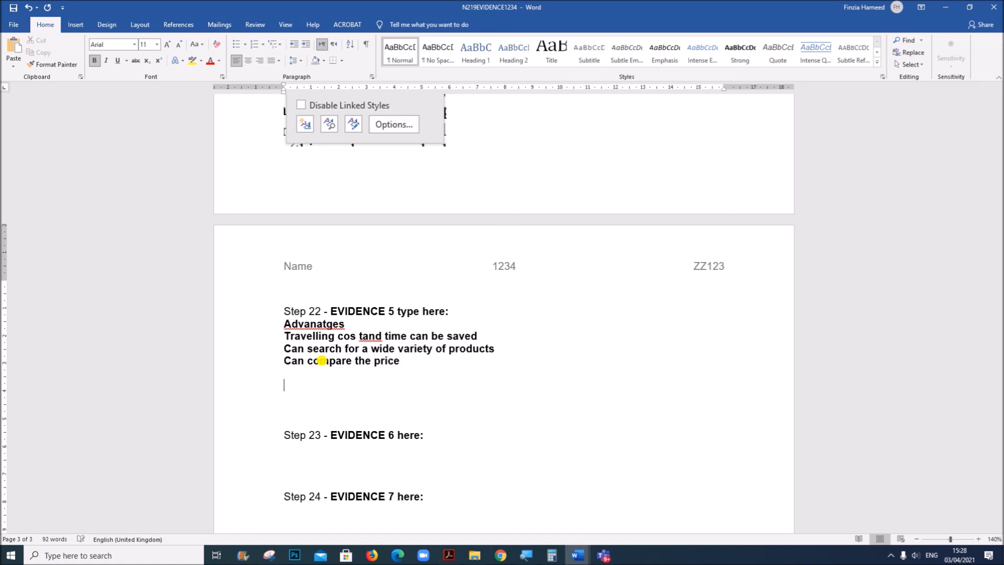
Correct the spelling of the first EVIDENCE 5 heading to "Advantages"
{"action": "double_click", "coordinate": [317, 319]}
{"action": "left_click", "coordinate": [314, 321]}
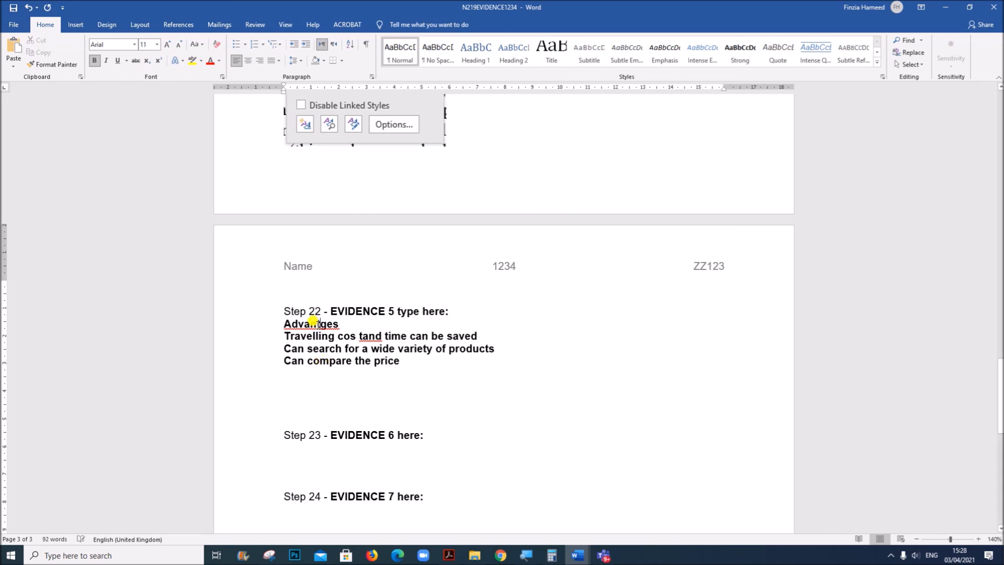
{"action": "type", "text": "a"}
Add a "Disadvantages" heading below the advantages, correct its spelling, and continue on the line beneath it
{"action": "left_click", "coordinate": [306, 384]}
{"action": "type", "text": "Dis"}
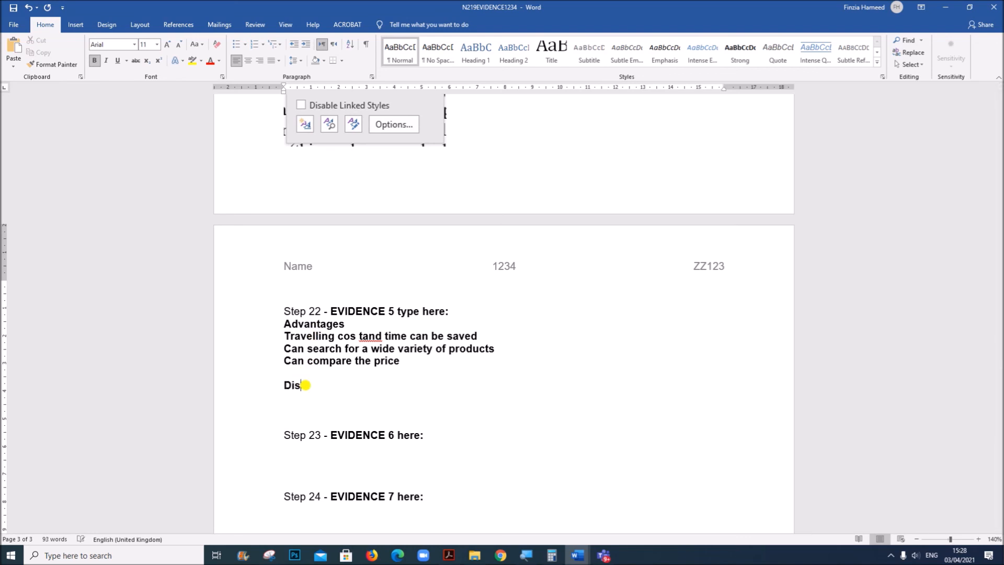
{"action": "type", "text": "advnatages"}
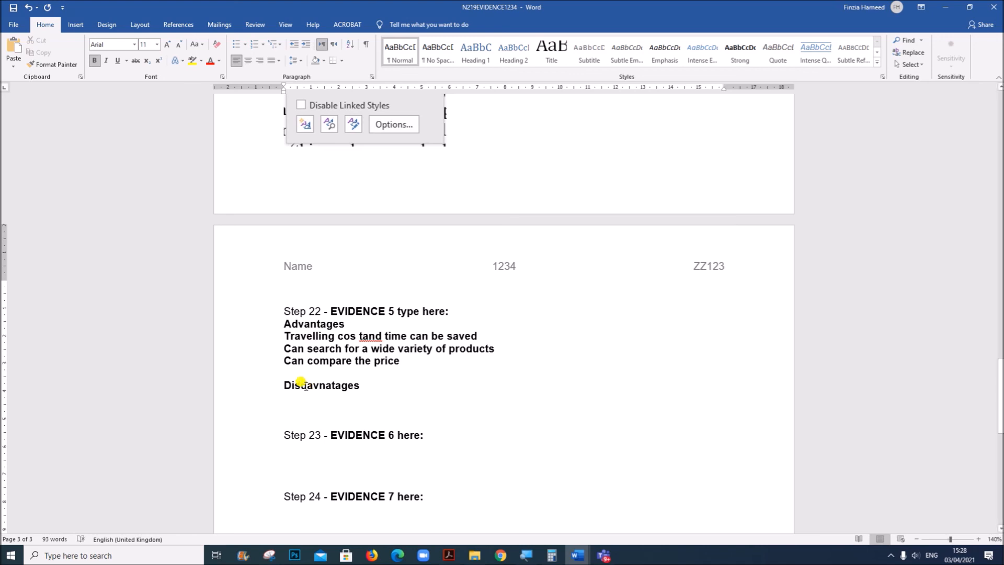
{"action": "key", "text": "Return"}
{"action": "right_click", "coordinate": [333, 385]}
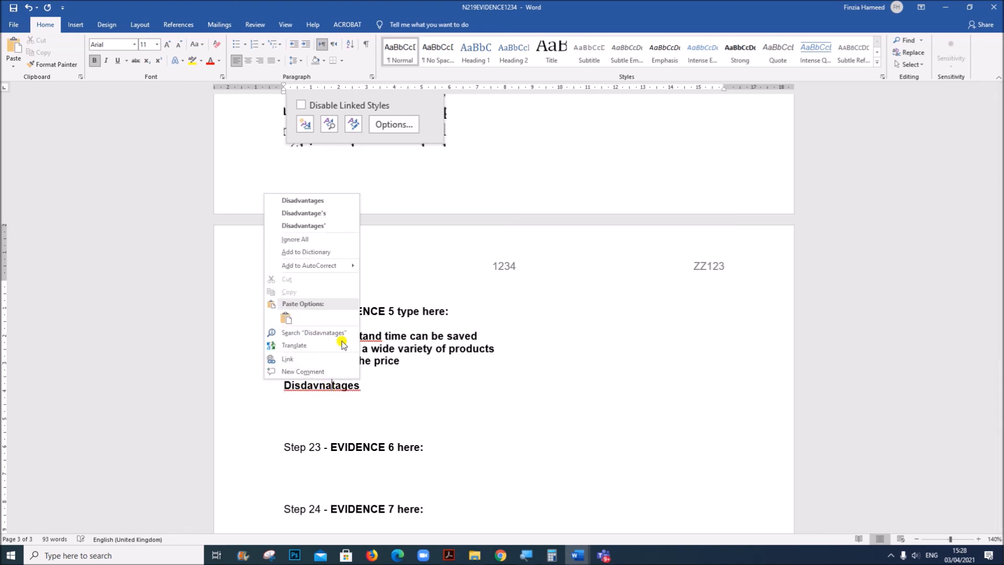
{"action": "left_click", "coordinate": [312, 201]}
{"action": "left_click", "coordinate": [287, 398]}
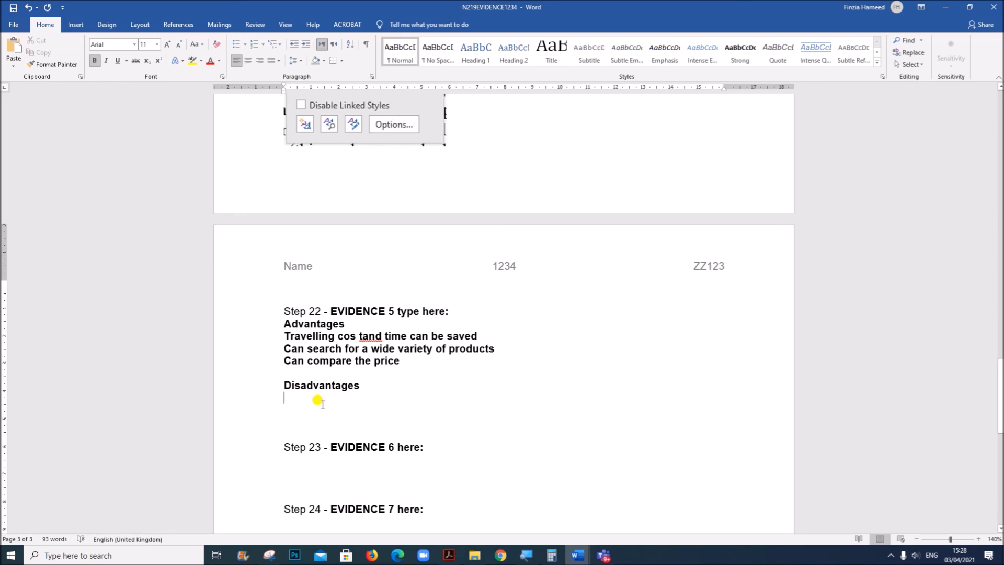
Enter "Shopping fraud website might be there" as the first disadvantage and start a new line
{"action": "type", "text": "H"}
{"action": "key", "text": "BackSpace"}
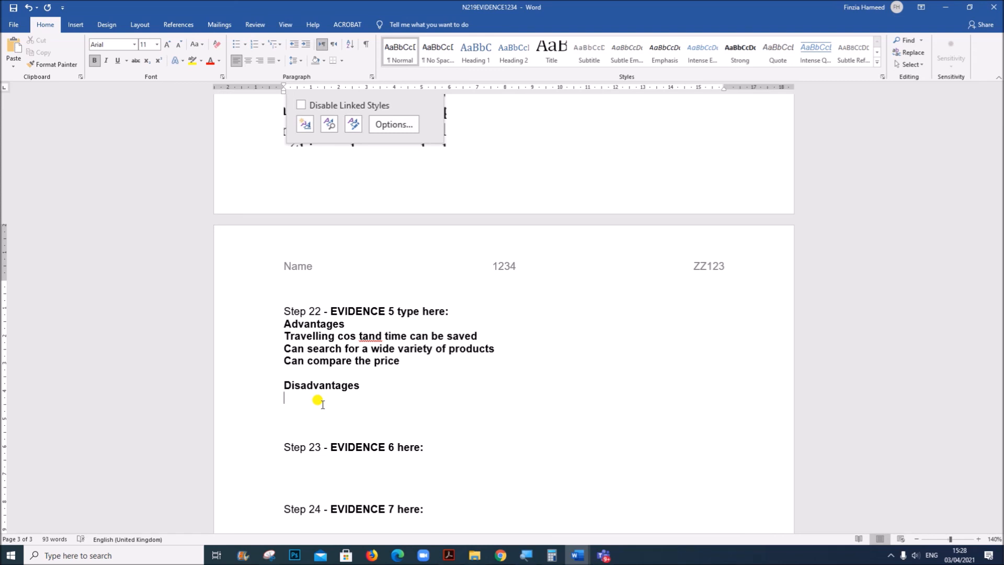
{"action": "type", "text": "Shopping fra"}
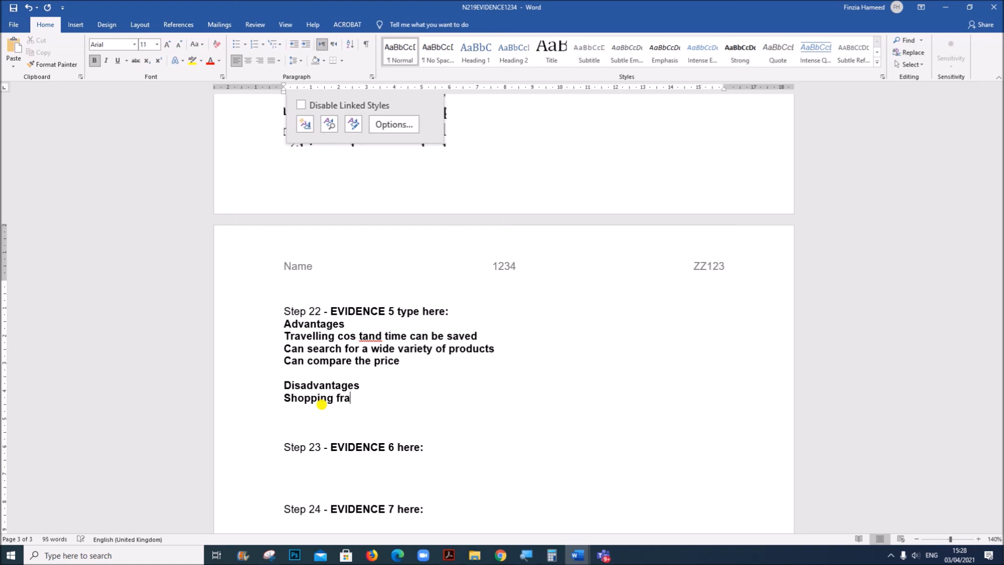
{"action": "type", "text": "ud website might be the"}
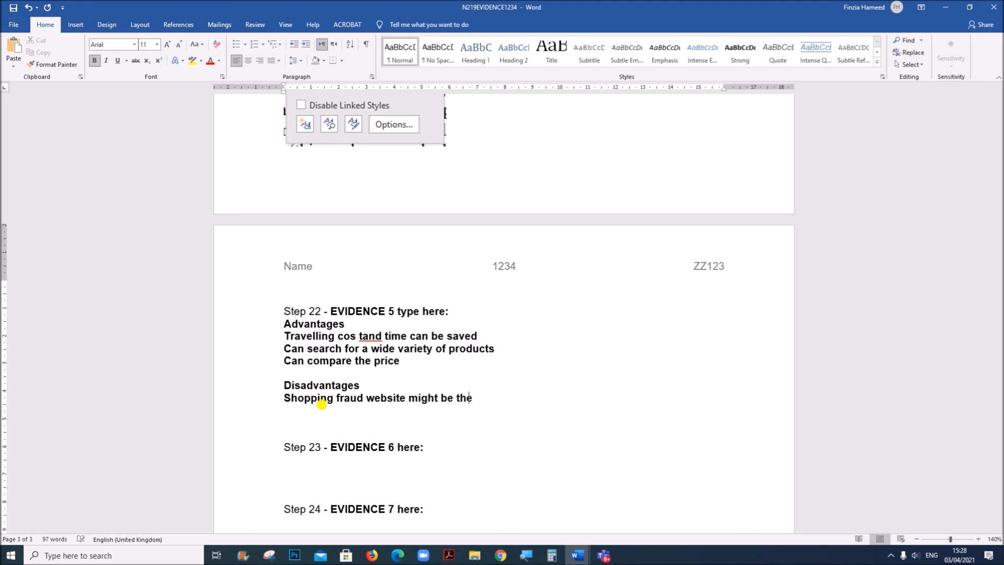
{"action": "type", "text": "re"}
{"action": "key", "text": "Return"}
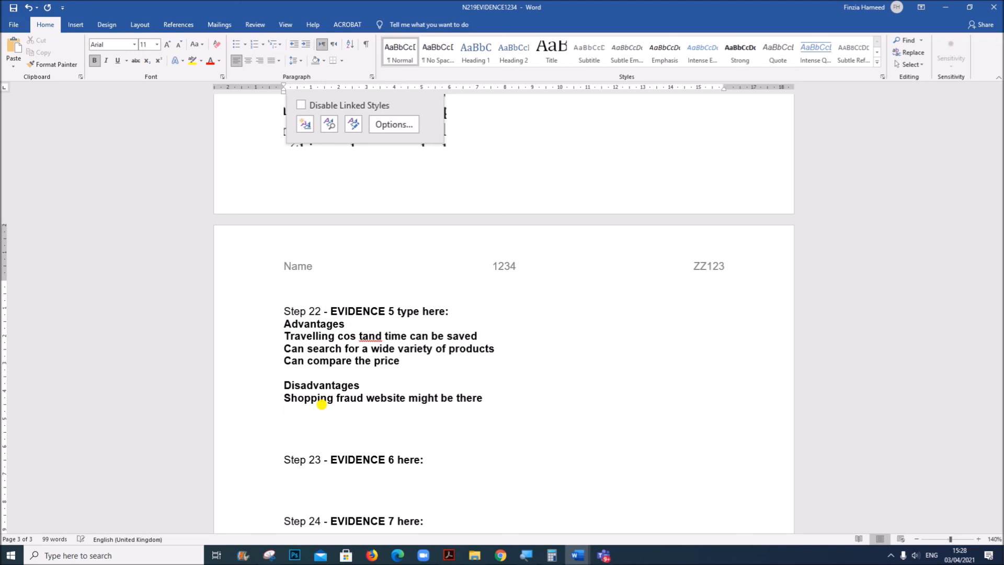
Begin the second disadvantage with the words "Hackers may intercept"
{"action": "type", "text": "Hac"}
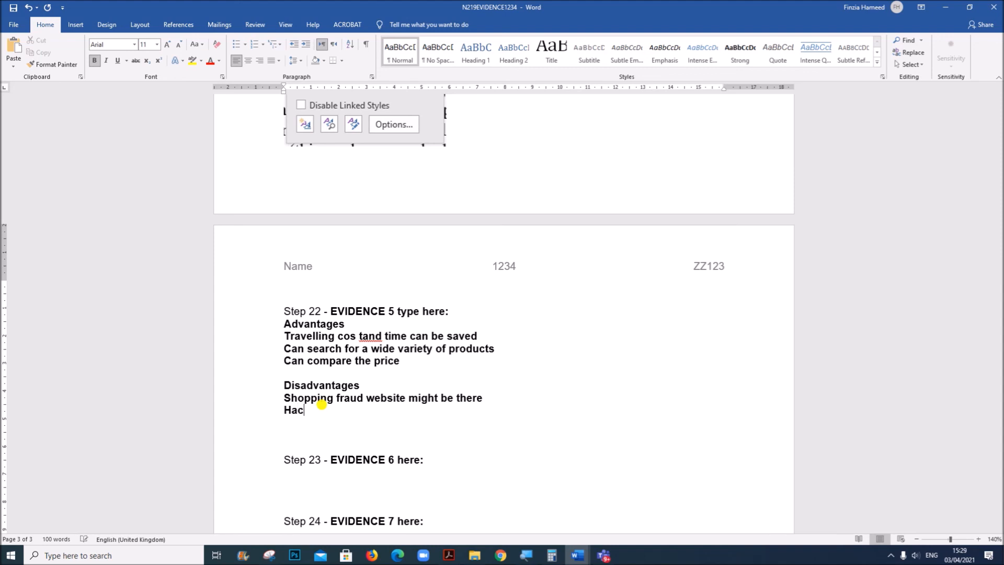
{"action": "type", "text": "kers may intercept "}
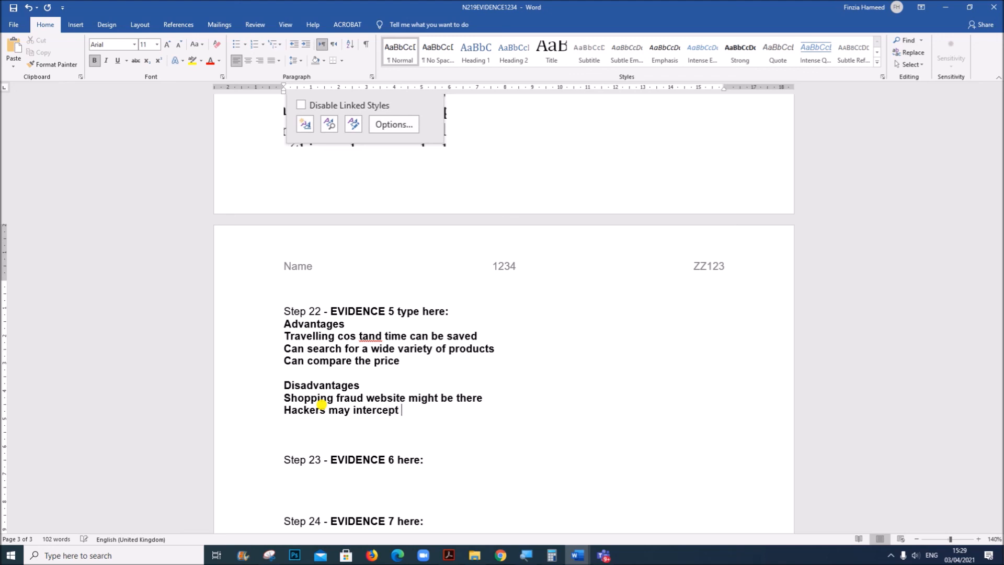
{"action": "type", "text": "pa"}
{"action": "key", "text": "BackSpace"}
Switch to the question paper in Acrobat and read on from question 22 to the start of Task 3 – Database
{"action": "key", "text": "alt+Tab"}
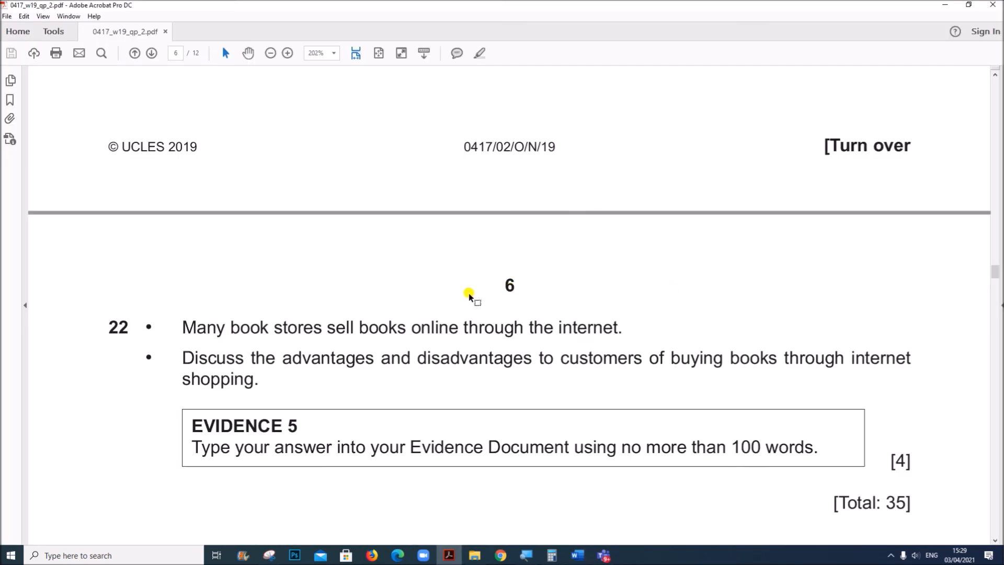
{"action": "scroll", "coordinate": [457, 328], "scroll_direction": "up", "scroll_amount": 2}
{"action": "scroll", "coordinate": [458, 329], "scroll_direction": "down", "scroll_amount": 4}
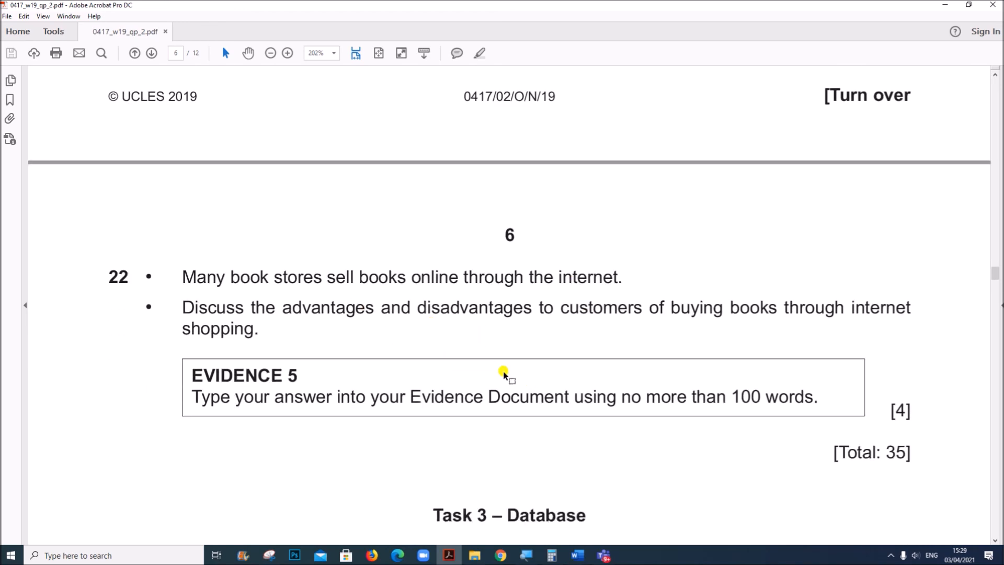
{"action": "scroll", "coordinate": [460, 359], "scroll_direction": "down", "scroll_amount": 3}
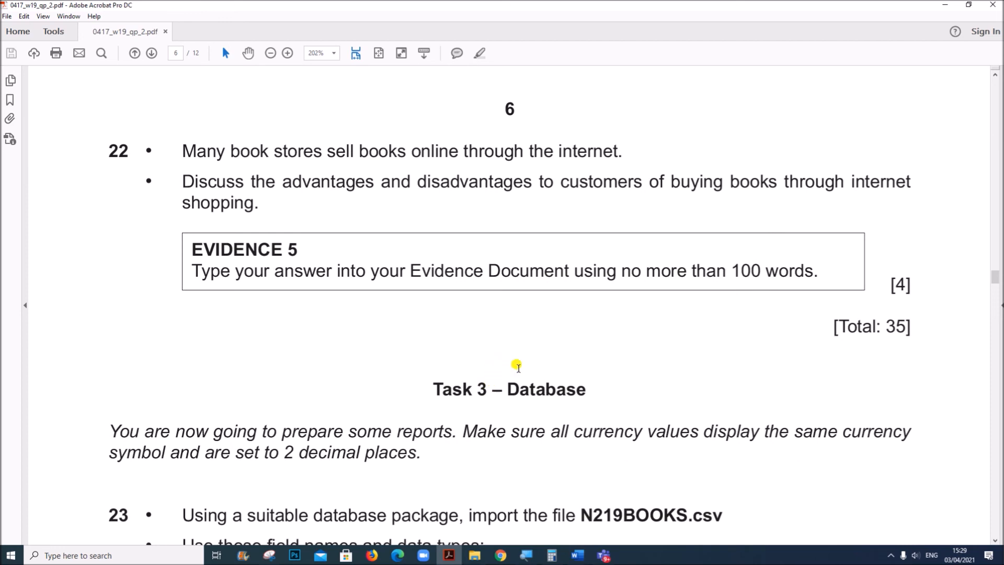